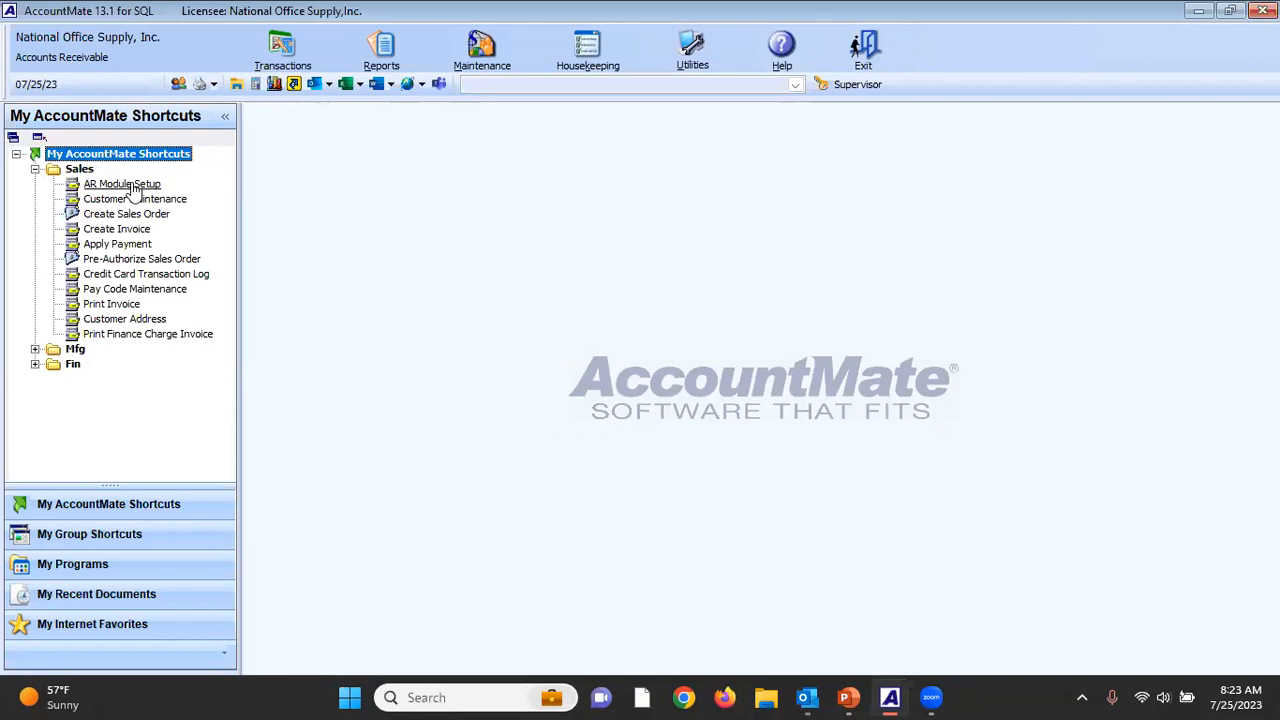
# Open the AR Module Setup integration options and enable credit card integration to bring up its setup dialog.
pyautogui.doubleClick(121, 184)
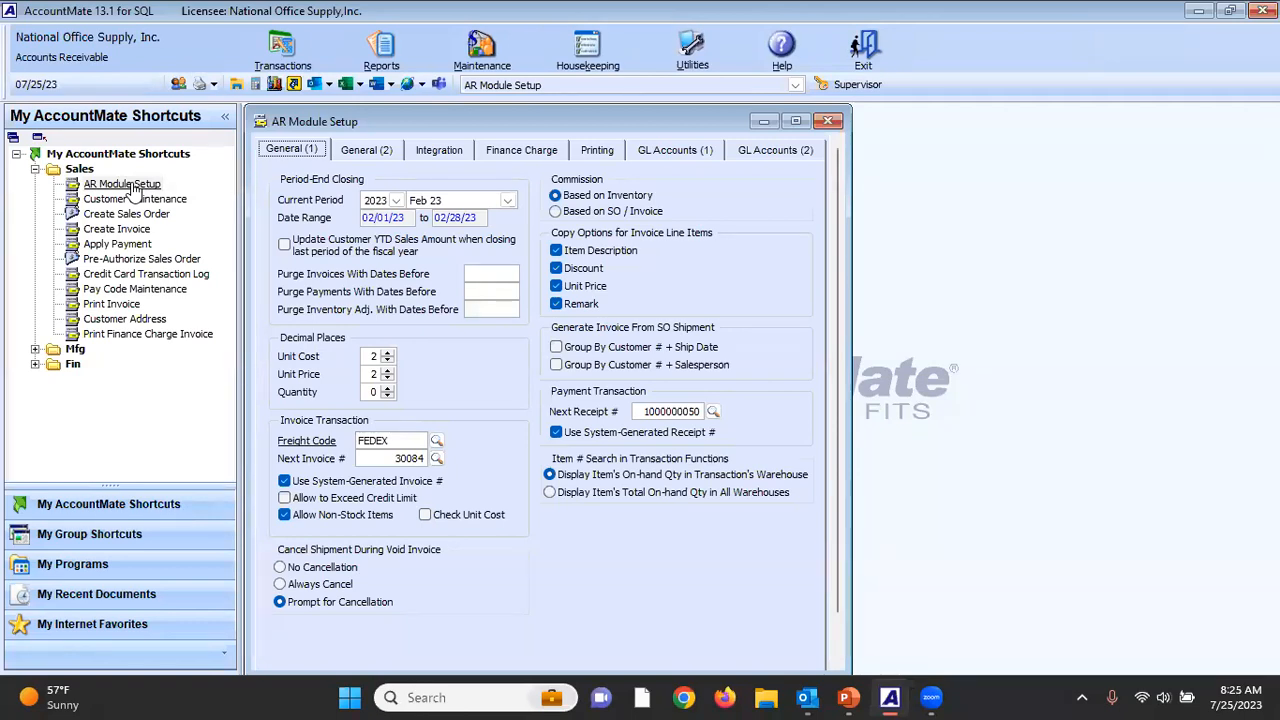
pyautogui.click(447, 152)
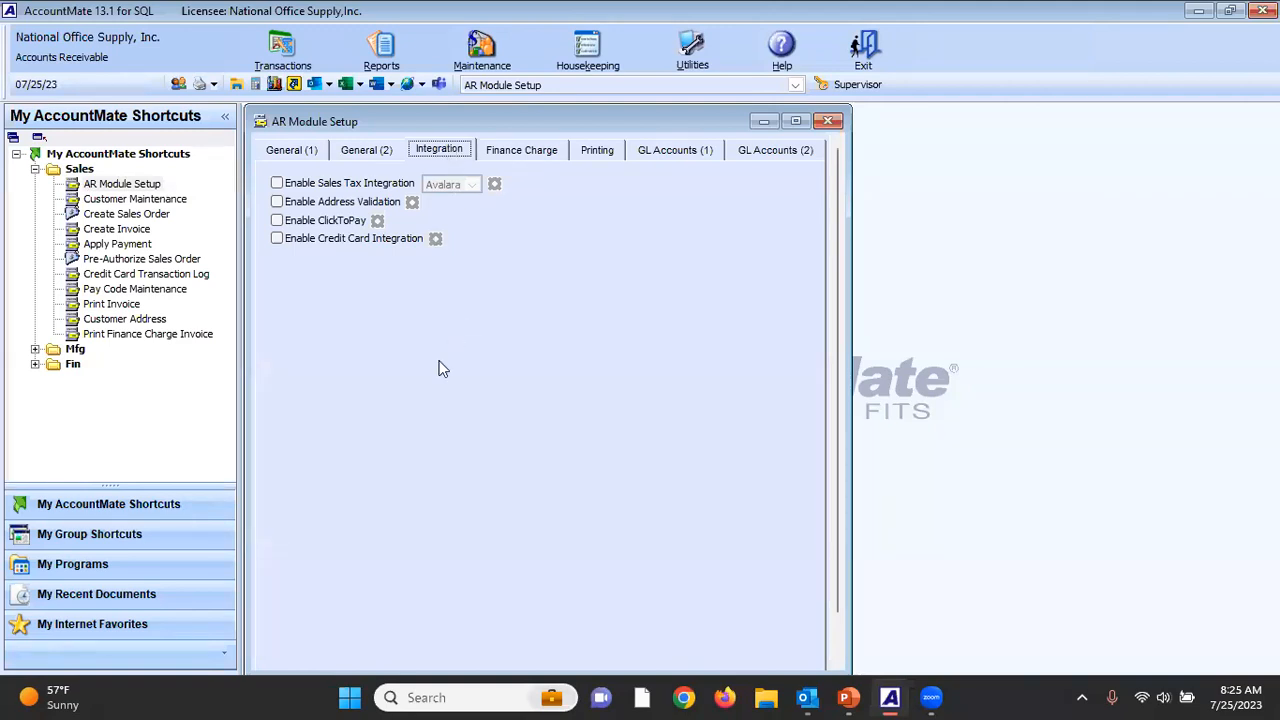
pyautogui.click(279, 241)
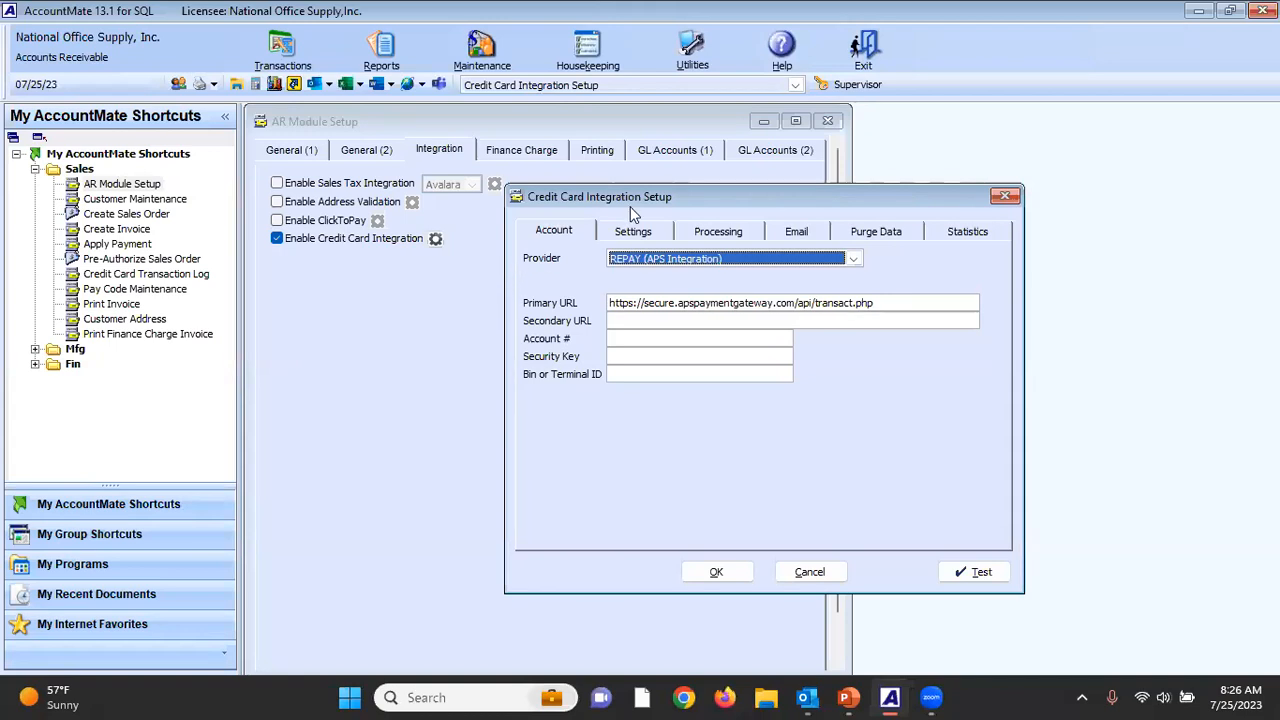
pyautogui.moveTo(633, 200); pyautogui.dragTo(443, 202)
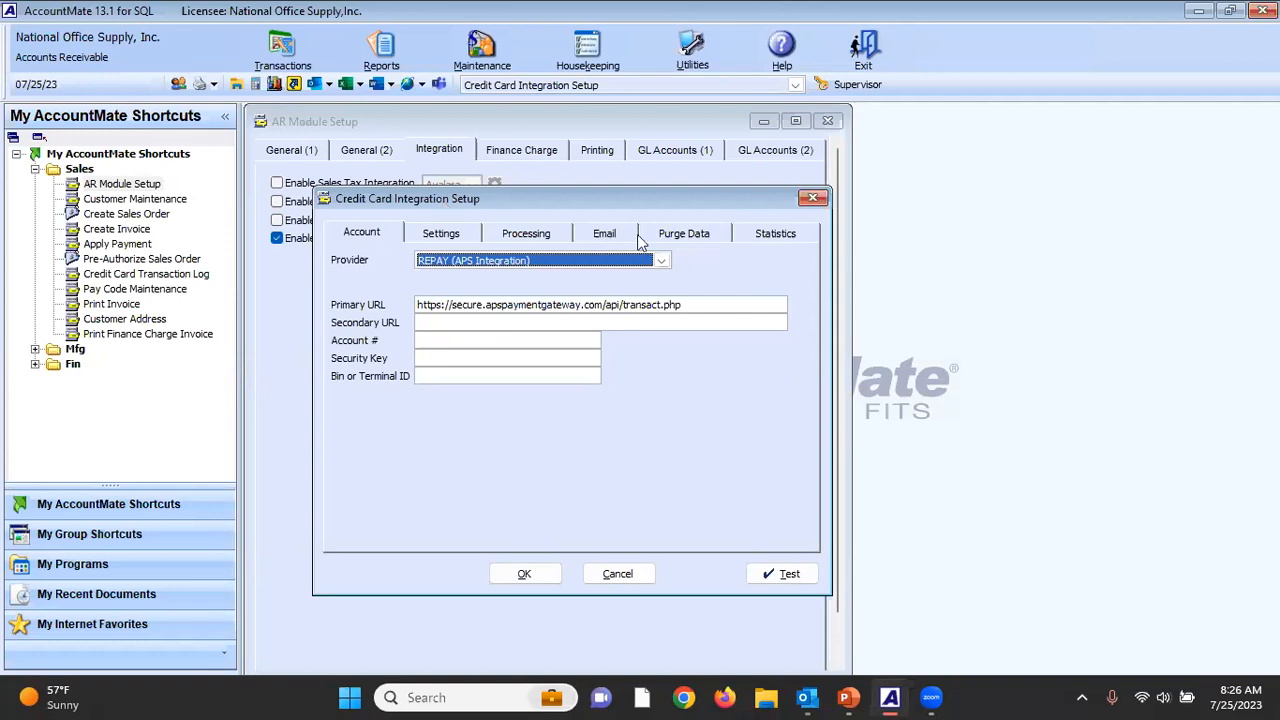
# Review the available credit card providers and select REPAY (APS Integration).
pyautogui.click(742, 269)
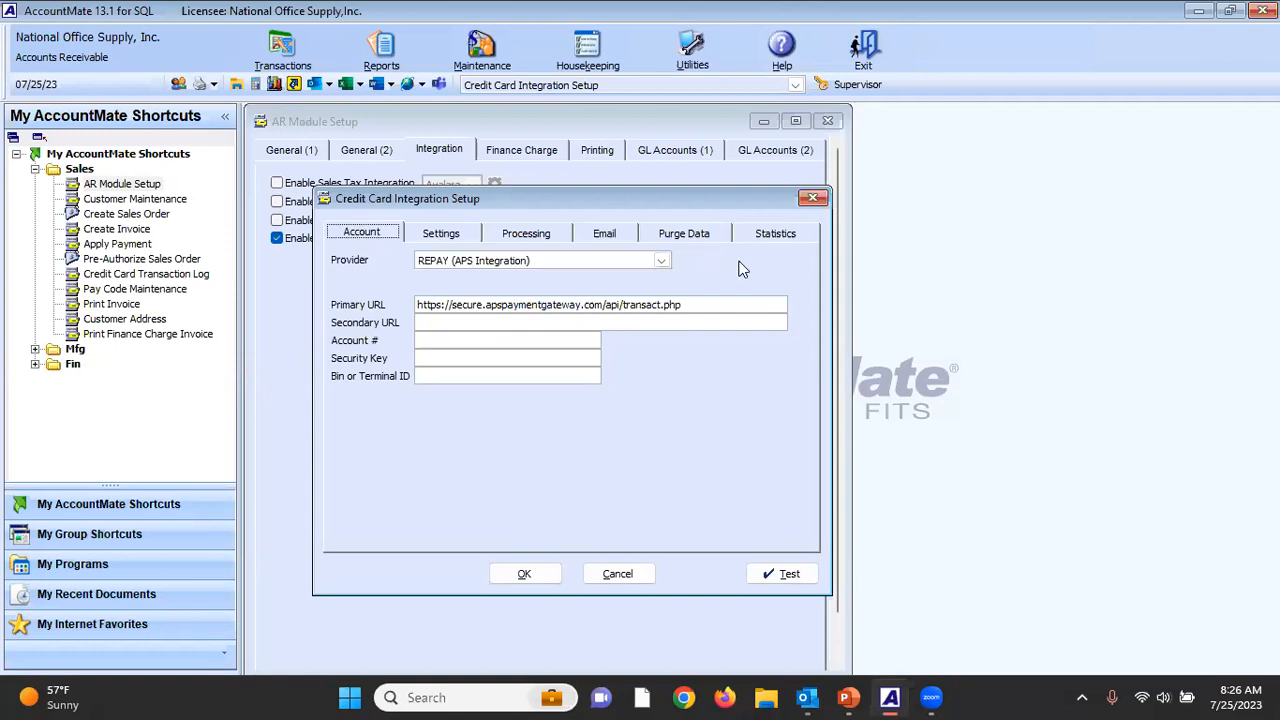
pyautogui.click(662, 261)
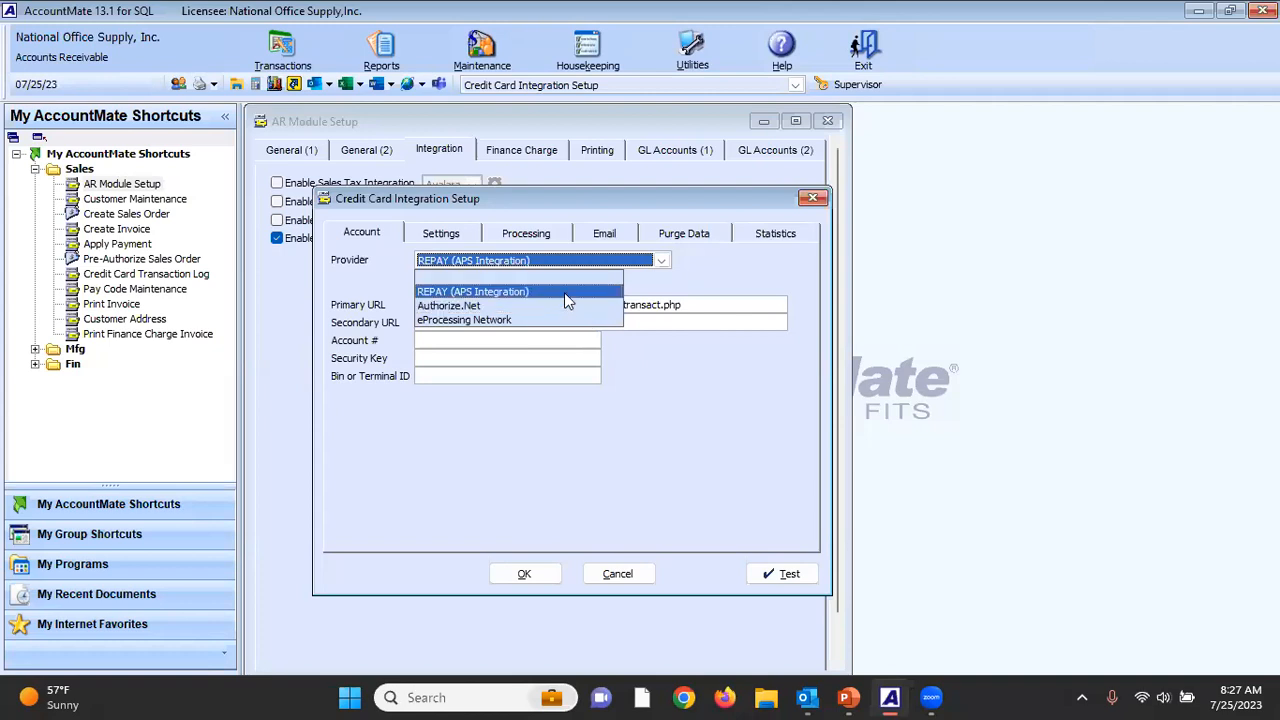
pyautogui.click(566, 292)
pyautogui.click(718, 376)
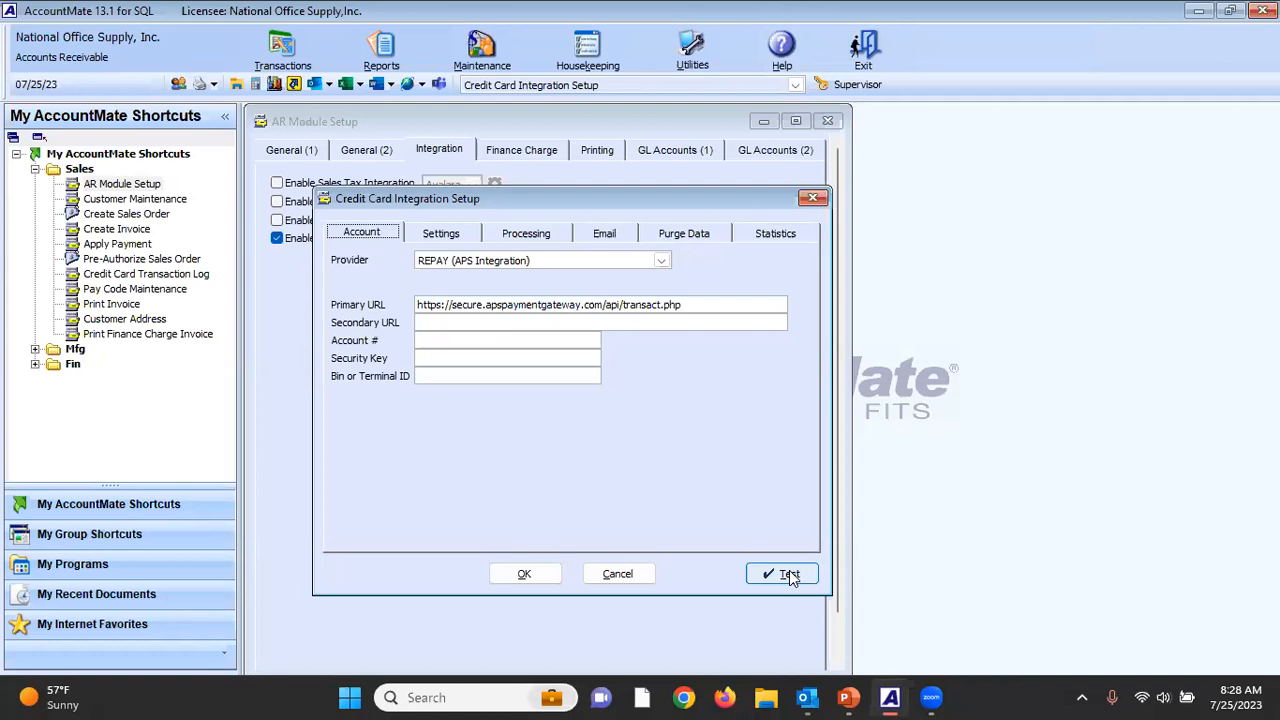
# In the integration's system settings, clear Deactivate Credit Card Integration and toggle Enable in the SO Module.
pyautogui.click(434, 240)
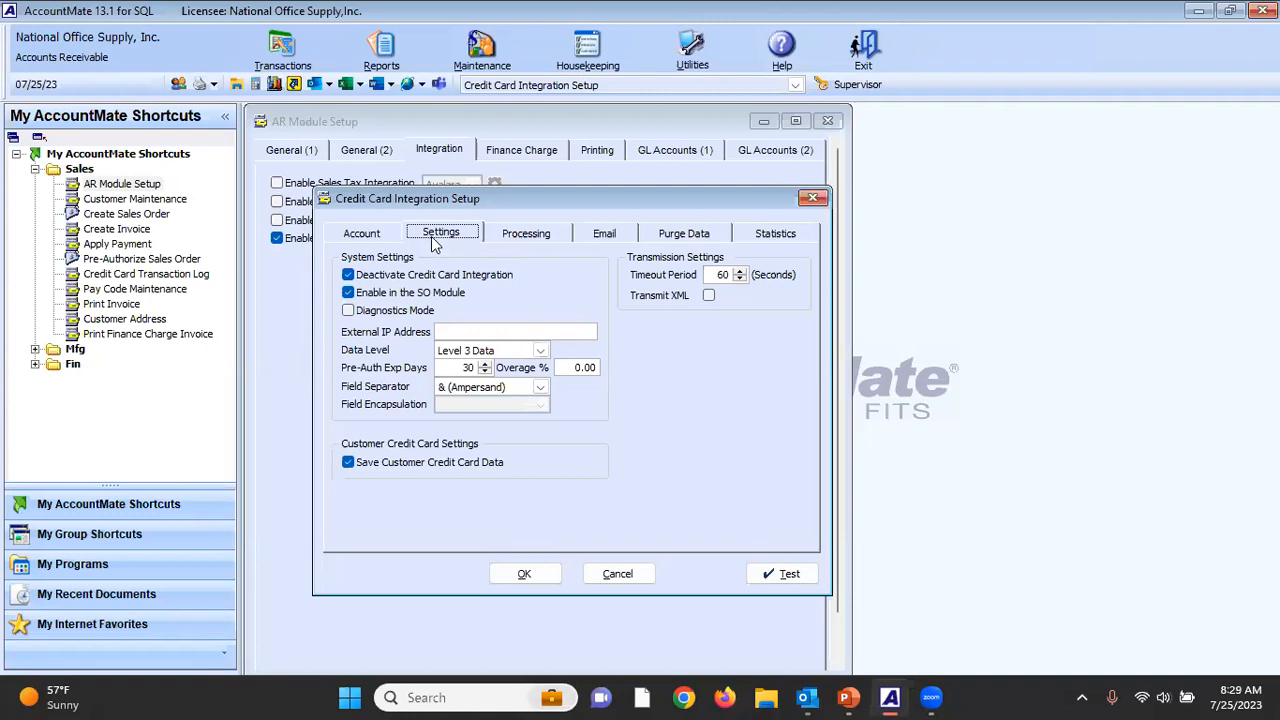
pyautogui.click(348, 275)
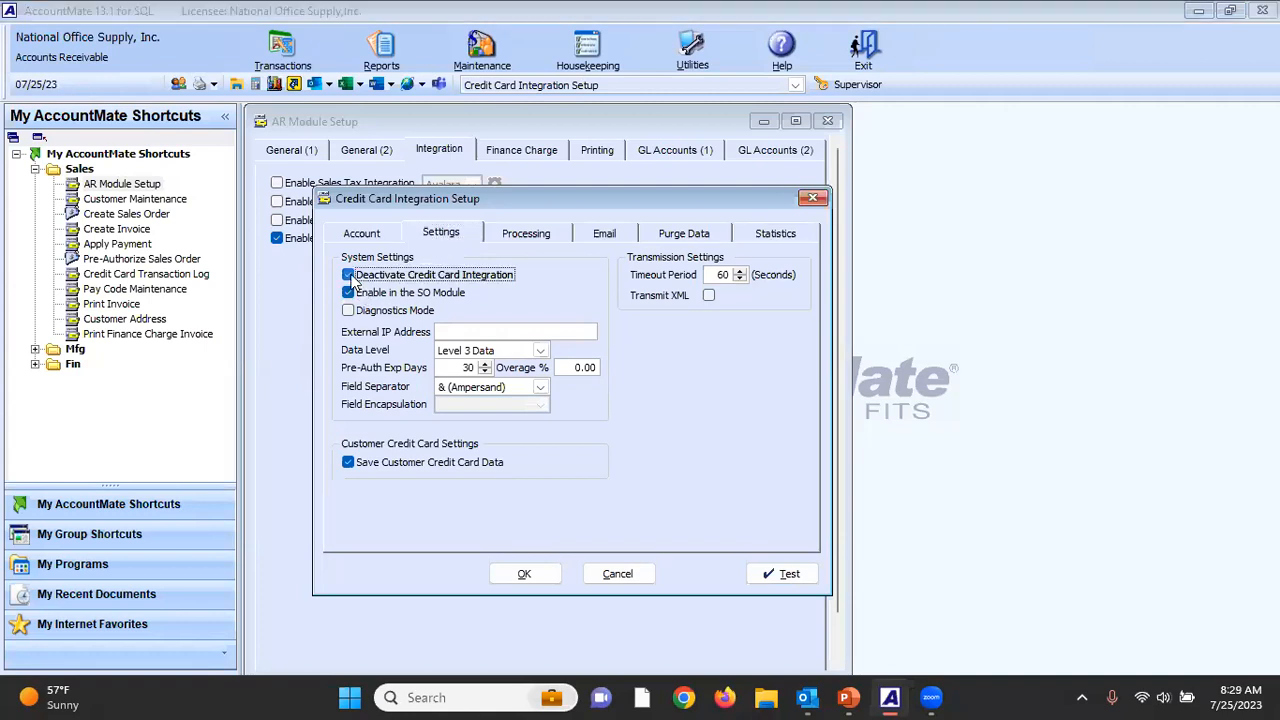
pyautogui.click(783, 426)
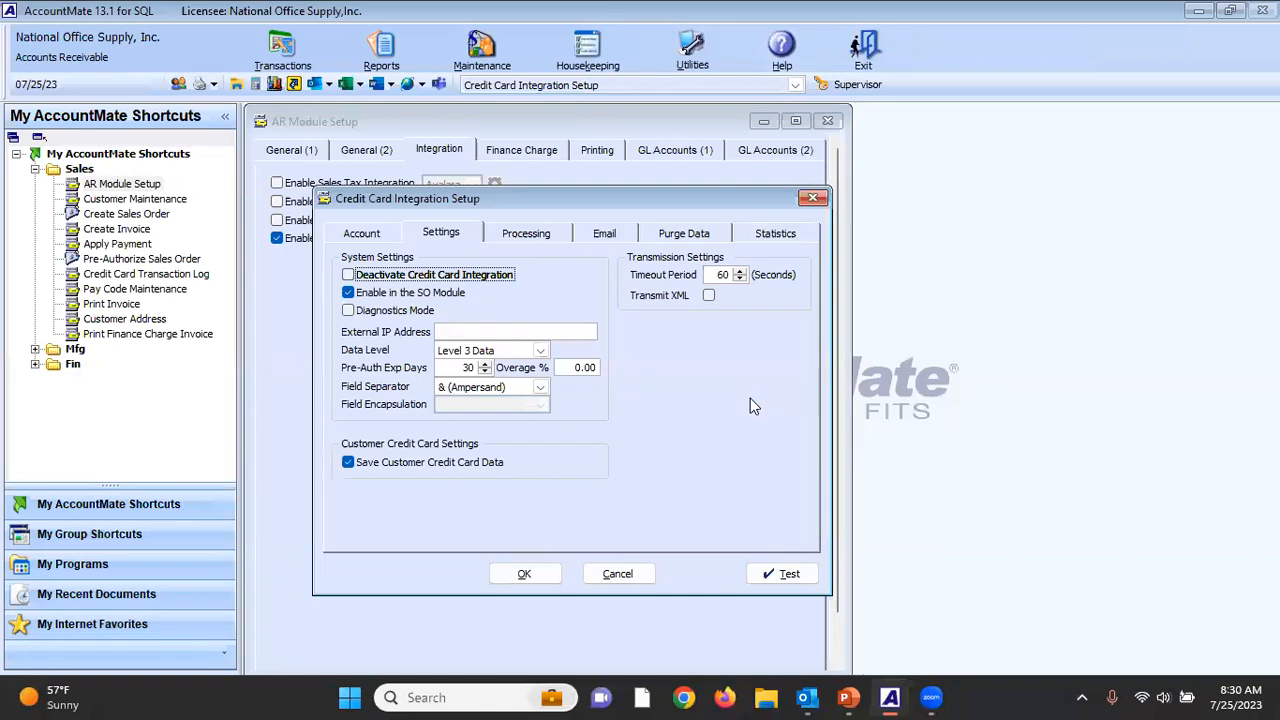
pyautogui.click(348, 293)
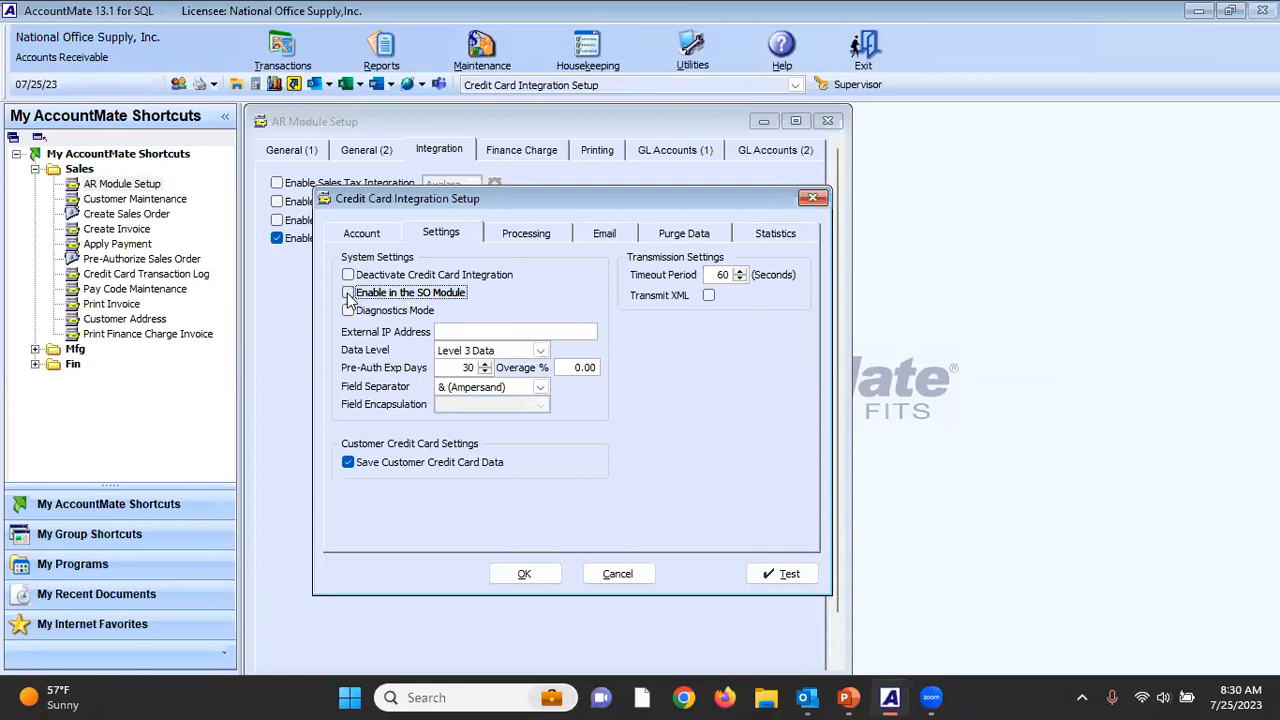
pyautogui.click(349, 295)
pyautogui.click(348, 293)
# In the processing options, switch Require Pre-Authorizations for SO Shipments on and back off.
pyautogui.click(546, 241)
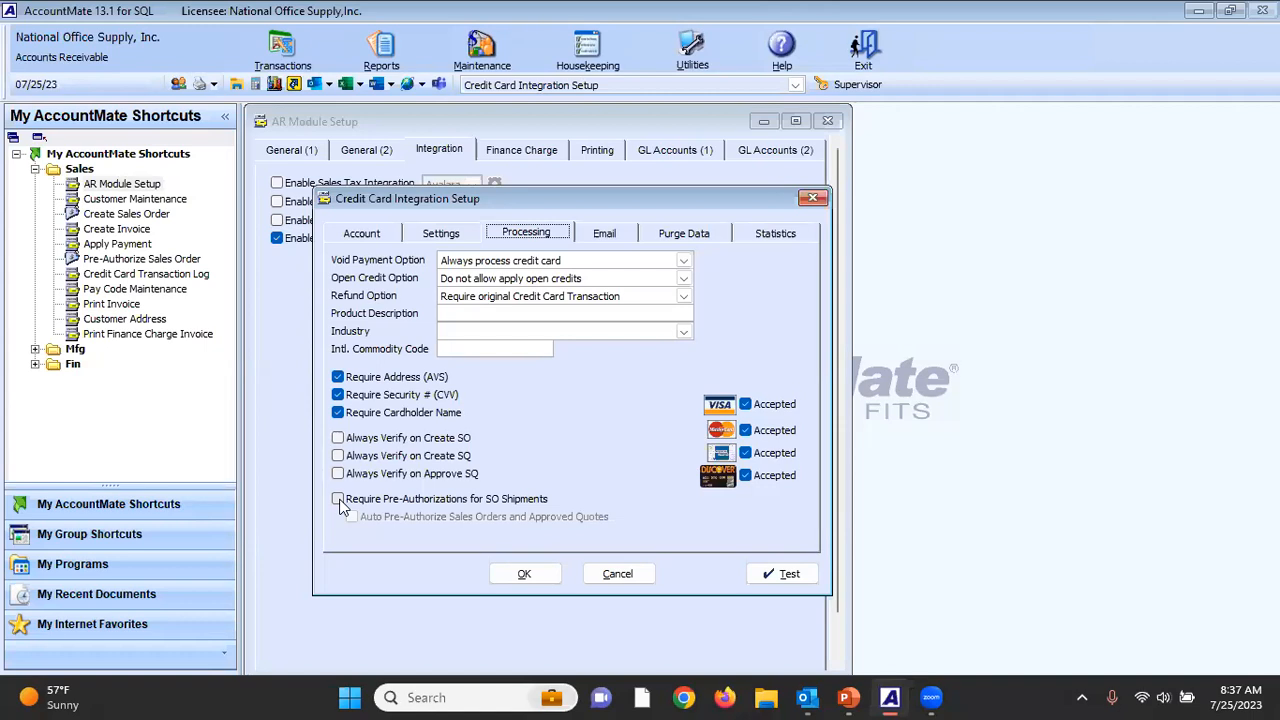
pyautogui.click(338, 499)
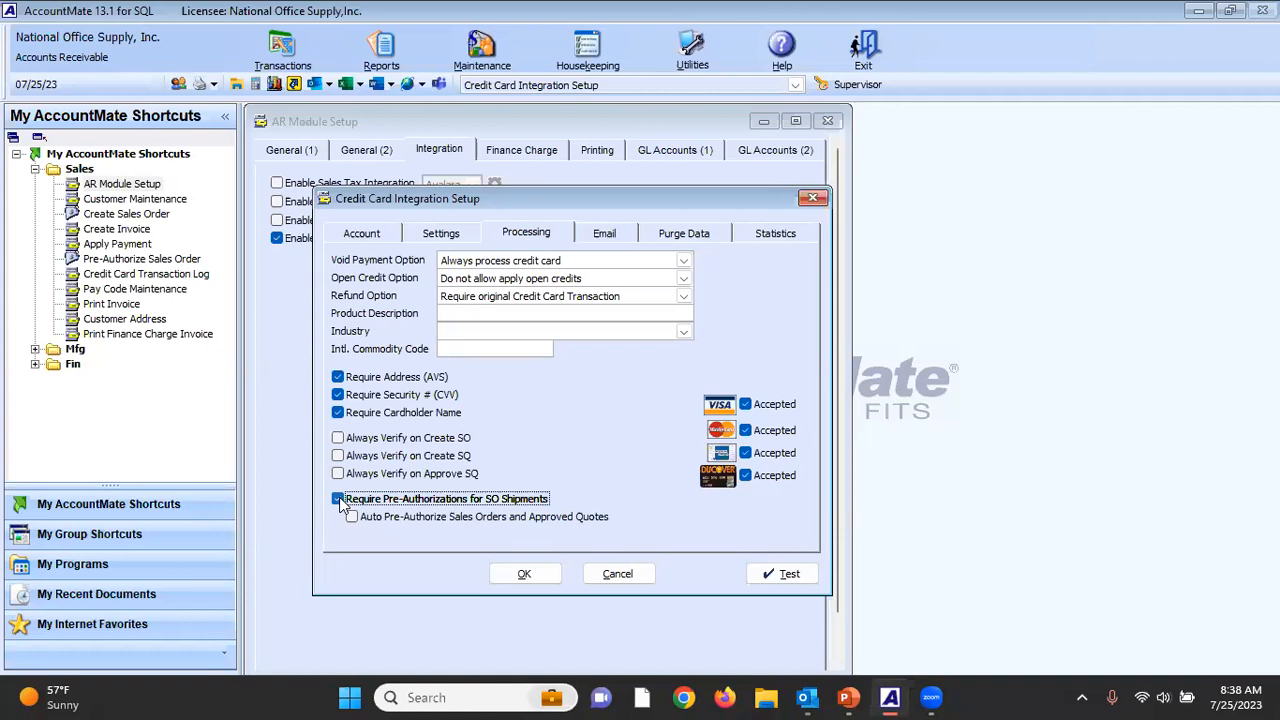
pyautogui.click(339, 499)
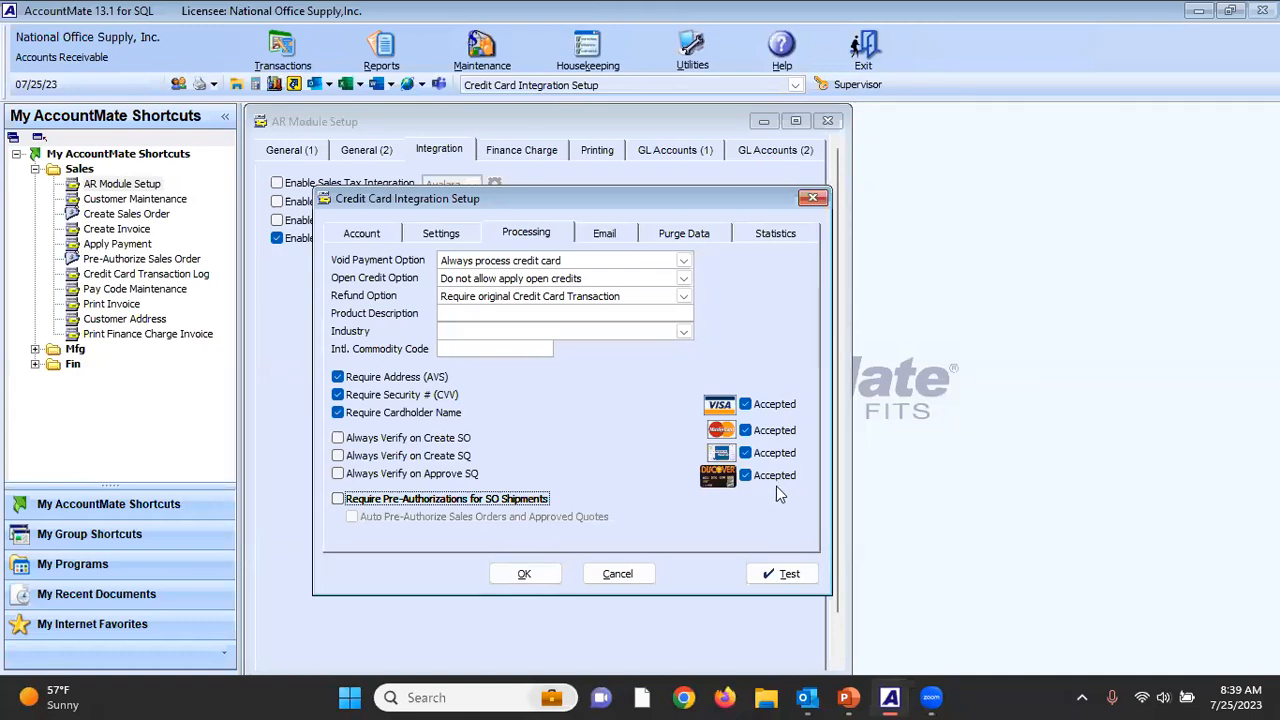
# Toggle acceptance of Discover, American Express and MasterCard off and back on.
pyautogui.click(746, 477)
pyautogui.click(745, 476)
pyautogui.click(745, 453)
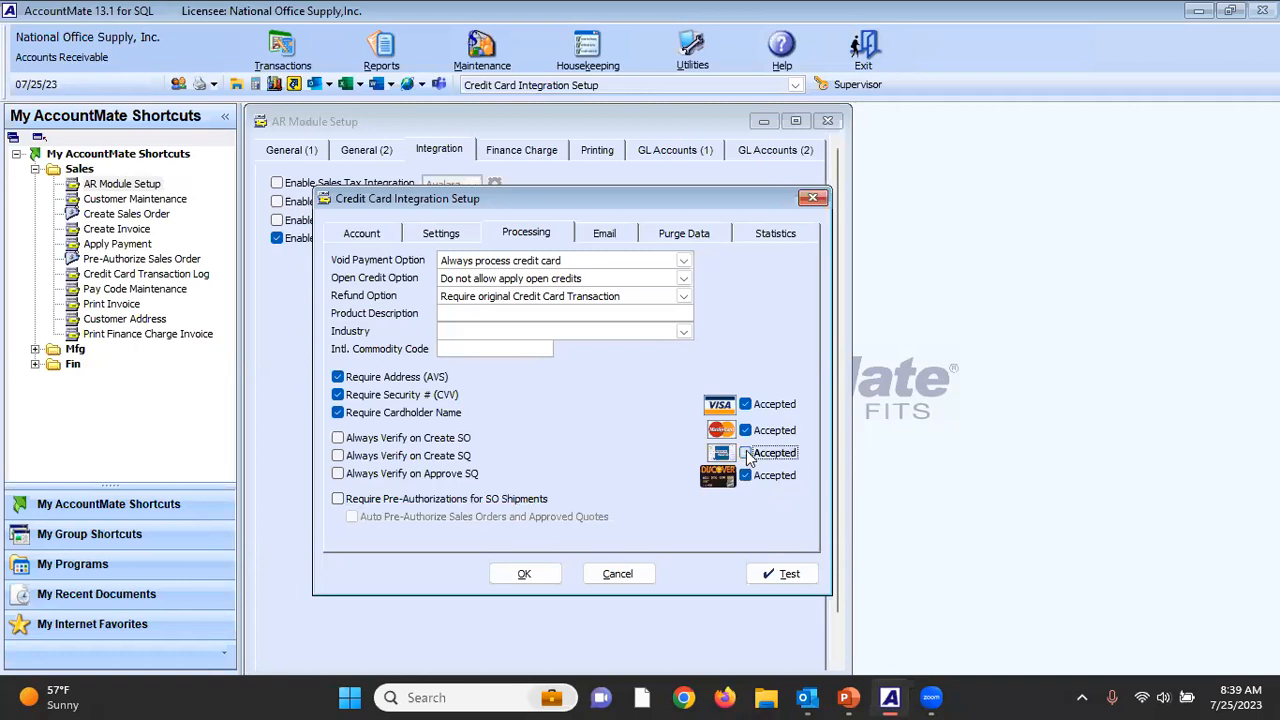
pyautogui.click(746, 431)
pyautogui.click(745, 431)
pyautogui.click(745, 453)
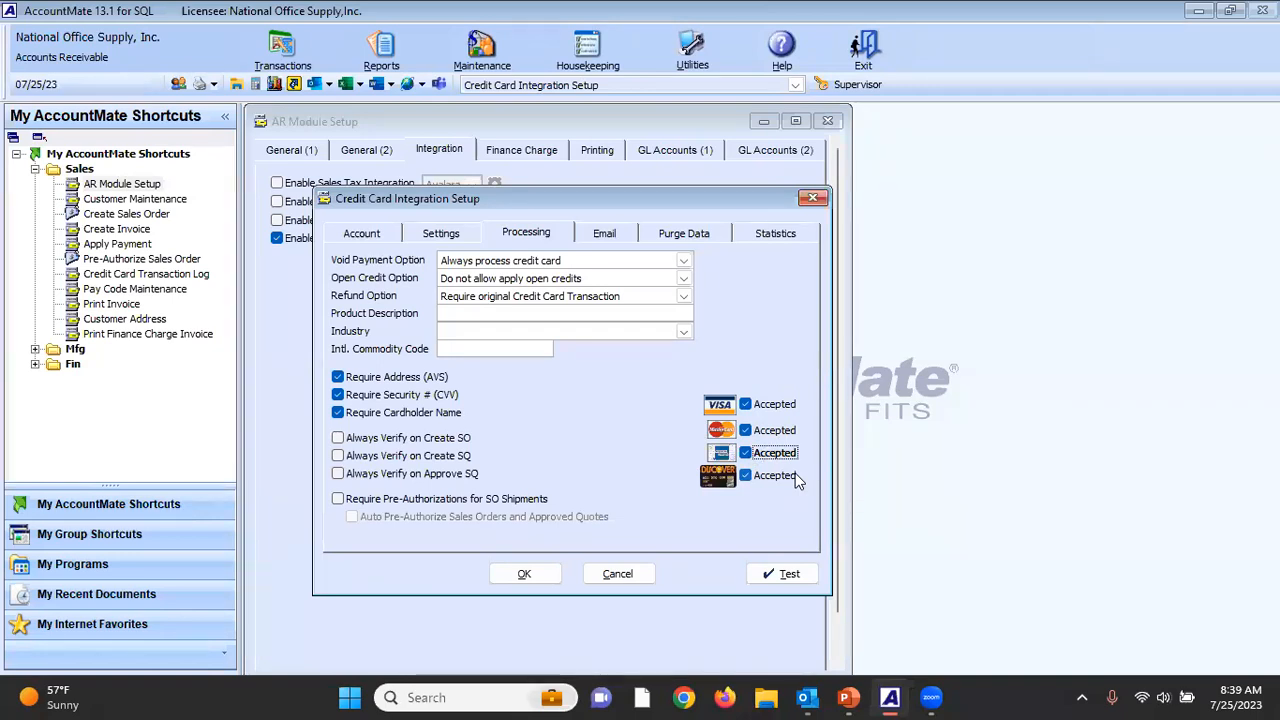
# Toggle Send Sale Email Receipts to Customers on and off, and close the credit card and AR module setups without saving.
pyautogui.click(610, 232)
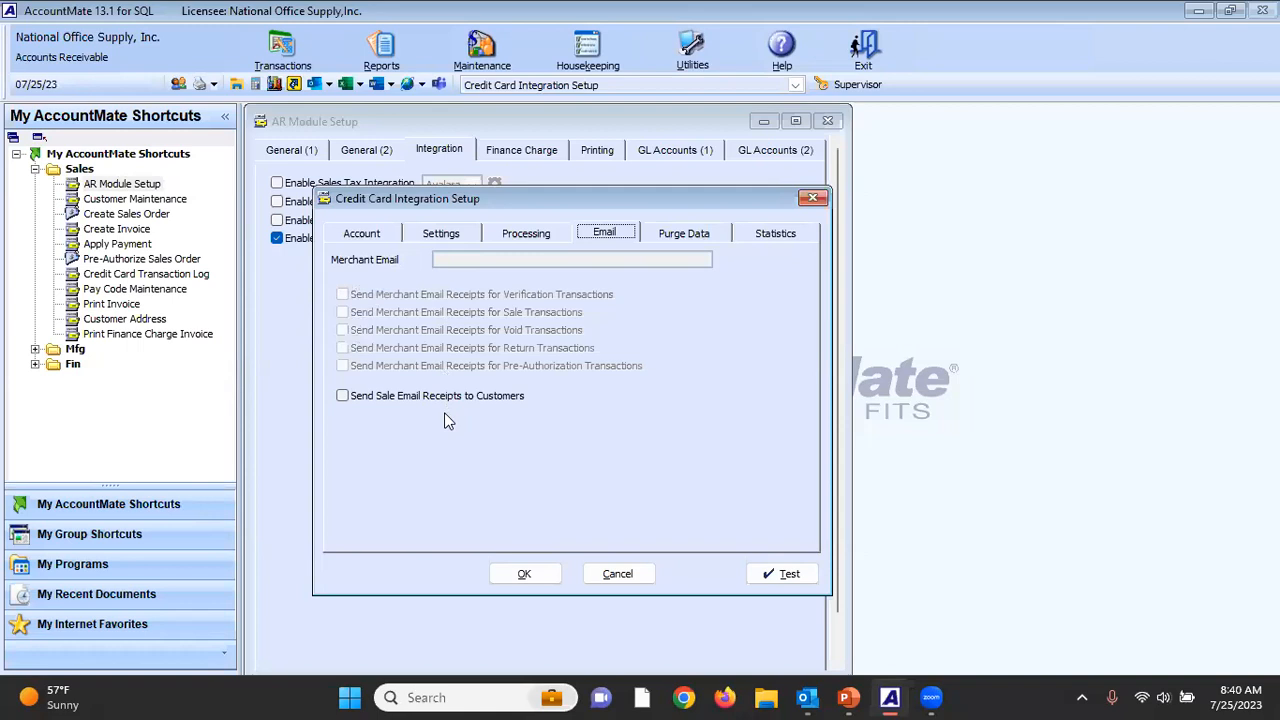
pyautogui.click(343, 396)
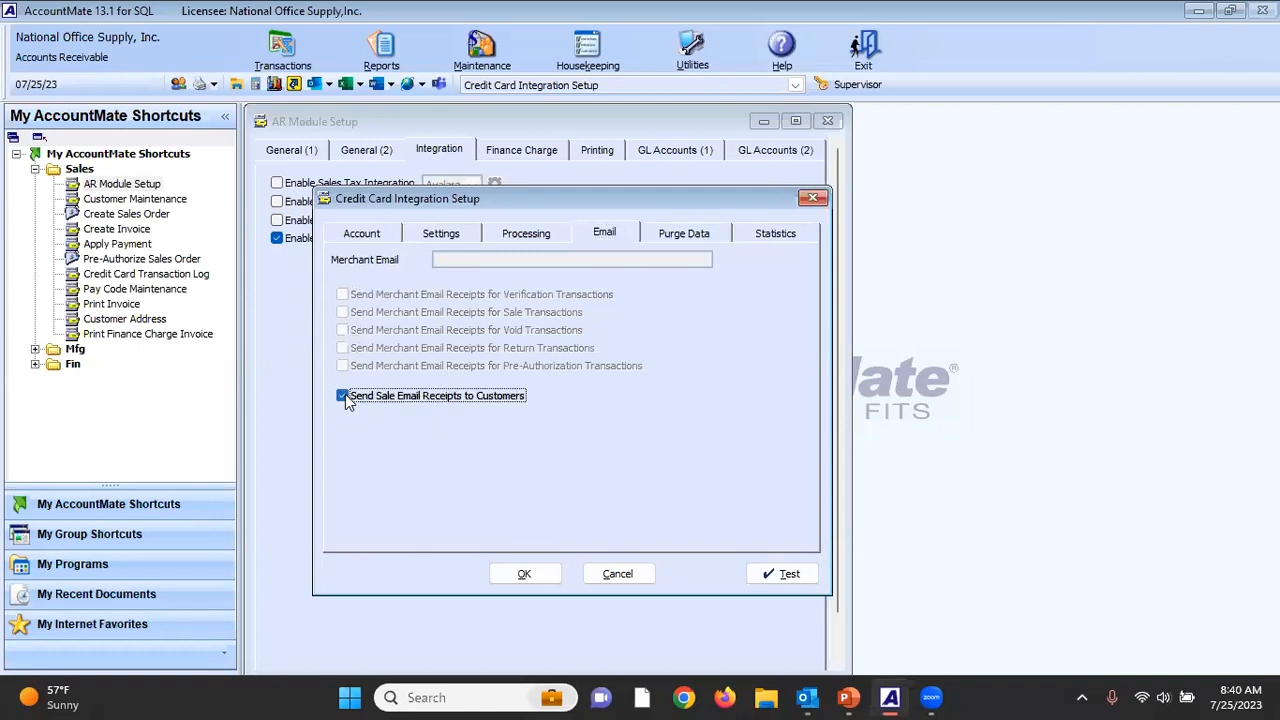
pyautogui.click(344, 396)
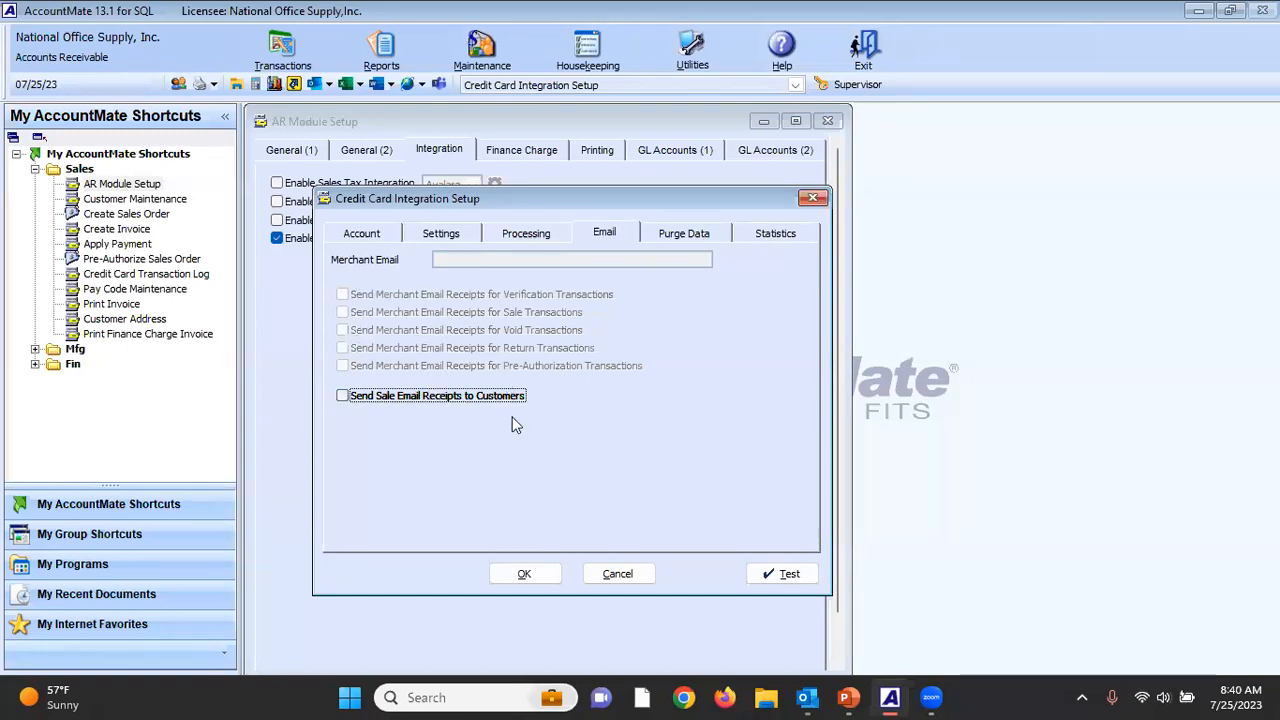
pyautogui.click(617, 574)
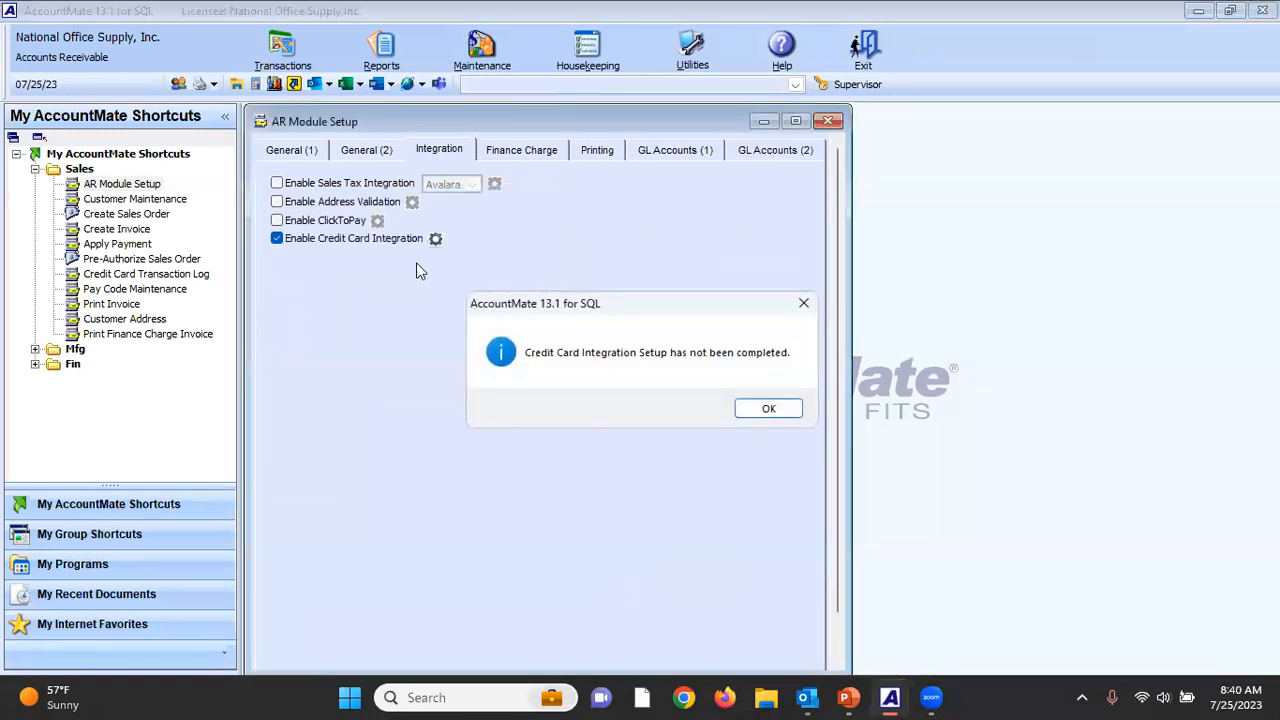
pyautogui.click(767, 409)
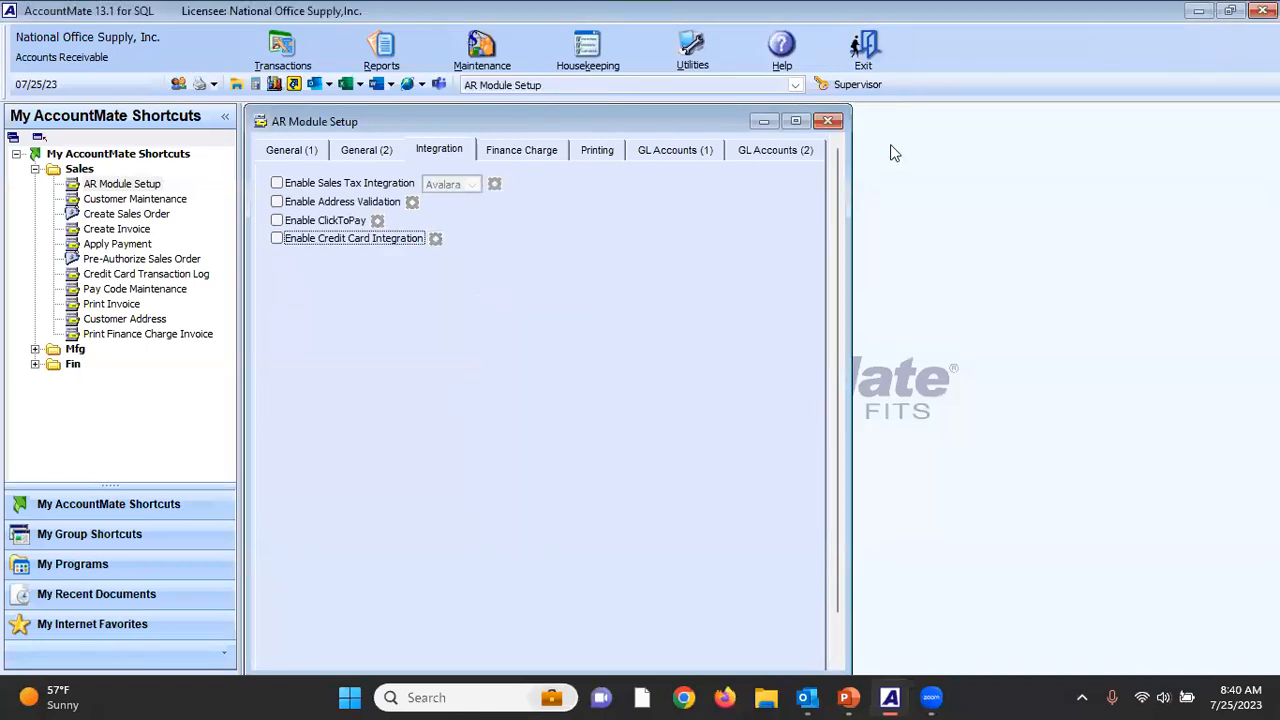
pyautogui.click(827, 121)
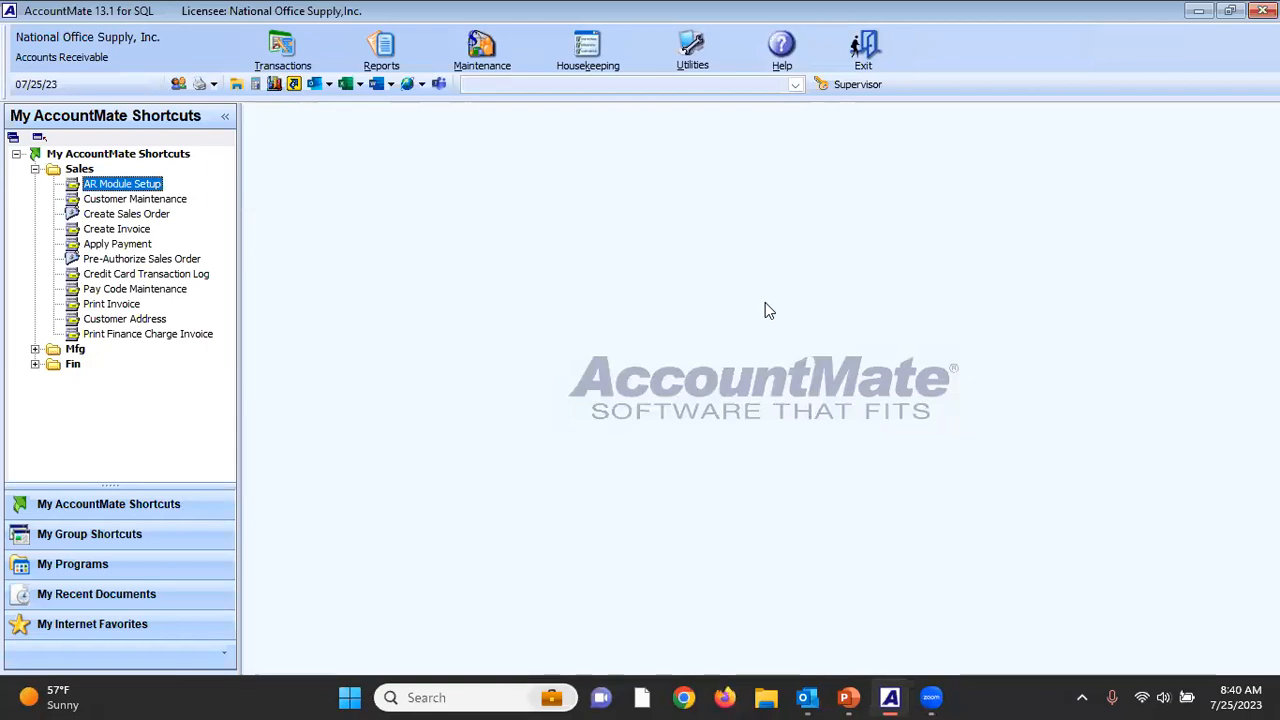
# Switch the active company to [998] National Office Supply, Inc.(CTP).
pyautogui.click(135, 45)
pyautogui.click(146, 79)
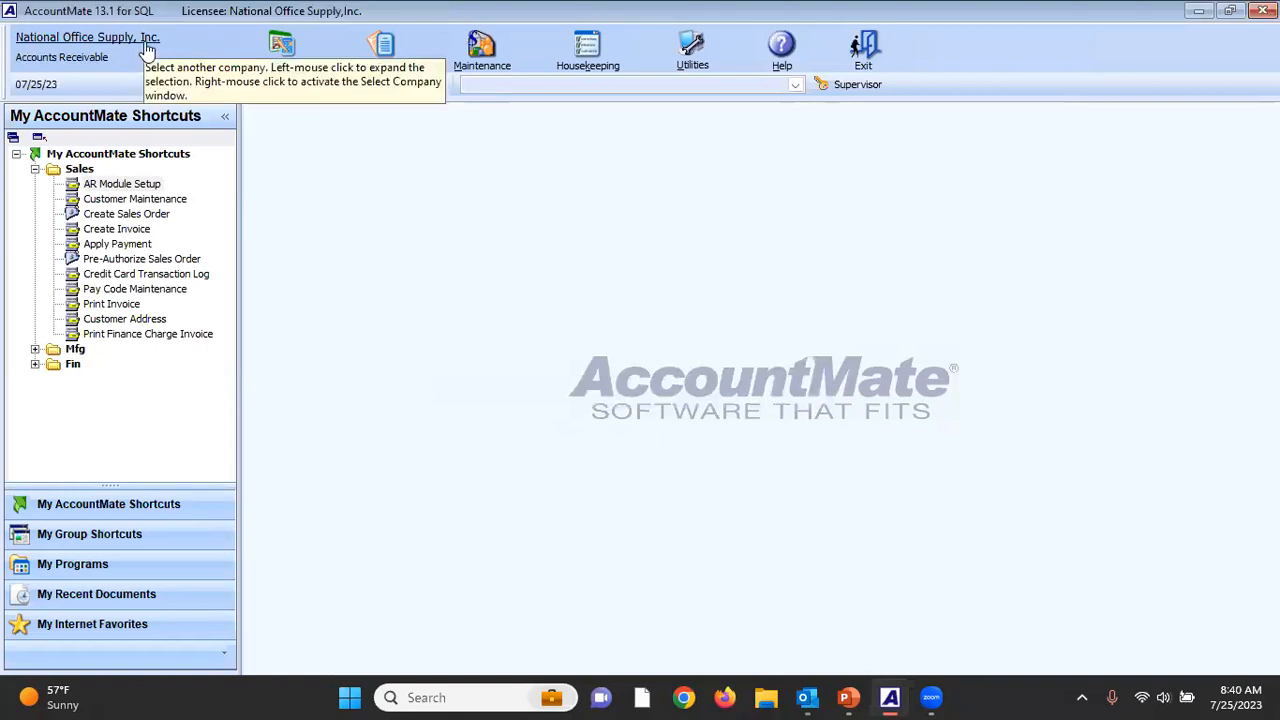
pyautogui.click(148, 45)
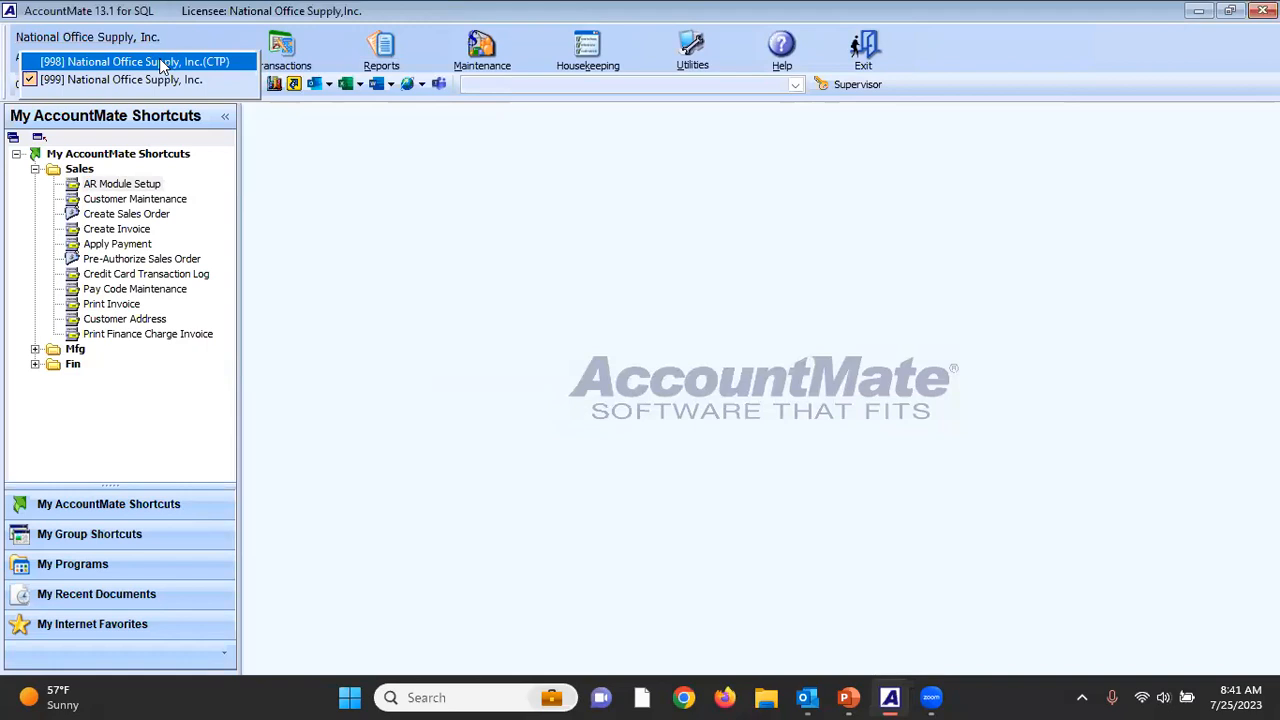
pyautogui.click(160, 63)
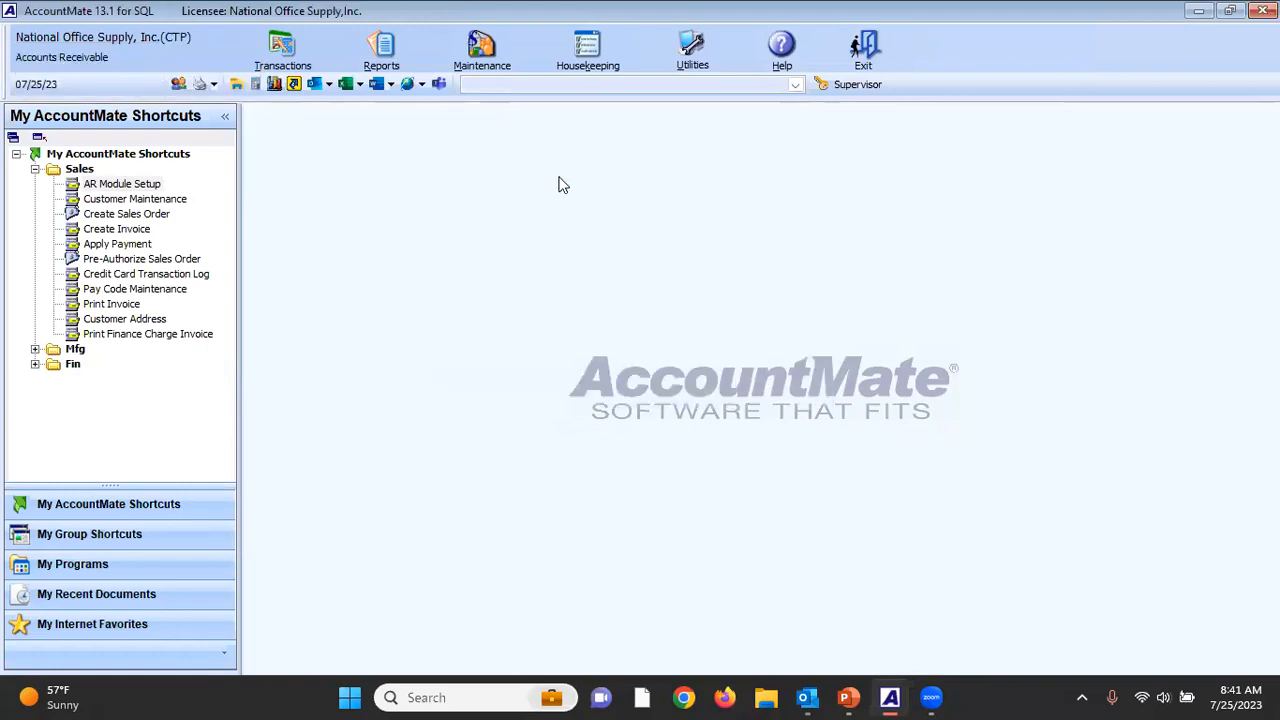
# Open the Acme Emporium Retail record in Customer Maintenance and show its settings.
pyautogui.click(176, 201)
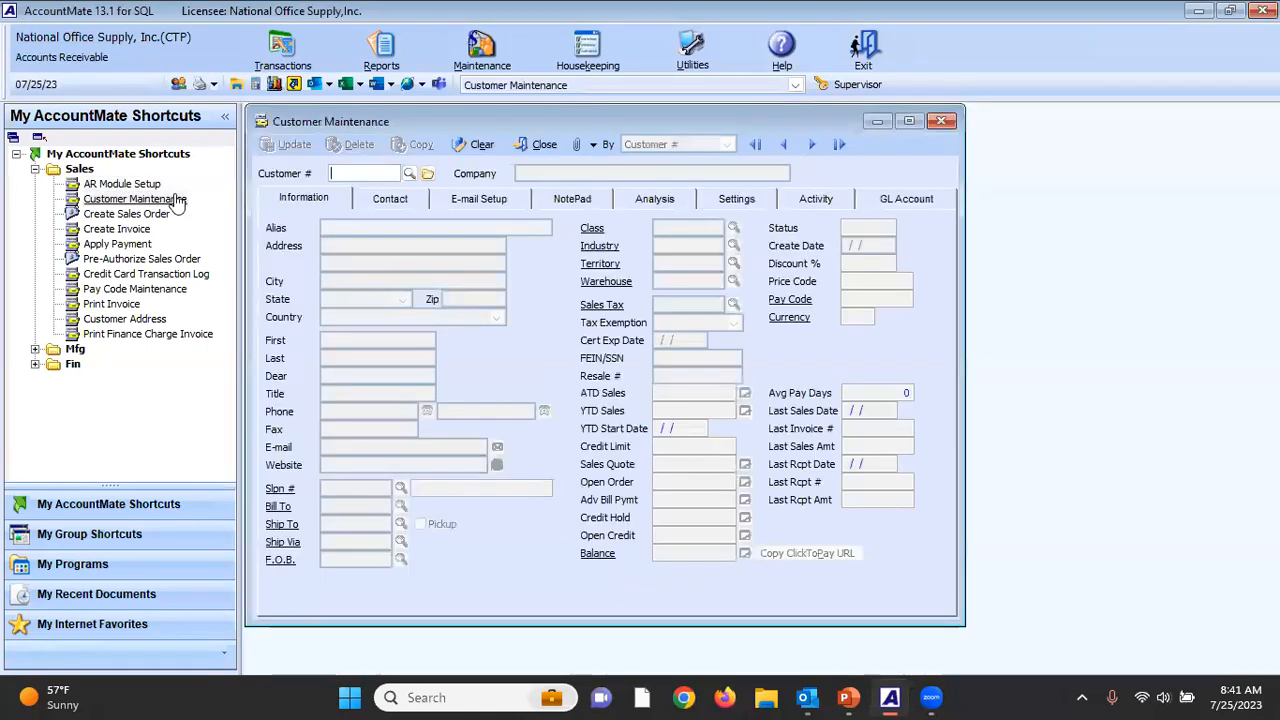
pyautogui.write('AER1')
pyautogui.press('Tab')
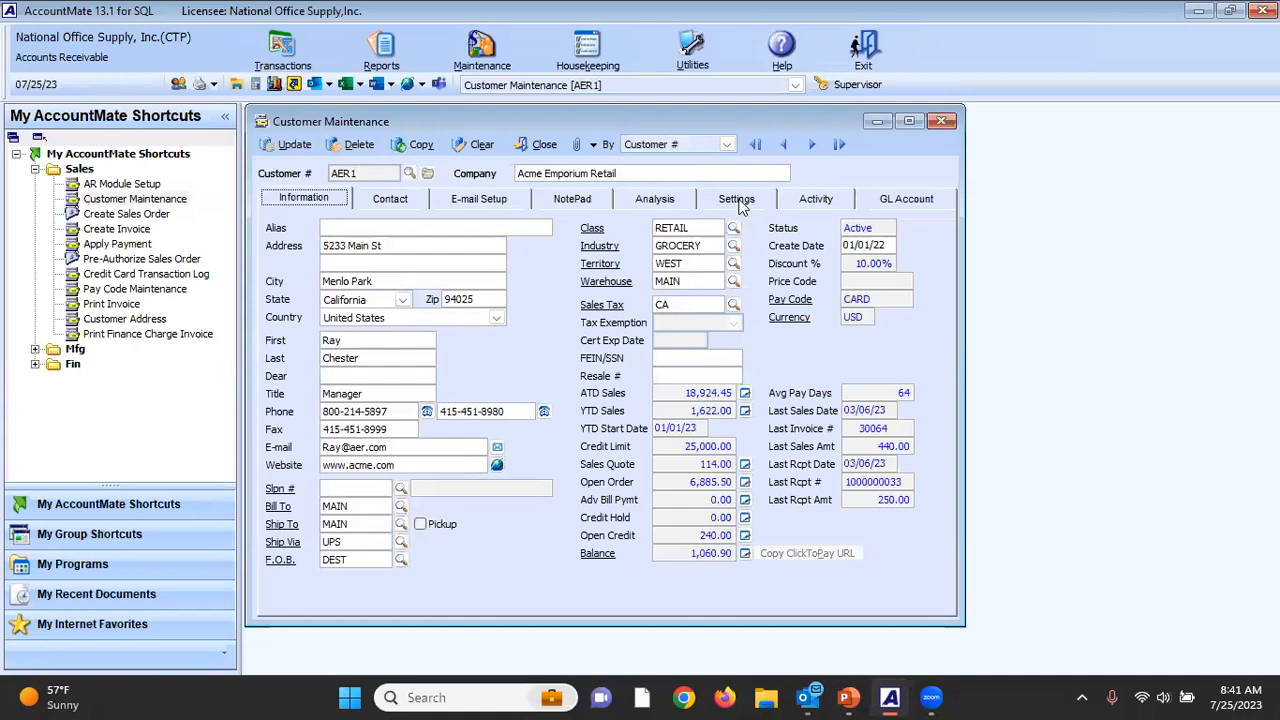
pyautogui.click(737, 200)
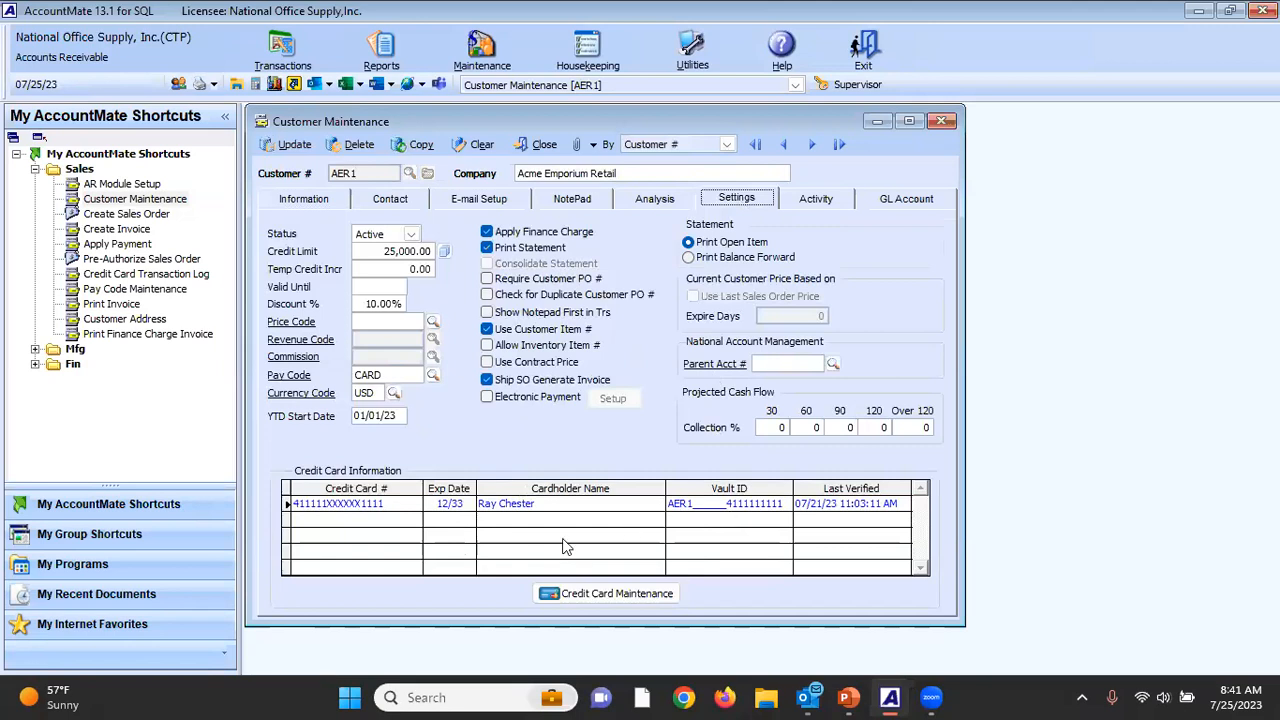
# Examine the customer's stored credit card details in Credit Card Maintenance, and close the customer record.
pyautogui.click(588, 596)
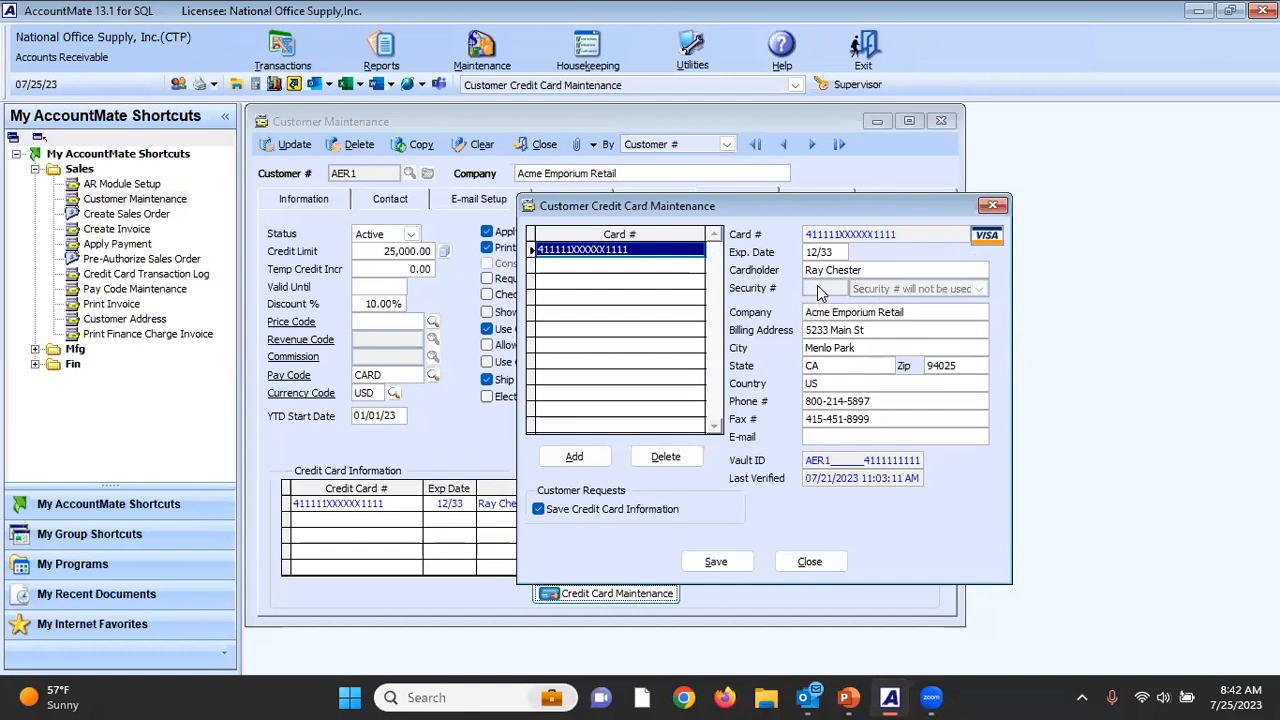
pyautogui.moveTo(817, 287)
pyautogui.click(822, 563)
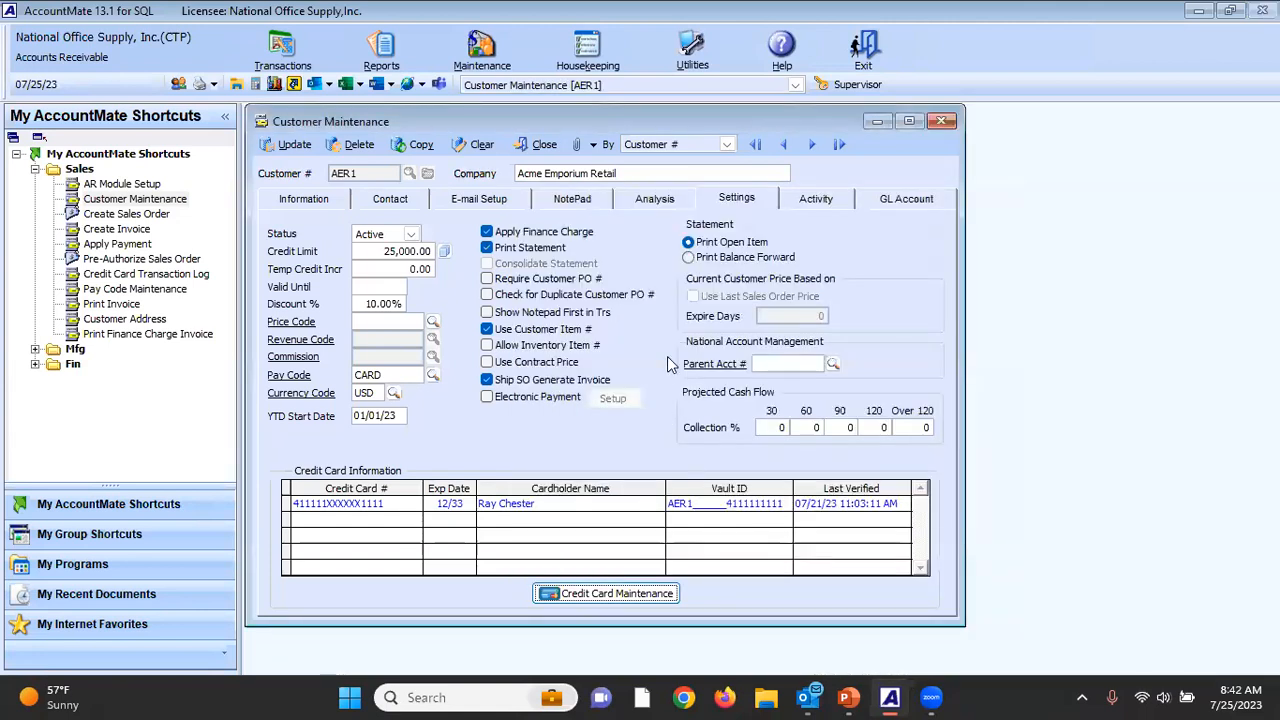
pyautogui.click(545, 145)
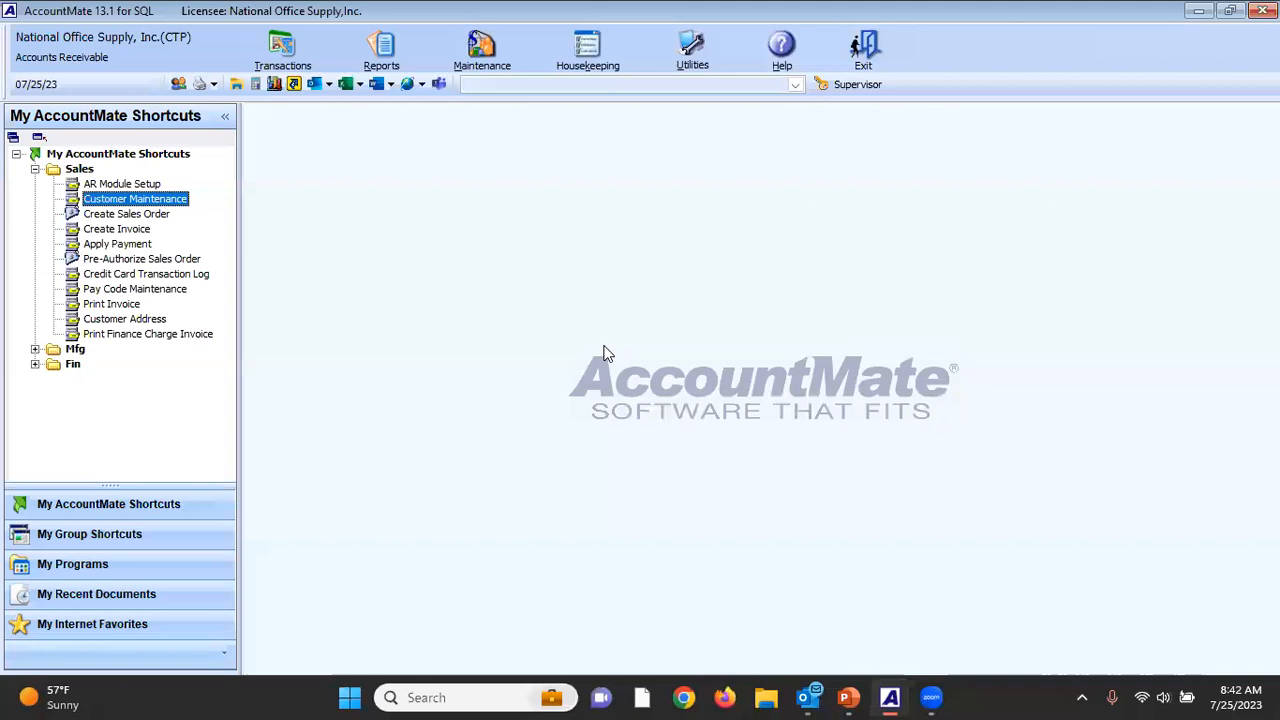
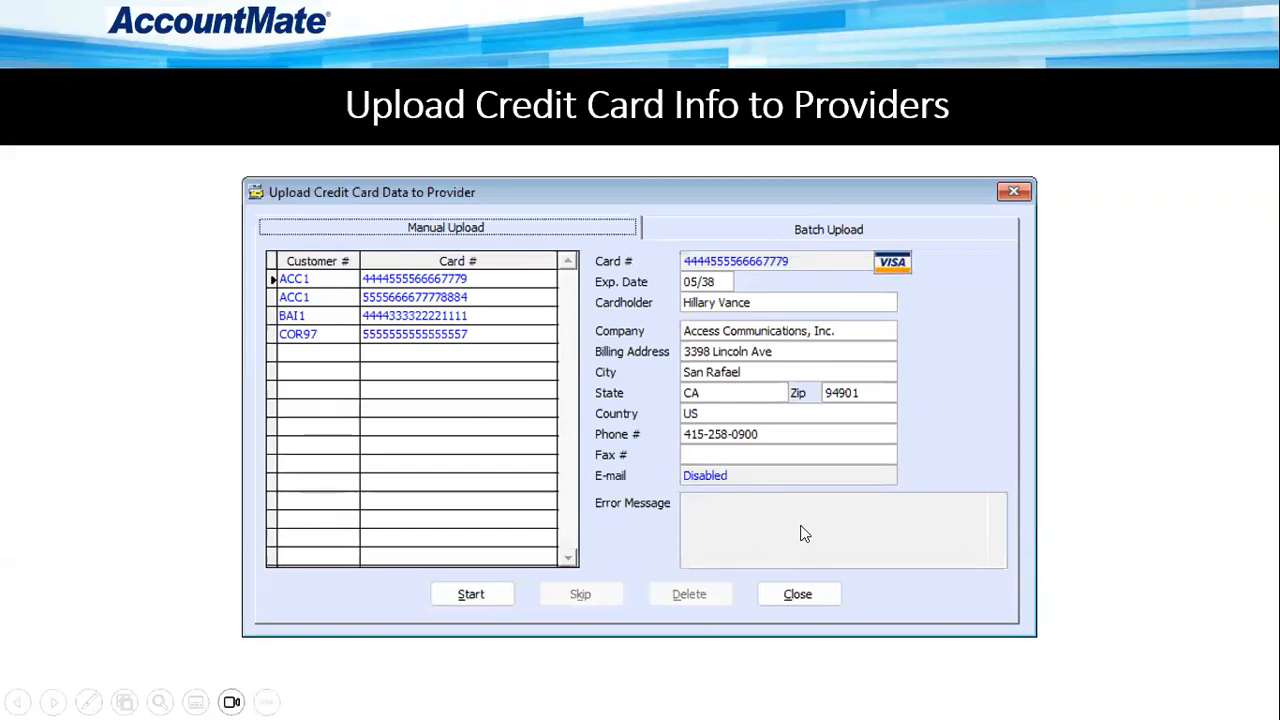
# Switch to AccountMate, preview the Credit Card Transaction Log for failed transactions only, and close the report.
pyautogui.hotkey('alt', 'Tab')
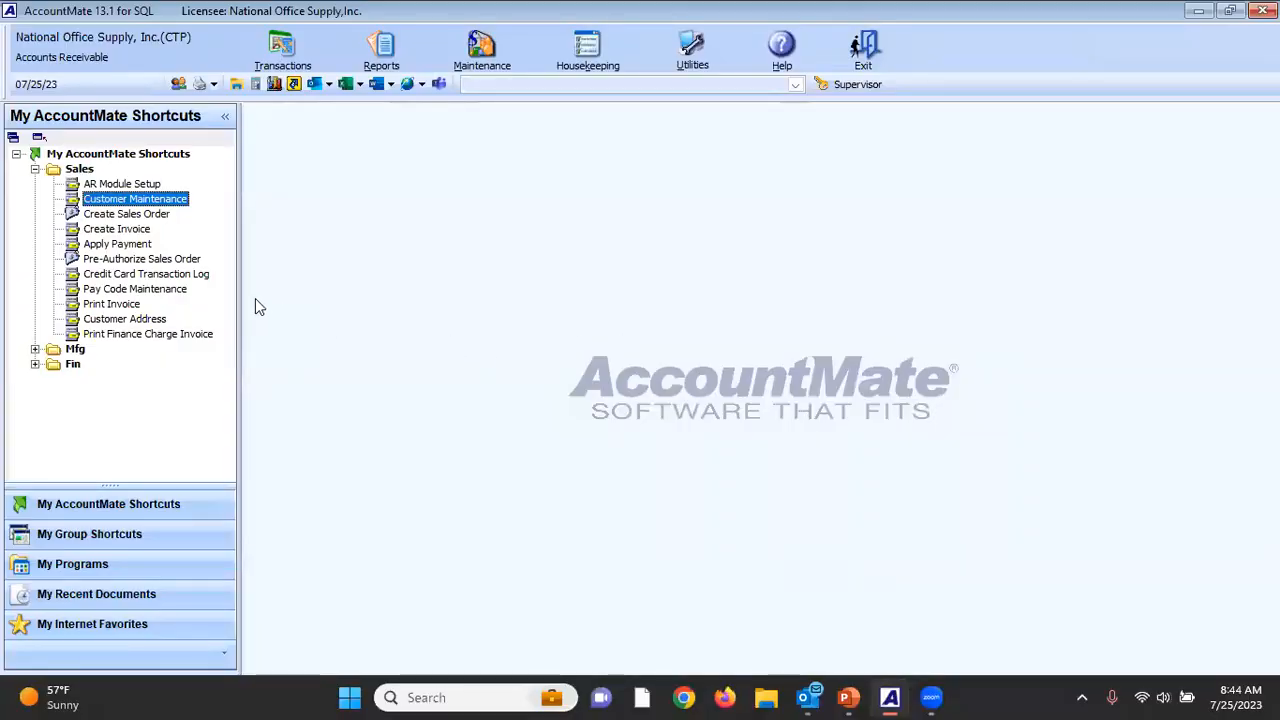
pyautogui.doubleClick(158, 277)
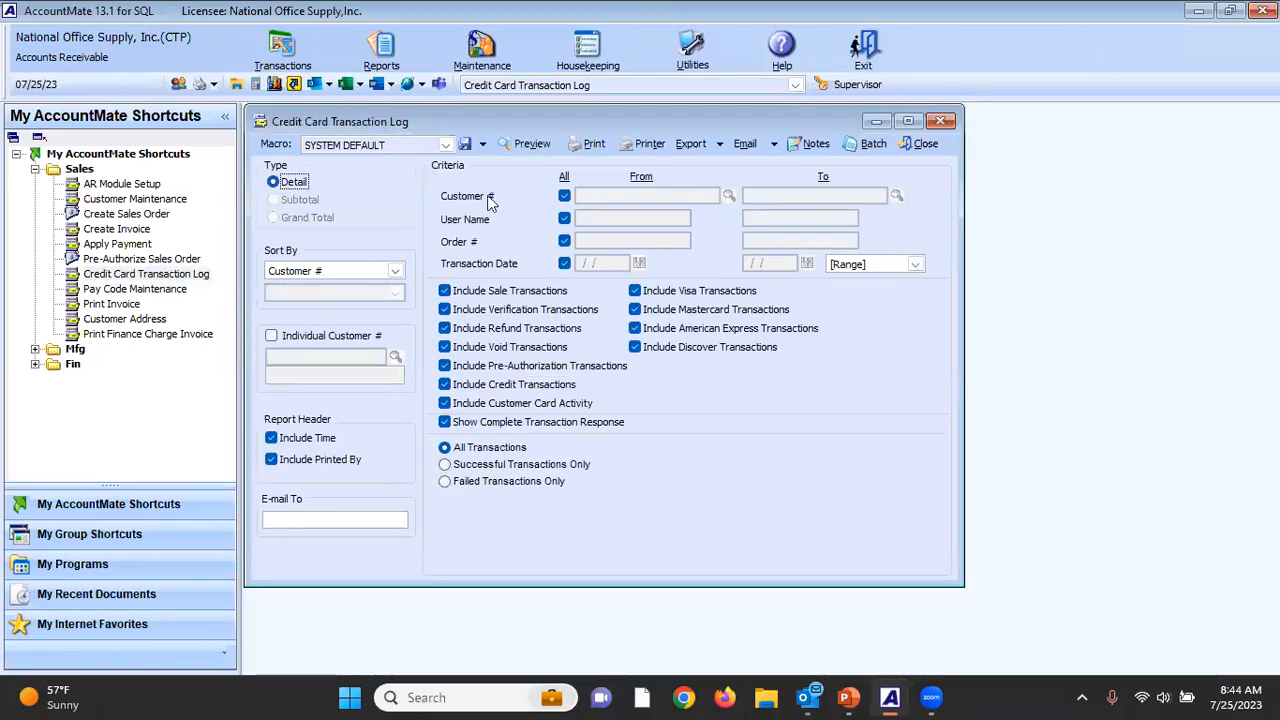
pyautogui.click(538, 484)
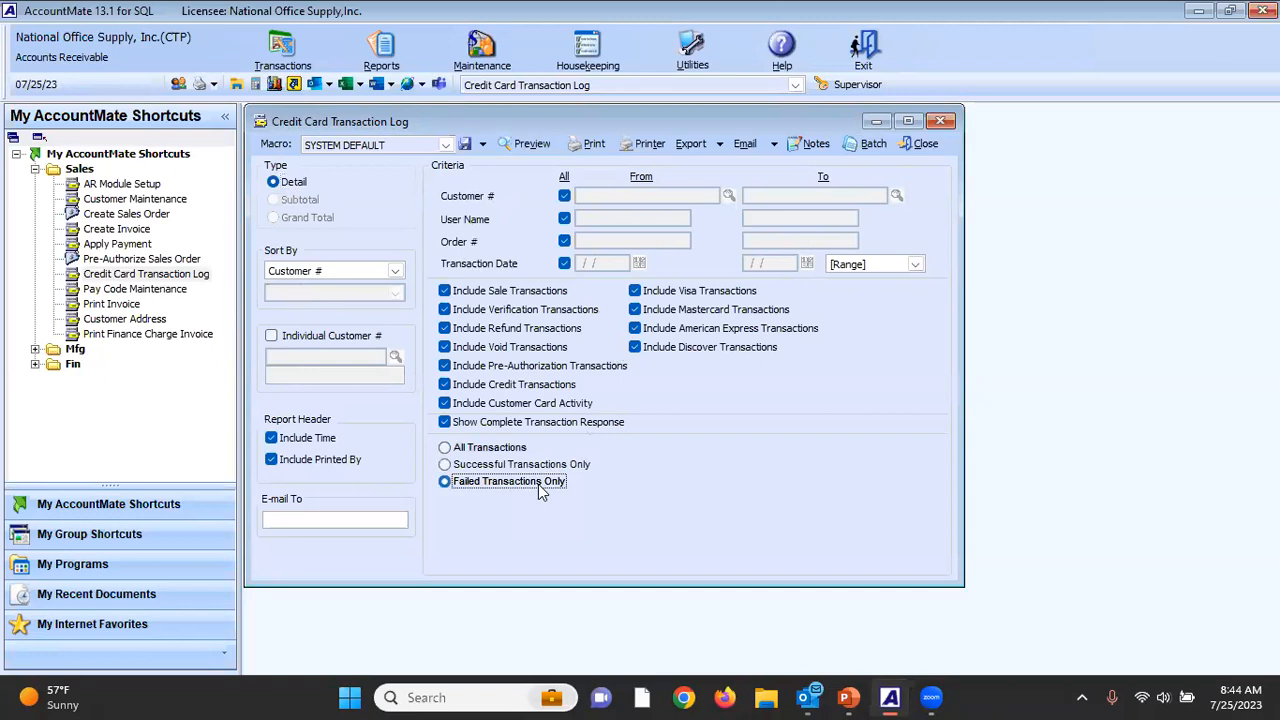
pyautogui.click(534, 145)
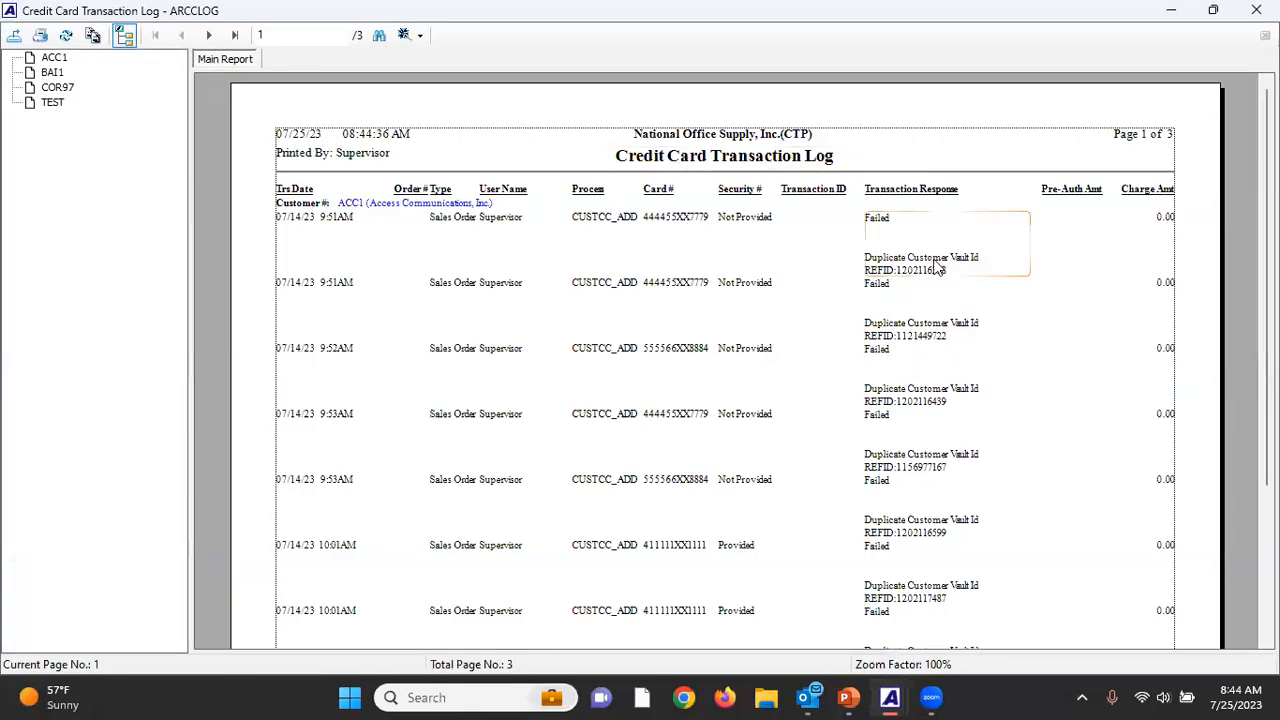
pyautogui.click(898, 278)
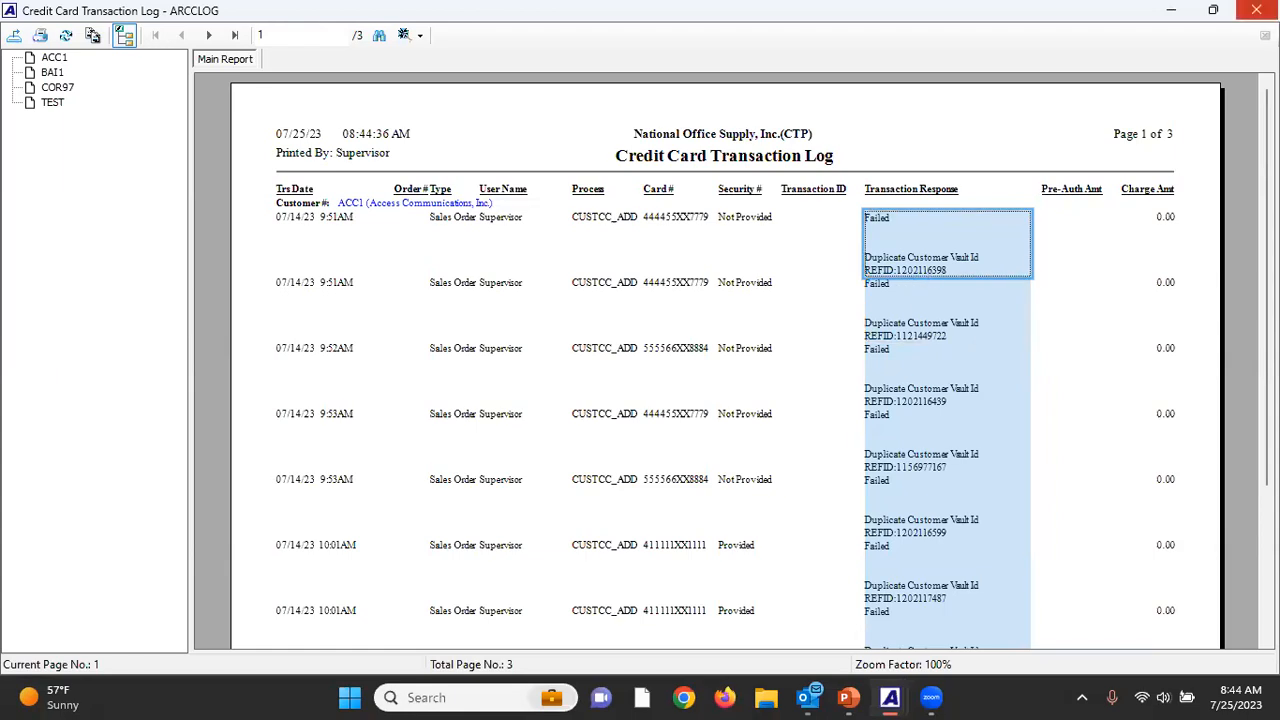
pyautogui.click(1256, 10)
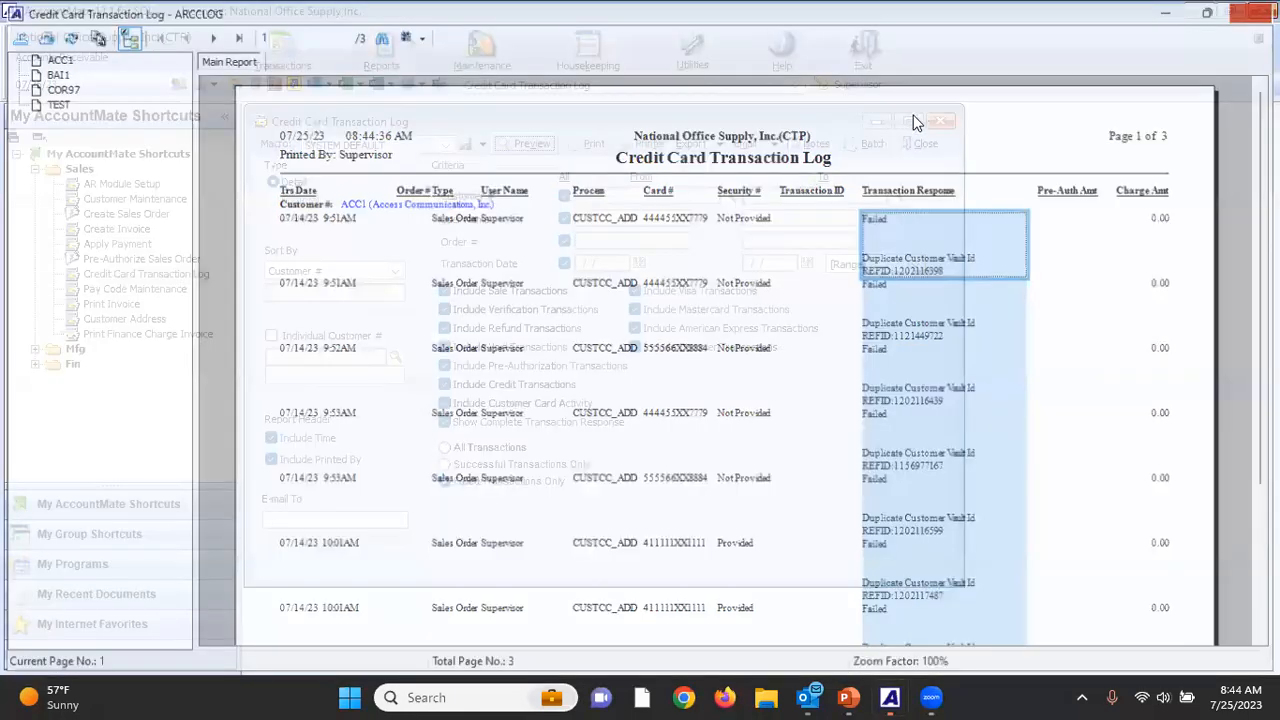
pyautogui.click(920, 146)
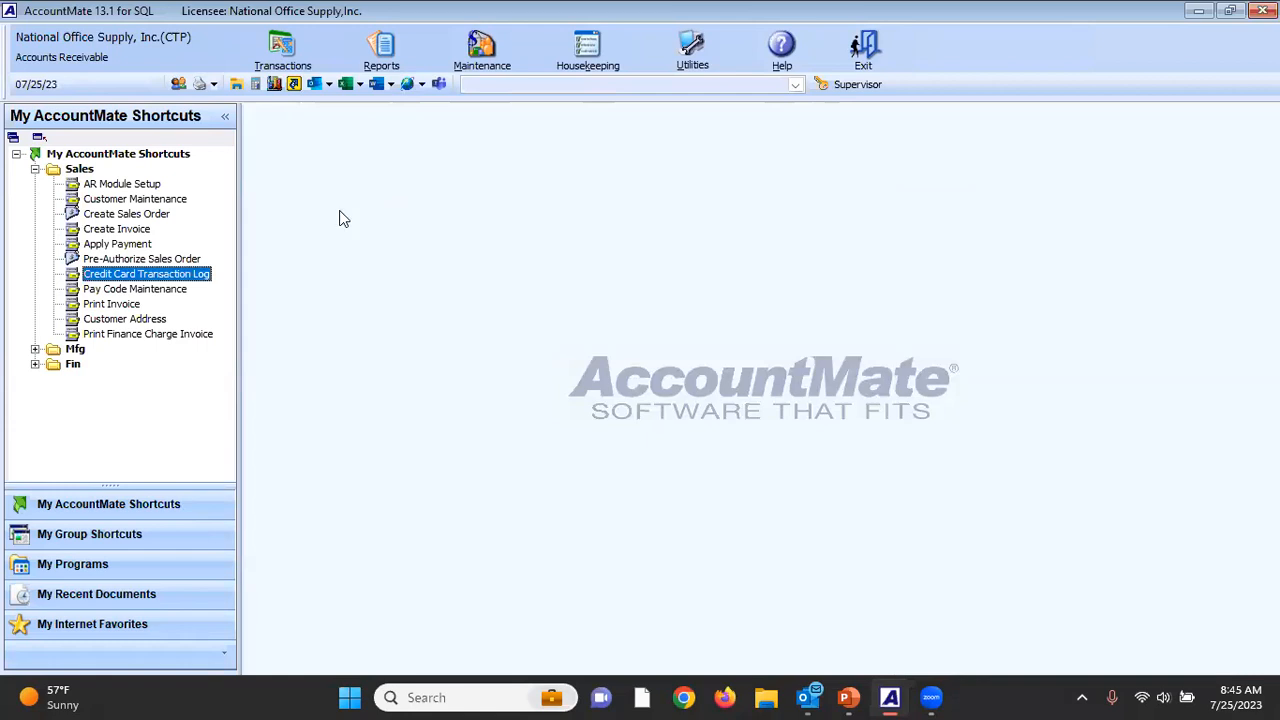
# Open the Acme Emporium Retail sales order dated 07/19/23 for 127.63 in Amend Sales Order mode.
pyautogui.doubleClick(126, 214)
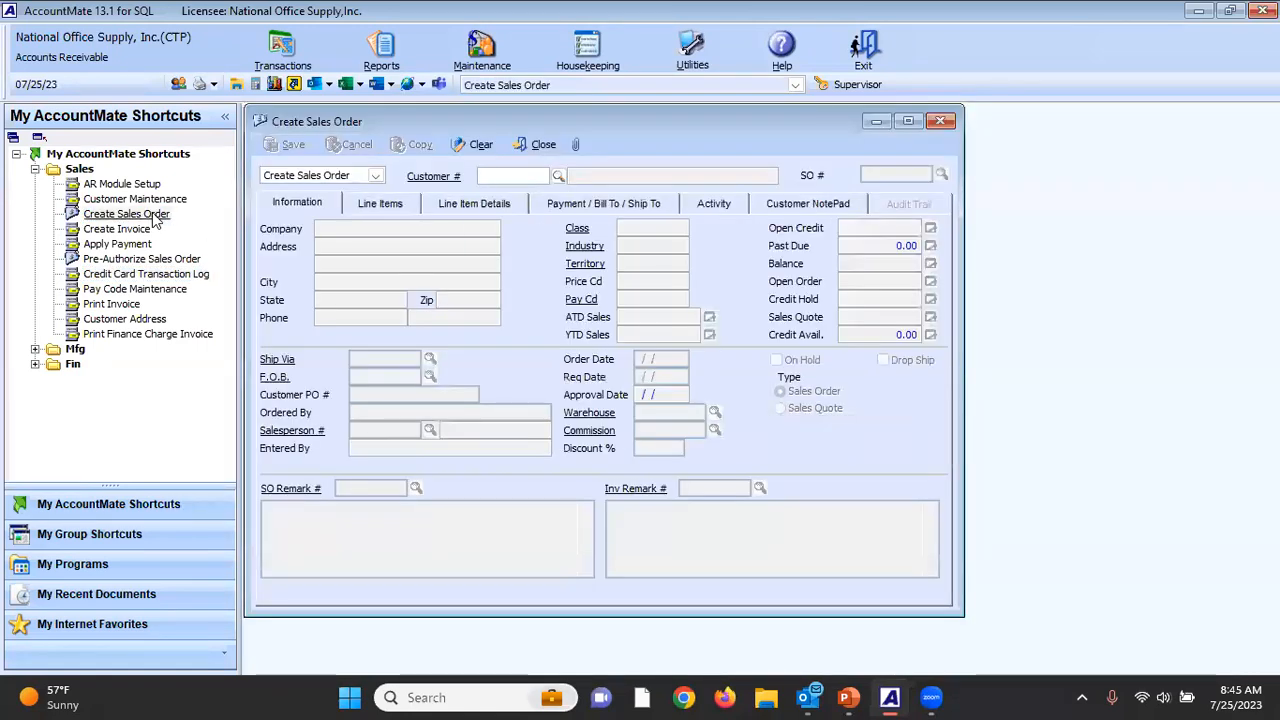
pyautogui.click(340, 176)
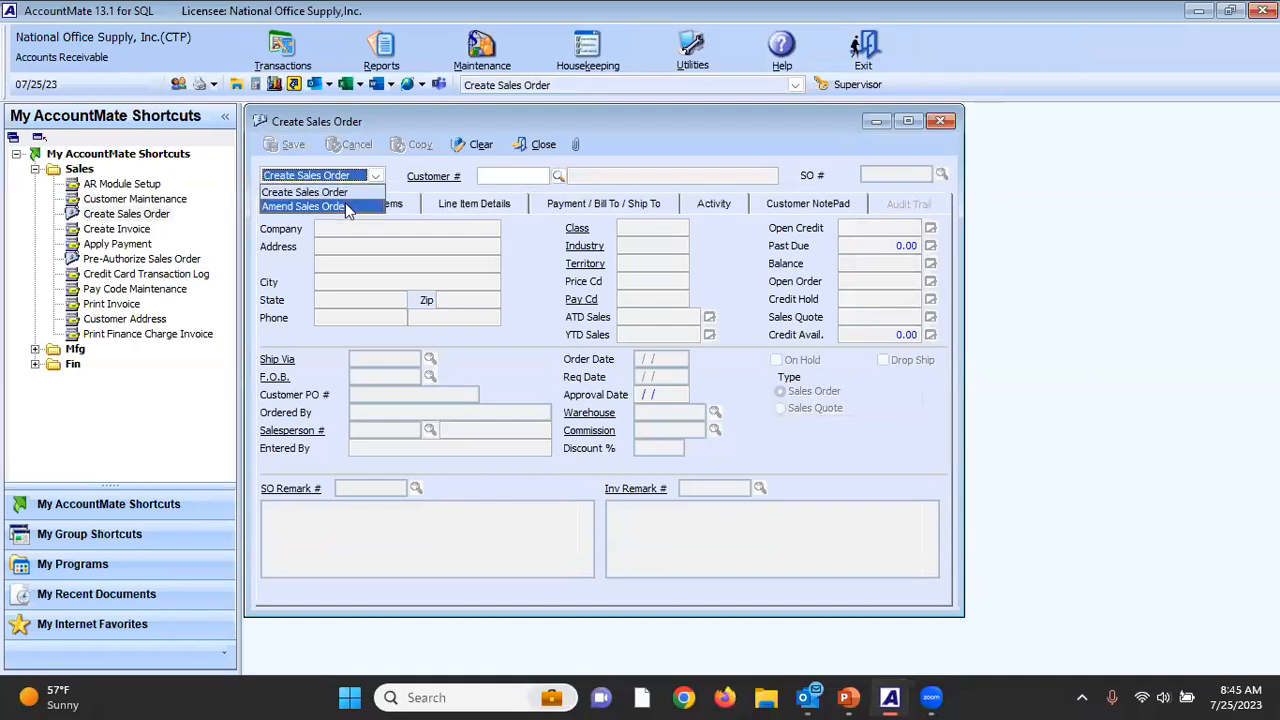
pyautogui.click(310, 206)
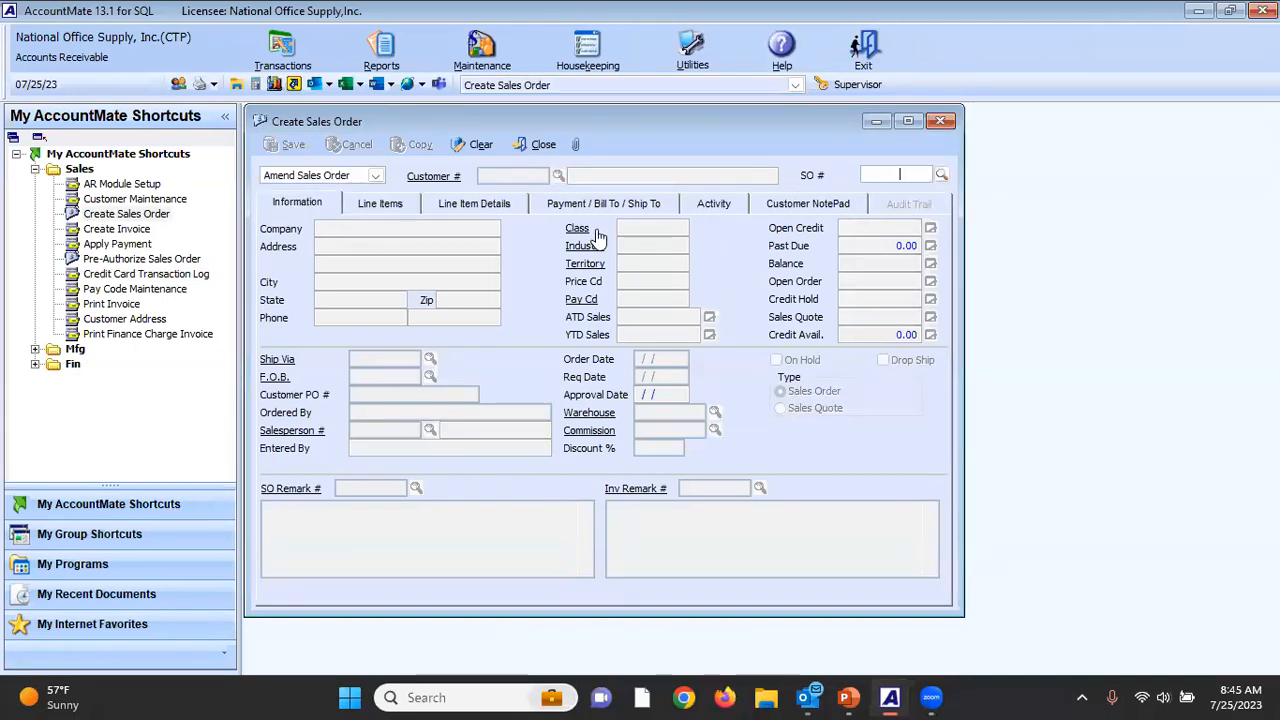
pyautogui.click(941, 175)
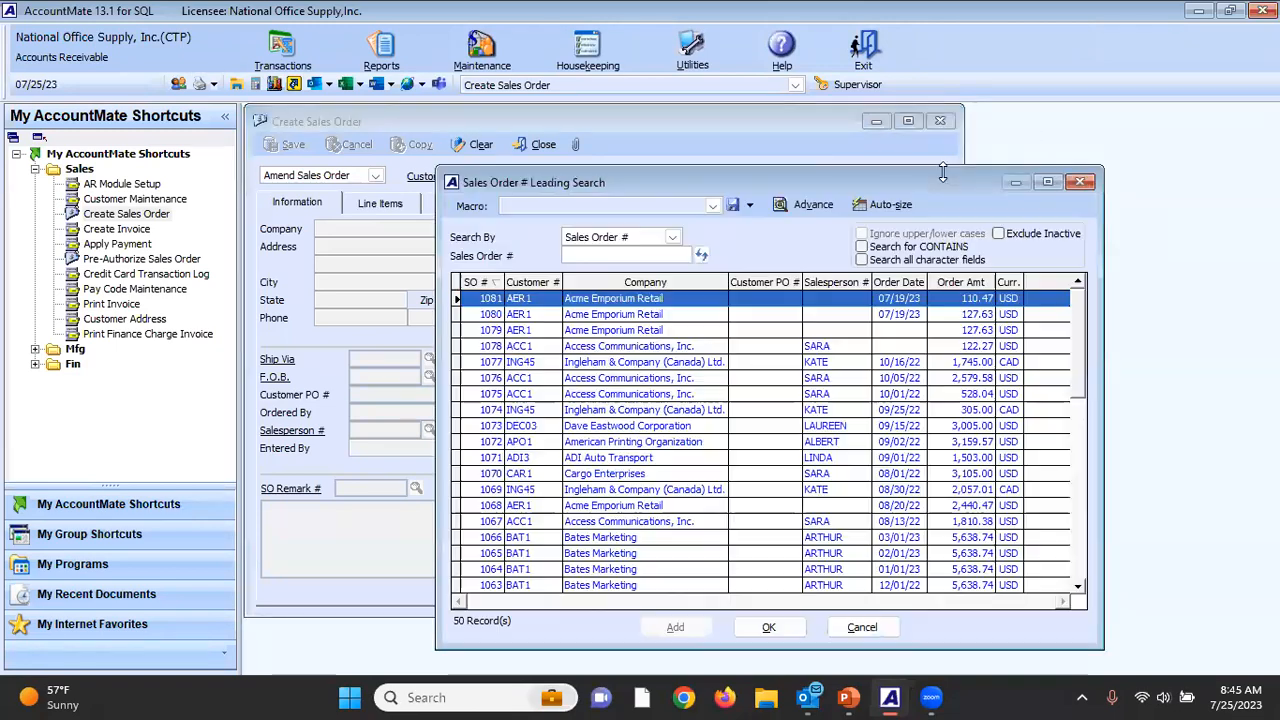
pyautogui.doubleClick(497, 313)
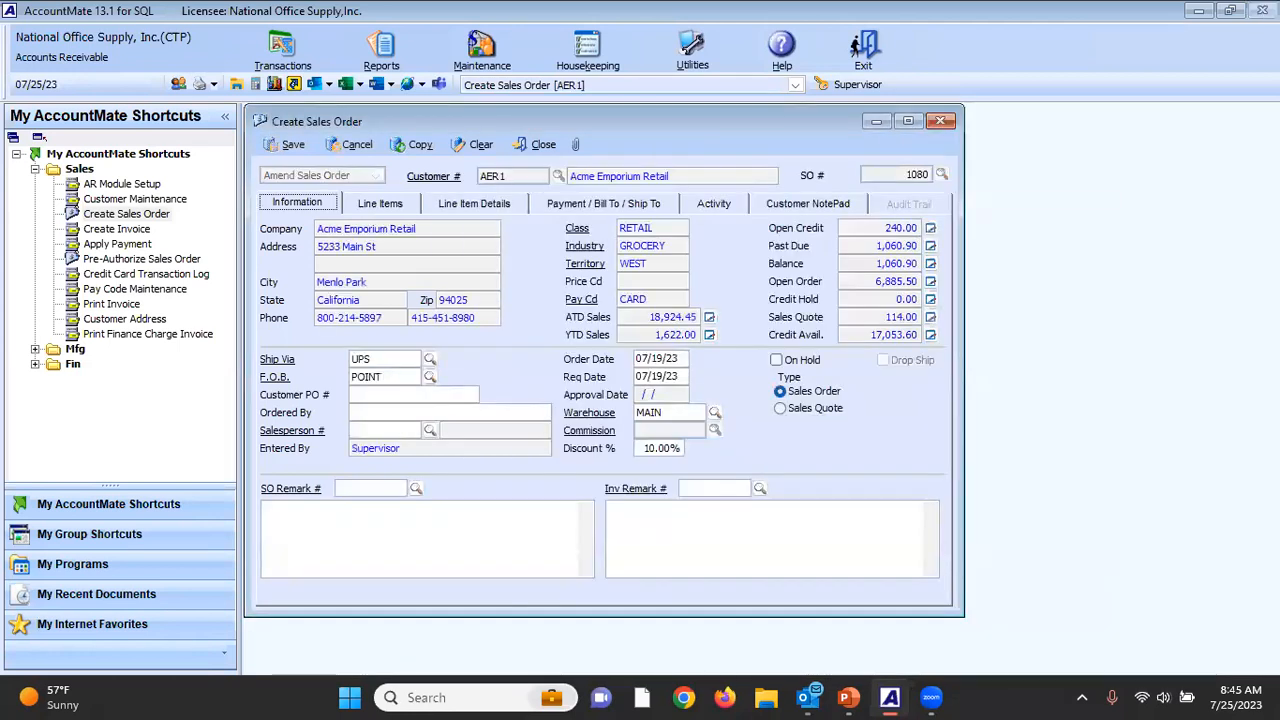
# Show the order's payment details and examine the settings of pay code CARD in Pay Code Maintenance.
pyautogui.click(597, 203)
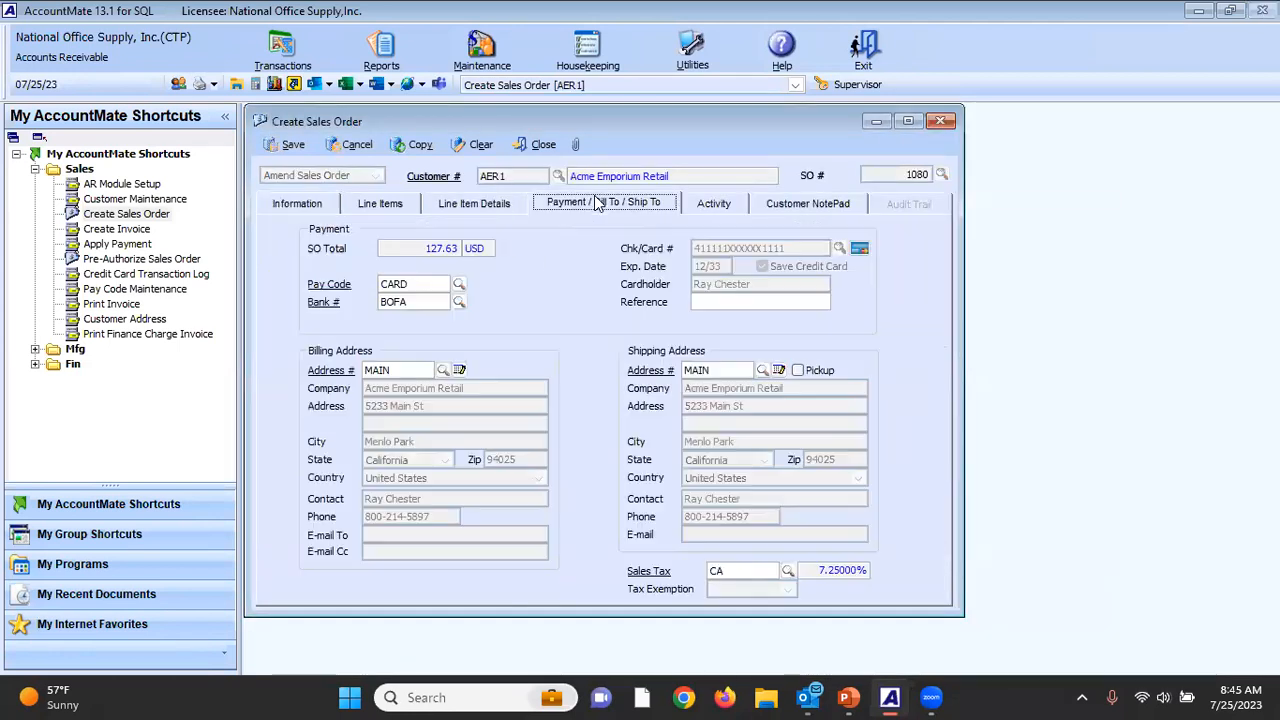
pyautogui.click(340, 286)
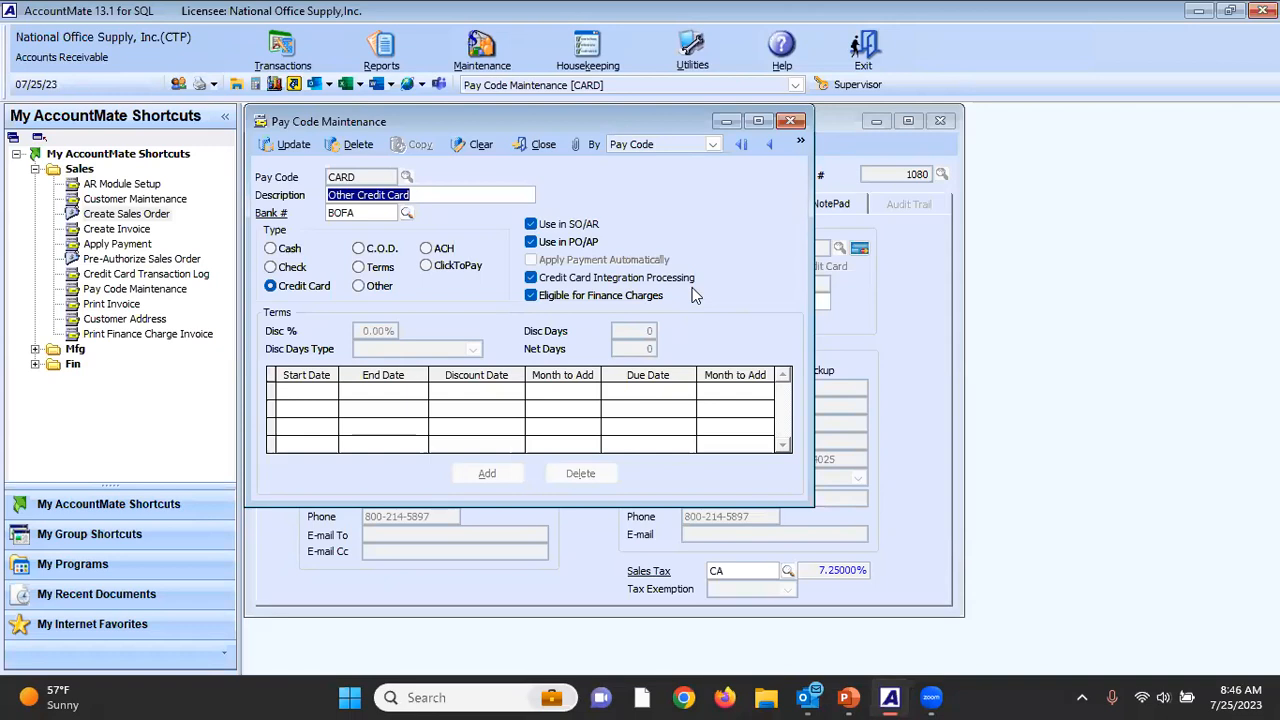
pyautogui.click(547, 144)
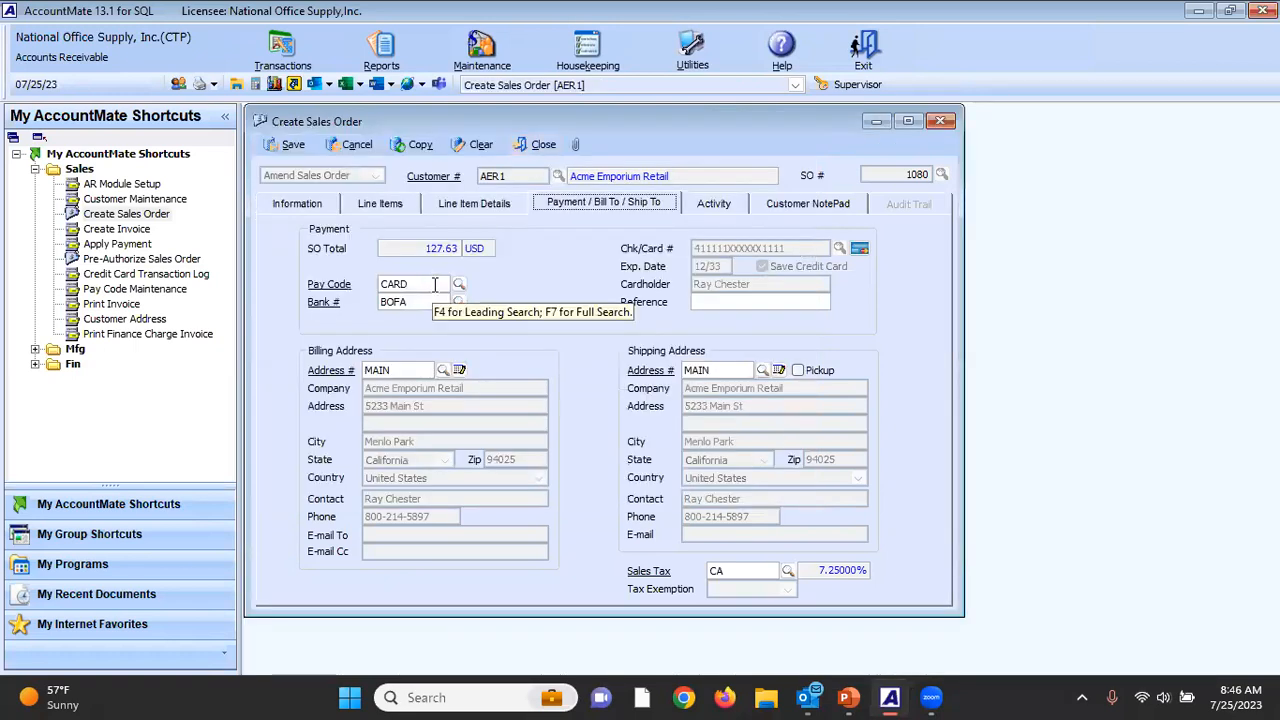
# Reselect the stored Visa card in the order's Credit Card Integration details and try to verify it without a security number.
pyautogui.click(860, 249)
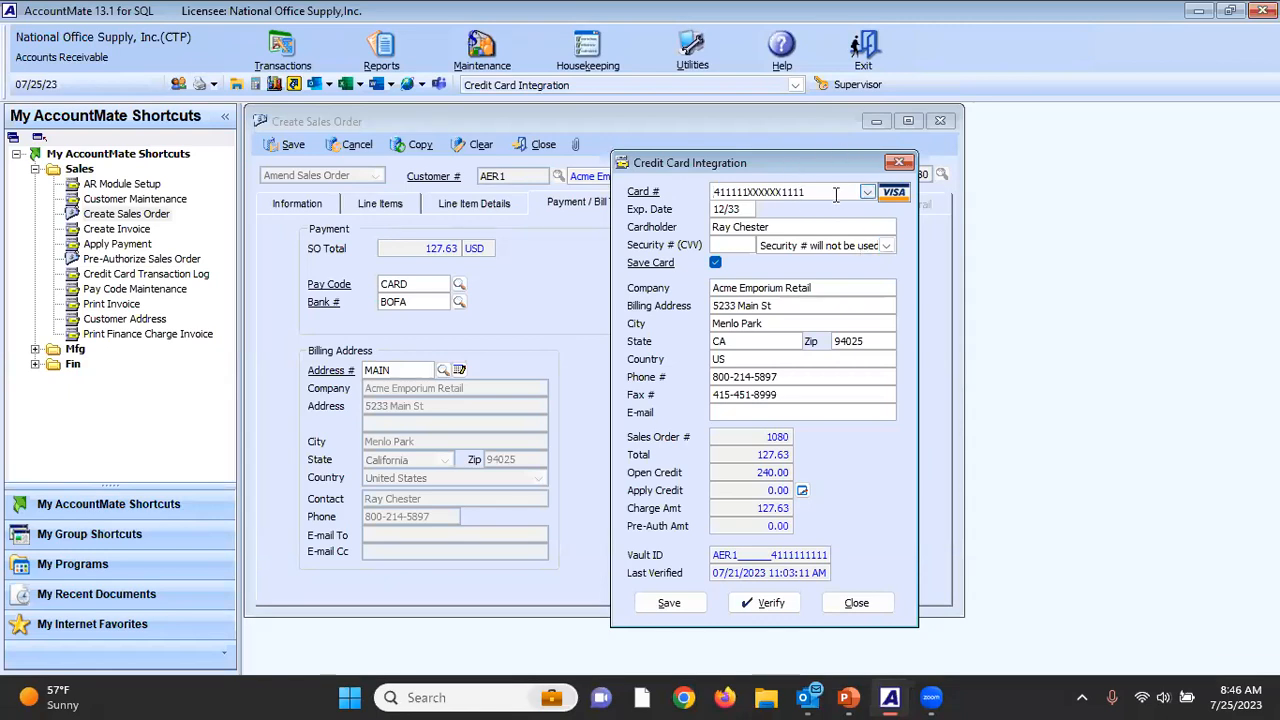
pyautogui.click(866, 192)
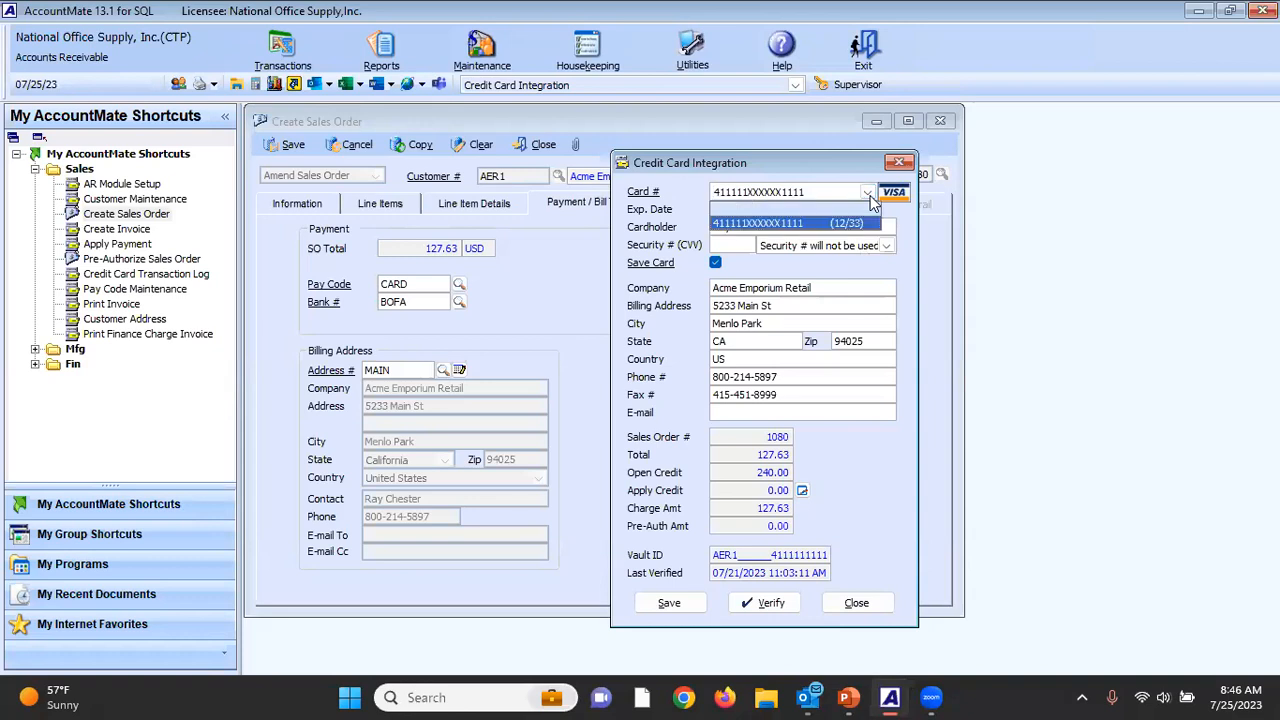
pyautogui.click(846, 221)
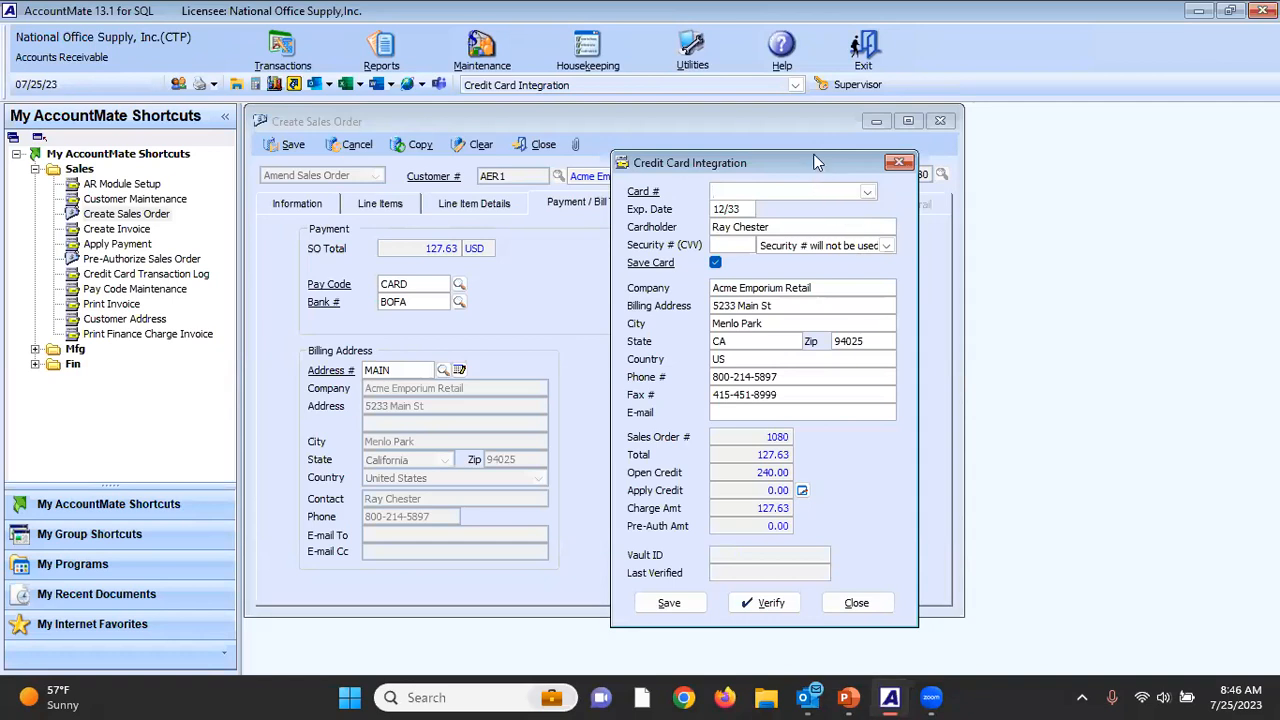
pyautogui.moveTo(815, 162); pyautogui.dragTo(814, 115)
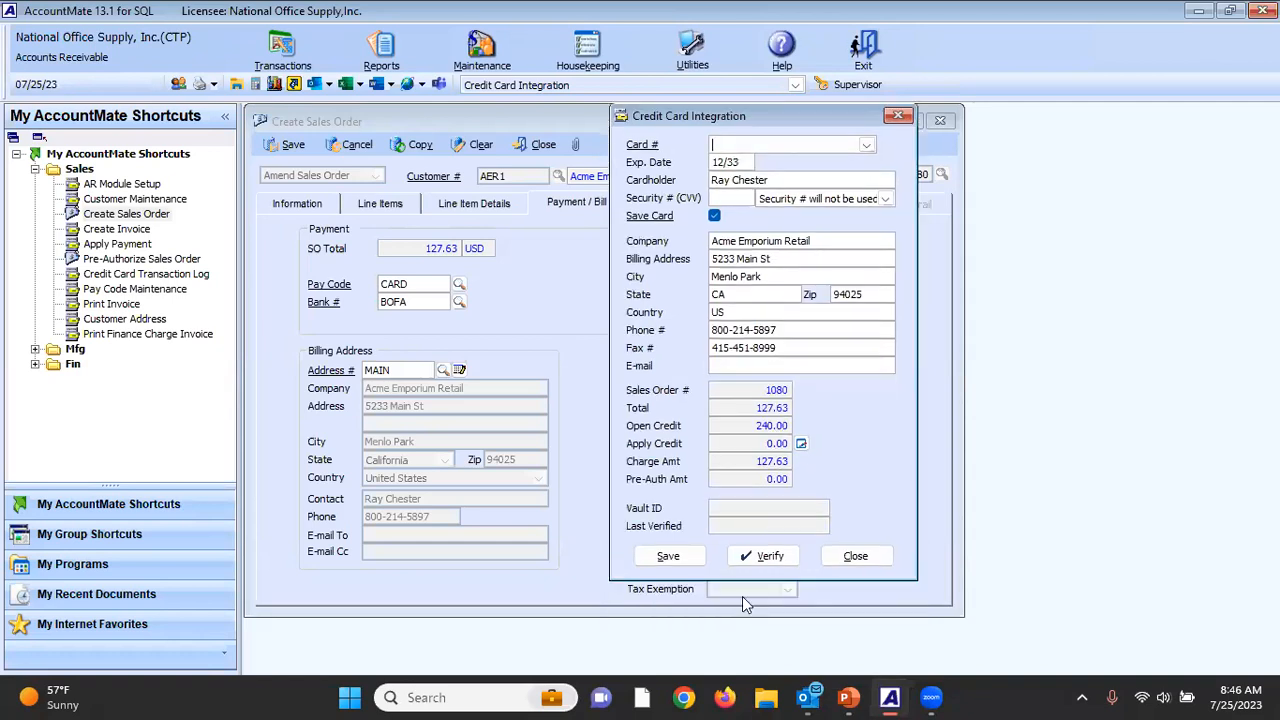
pyautogui.click(866, 145)
pyautogui.click(849, 175)
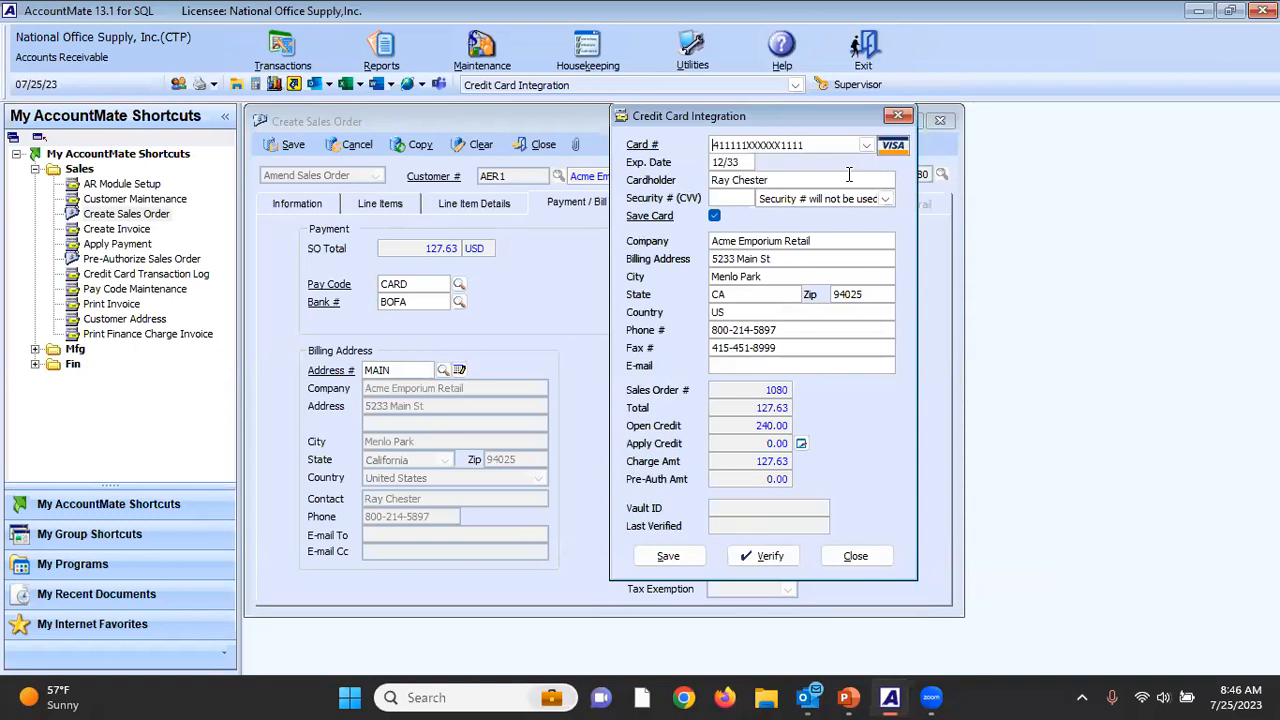
pyautogui.click(772, 557)
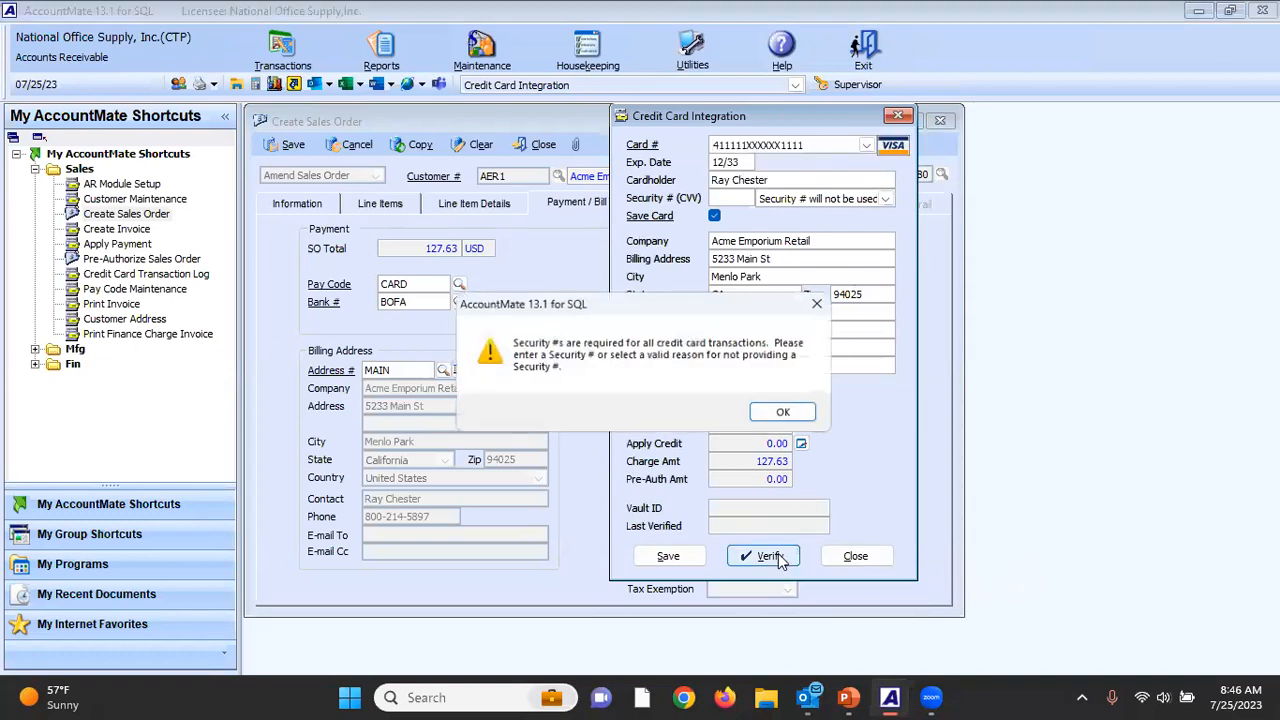
pyautogui.click(786, 413)
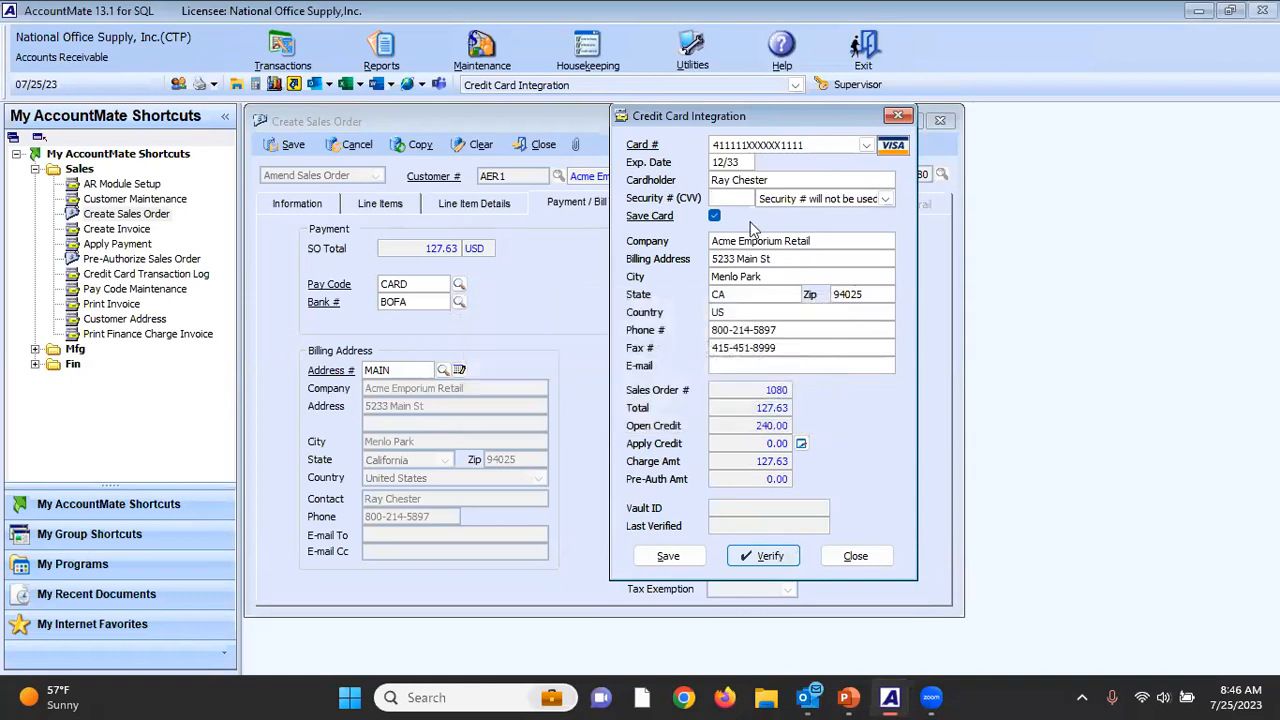
# Enter the card's security number and verify the card, saving its changes, and close the card details.
pyautogui.press('Tab')
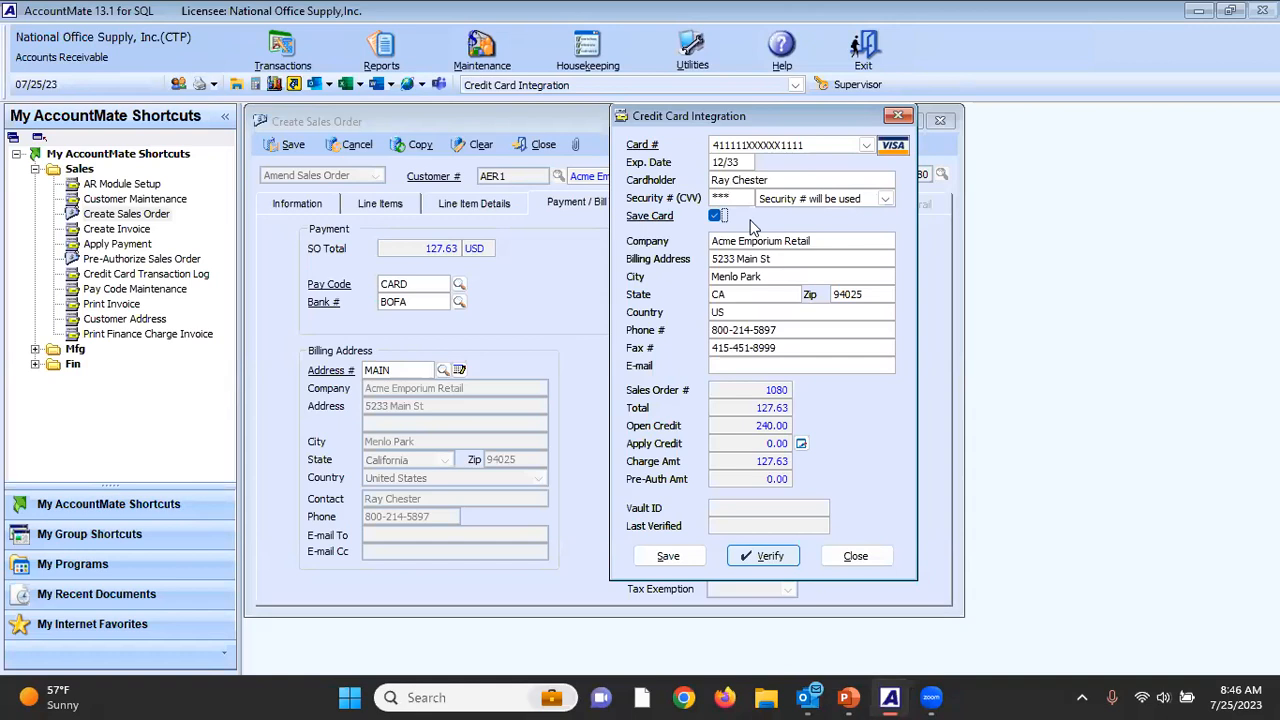
pyautogui.click(776, 561)
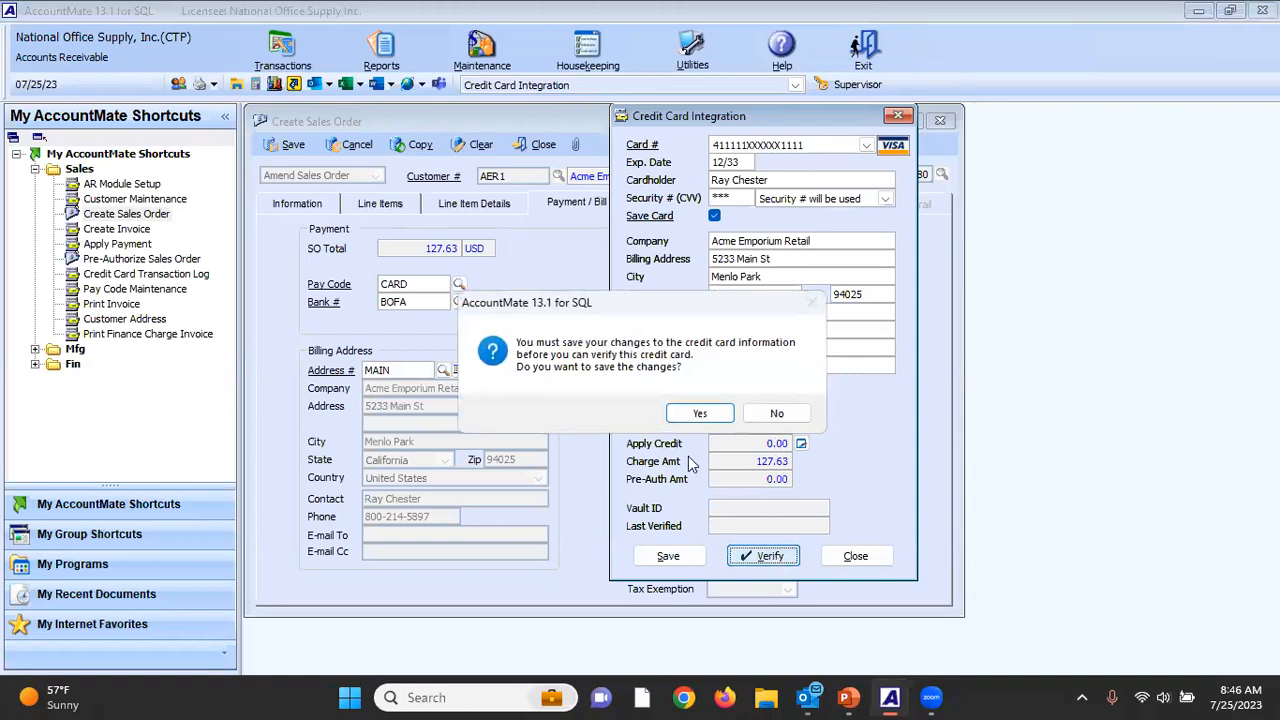
pyautogui.click(703, 407)
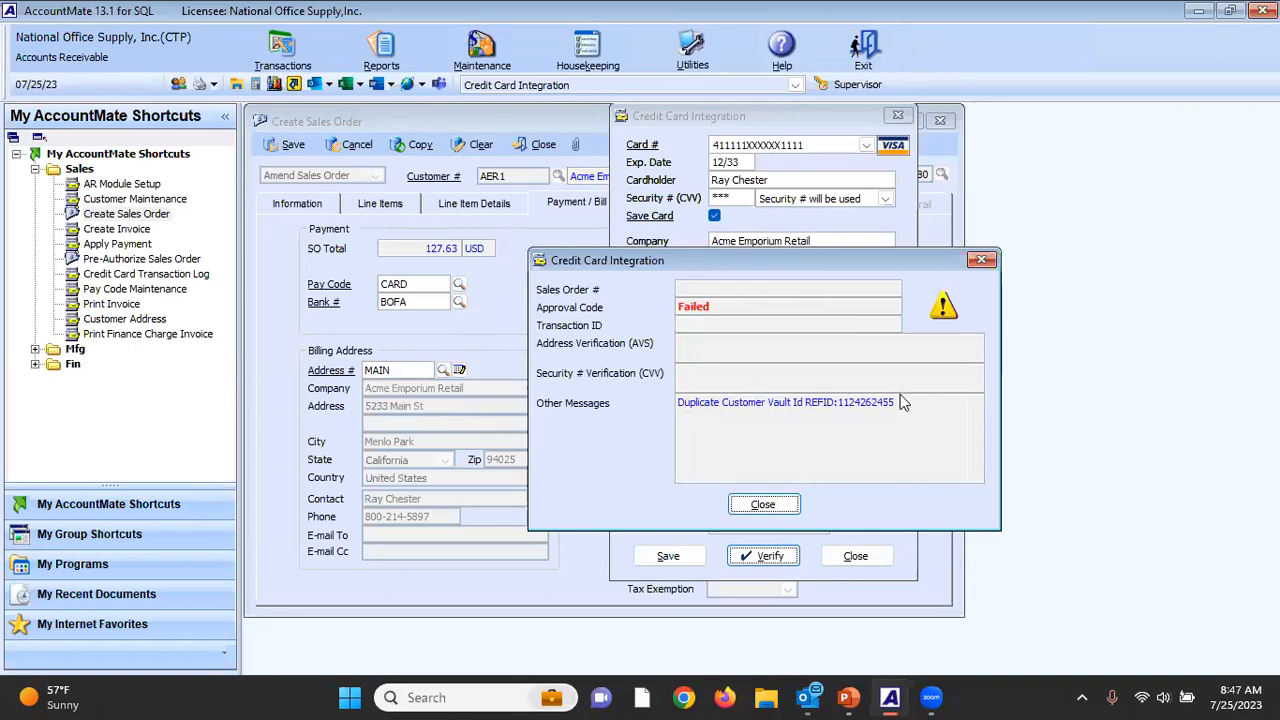
pyautogui.click(783, 507)
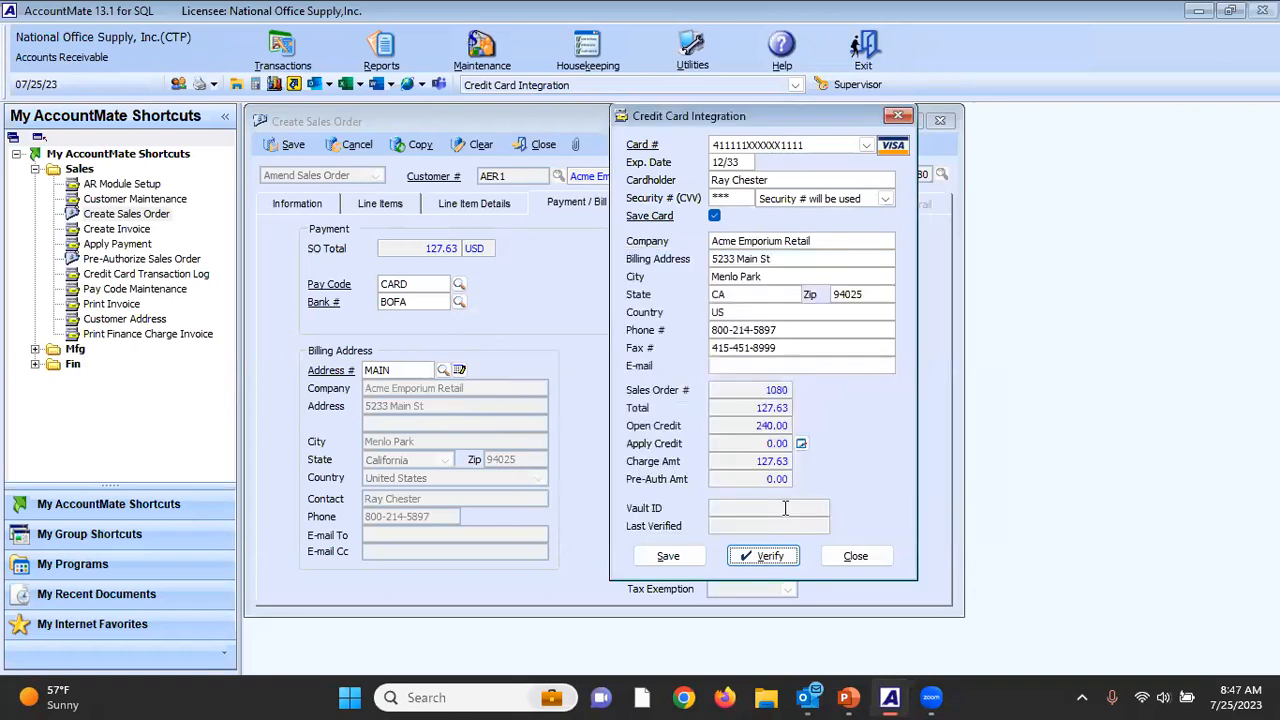
pyautogui.click(862, 562)
pyautogui.click(676, 412)
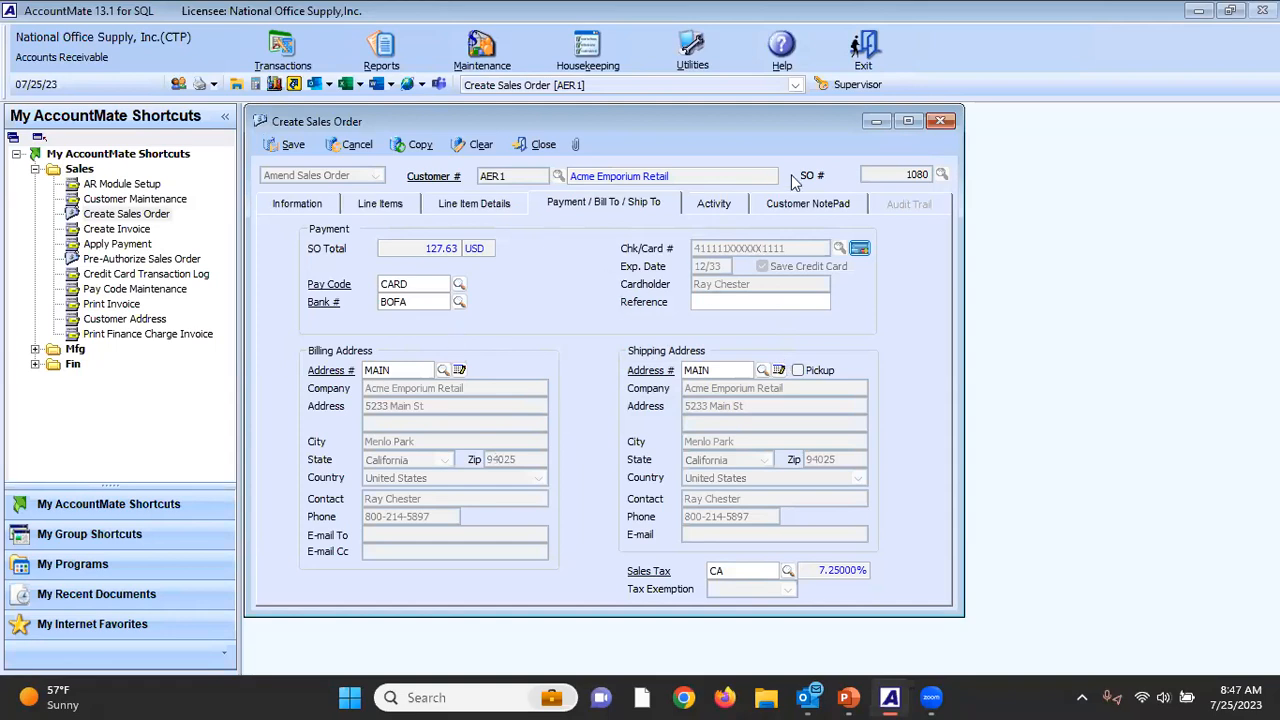
# Apply the 240.00 sales return open credit to the order's card charge, and close the card details and order without saving.
pyautogui.click(860, 248)
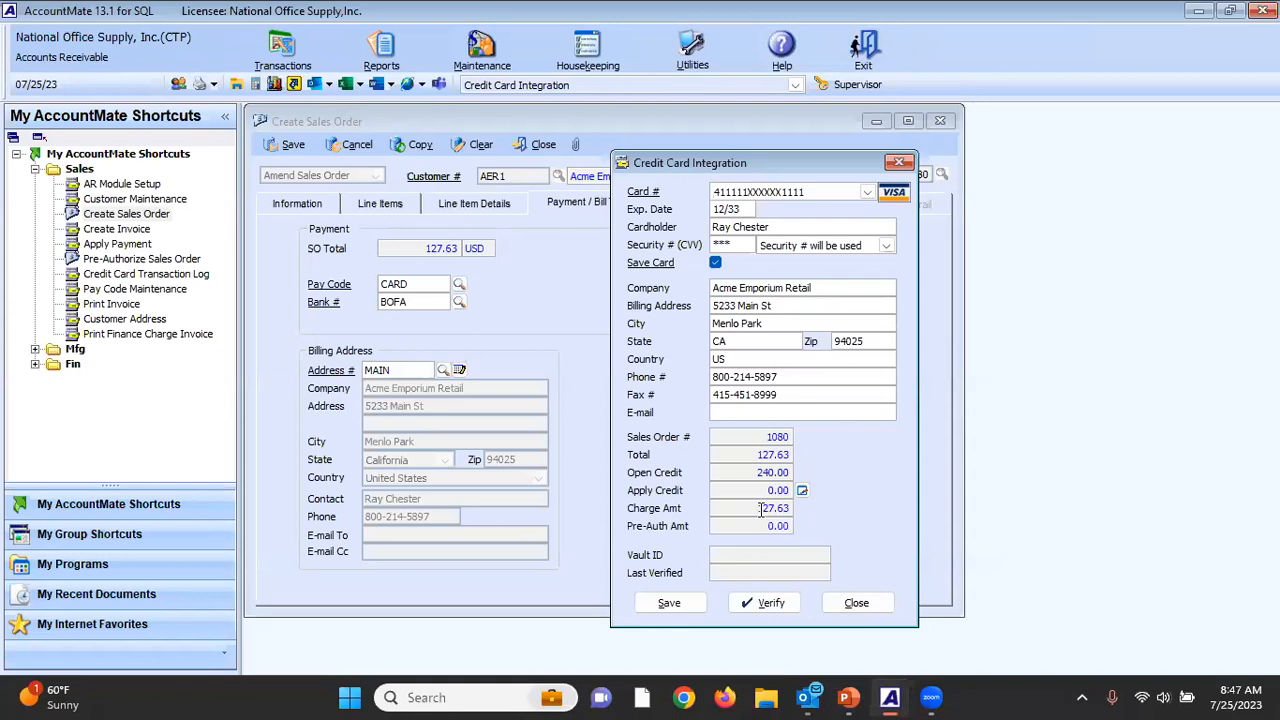
pyautogui.moveTo(745, 472); pyautogui.dragTo(810, 472)
pyautogui.click(802, 491)
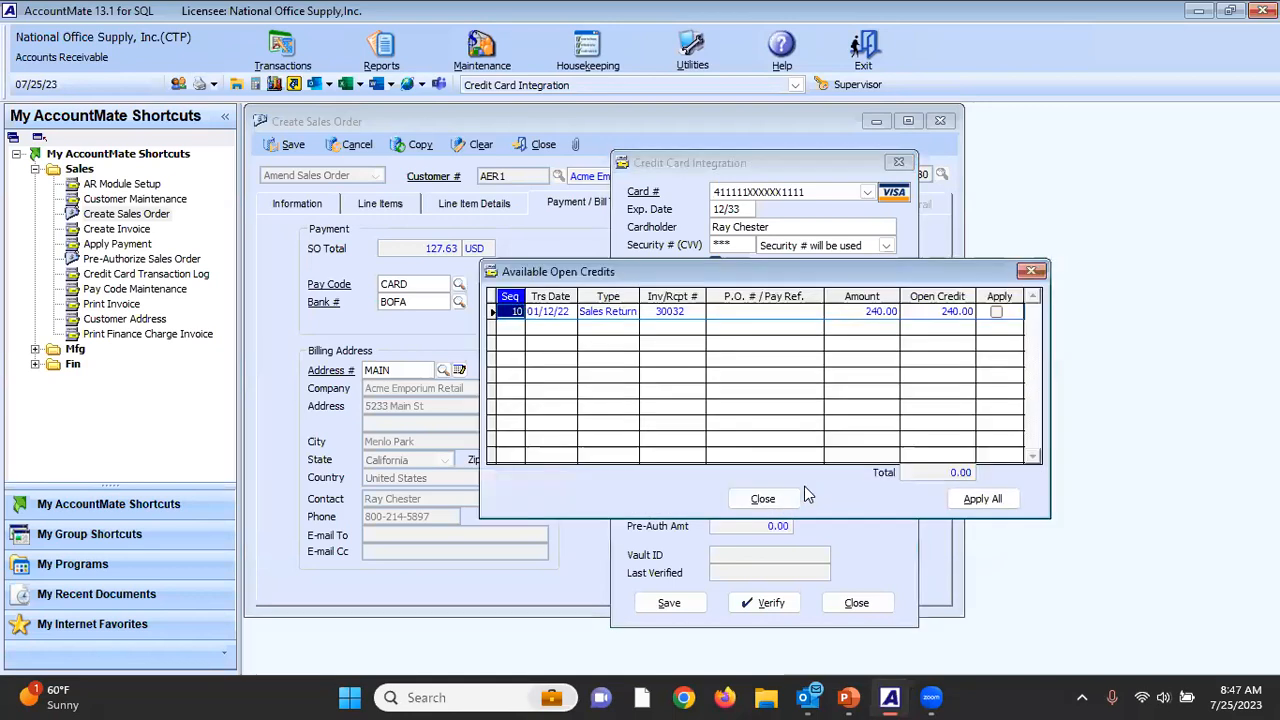
pyautogui.click(997, 313)
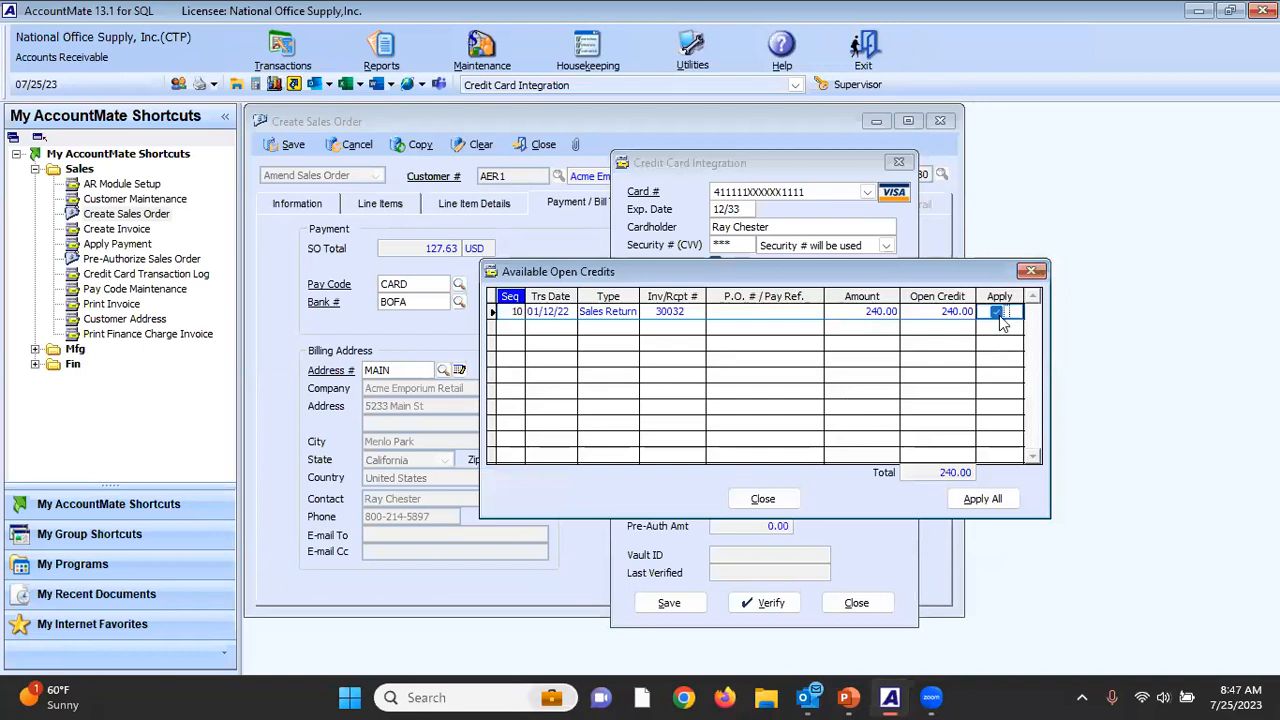
pyautogui.click(763, 498)
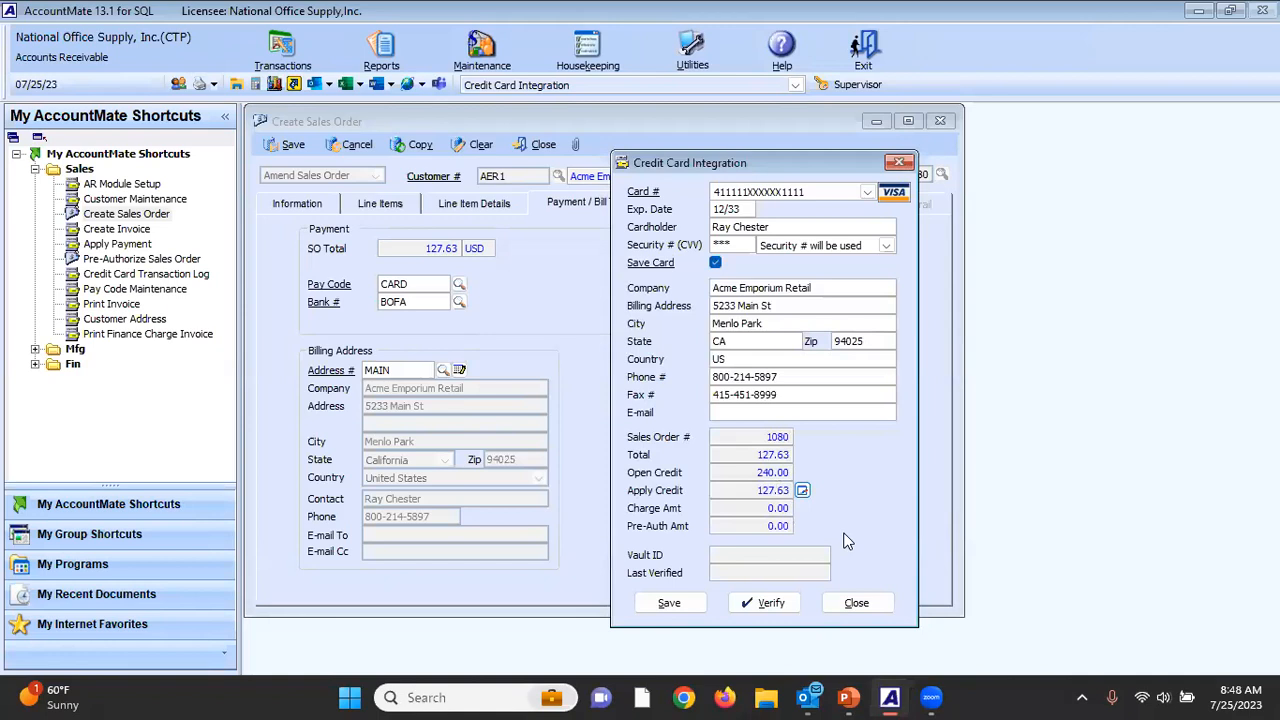
pyautogui.click(860, 604)
pyautogui.click(673, 411)
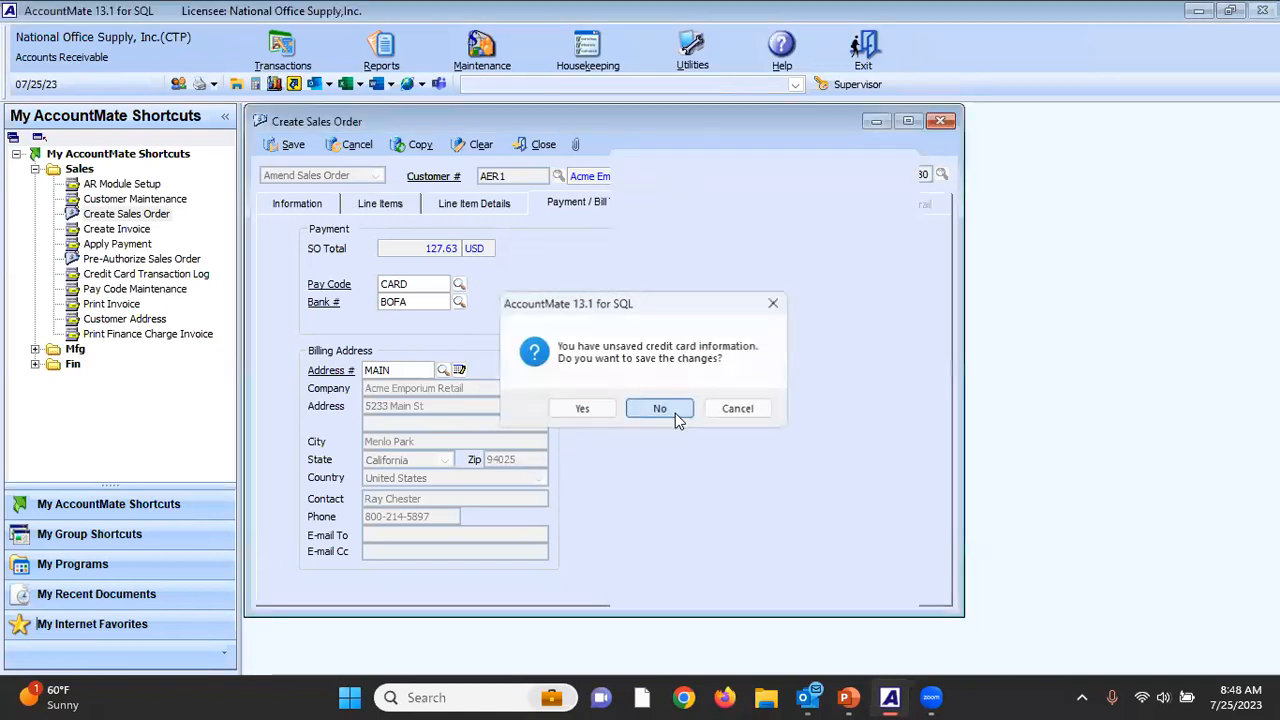
pyautogui.click(544, 145)
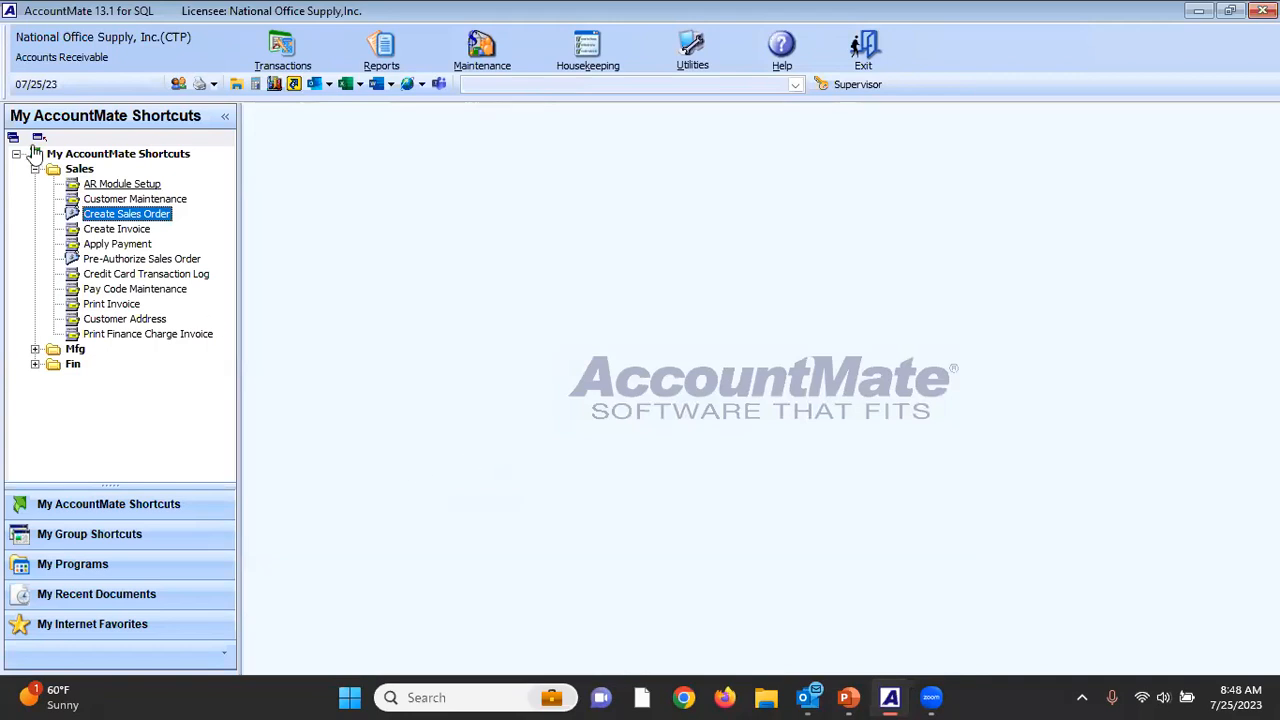
# Open Pre-Authorize Sales Order and load the Acme Emporium Retail order dated 07/19/23 to examine its pre-authorization details.
pyautogui.click(143, 259)
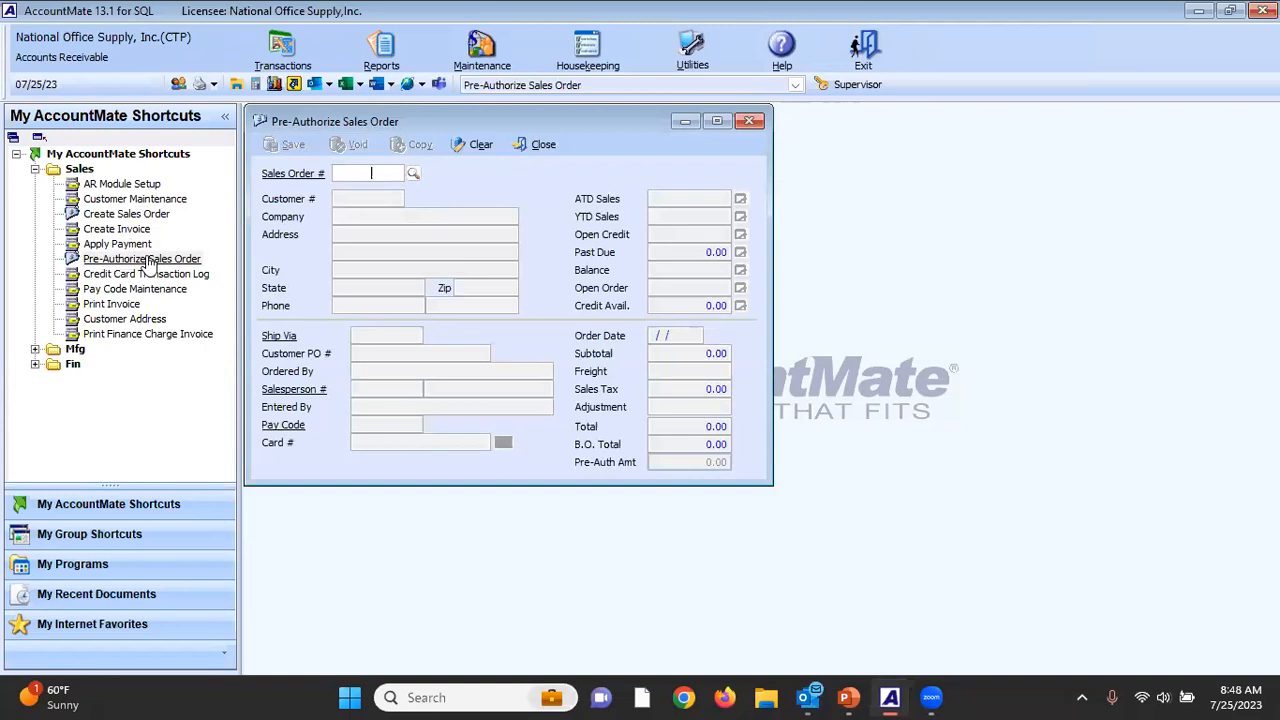
pyautogui.click(413, 173)
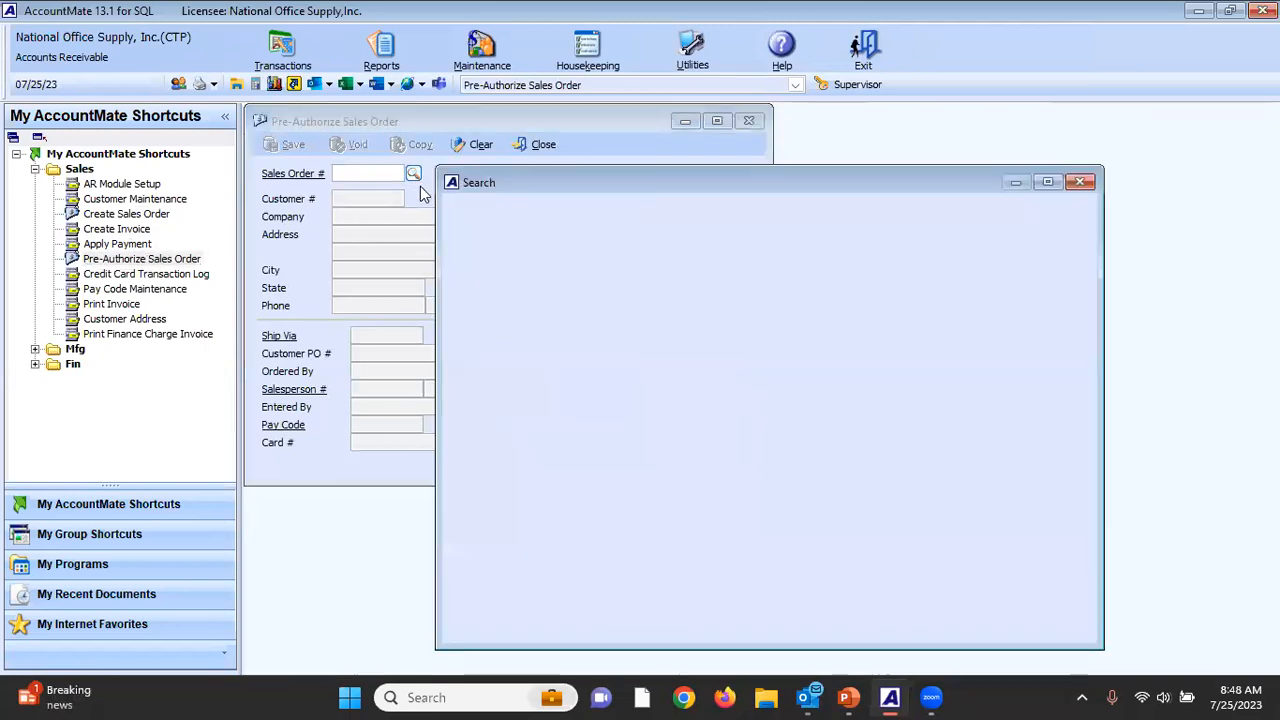
pyautogui.doubleClick(497, 315)
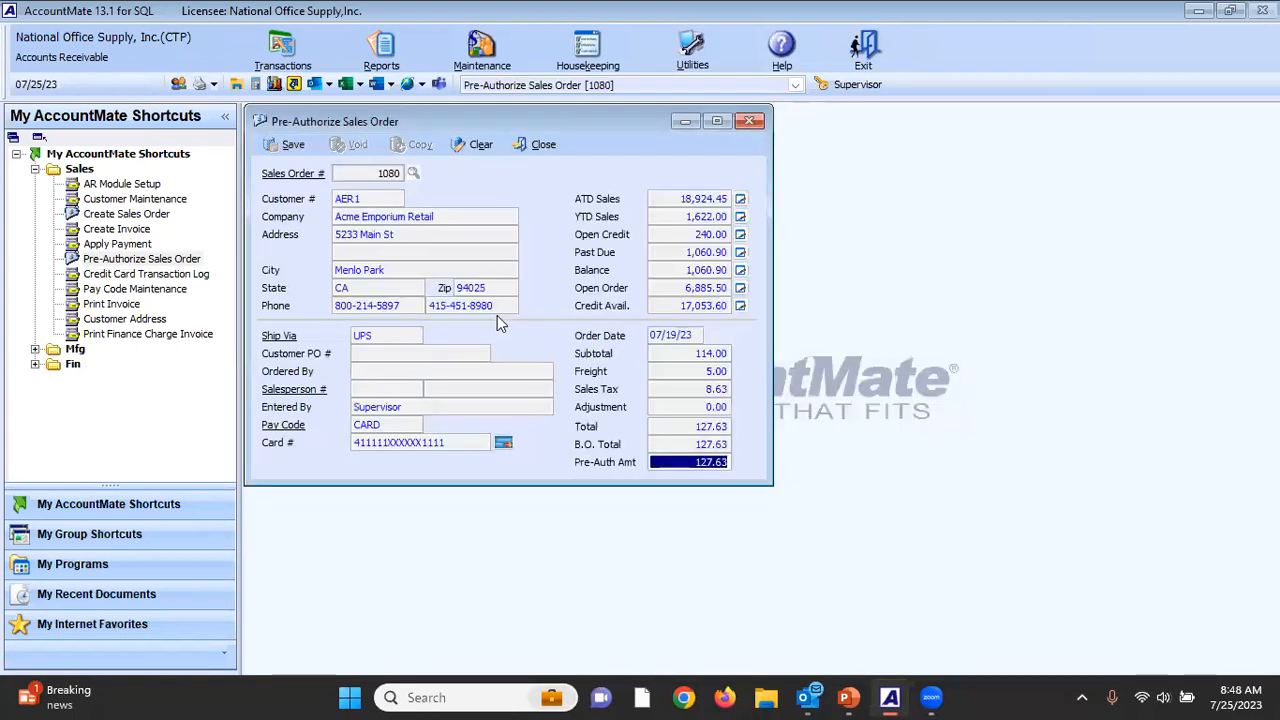
pyautogui.click(536, 368)
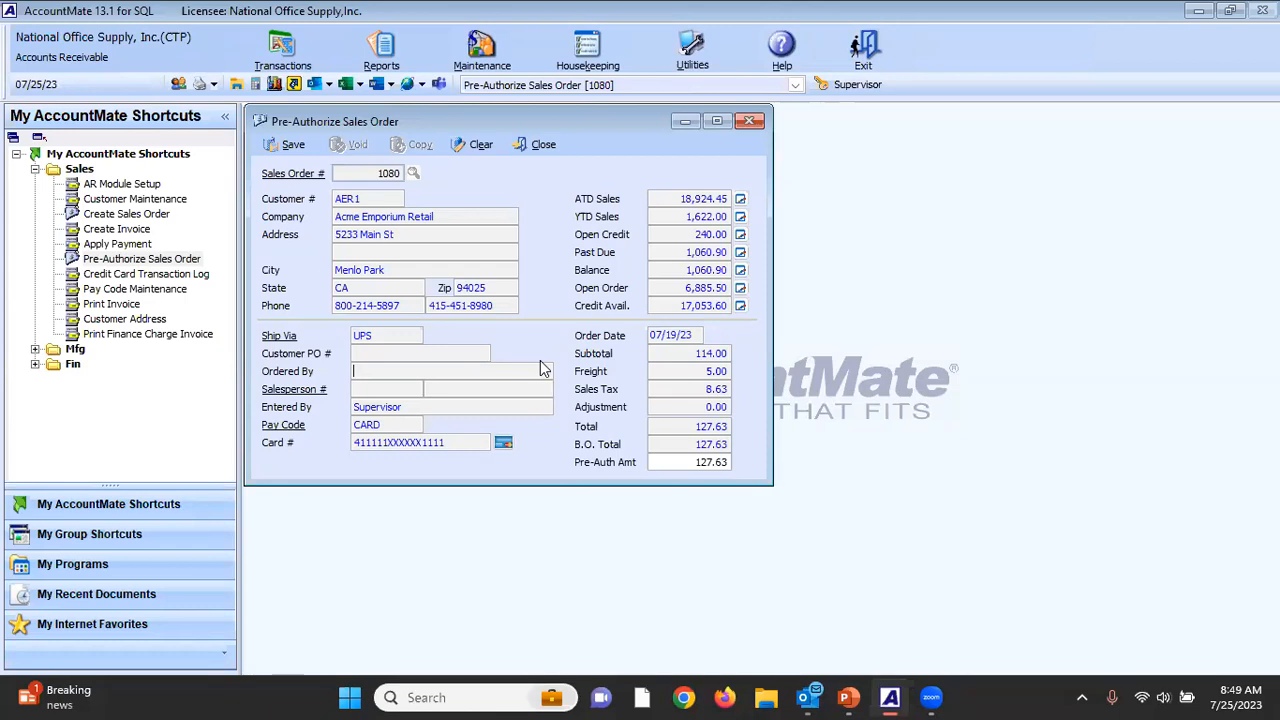
# Set the sales order's pre-authorization amount to 150.00 and close the pre-authorization without saving the changes.
pyautogui.click(678, 461)
pyautogui.doubleClick(678, 461)
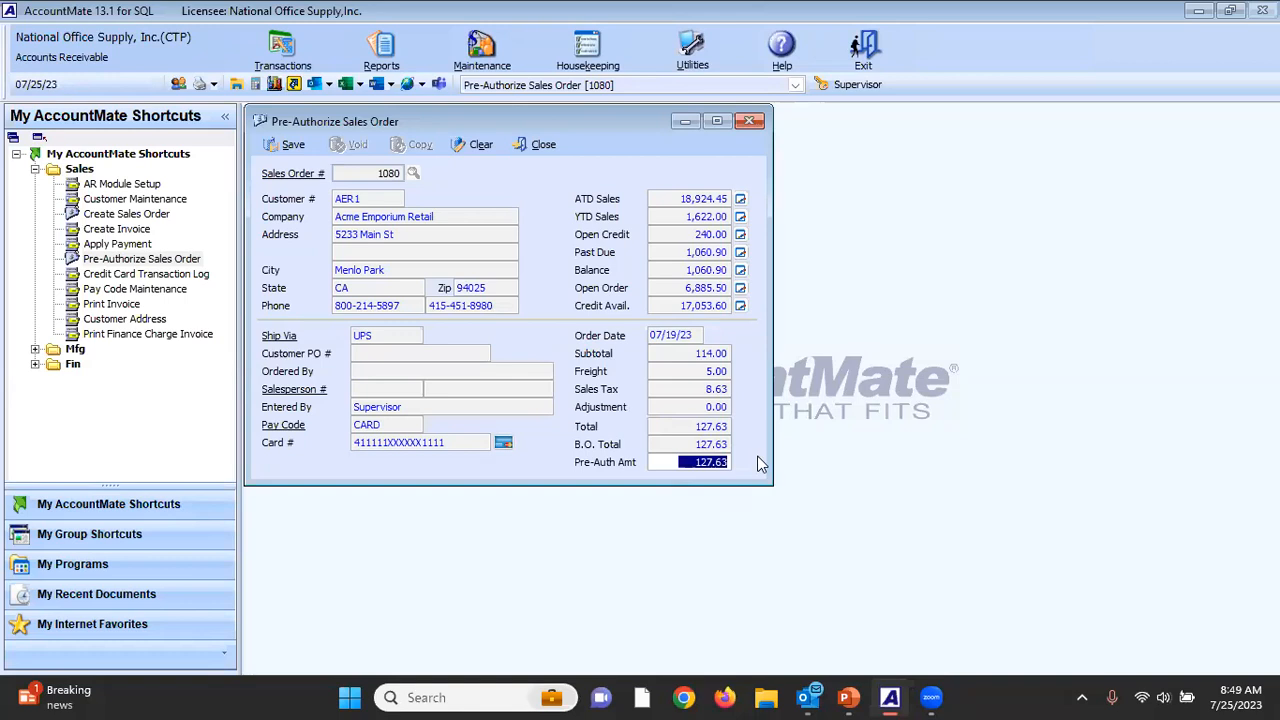
pyautogui.write('150')
pyautogui.press('Tab')
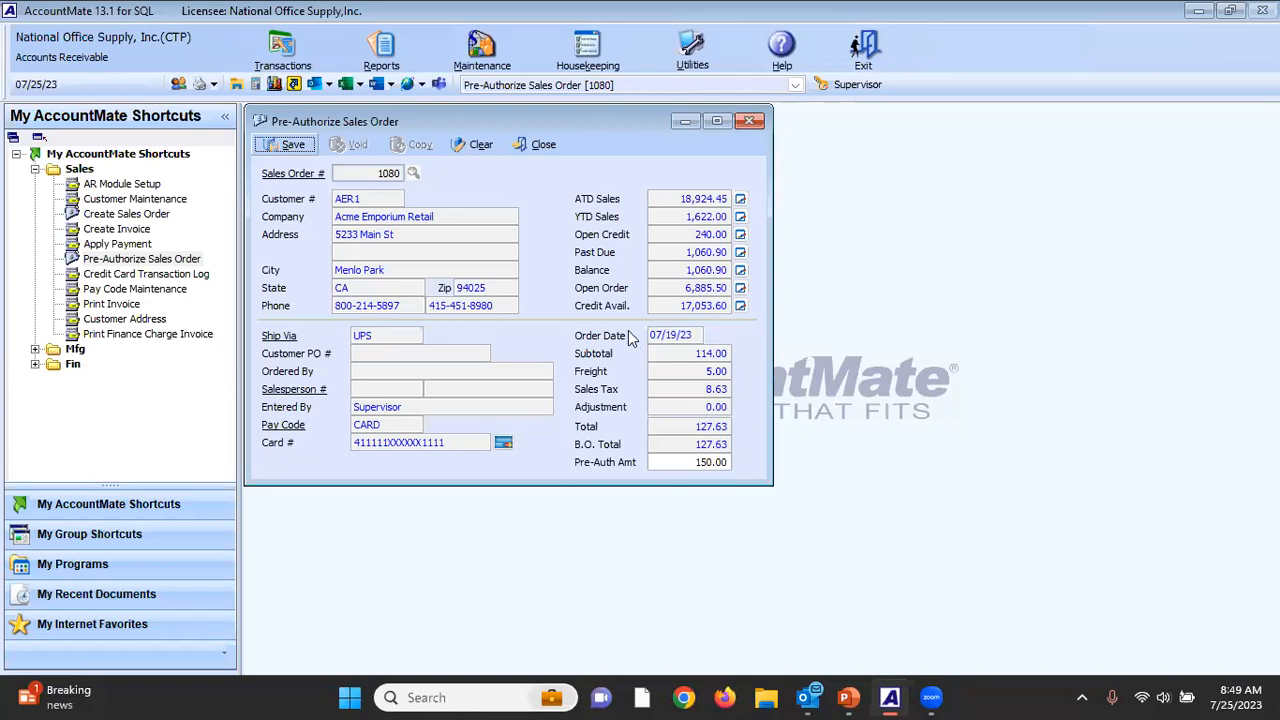
pyautogui.click(541, 147)
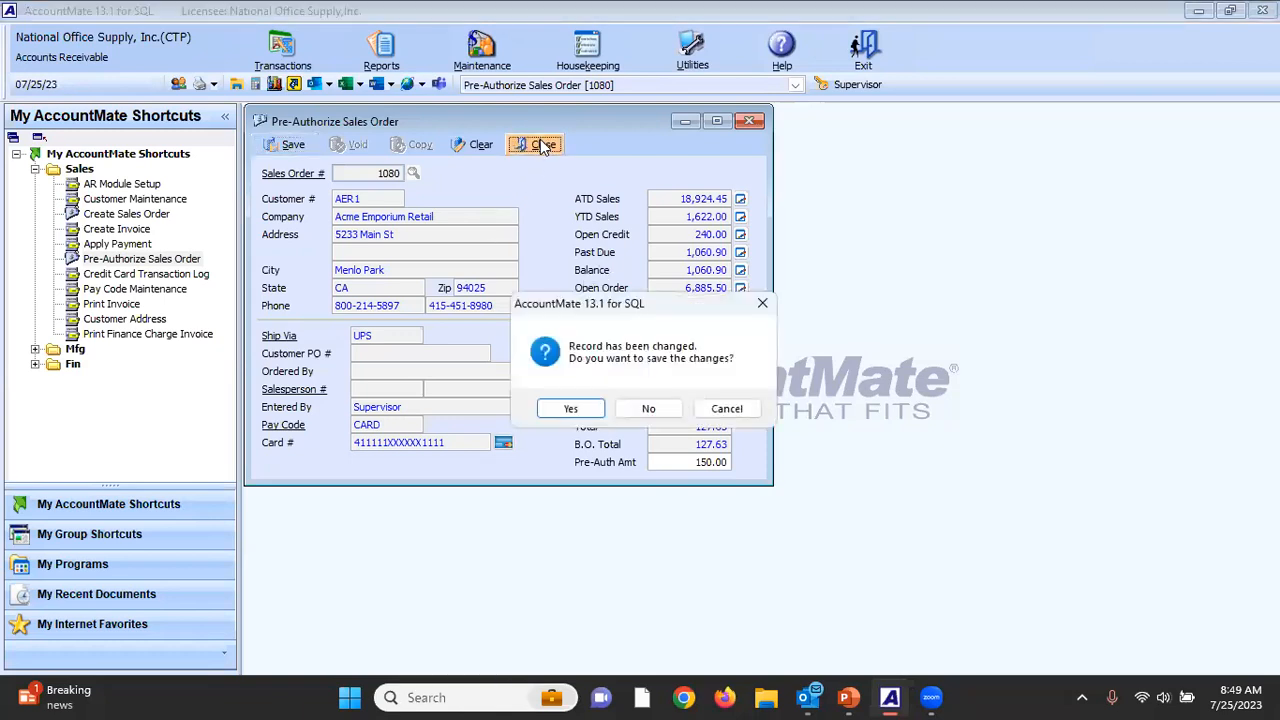
pyautogui.click(648, 410)
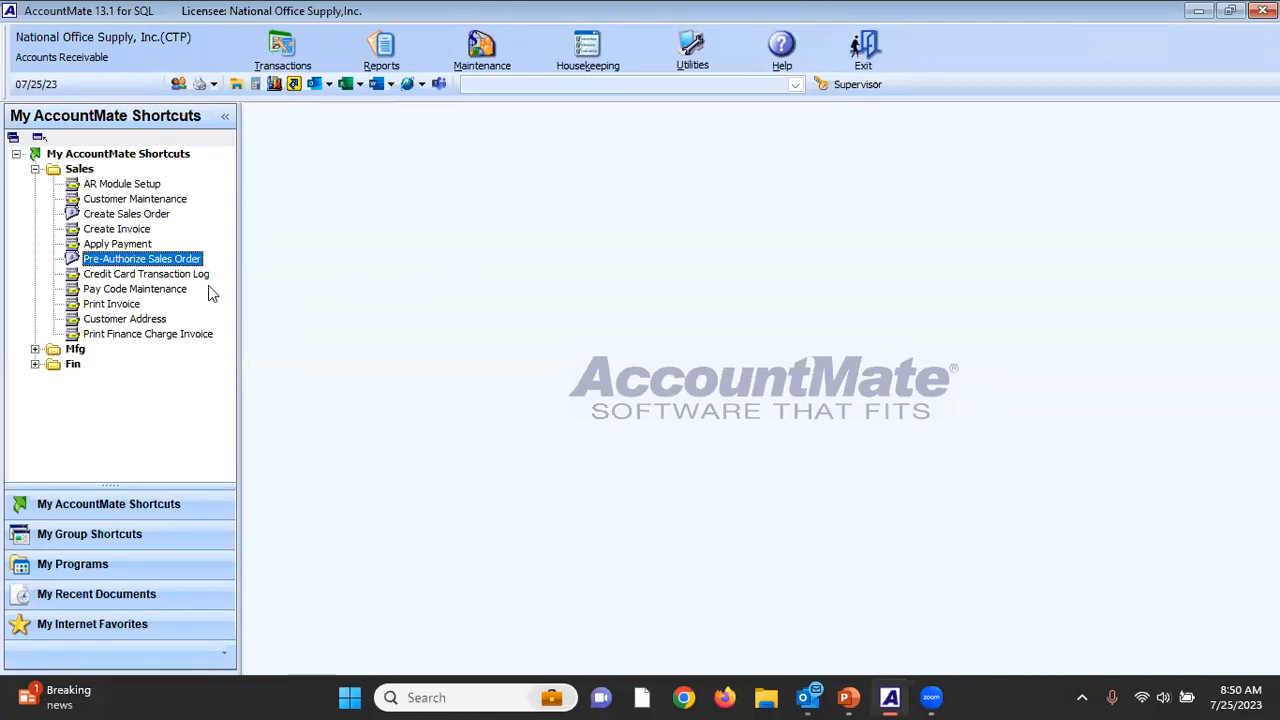
# Start a payment in Apply Payment for the Acme Emporium Retail customer number and set its pay code to CARD.
pyautogui.doubleClick(117, 244)
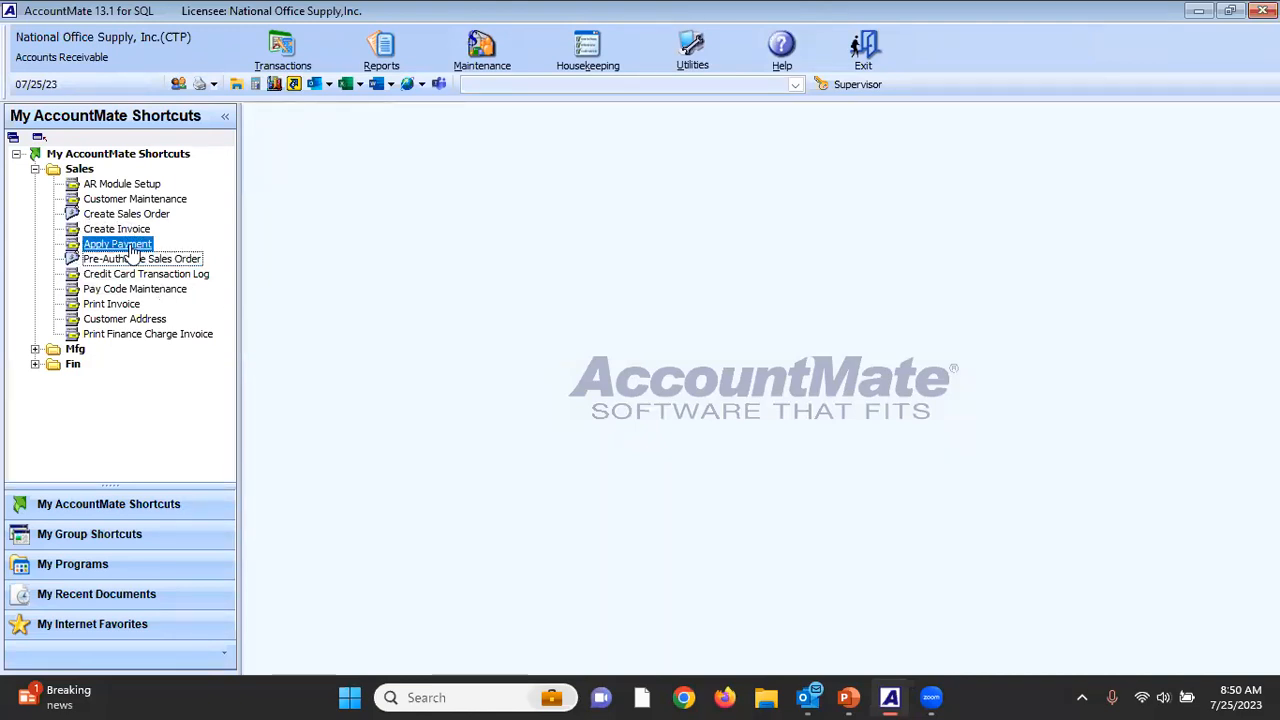
pyautogui.write('AER1')
pyautogui.press('Tab')
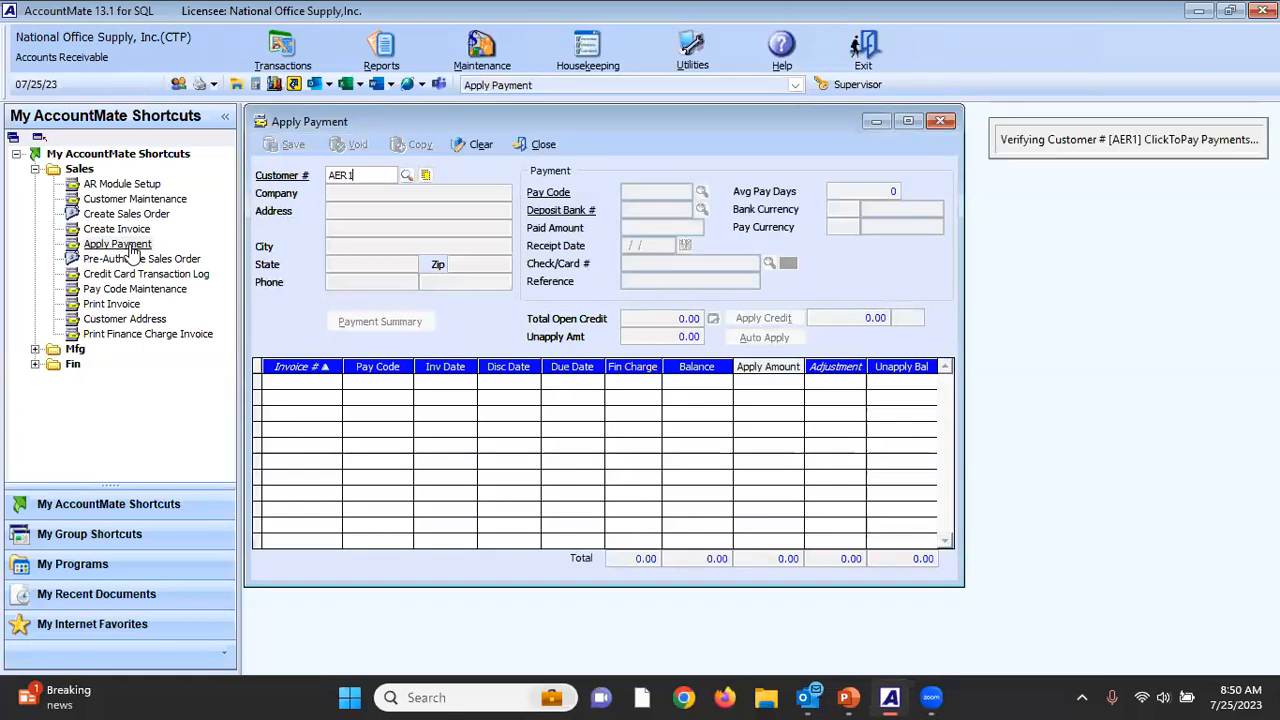
pyautogui.write('CARD')
pyautogui.press('Tab')
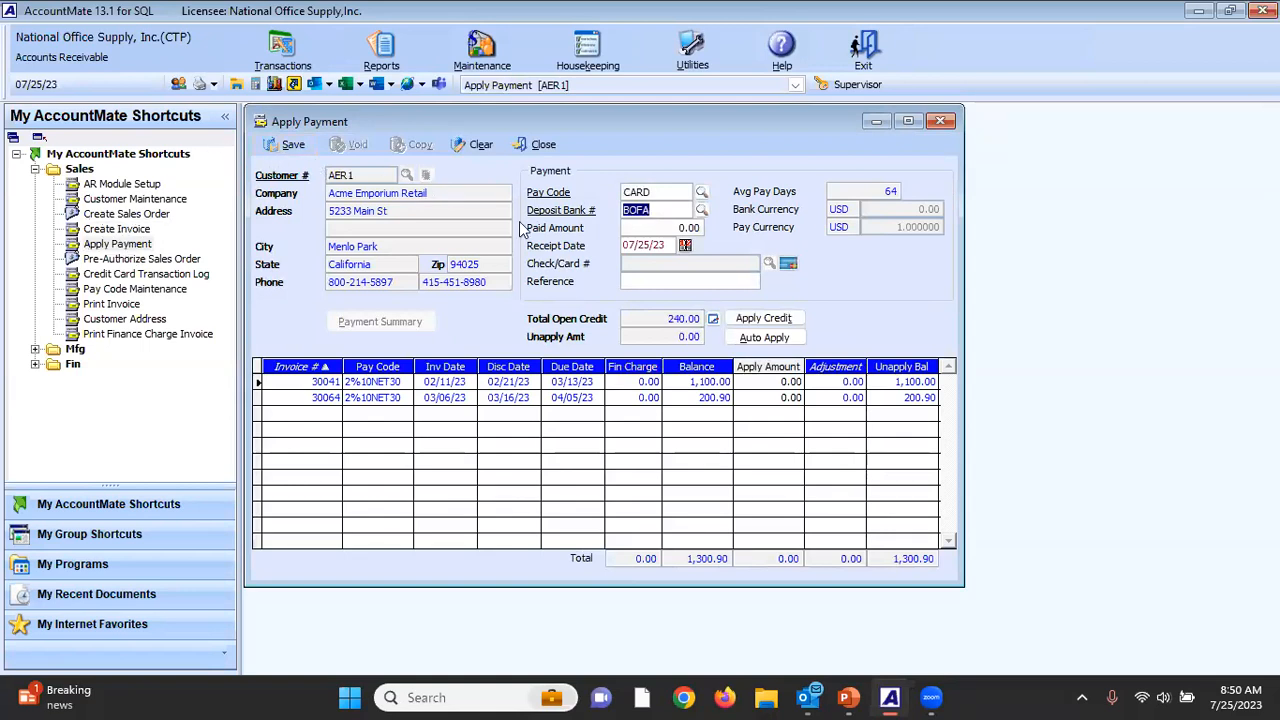
# Select the stored Visa card in the payment's Credit Card Integration details, discard the card changes, and close the payment.
pyautogui.click(790, 263)
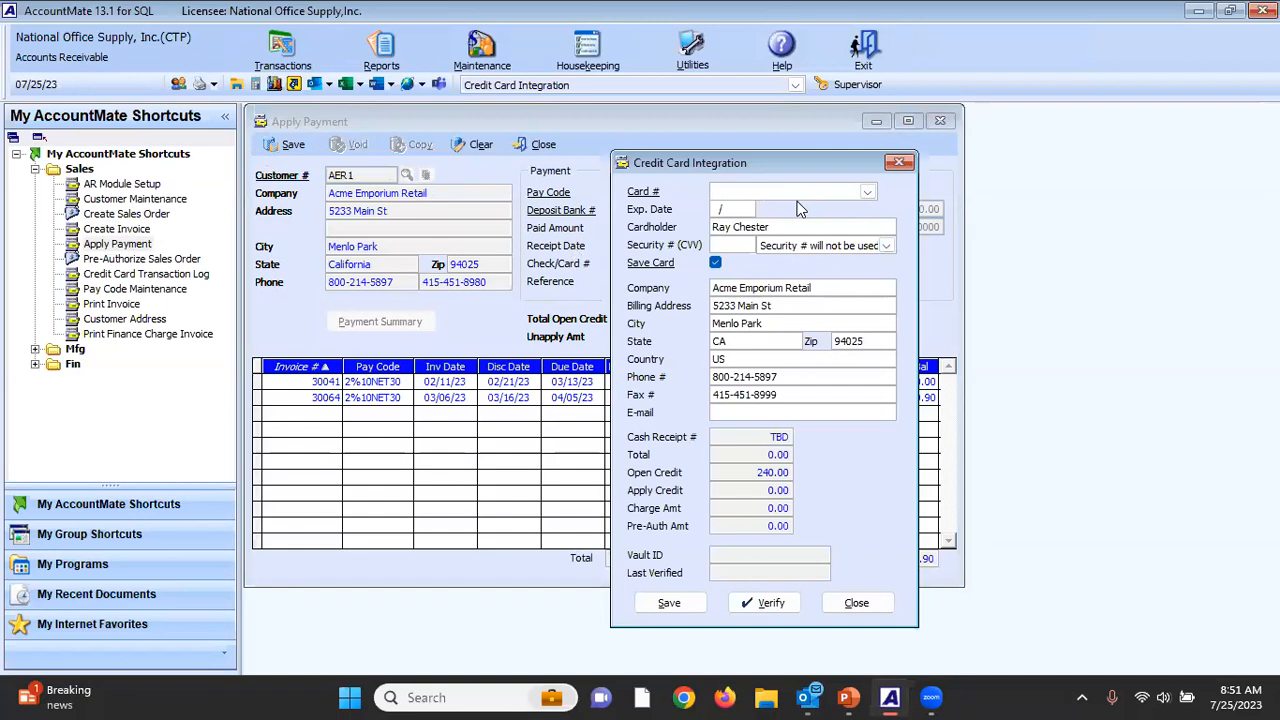
pyautogui.click(867, 192)
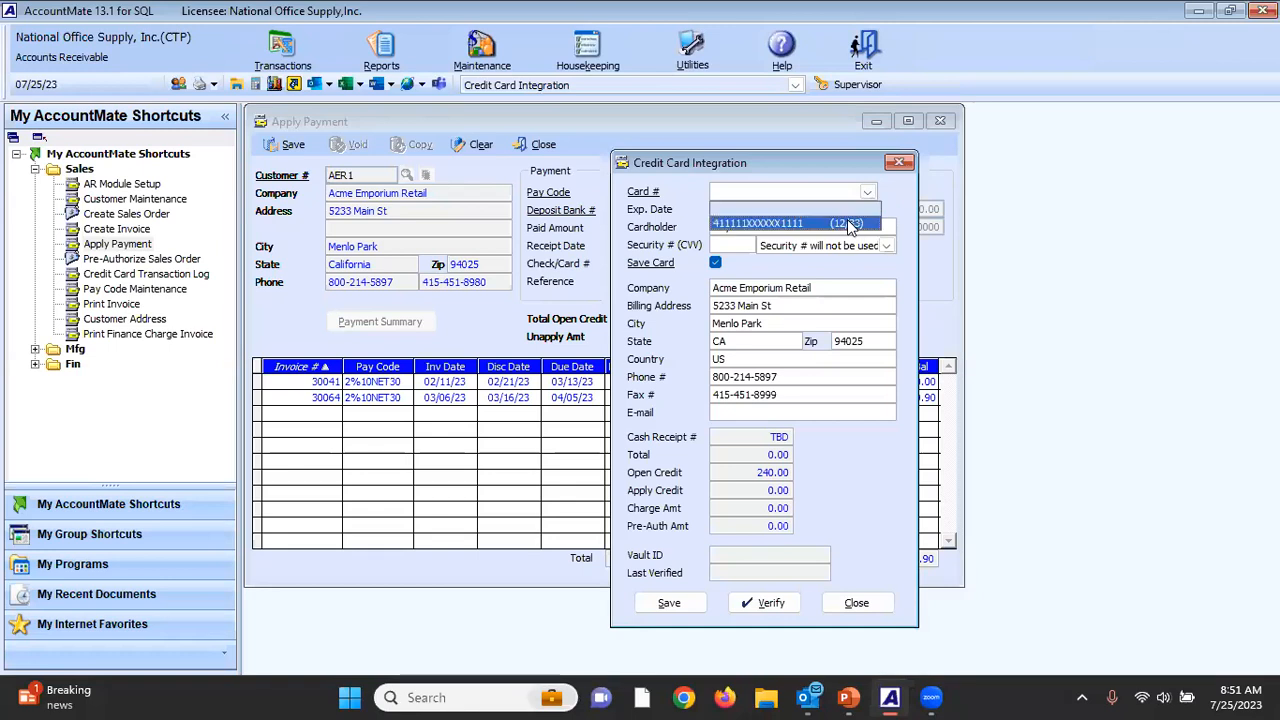
pyautogui.click(849, 222)
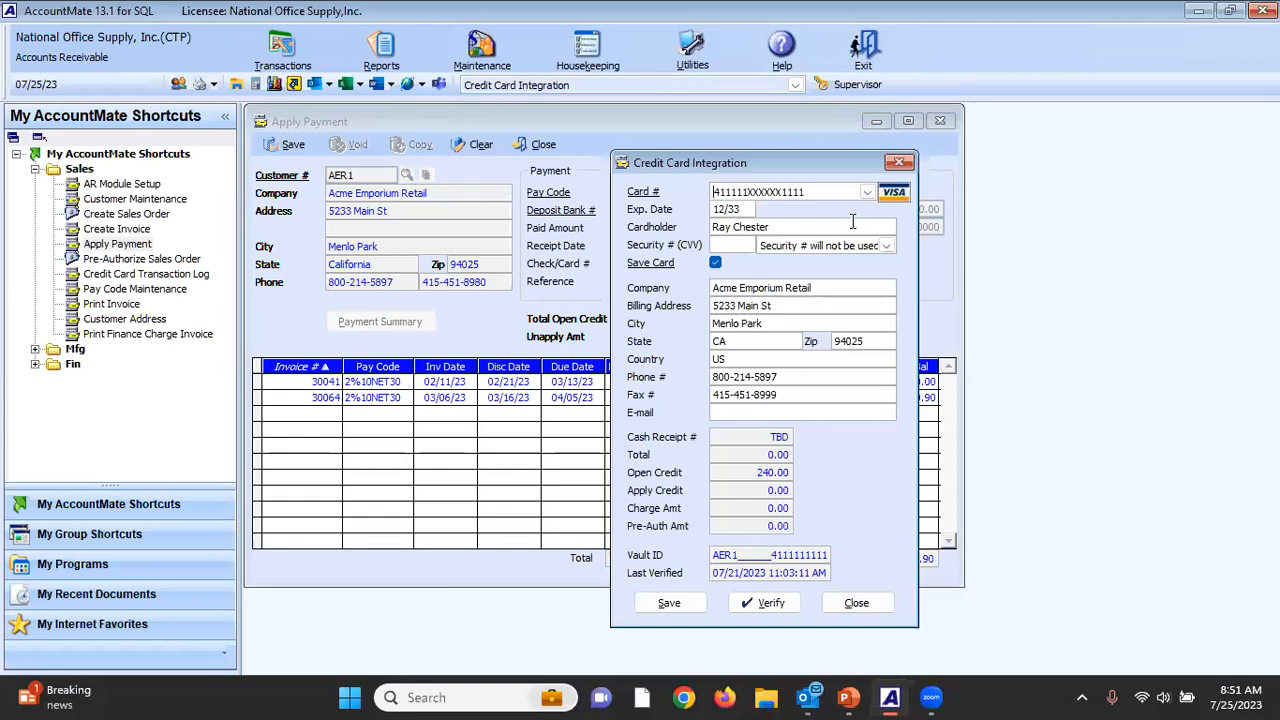
pyautogui.press('Escape')
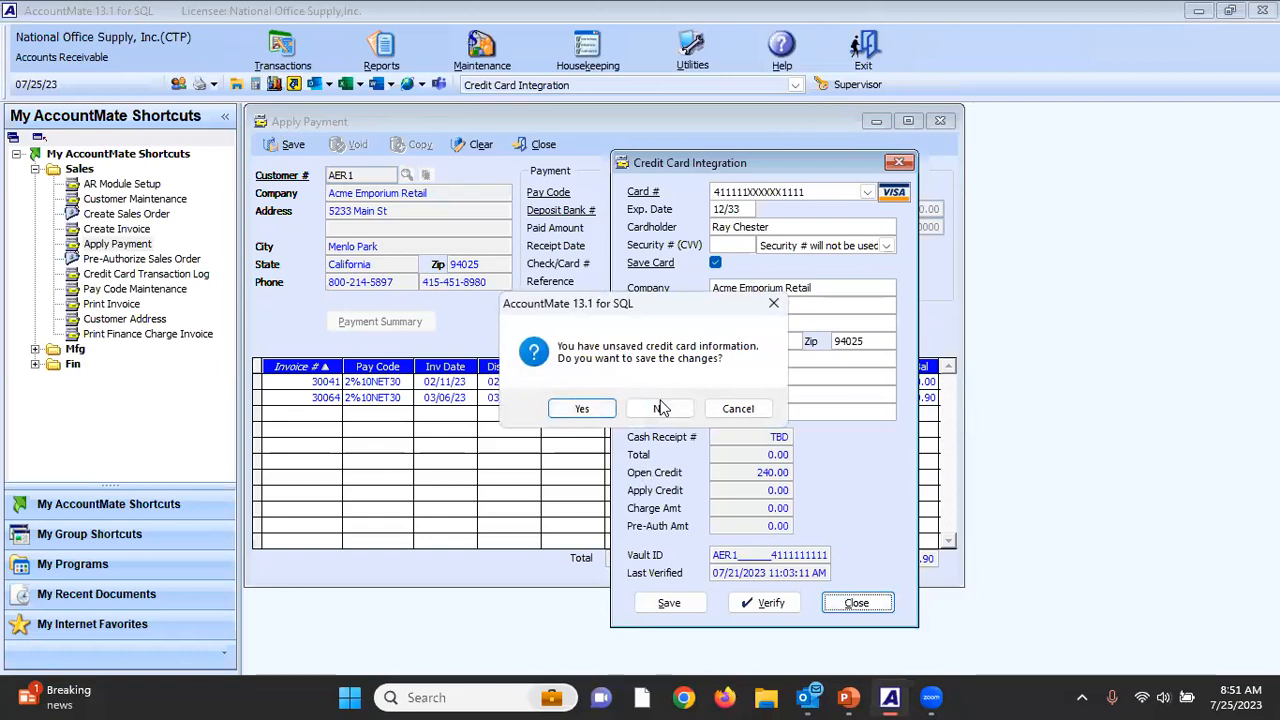
pyautogui.click(662, 408)
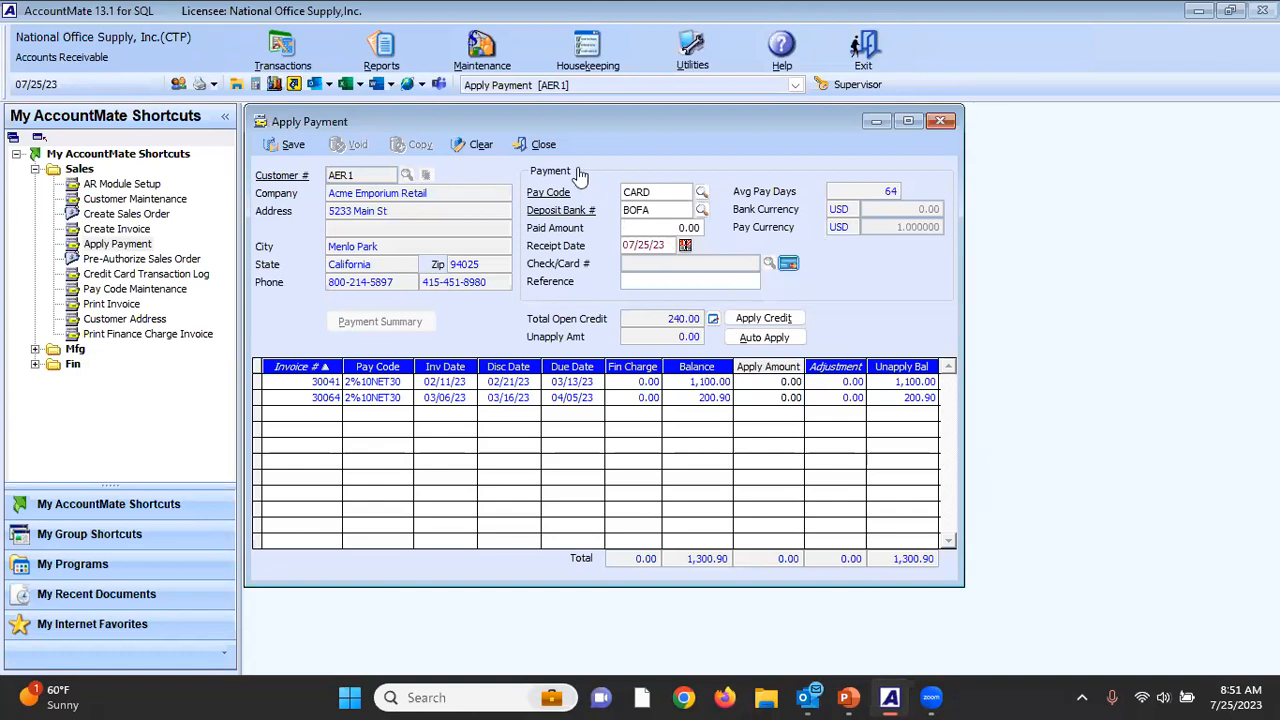
pyautogui.click(538, 145)
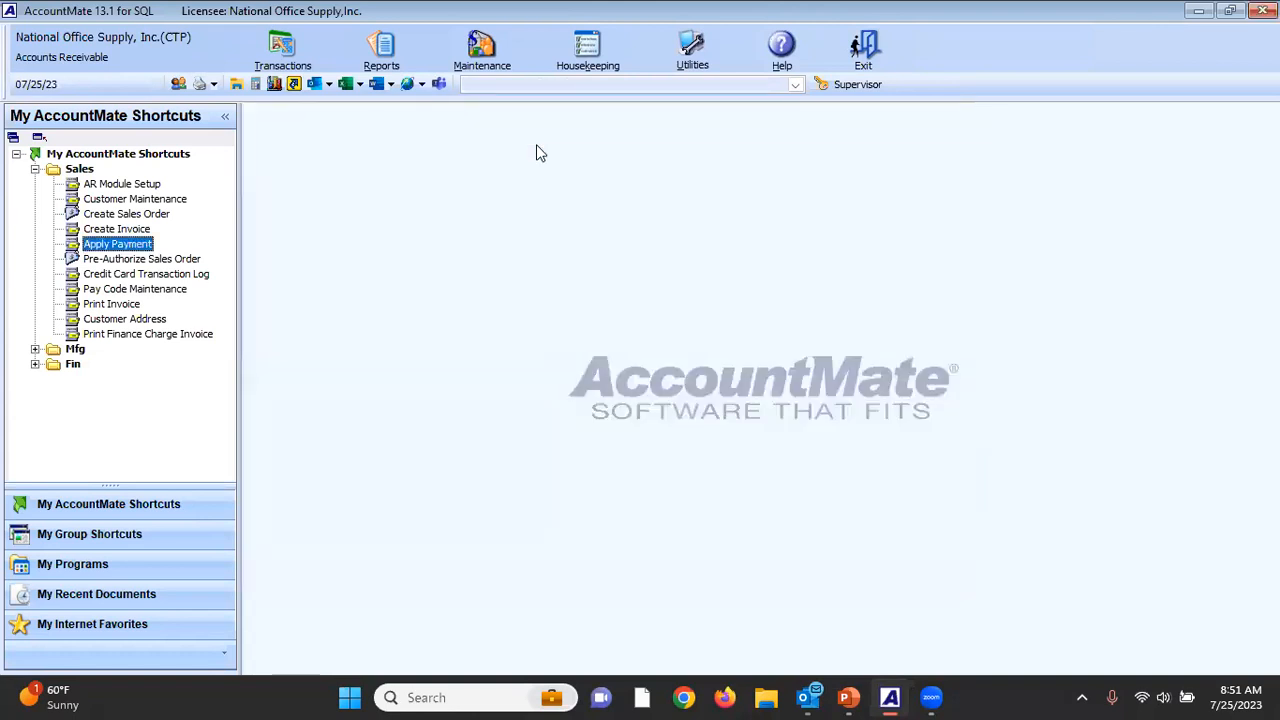
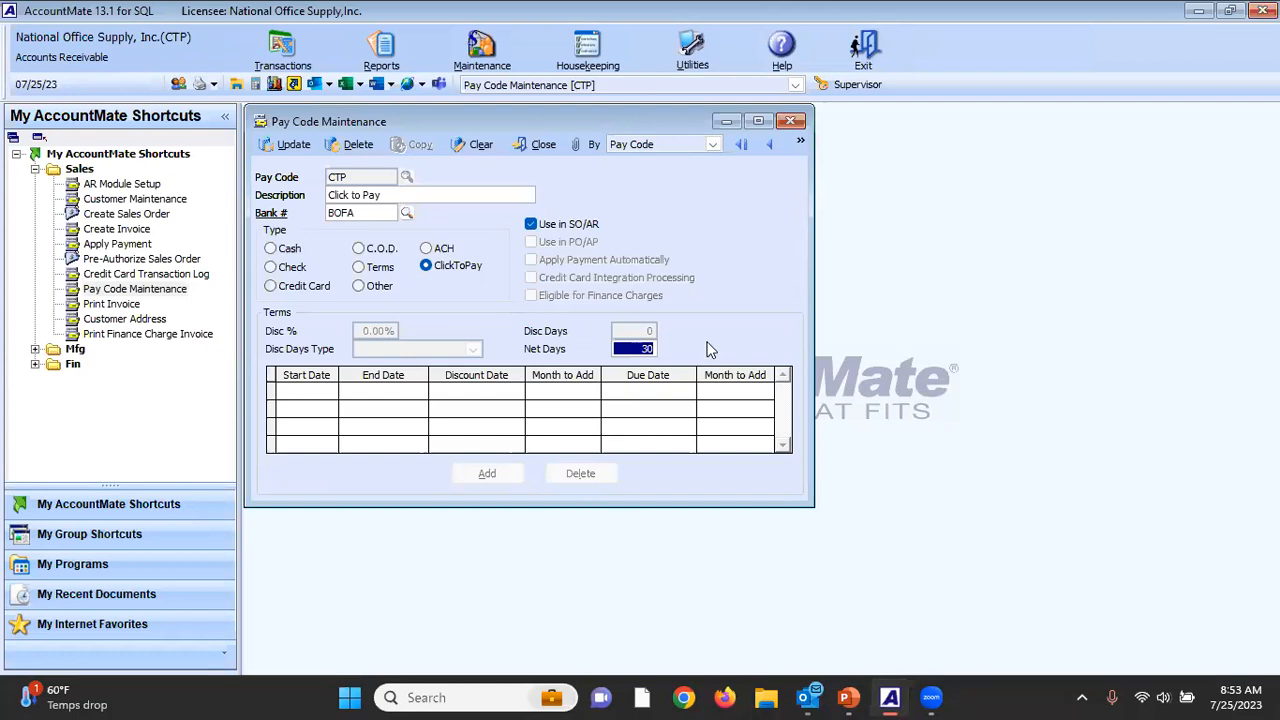
# Examine the Net Days term of the Click to Pay pay code and close Pay Code Maintenance.
pyautogui.click(618, 348)
pyautogui.moveTo(618, 348); pyautogui.dragTo(658, 349)
pyautogui.click(540, 146)
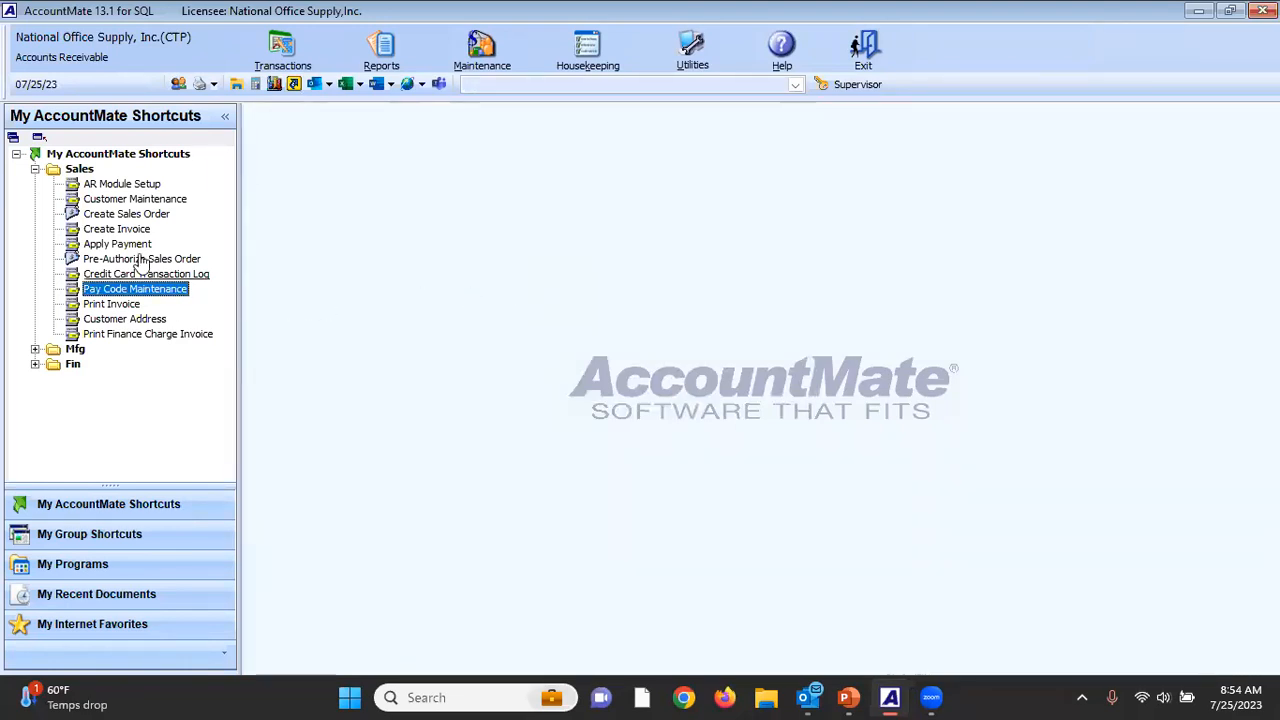
# Load Access Communications, Inc. by its customer number in Customer Maintenance and copy its ClickToPay URL.
pyautogui.doubleClick(143, 200)
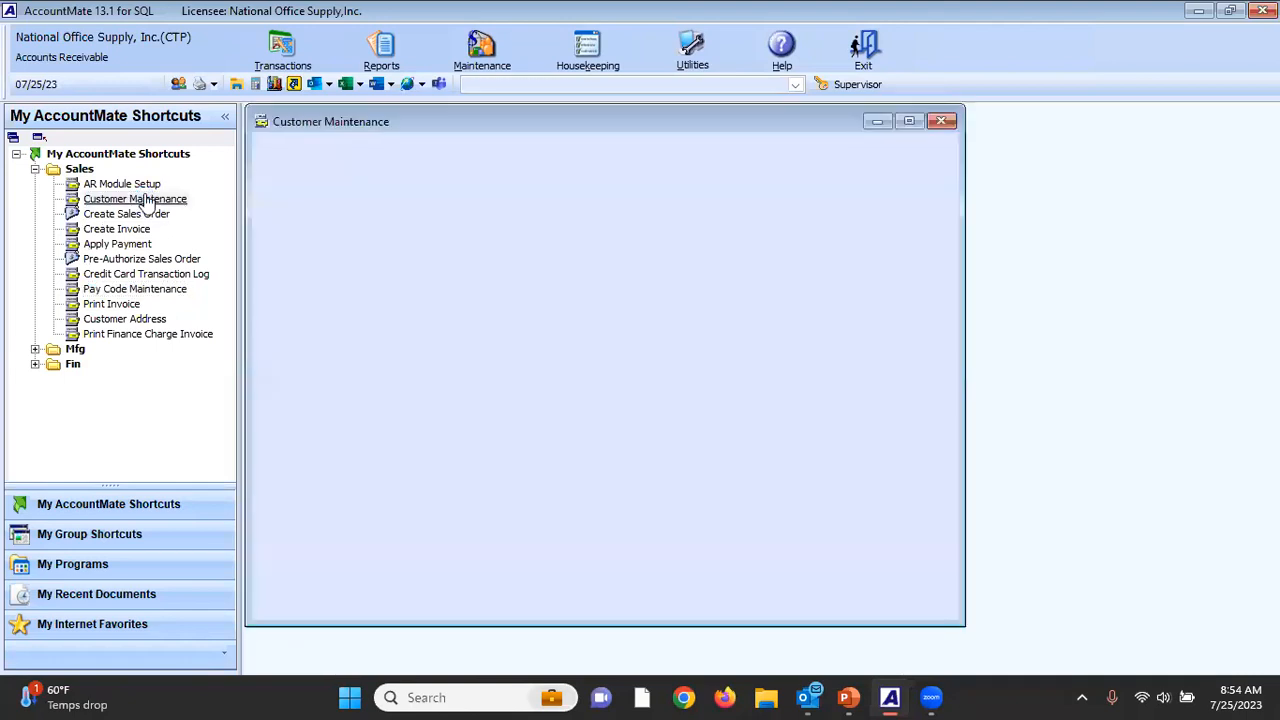
pyautogui.write('ACC1')
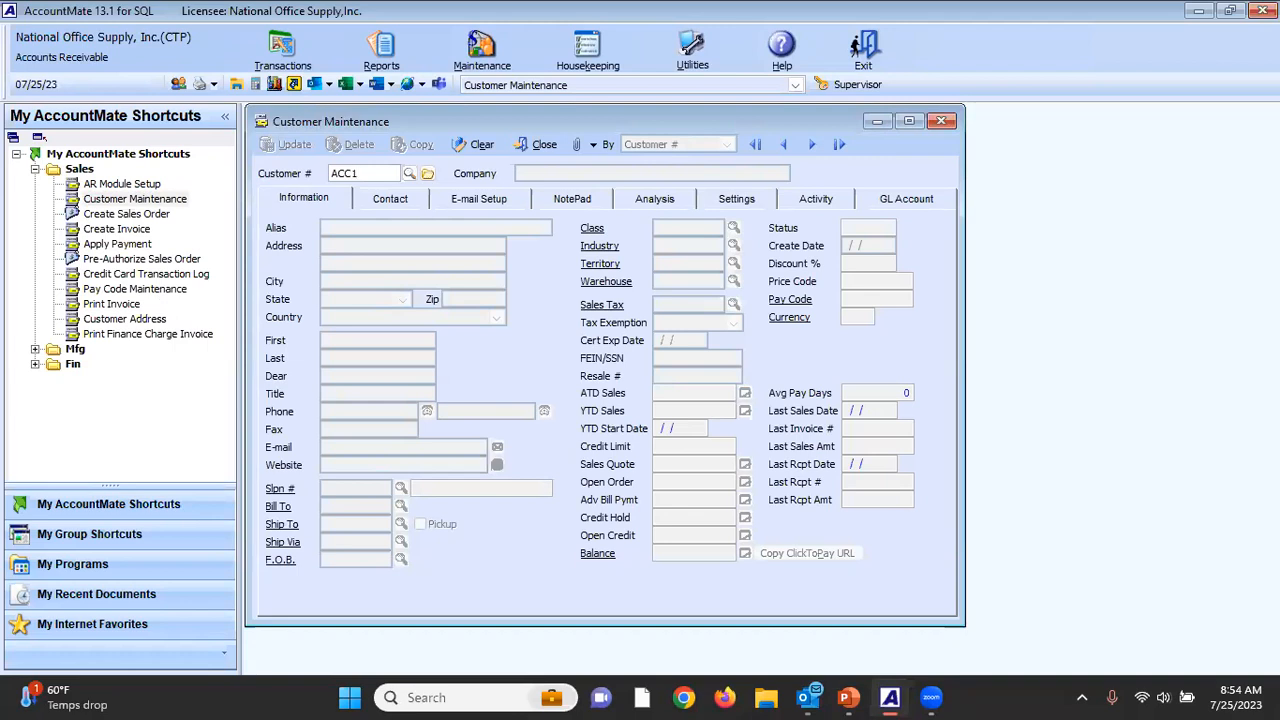
pyautogui.press('Tab')
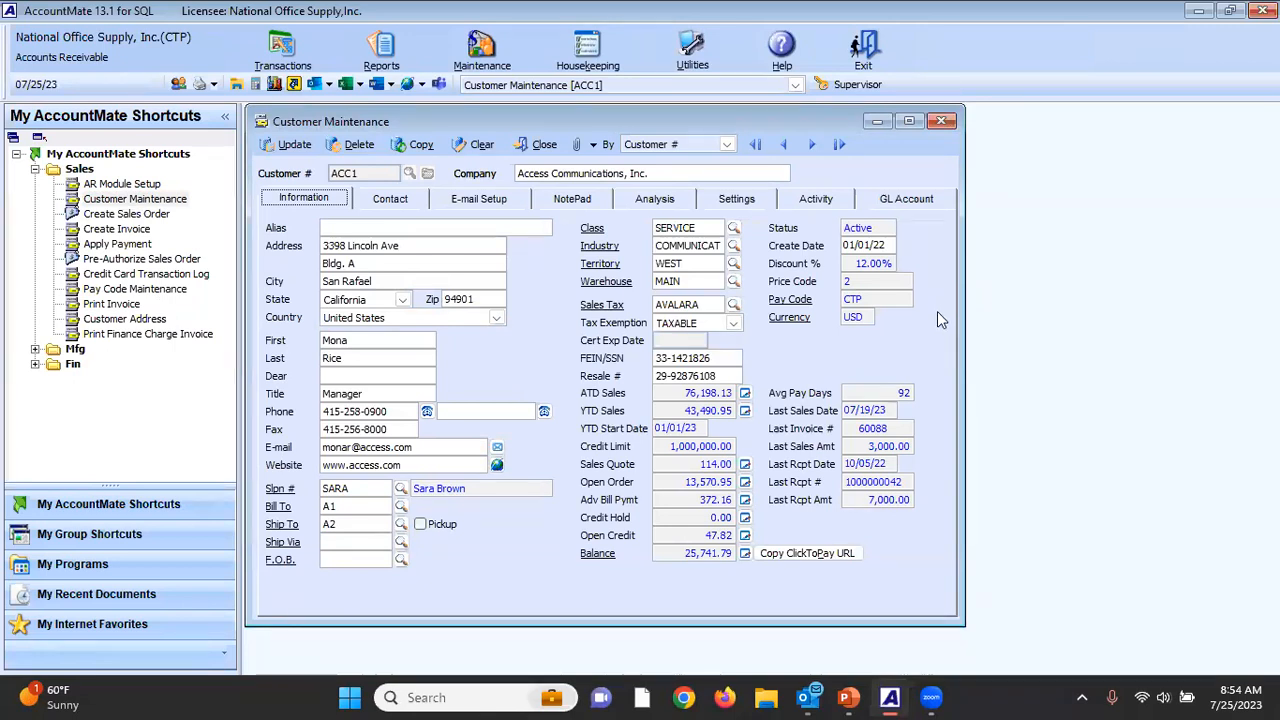
pyautogui.click(806, 556)
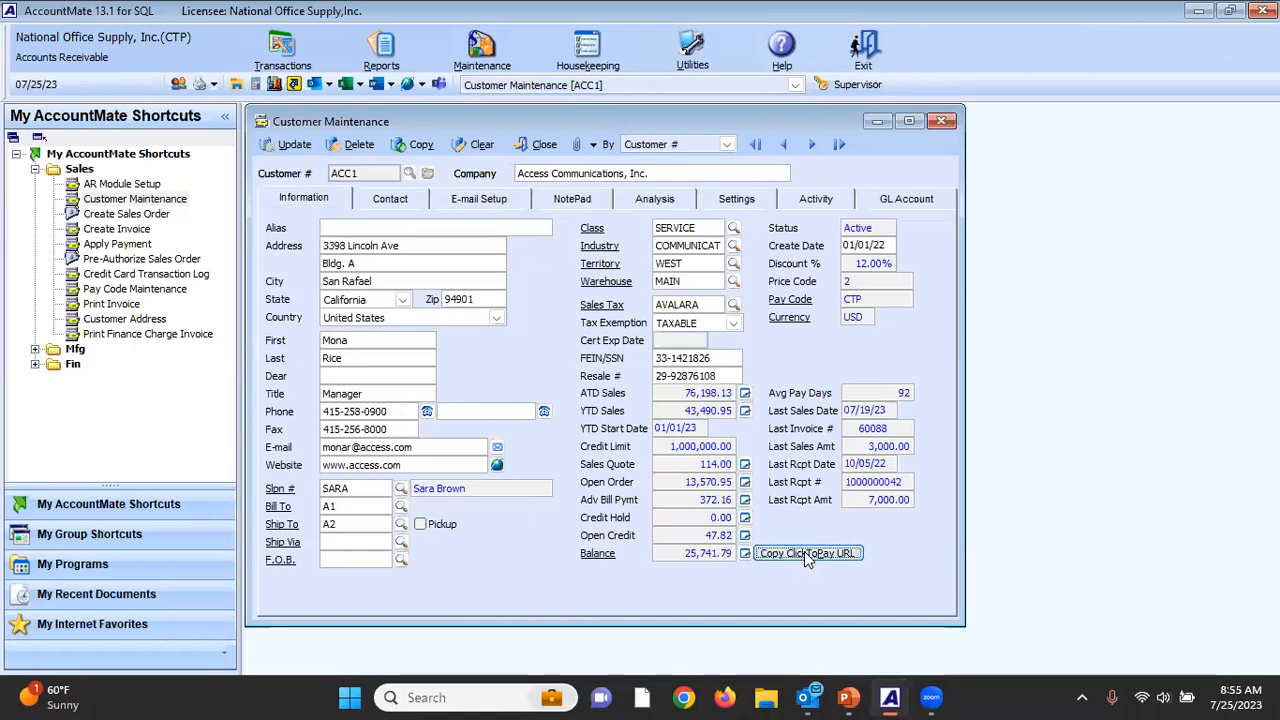
# Switch to Firefox, load the copied ClickToPay URL, and examine the customer's invoices in the payment portal.
pyautogui.click(724, 700)
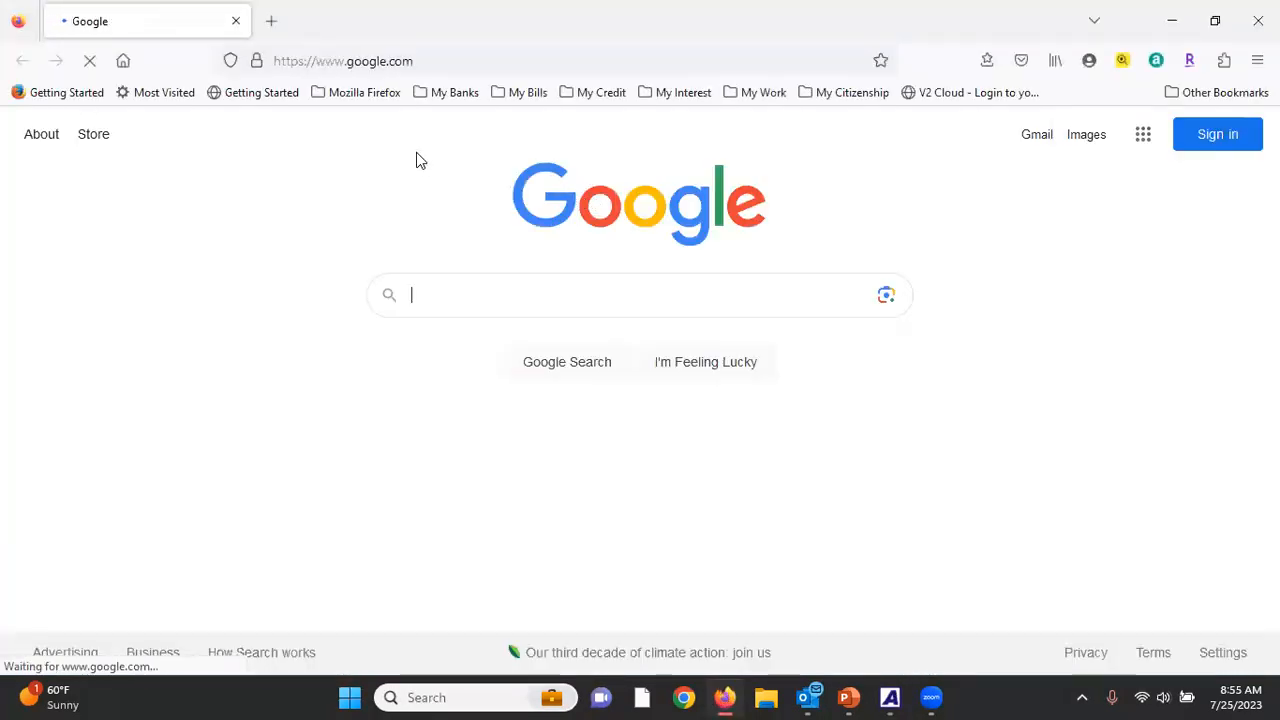
pyautogui.click(585, 52)
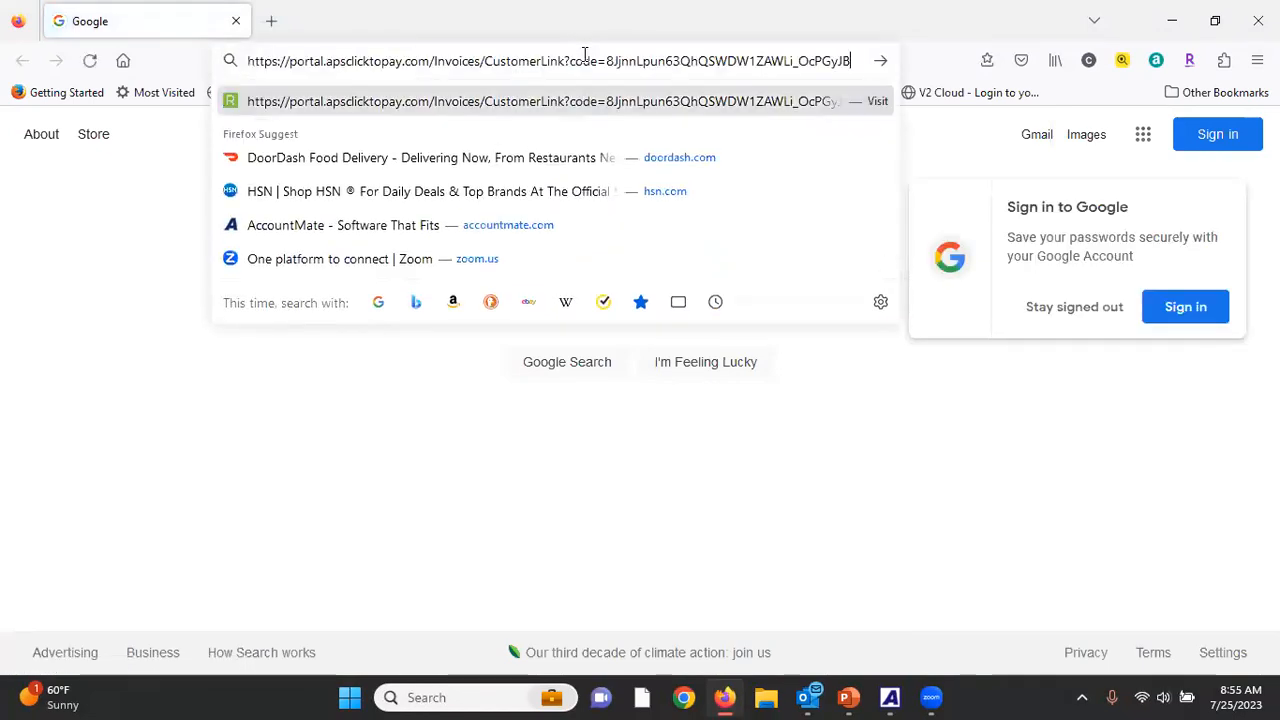
pyautogui.press('Return')
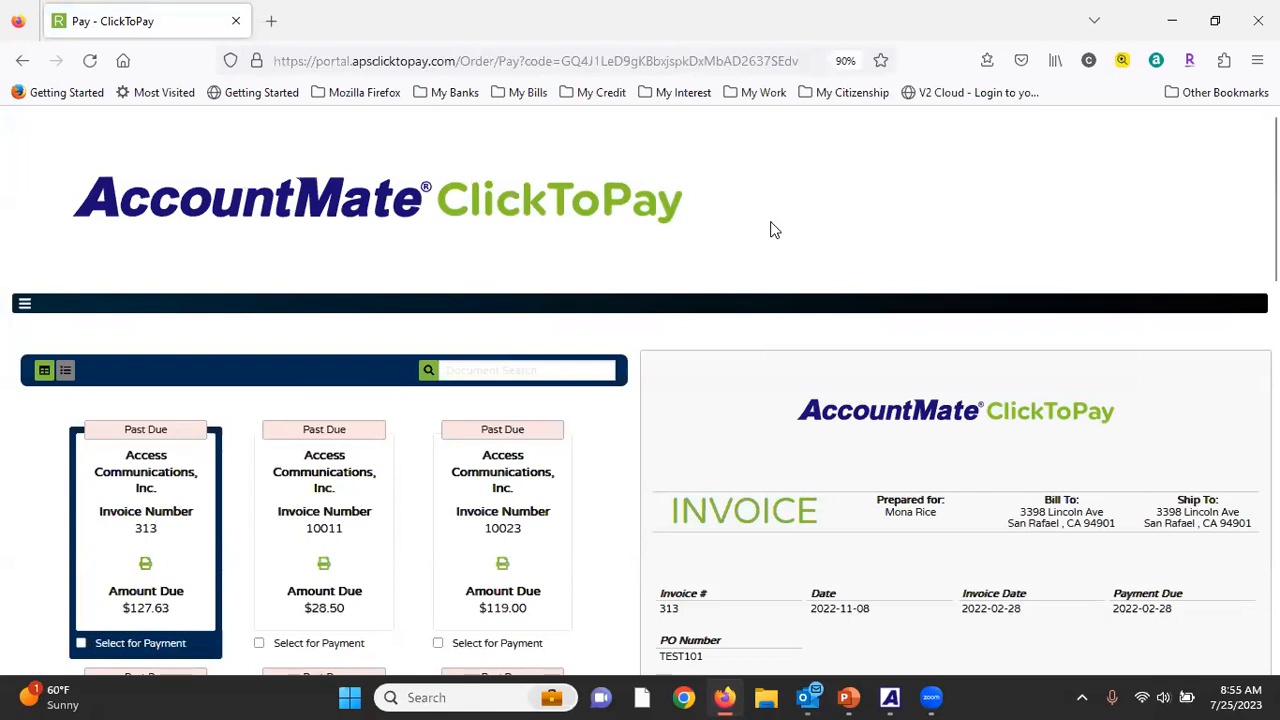
pyautogui.scroll(-3, 770, 230)
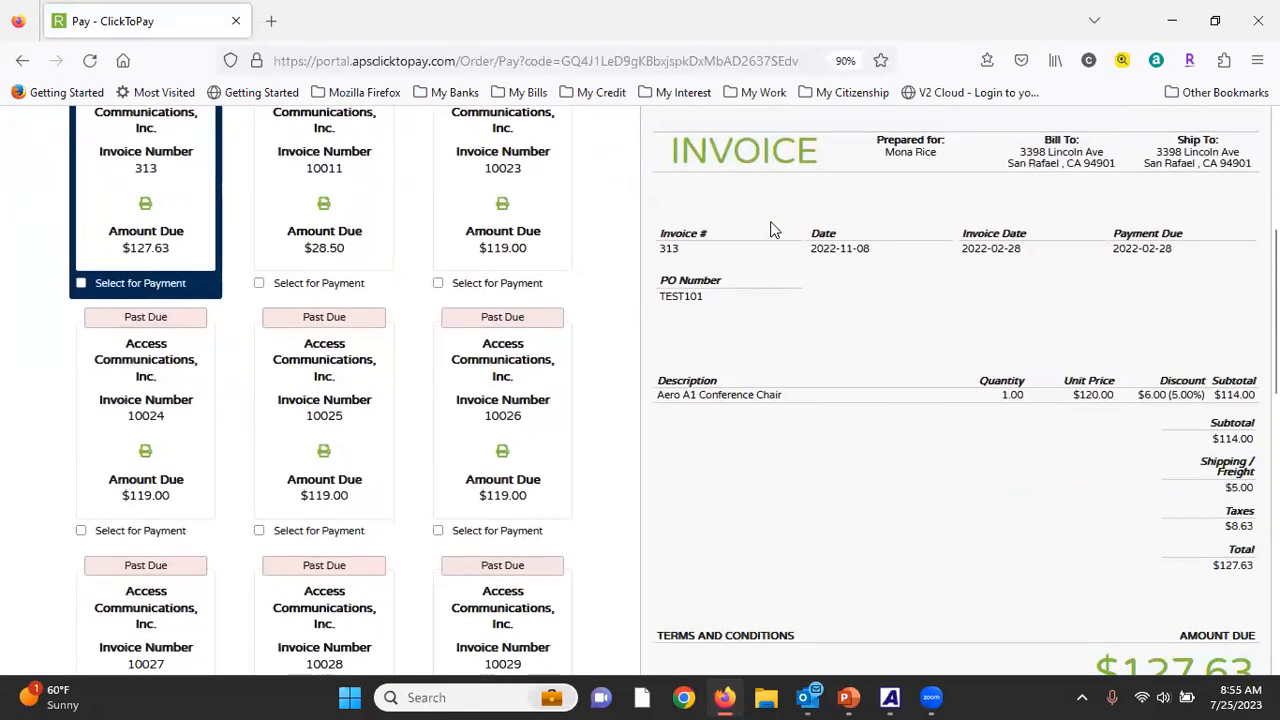
pyautogui.scroll(3, 770, 230)
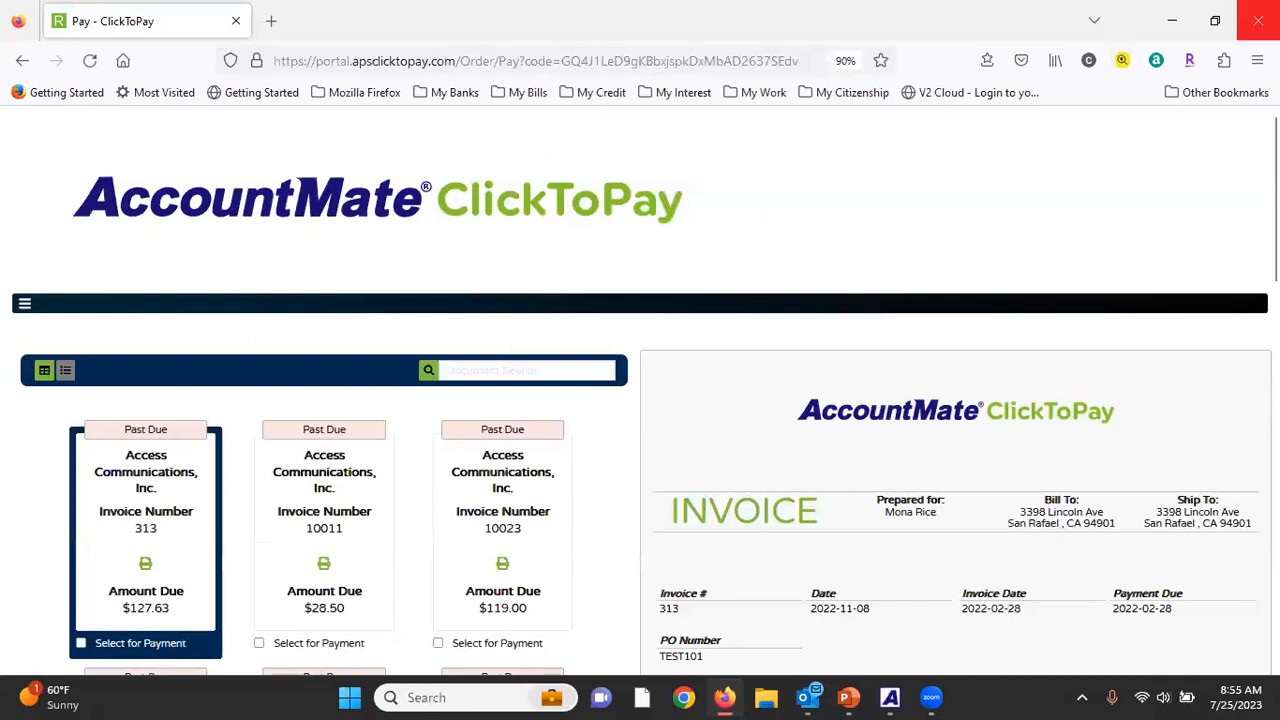
# Switch to the untitled Outlook message and paste the customer's ClickToPay URL above the signature.
pyautogui.click(830, 690)
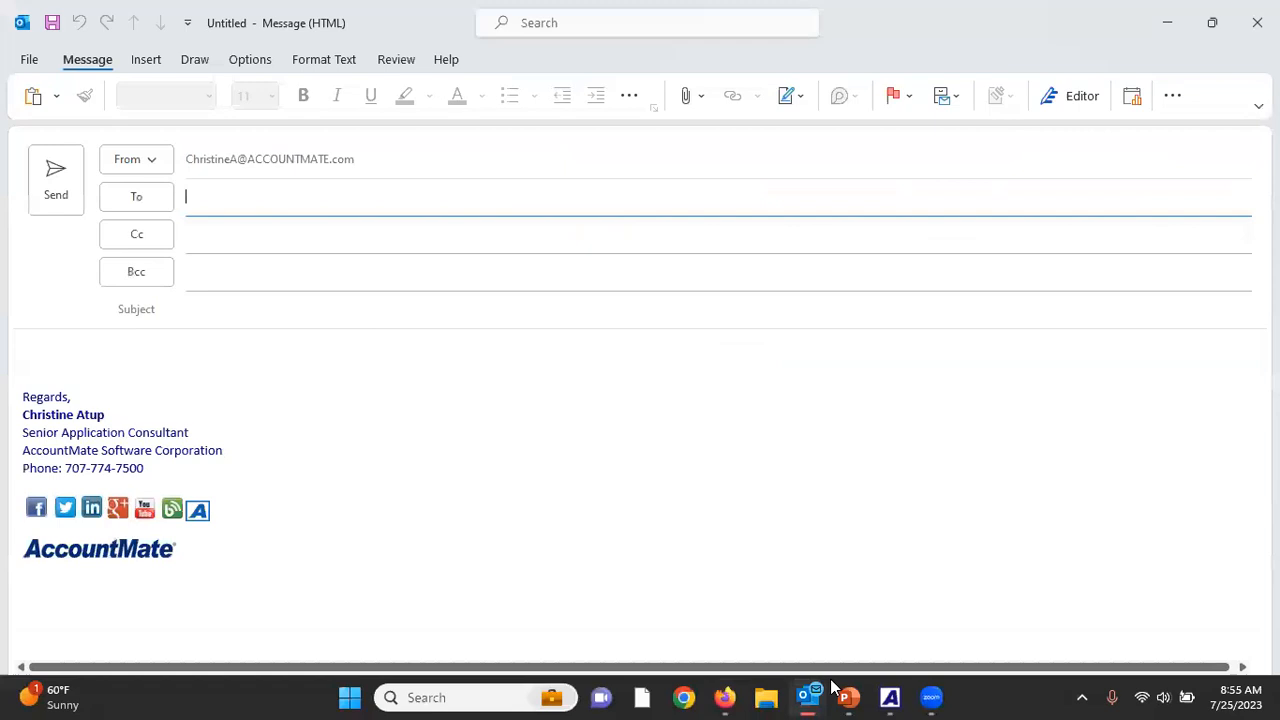
pyautogui.click(230, 370)
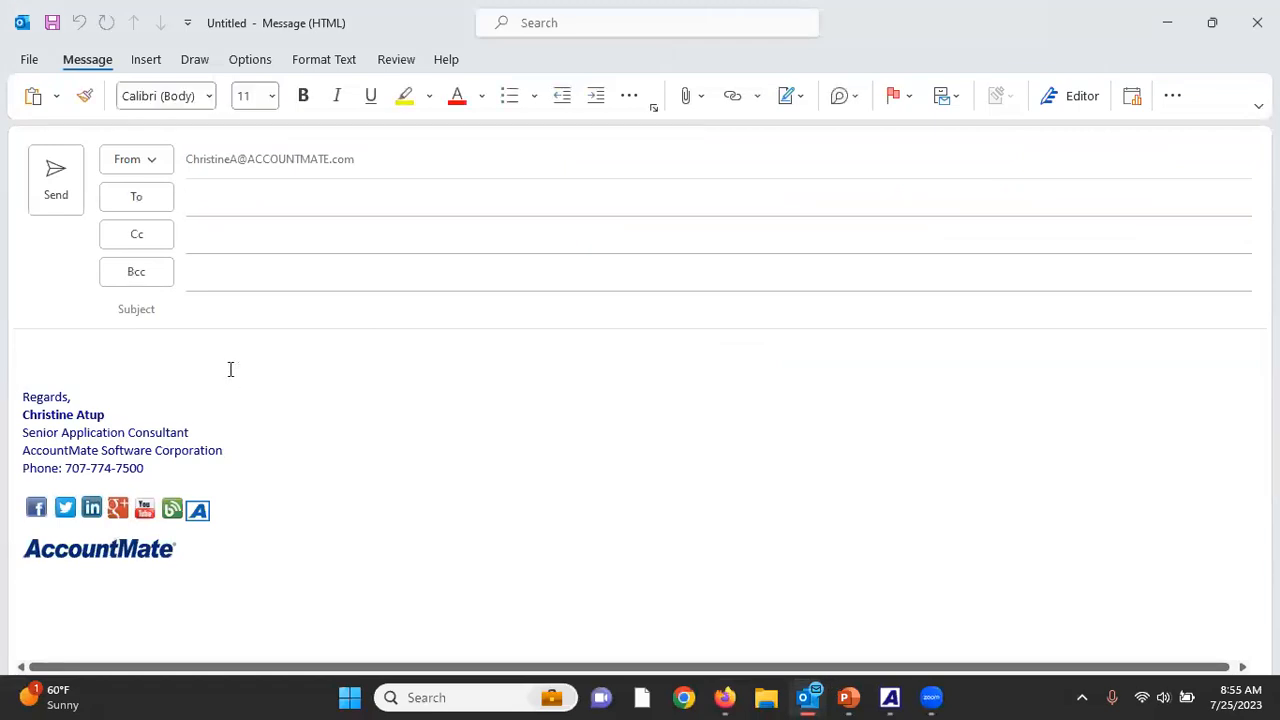
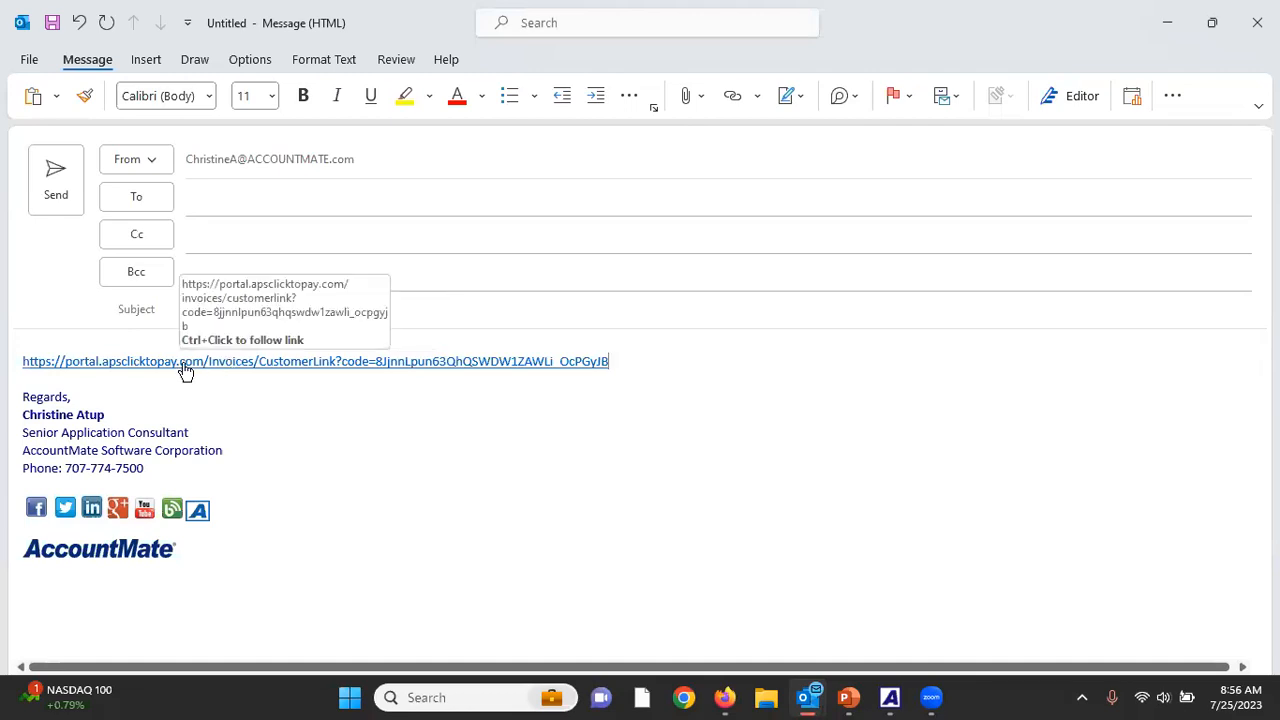
# Follow the ClickToPay link in the message body, examine the customer's invoices in the portal, and close the browser.
pyautogui.tripleClick(184, 364)
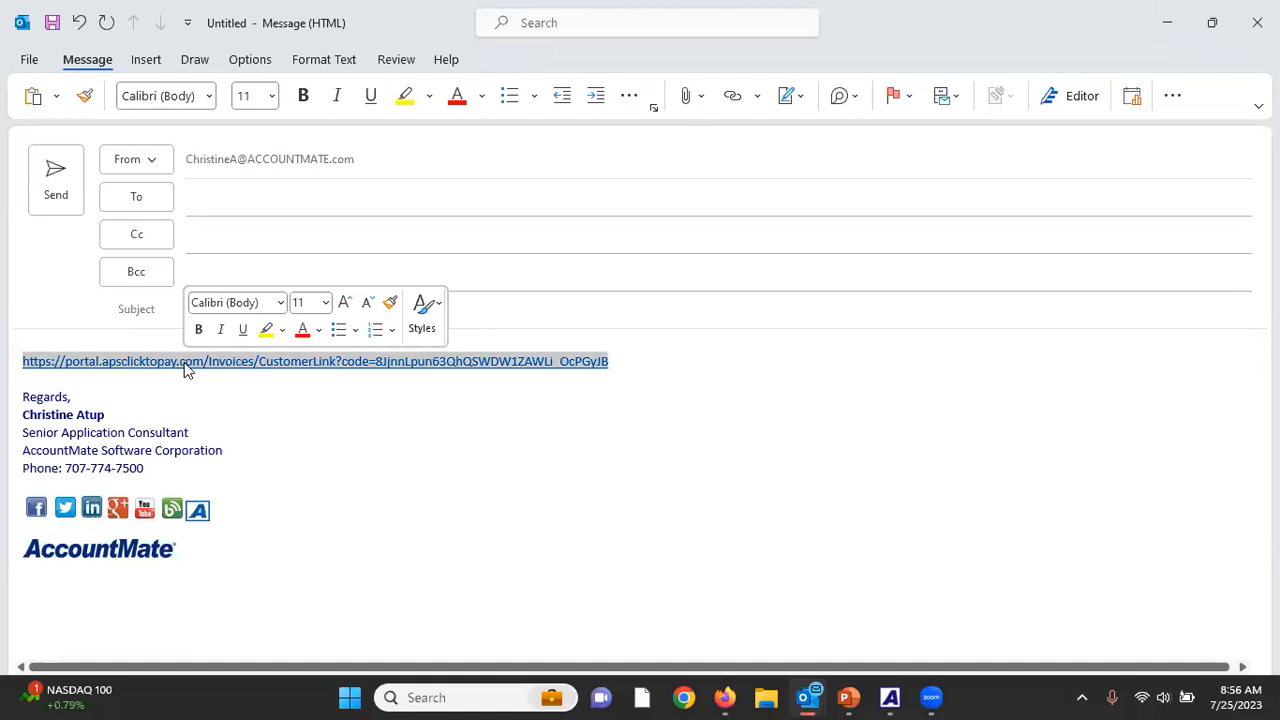
pyautogui.click(184, 362)
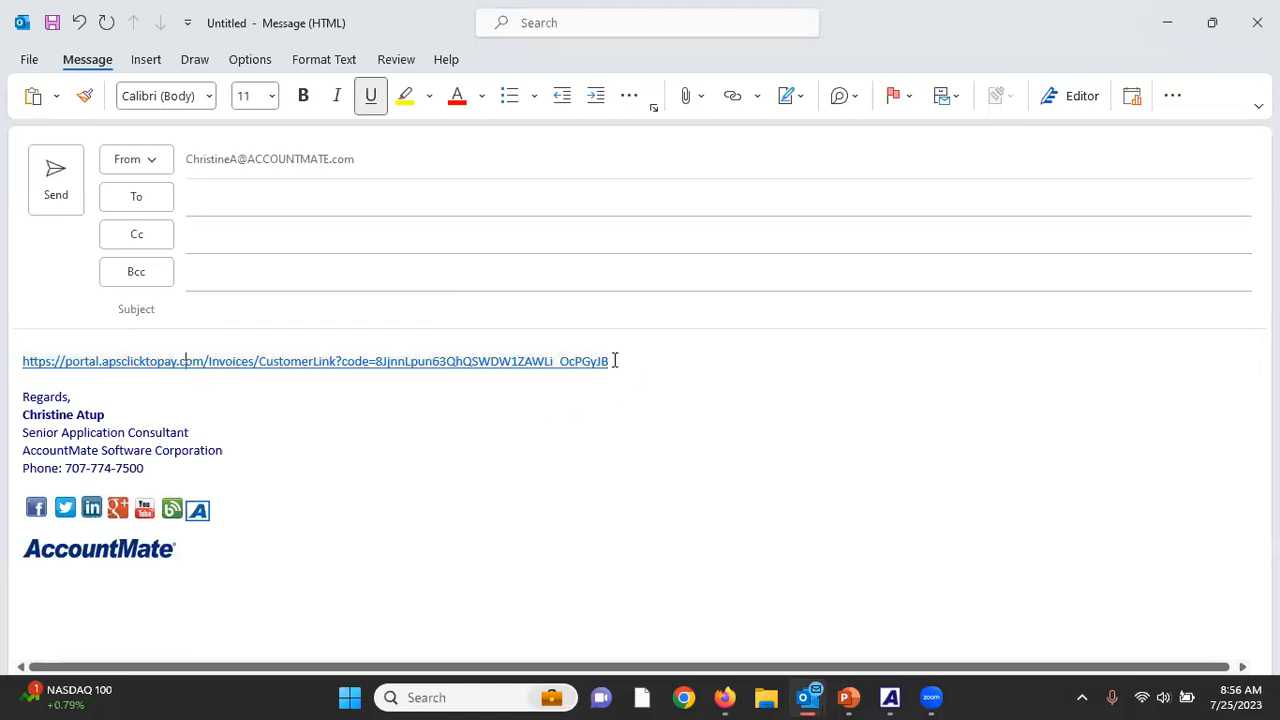
pyautogui.moveTo(615, 360); pyautogui.dragTo(362, 378)
pyautogui.click(355, 368)
pyautogui.keyDown('ctrl'); pyautogui.click(318, 361); pyautogui.keyUp('ctrl')
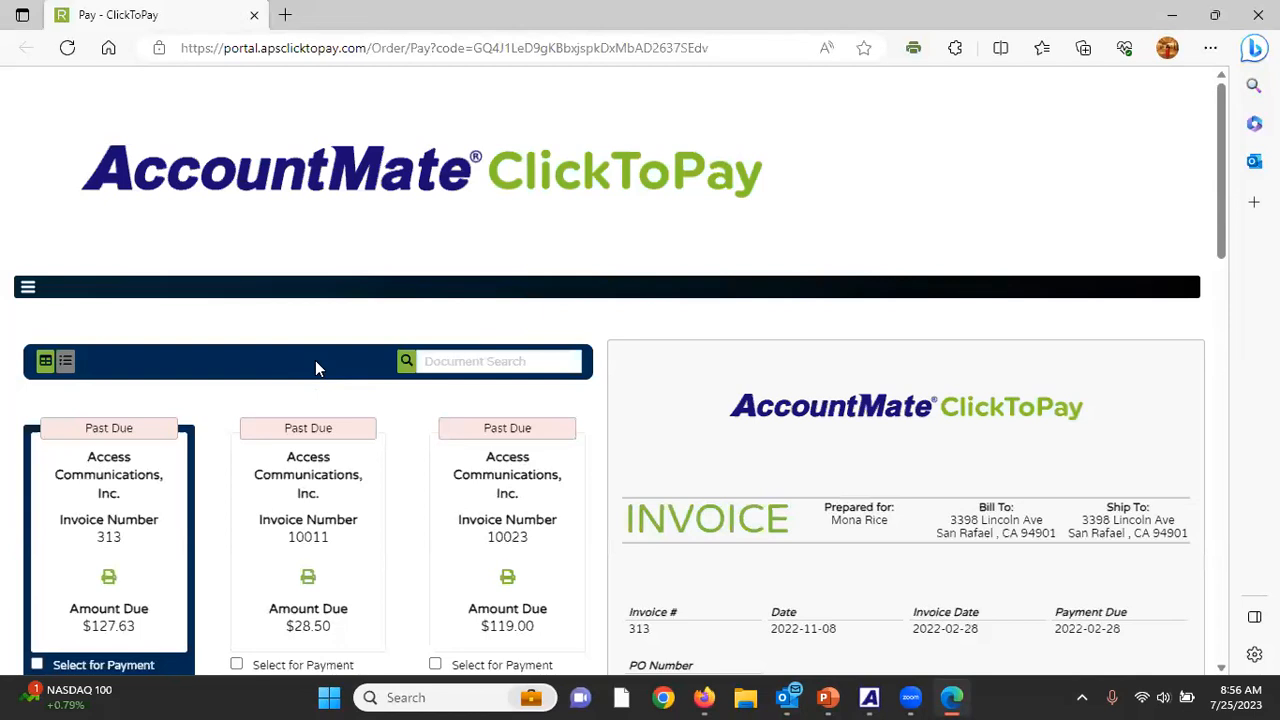
pyautogui.scroll(-3, 315, 368)
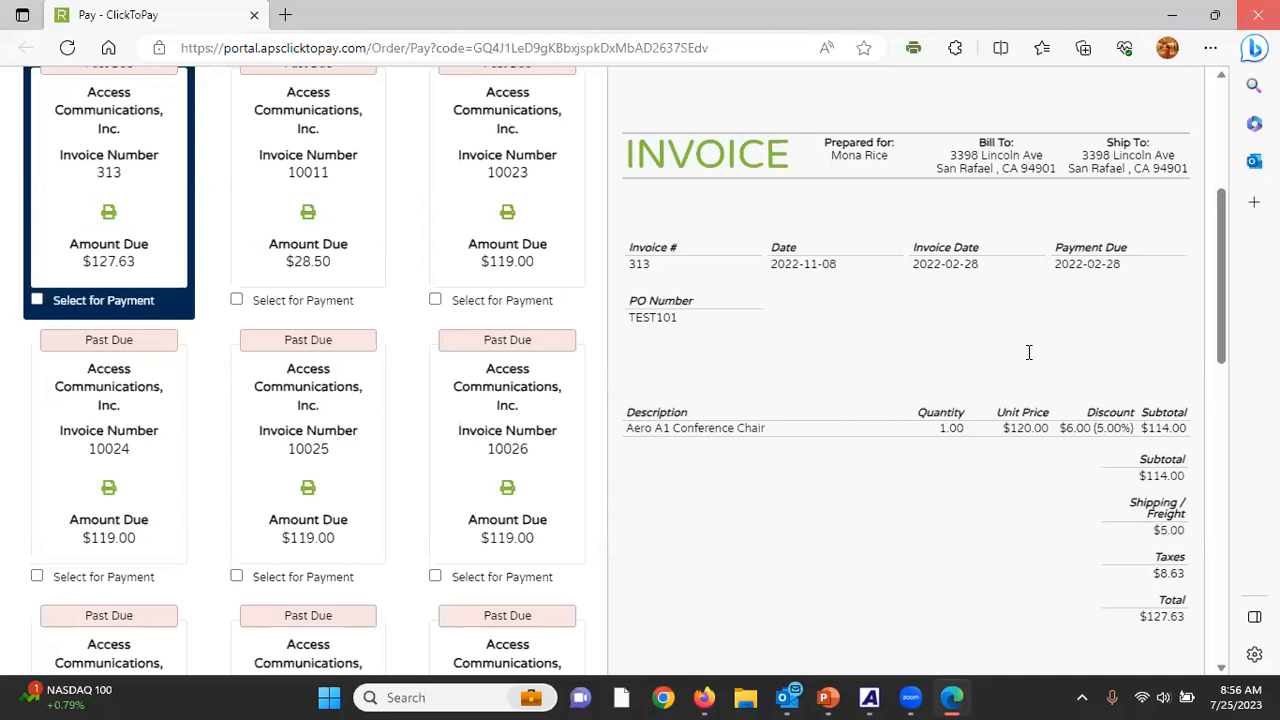
pyautogui.click(1258, 15)
# Close the Outlook message without keeping its draft, and return to AccountMate to close Customer Maintenance.
pyautogui.click(1257, 22)
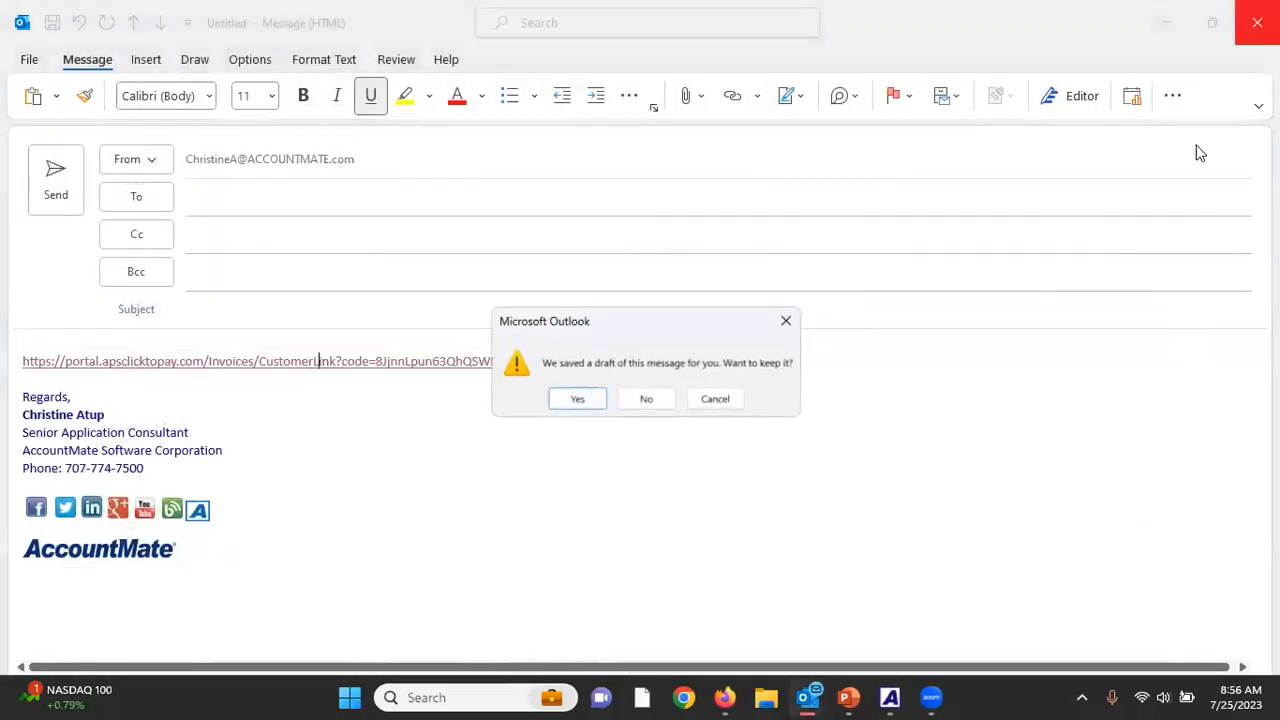
pyautogui.click(651, 412)
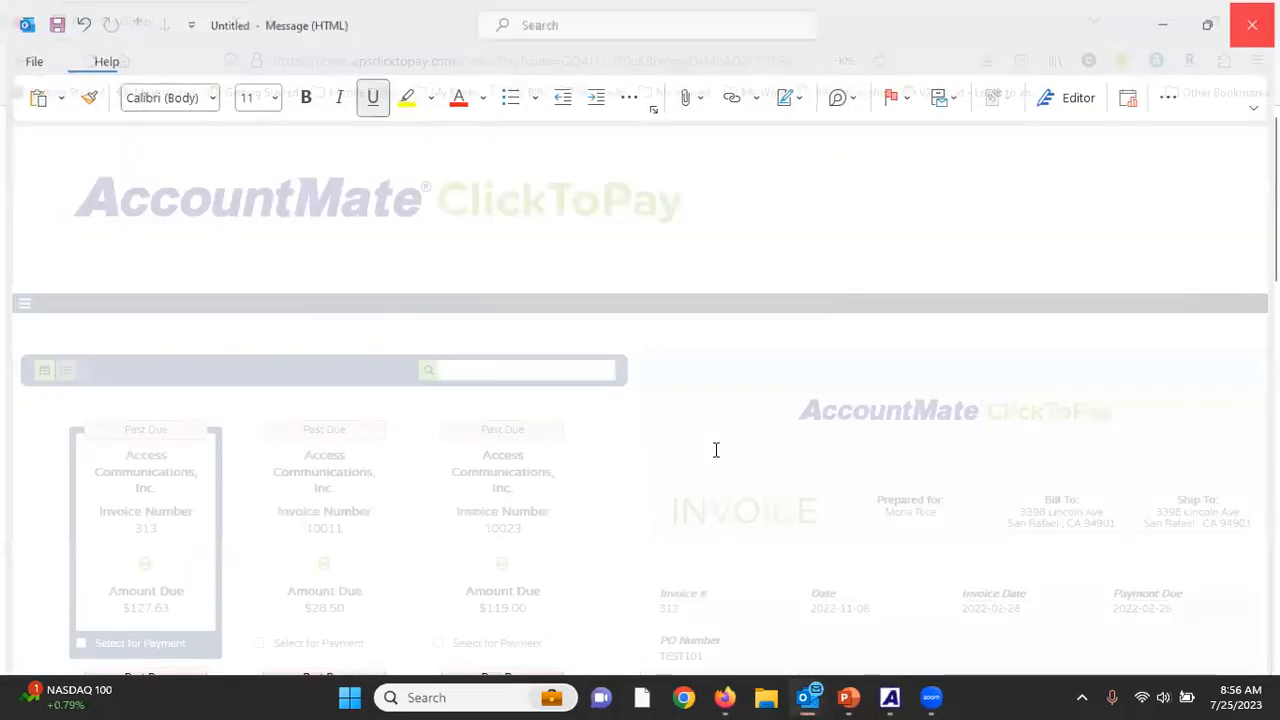
pyautogui.moveTo(848, 697)
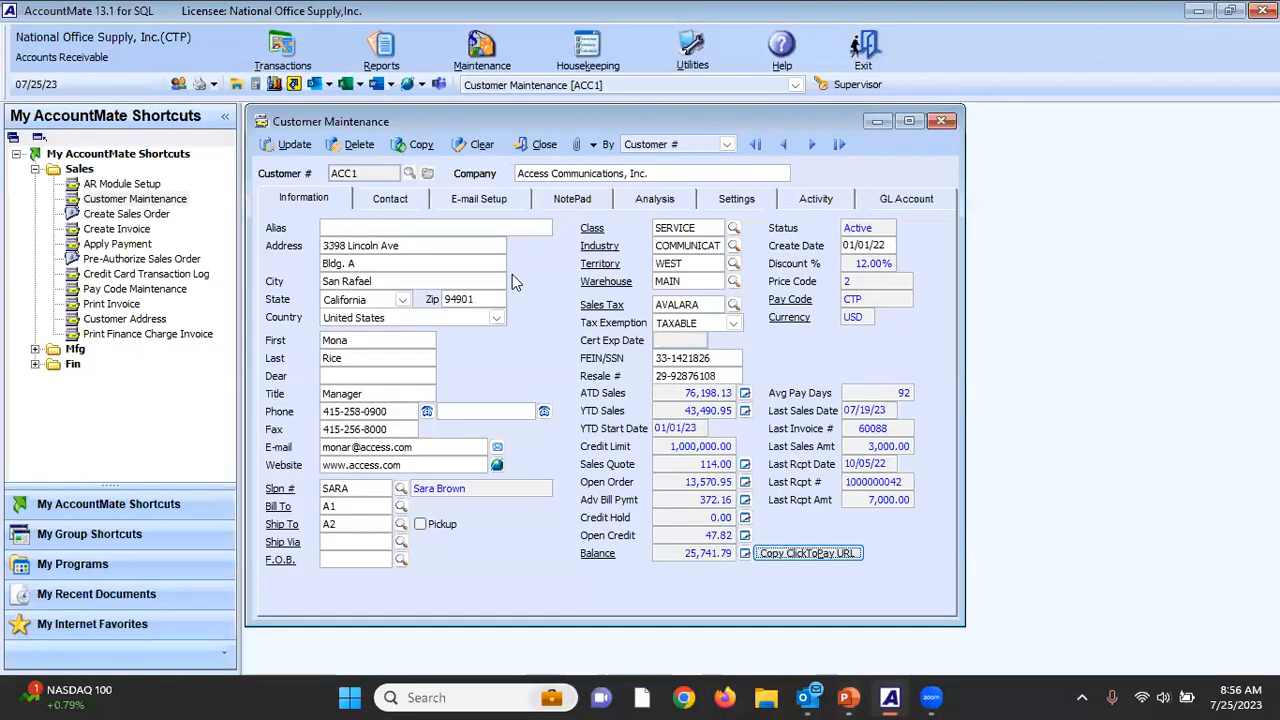
pyautogui.click(538, 148)
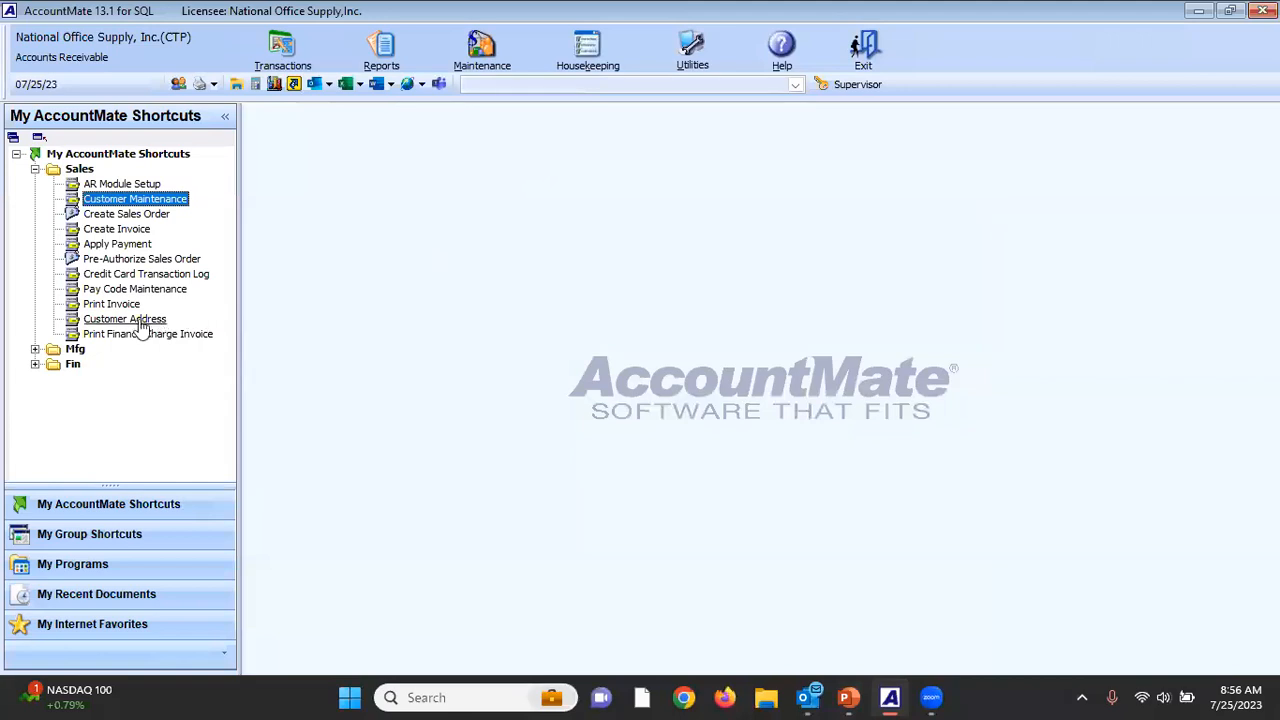
# Preview the individual invoice preset by the DEMO macro in Print Invoice, hide the group tree, and examine the invoice.
pyautogui.doubleClick(111, 304)
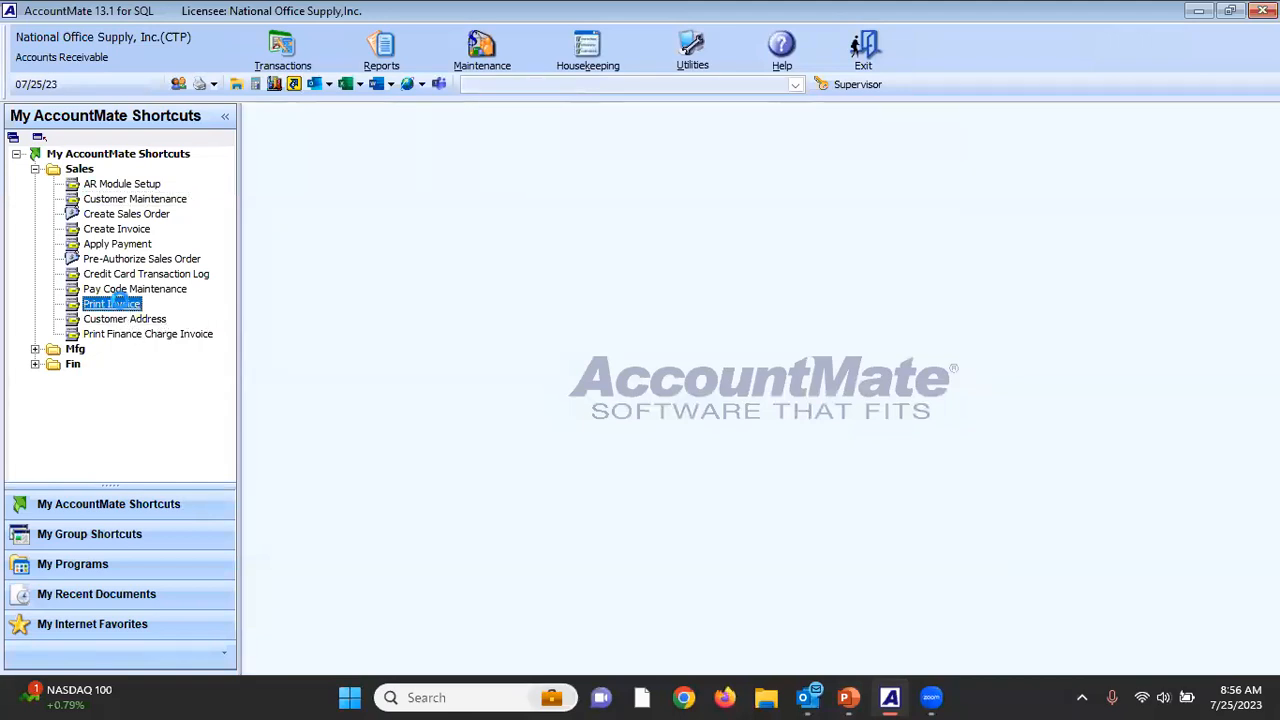
pyautogui.click(531, 143)
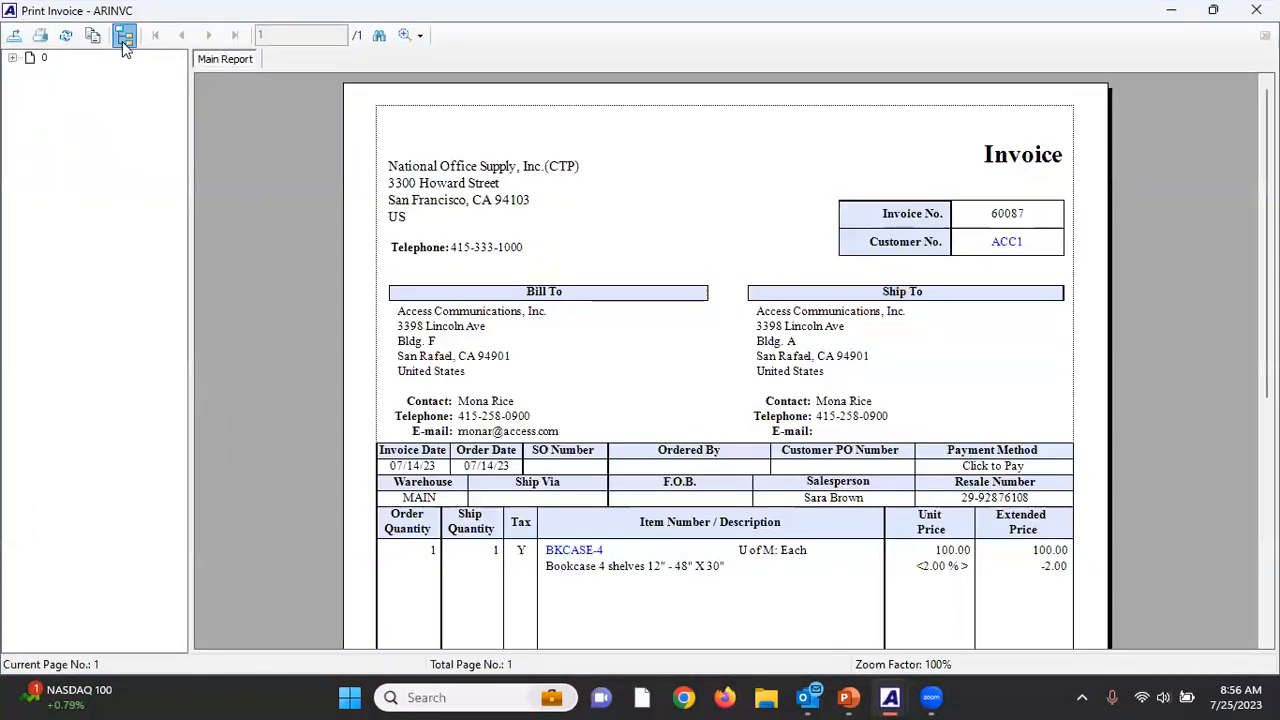
pyautogui.click(122, 41)
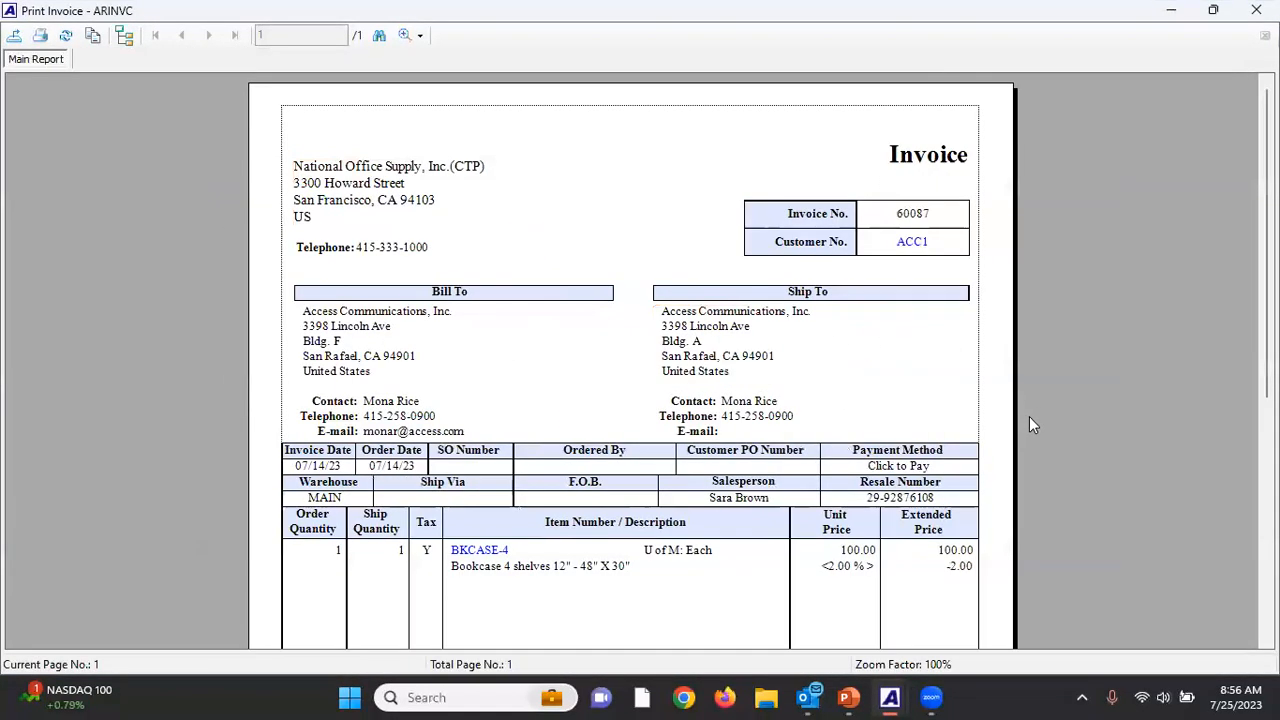
pyautogui.scroll(-5, 1029, 416)
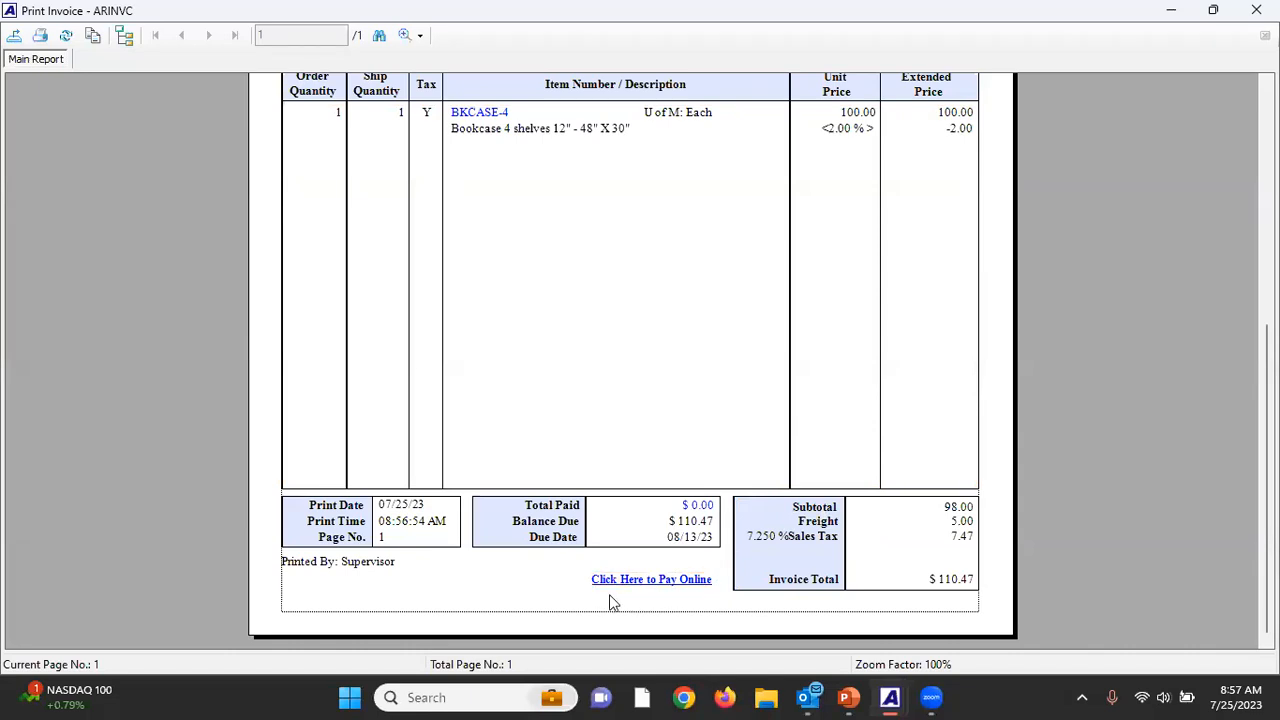
# Follow the invoice's online payment link to examine the ClickToPay portal, and close the portal, the preview and Print Invoice.
pyautogui.click(642, 580)
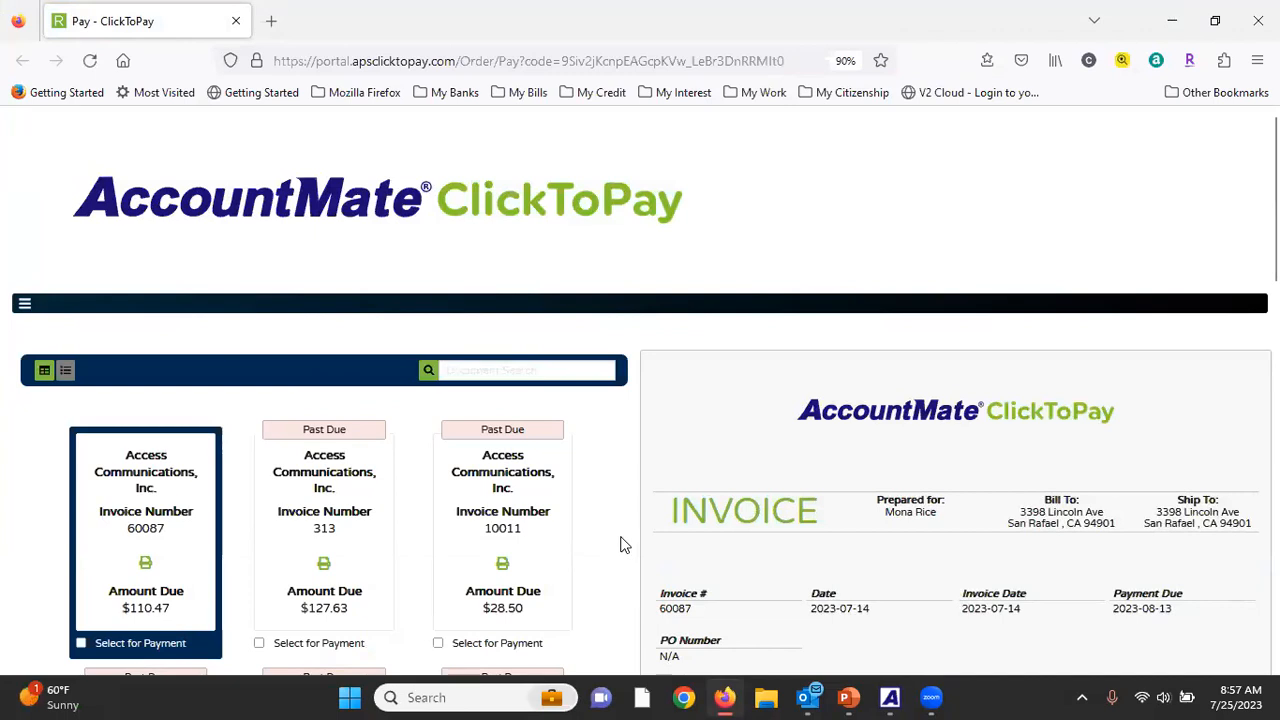
pyautogui.scroll(-2, 620, 545)
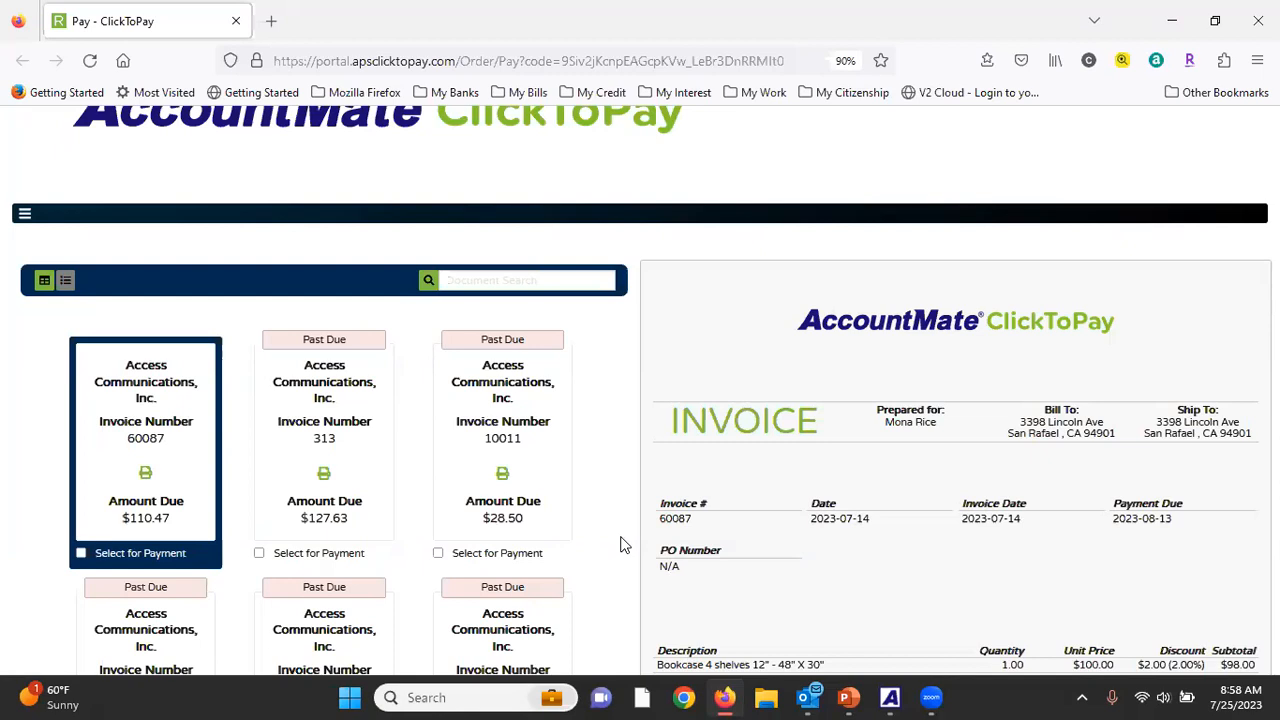
pyautogui.click(1258, 20)
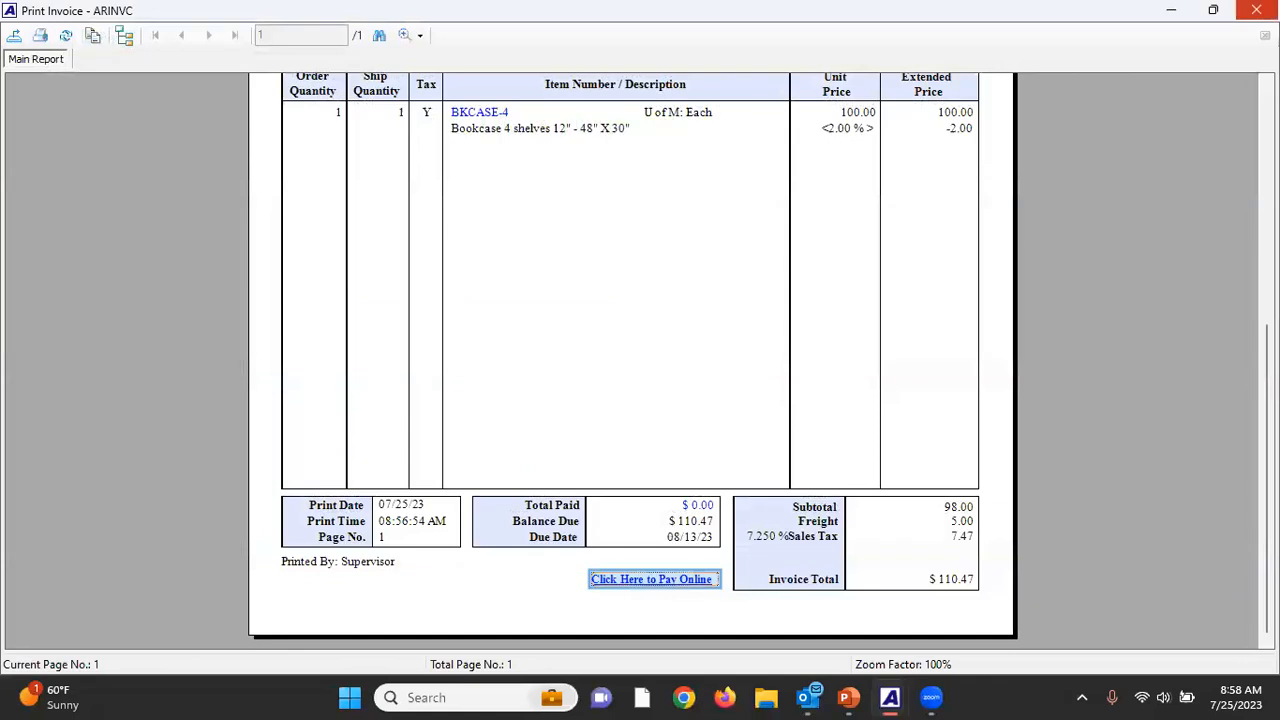
pyautogui.click(1256, 10)
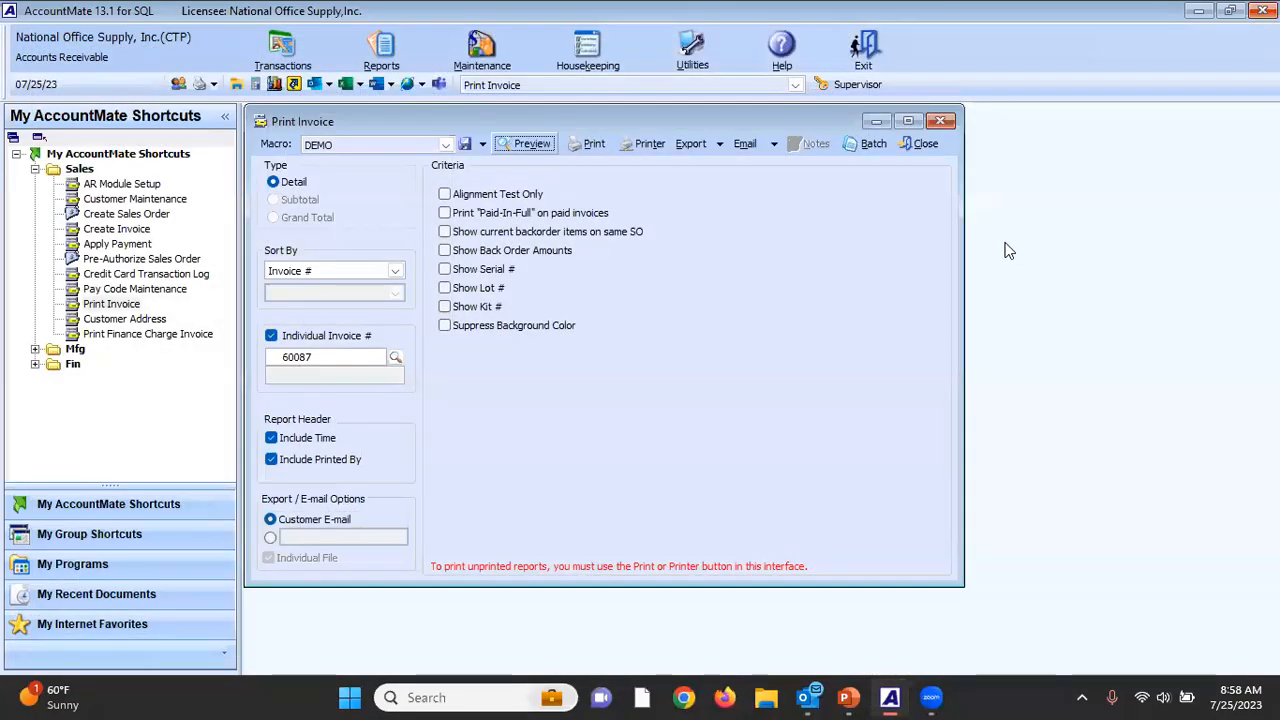
pyautogui.click(926, 144)
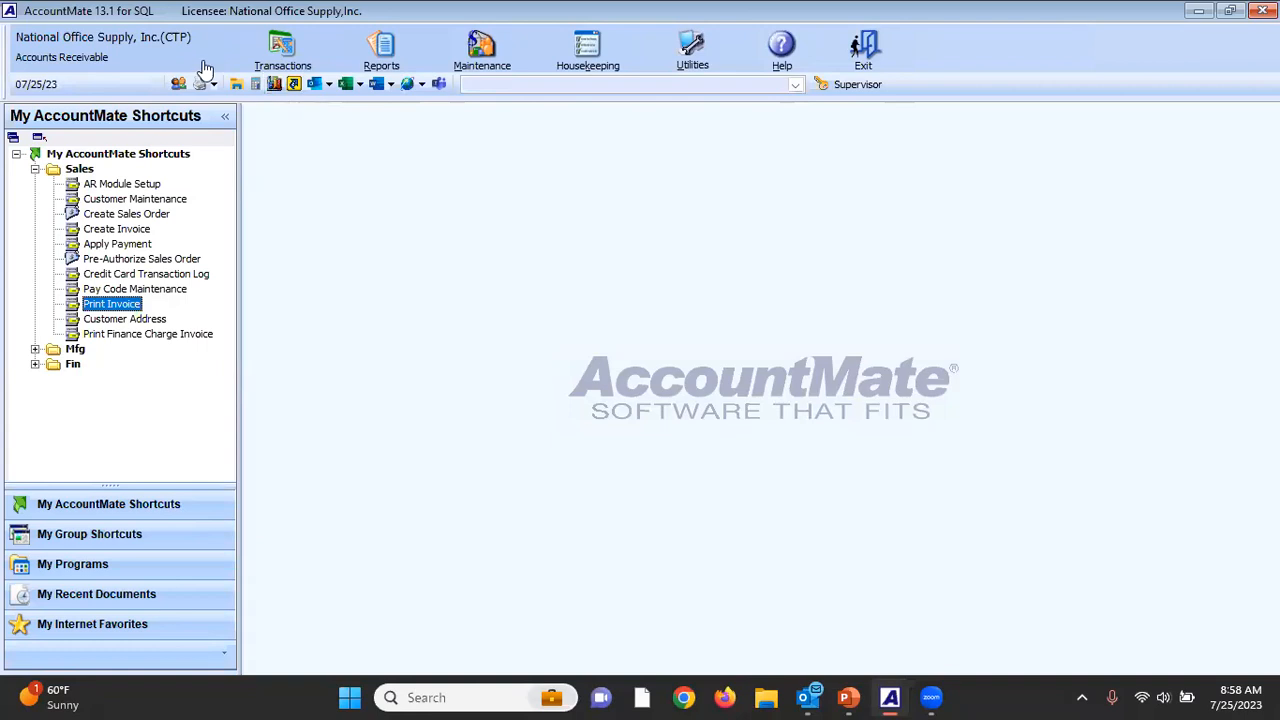
# Switch to company 999, National Office Supply, Inc., and enable Avalara sales tax integration in AR Module Setup.
pyautogui.click(160, 44)
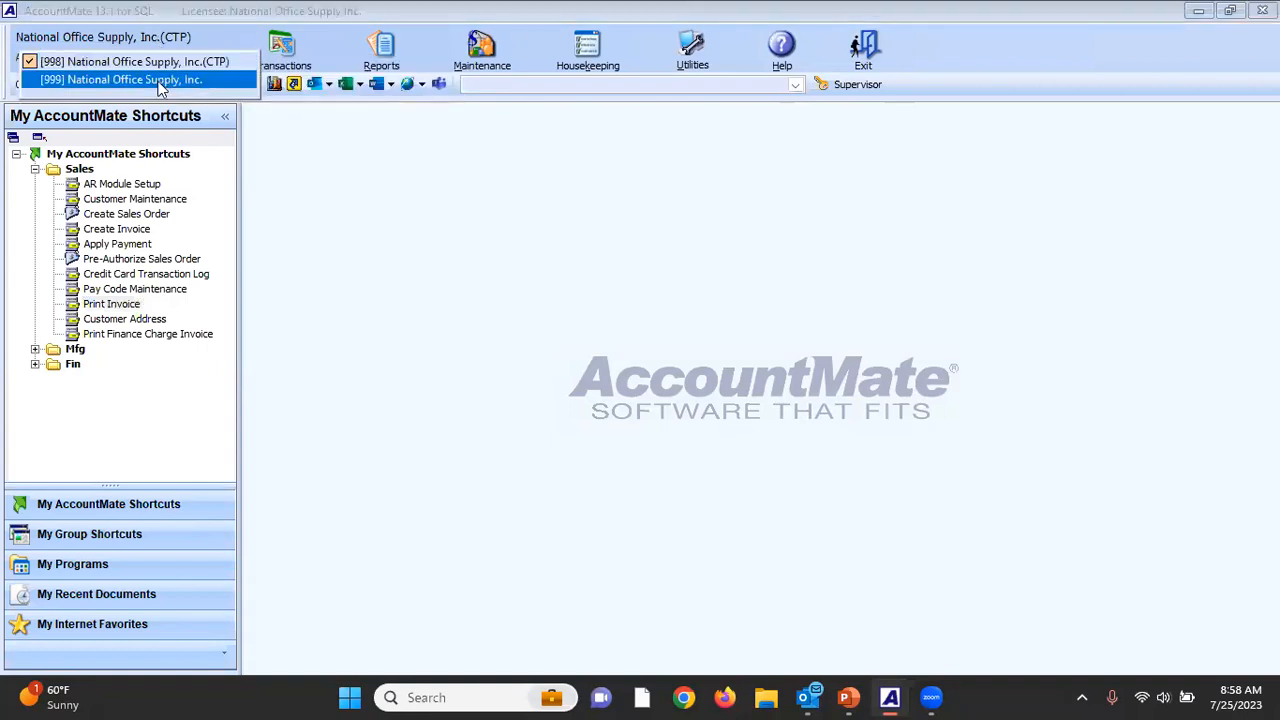
pyautogui.click(150, 78)
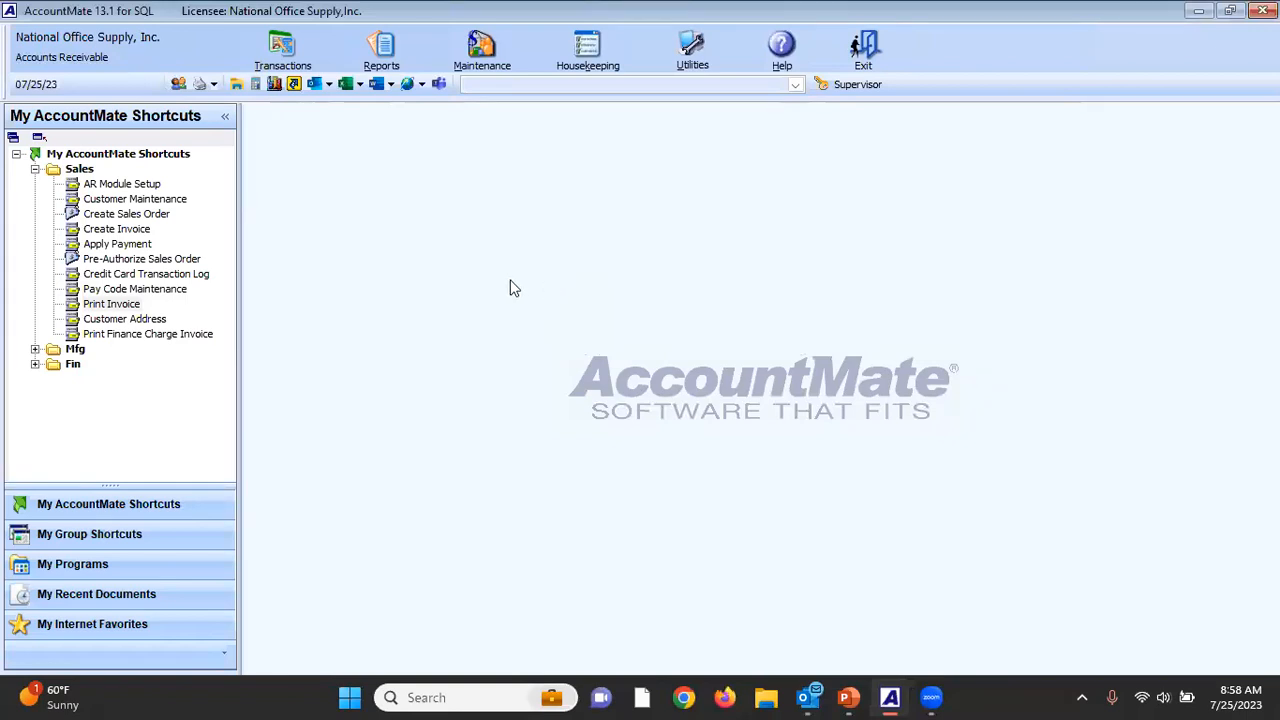
pyautogui.doubleClick(135, 186)
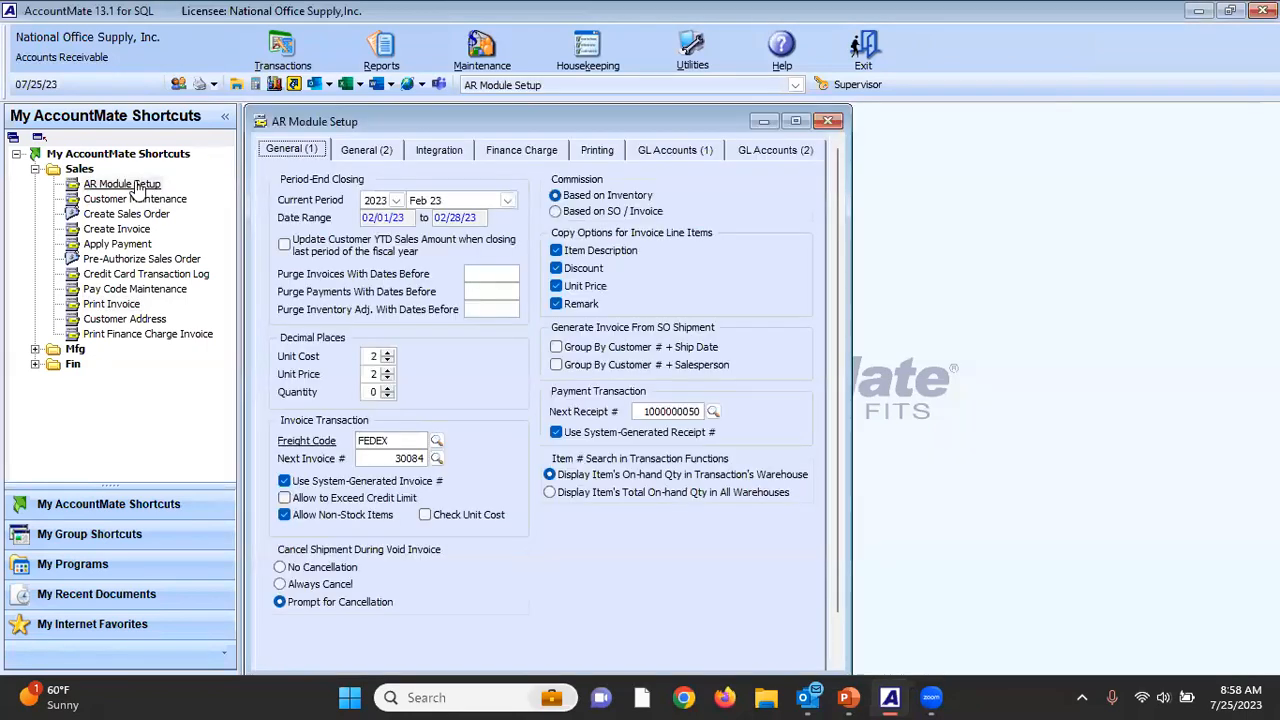
pyautogui.click(463, 158)
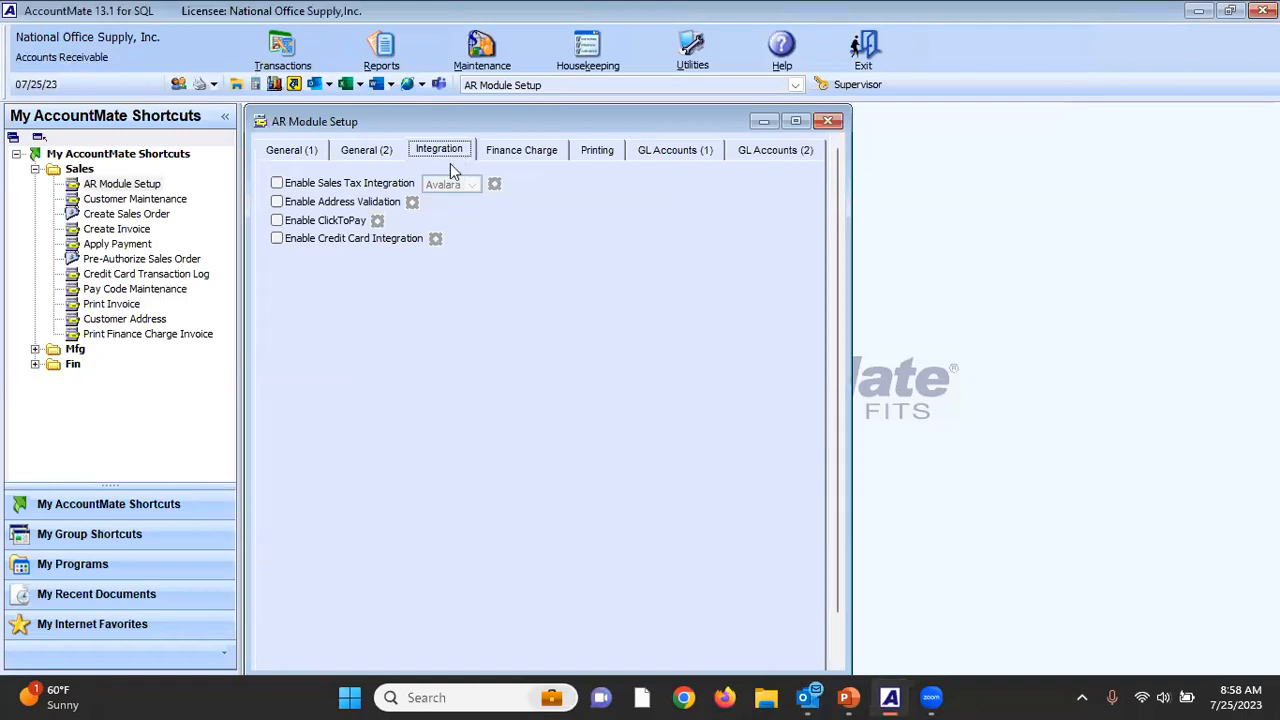
pyautogui.click(280, 188)
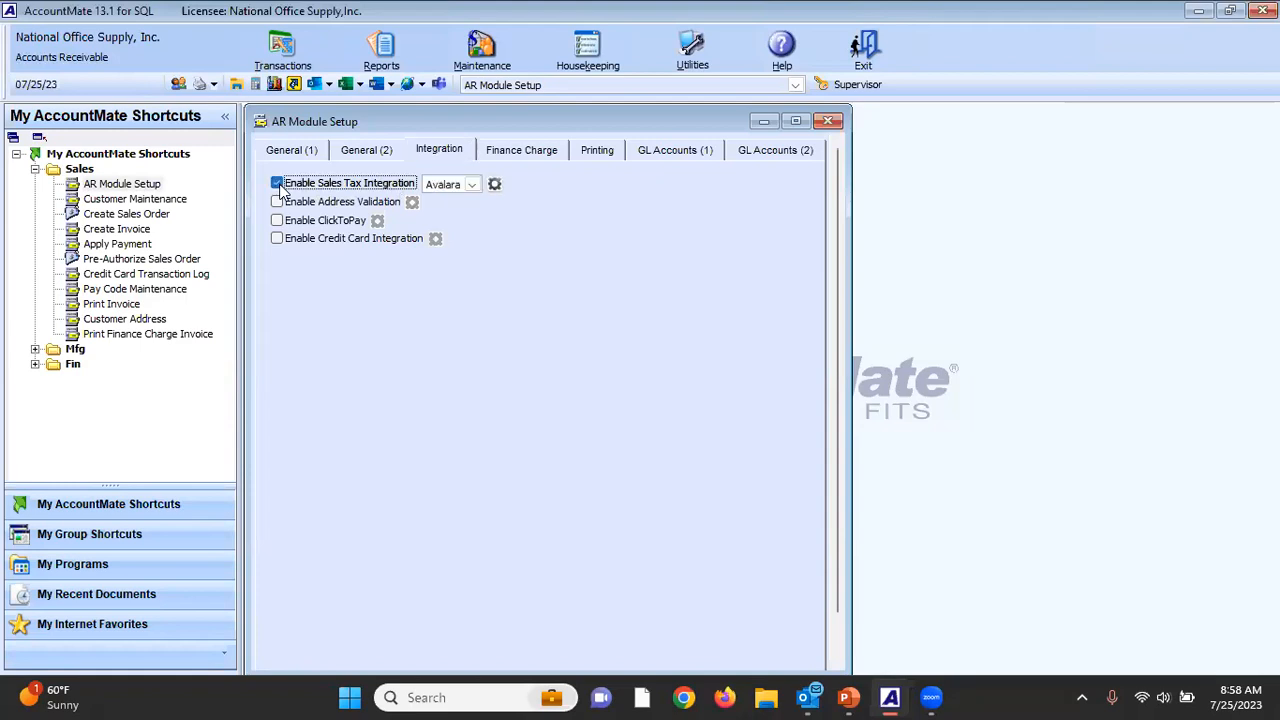
# Review the sales tax provider choices and the Avalara connection settings, and close Avalara Setup and AR Module Setup.
pyautogui.click(471, 186)
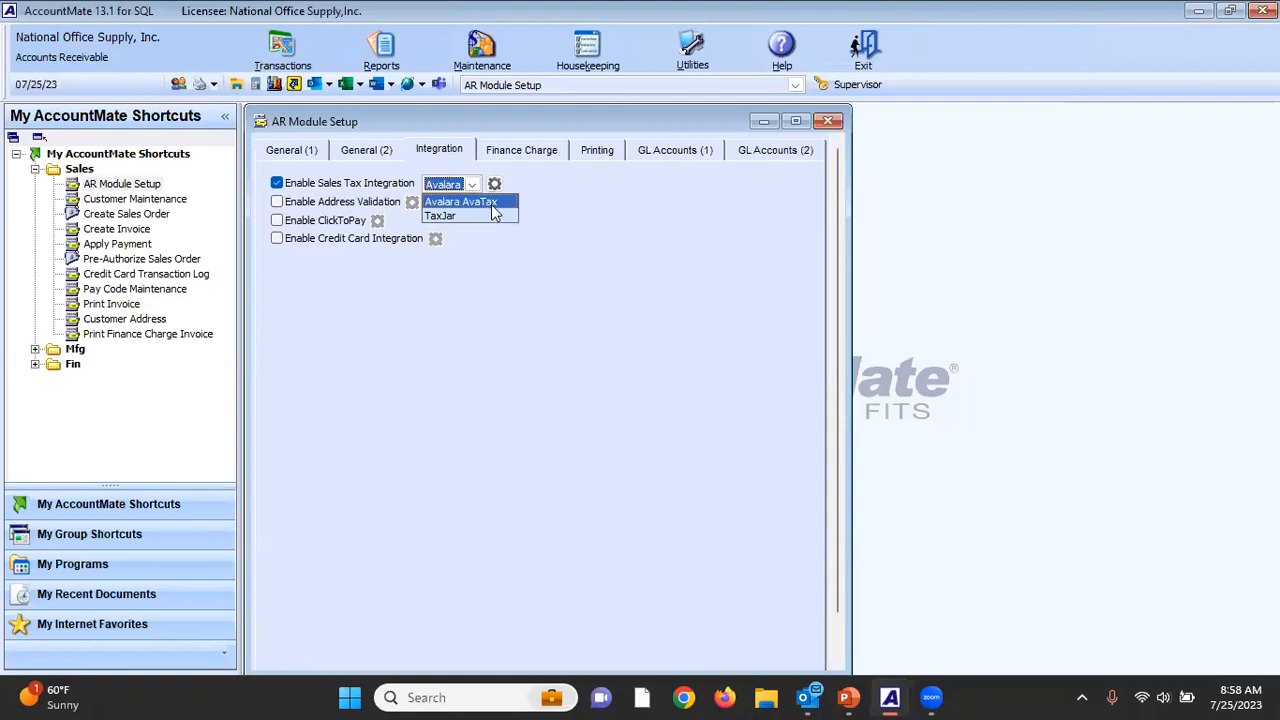
pyautogui.click(616, 194)
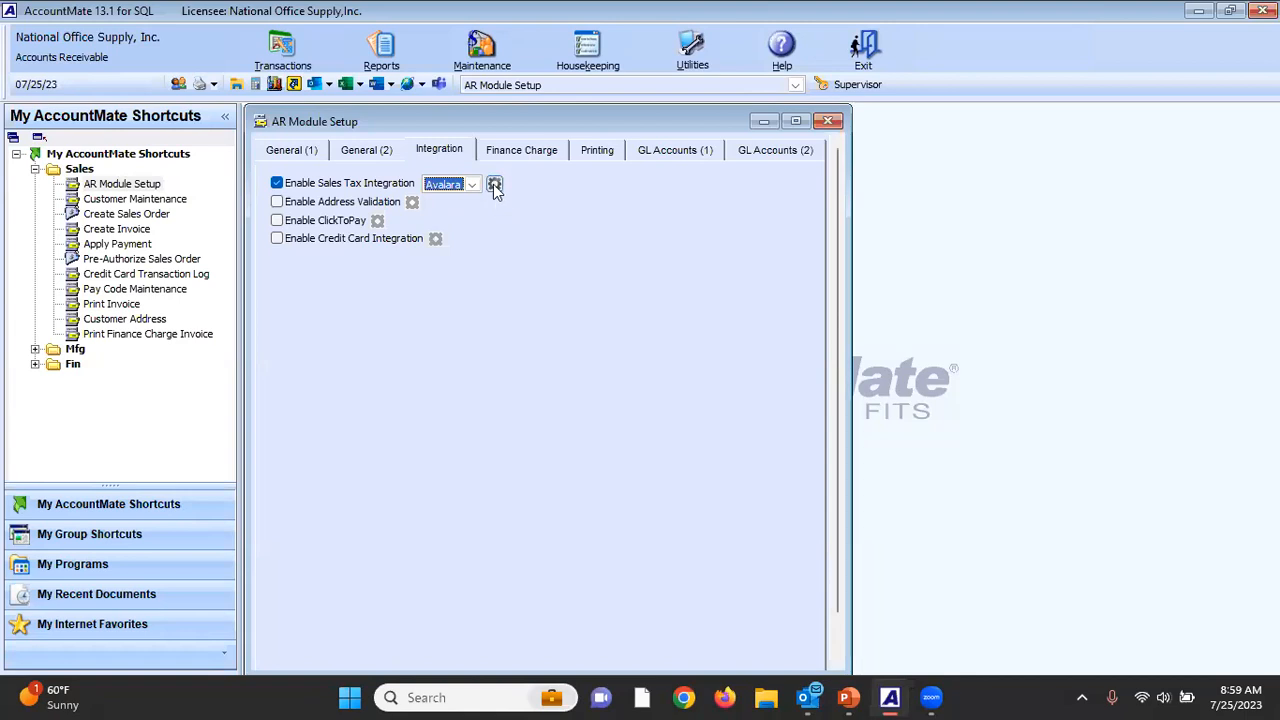
pyautogui.click(494, 186)
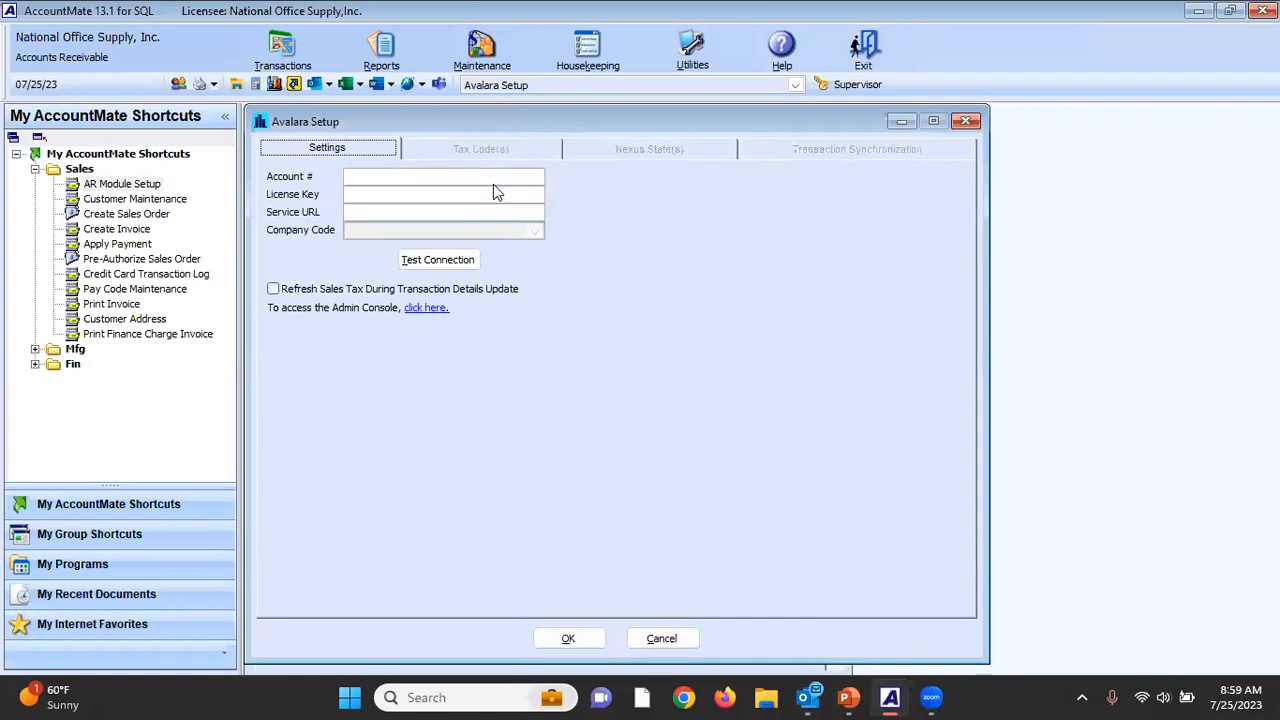
pyautogui.click(349, 177)
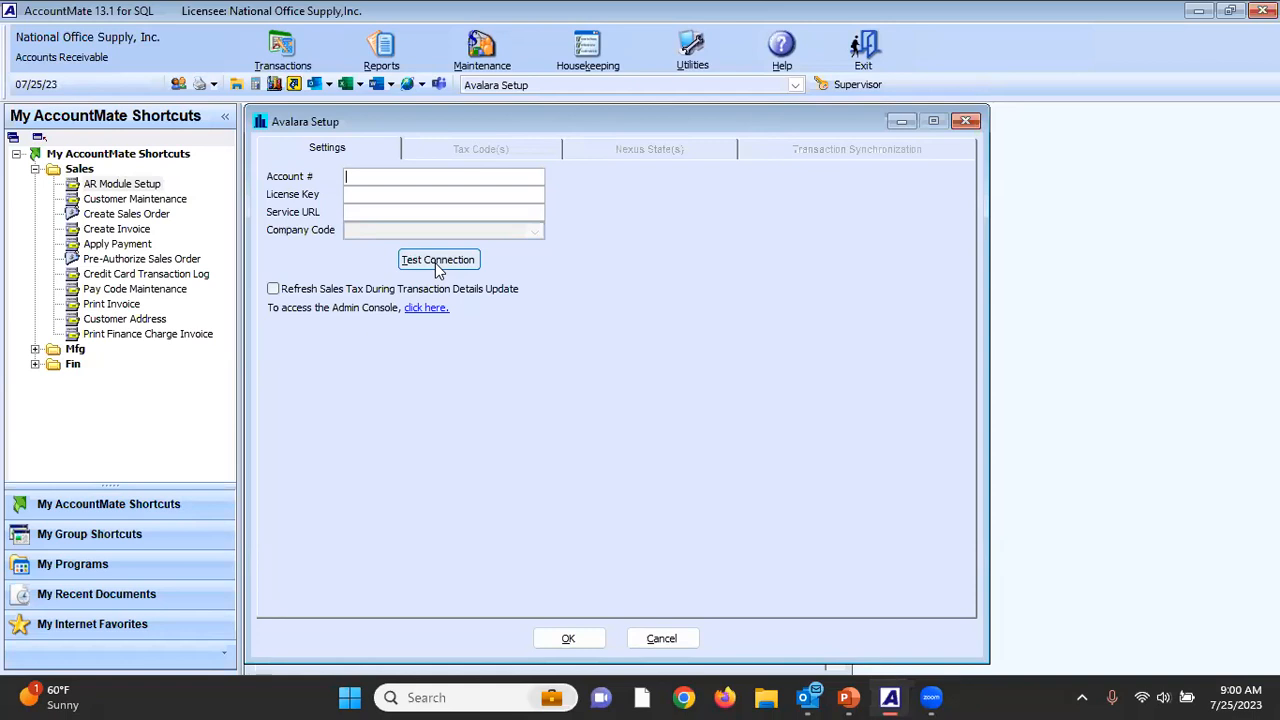
pyautogui.click(965, 124)
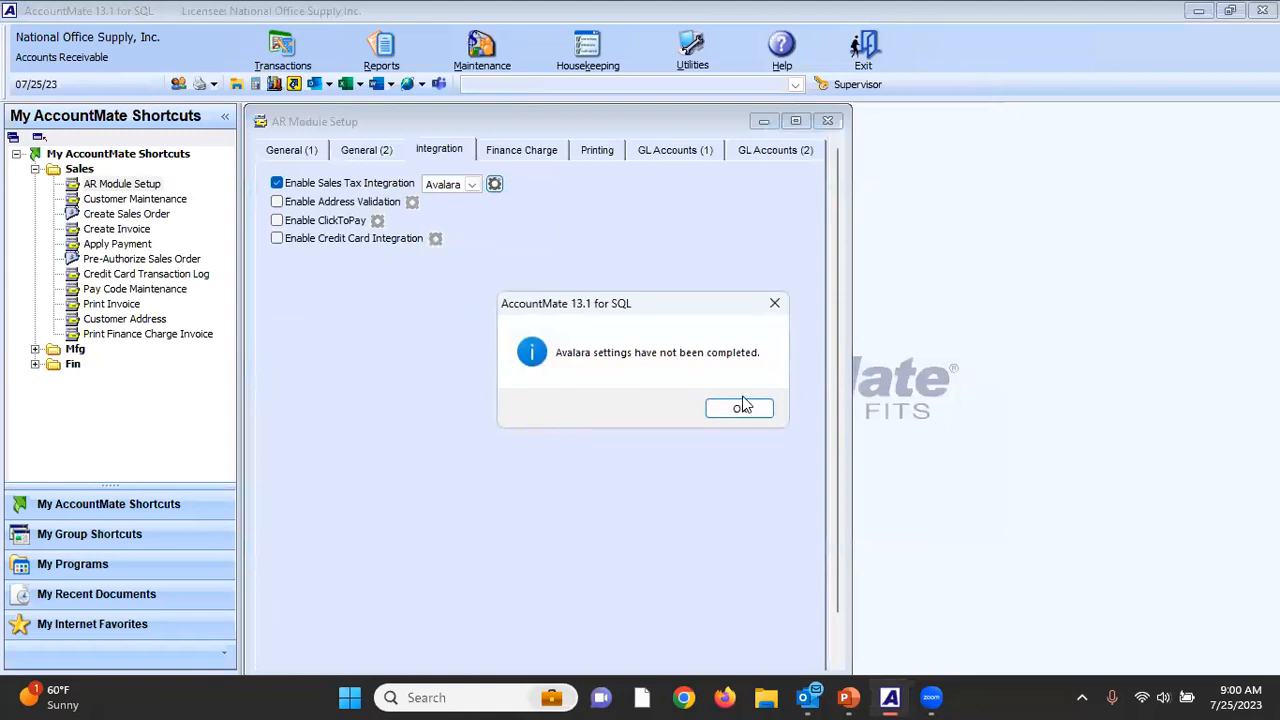
pyautogui.click(742, 406)
pyautogui.click(830, 122)
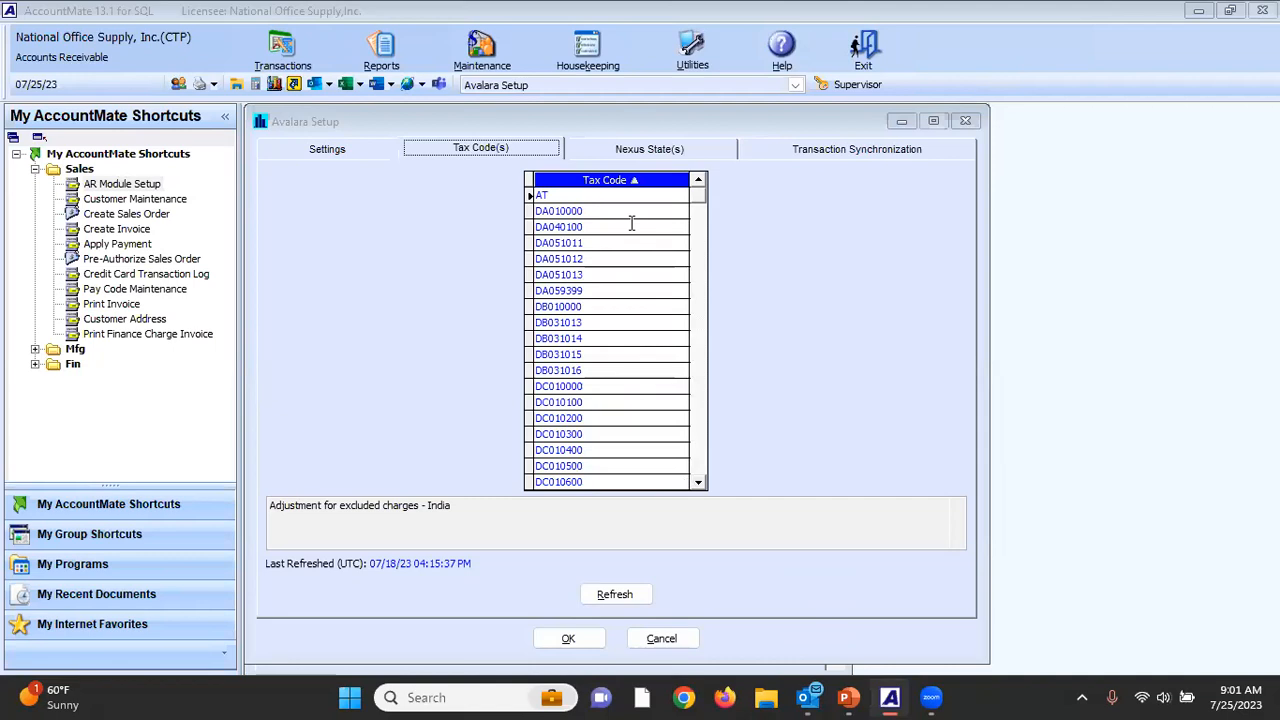
# Examine the Avalara nexus states, follow the link for setting them up to the Avalara sign-in page, and close the browser.
pyautogui.click(651, 151)
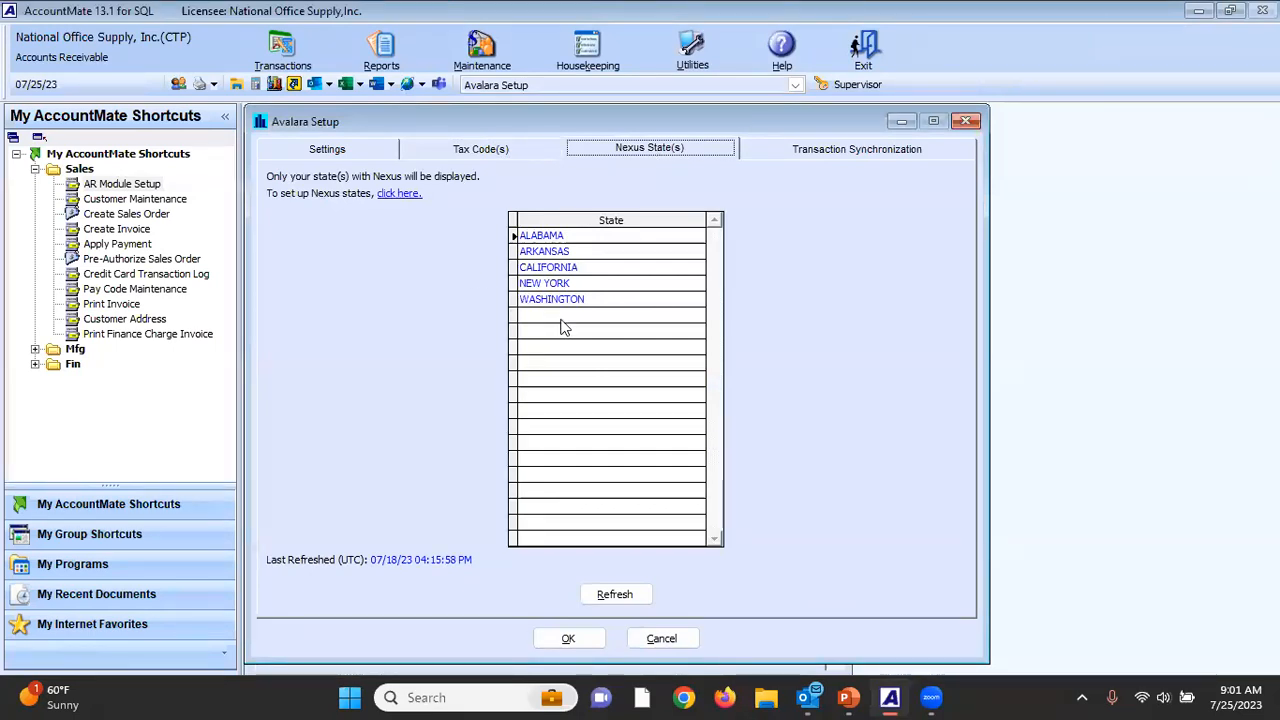
pyautogui.click(399, 191)
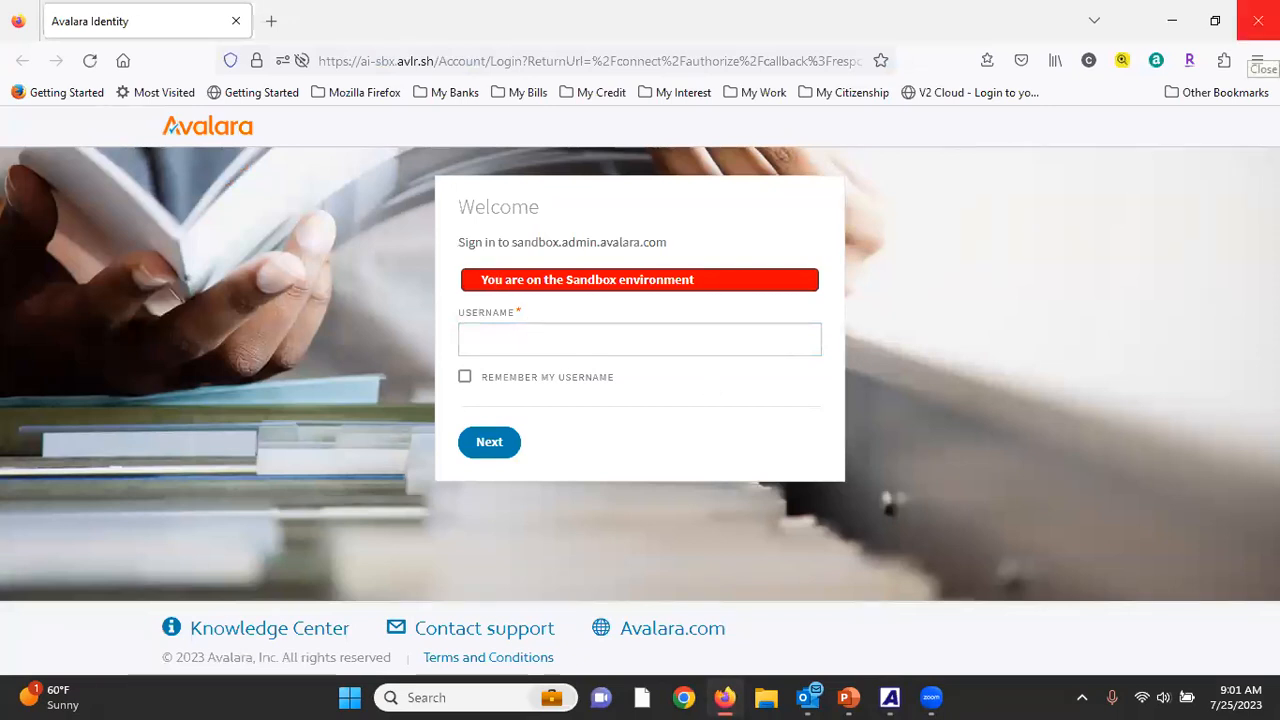
pyautogui.click(1258, 30)
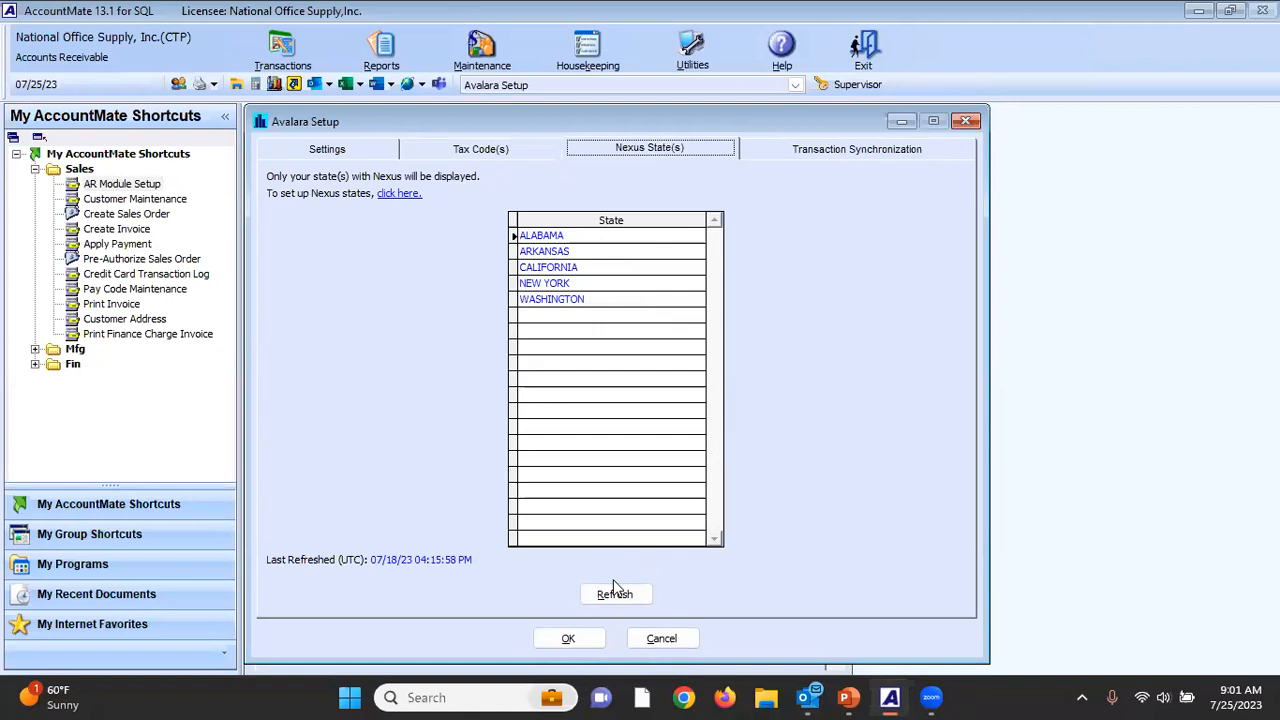
# Review Avalara's transaction synchronization settings and unposted transactions, and close Avalara Setup and AR Module Setup.
pyautogui.click(845, 150)
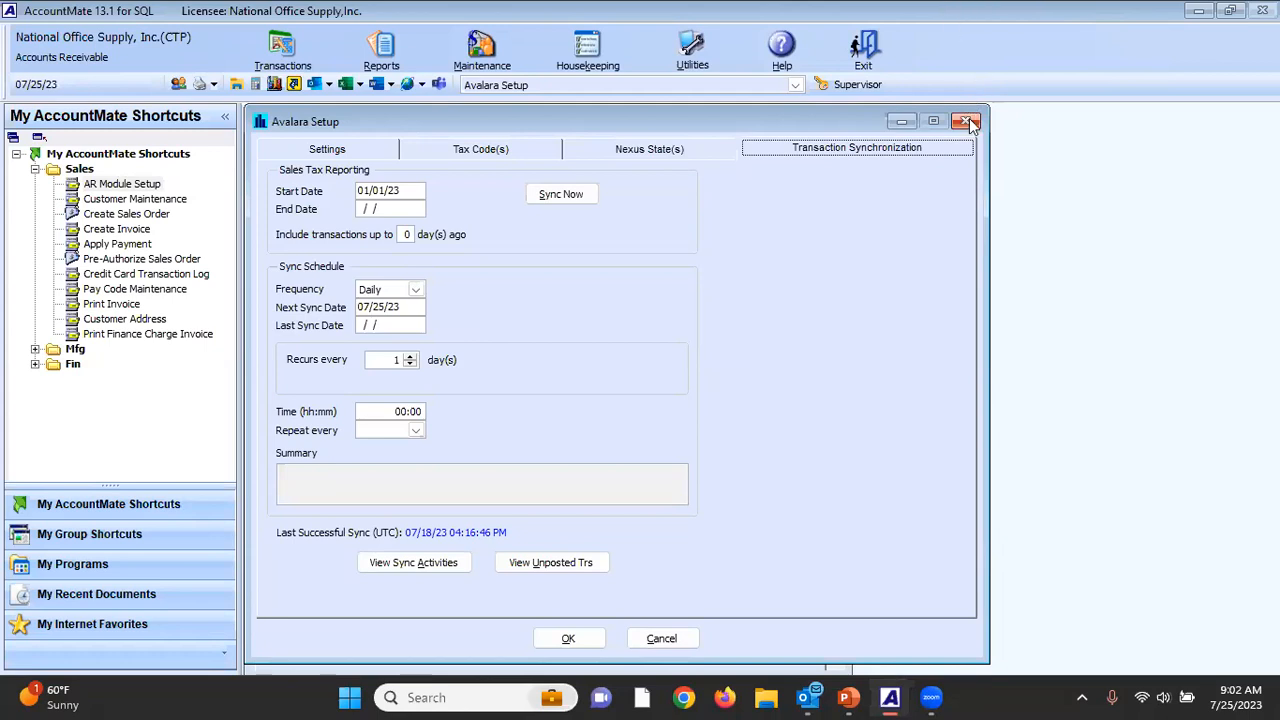
pyautogui.click(550, 564)
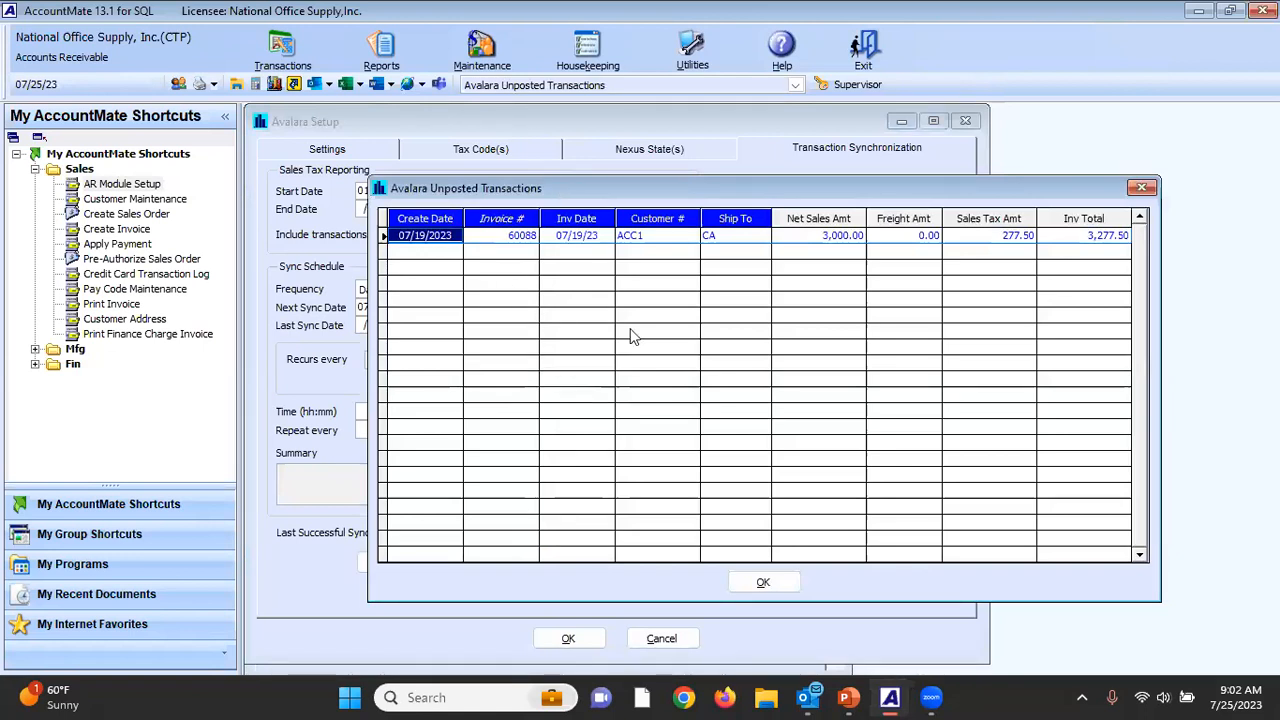
pyautogui.click(786, 584)
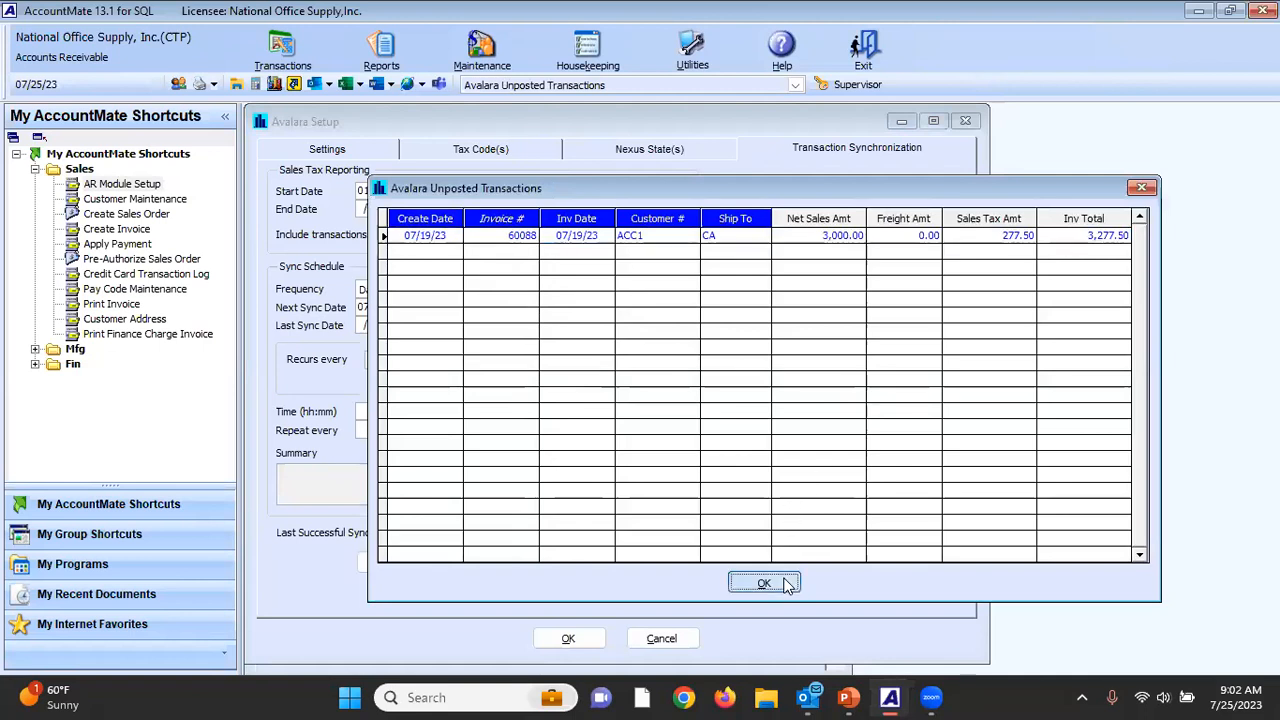
pyautogui.click(966, 121)
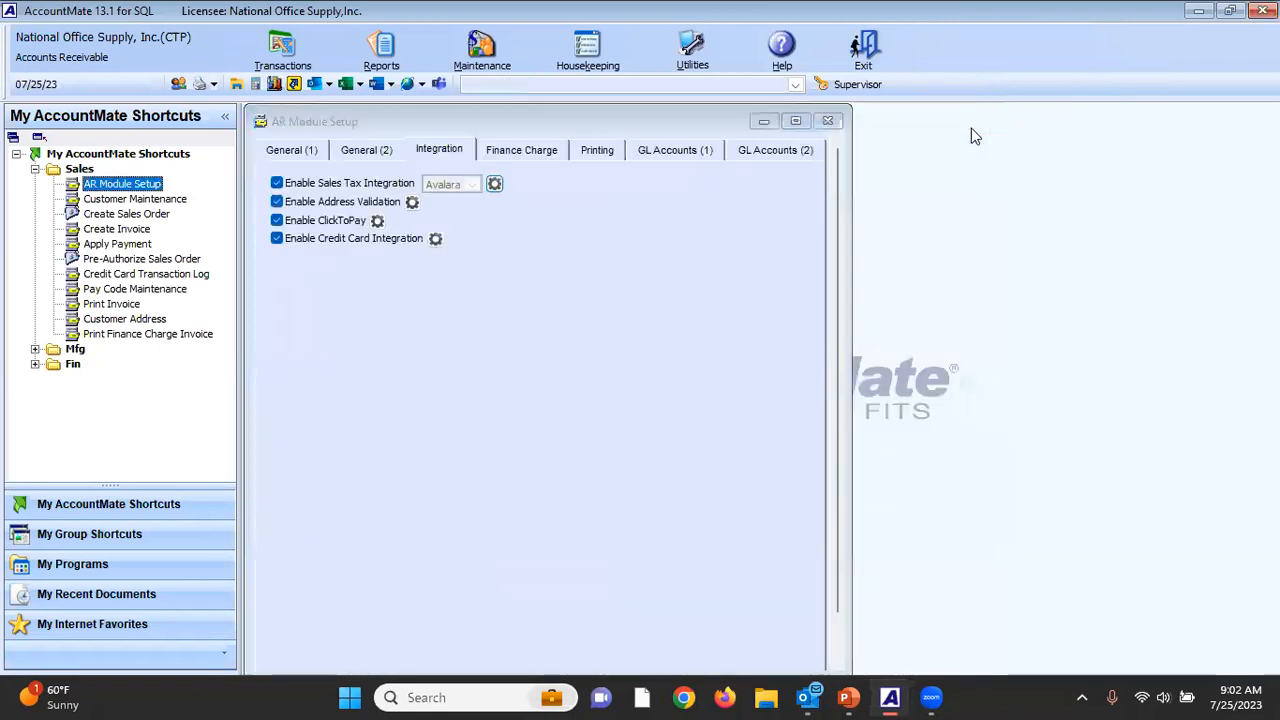
pyautogui.click(827, 121)
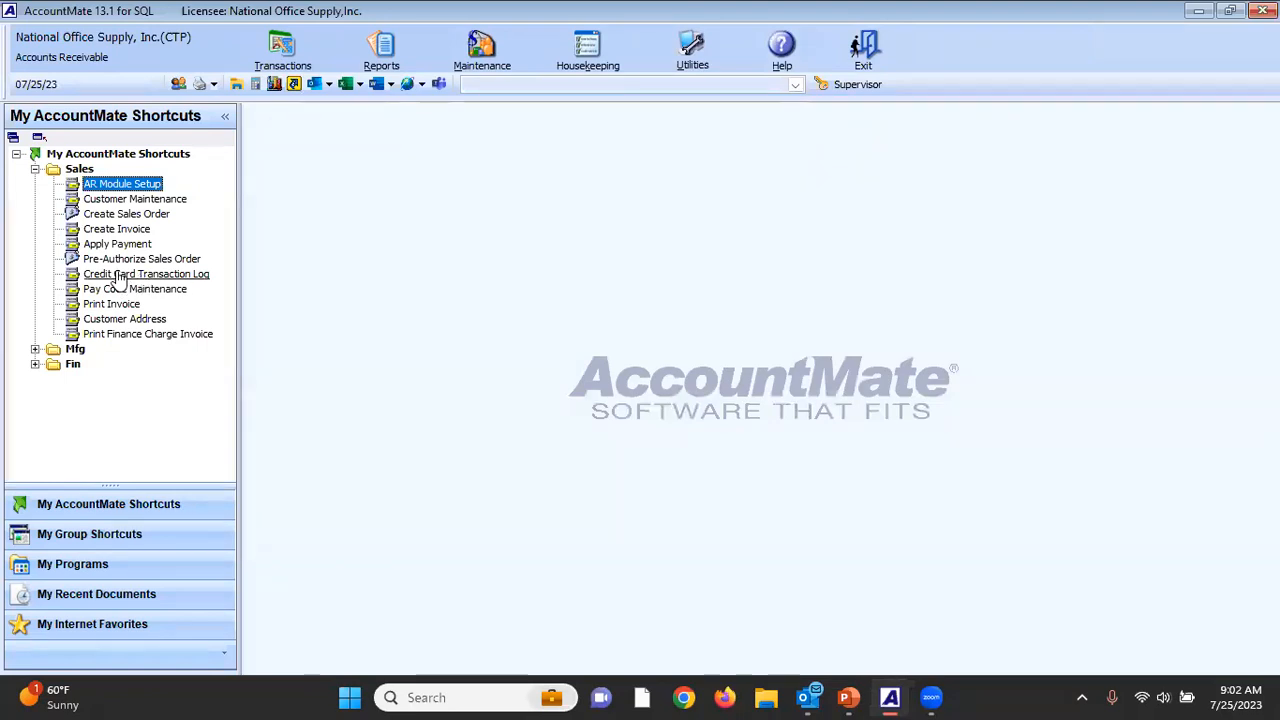
# Open invoice 60087 in Create Invoice using the Amend Invoice mode.
pyautogui.doubleClick(117, 229)
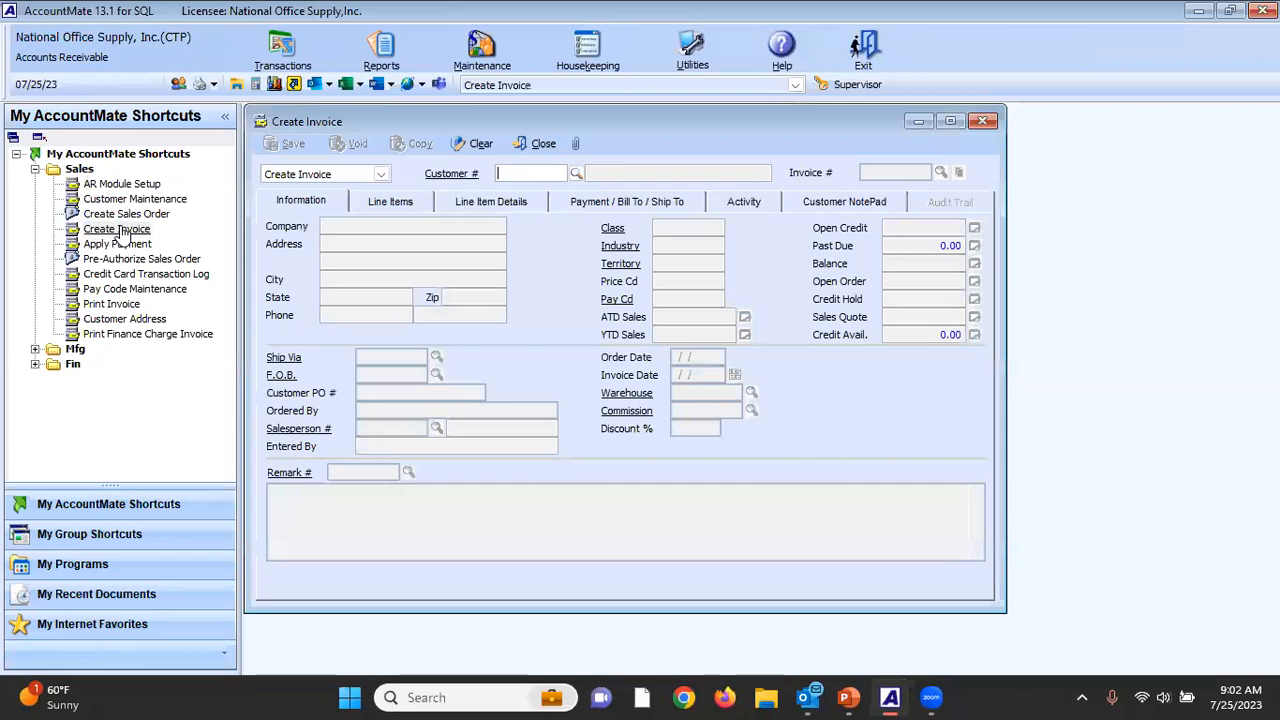
pyautogui.click(300, 175)
pyautogui.click(316, 205)
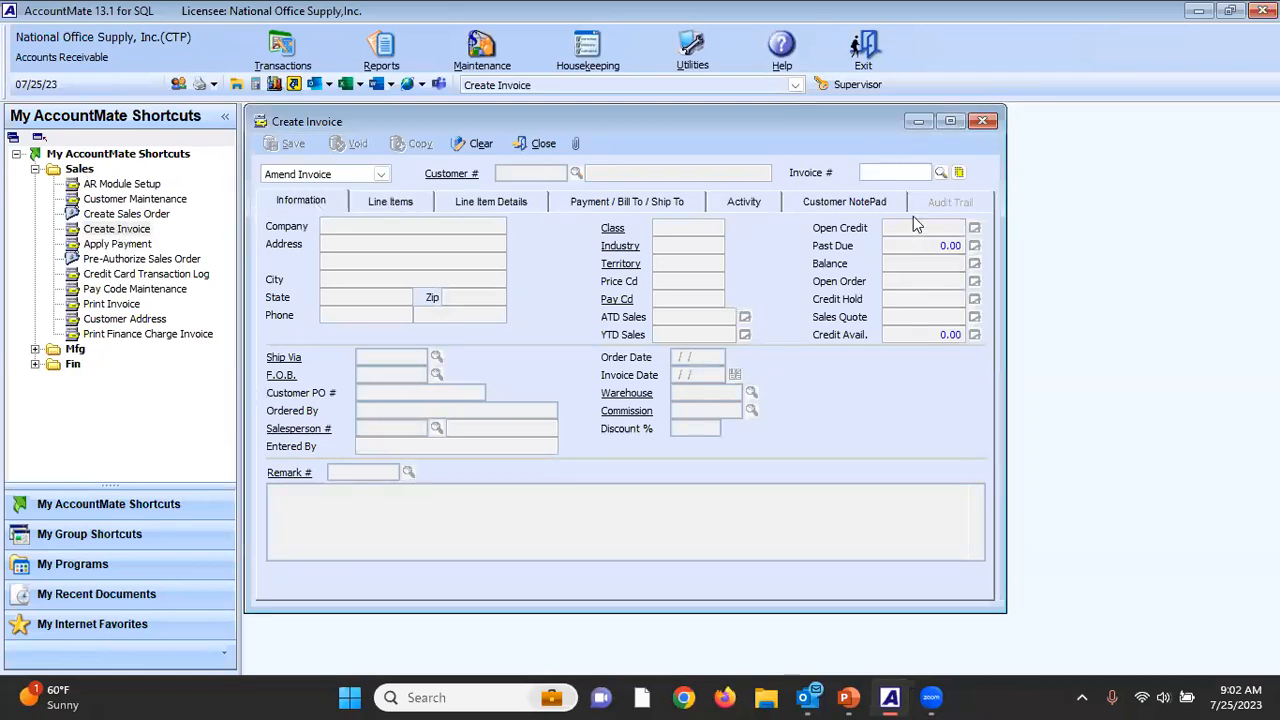
pyautogui.click(941, 172)
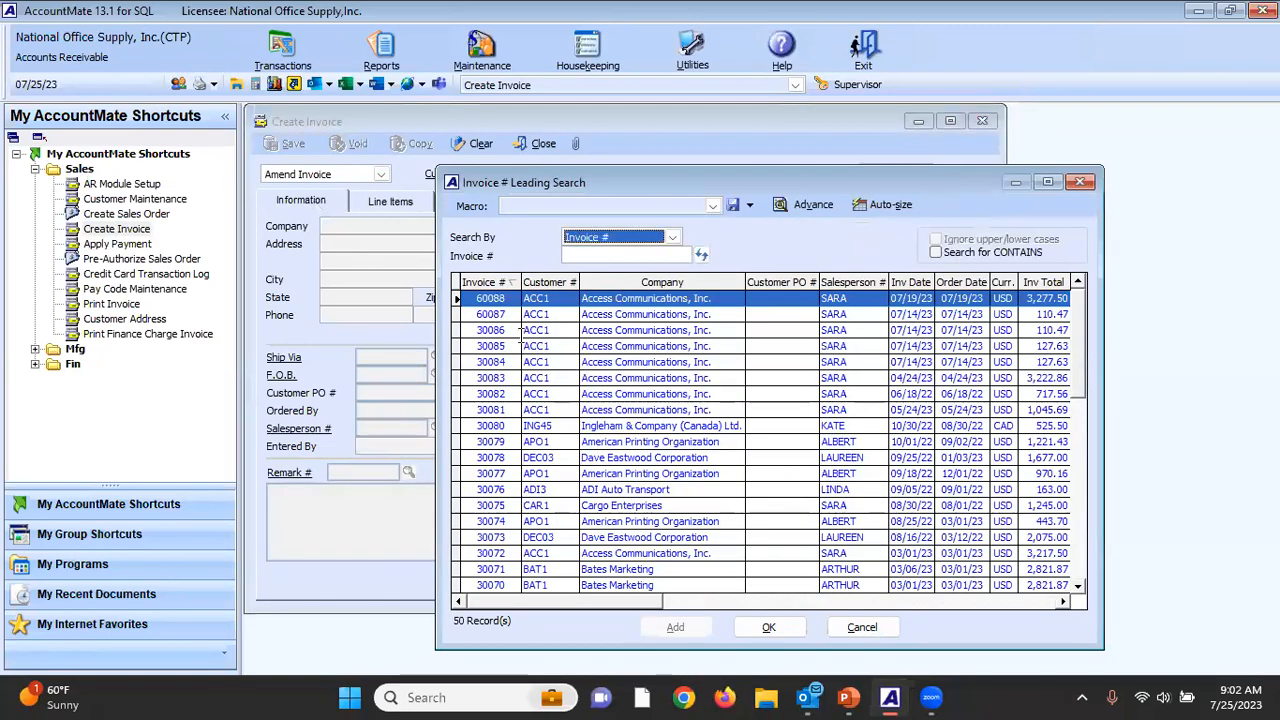
pyautogui.click(505, 314)
pyautogui.doubleClick(505, 314)
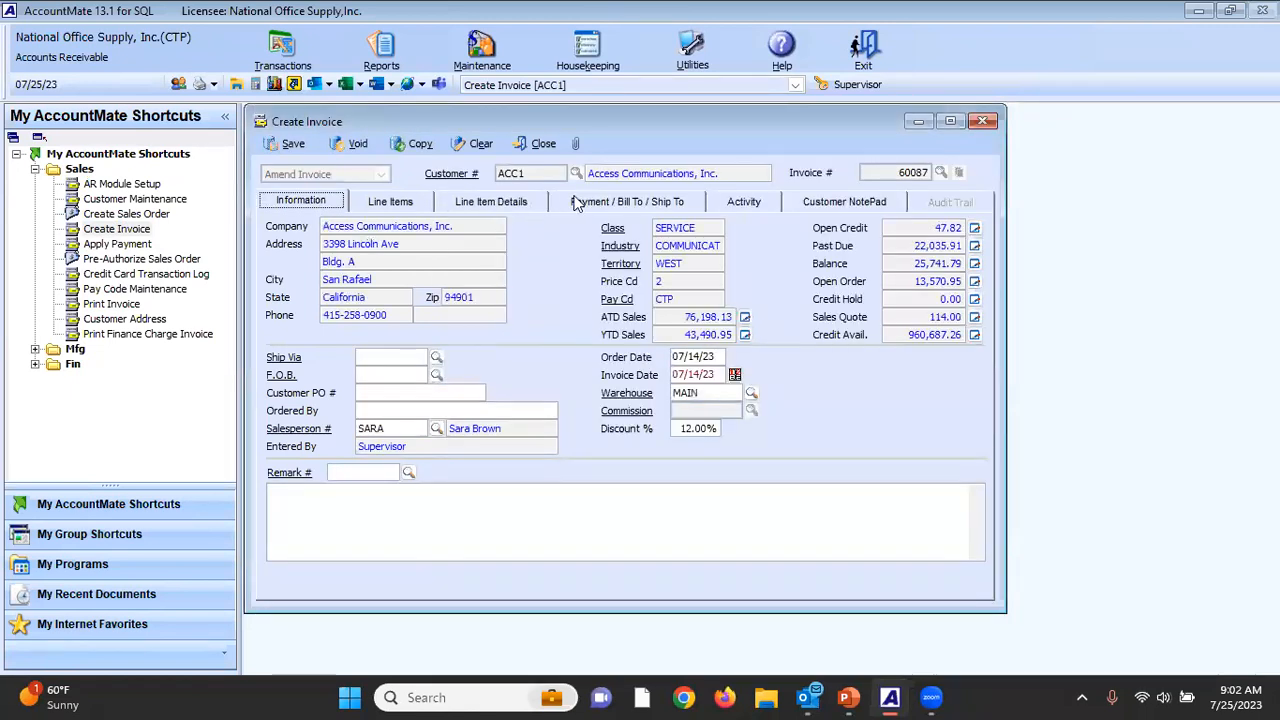
# Examine the sales tax code record assigned to the invoice's shipping address, close it and clear the invoice.
pyautogui.click(587, 200)
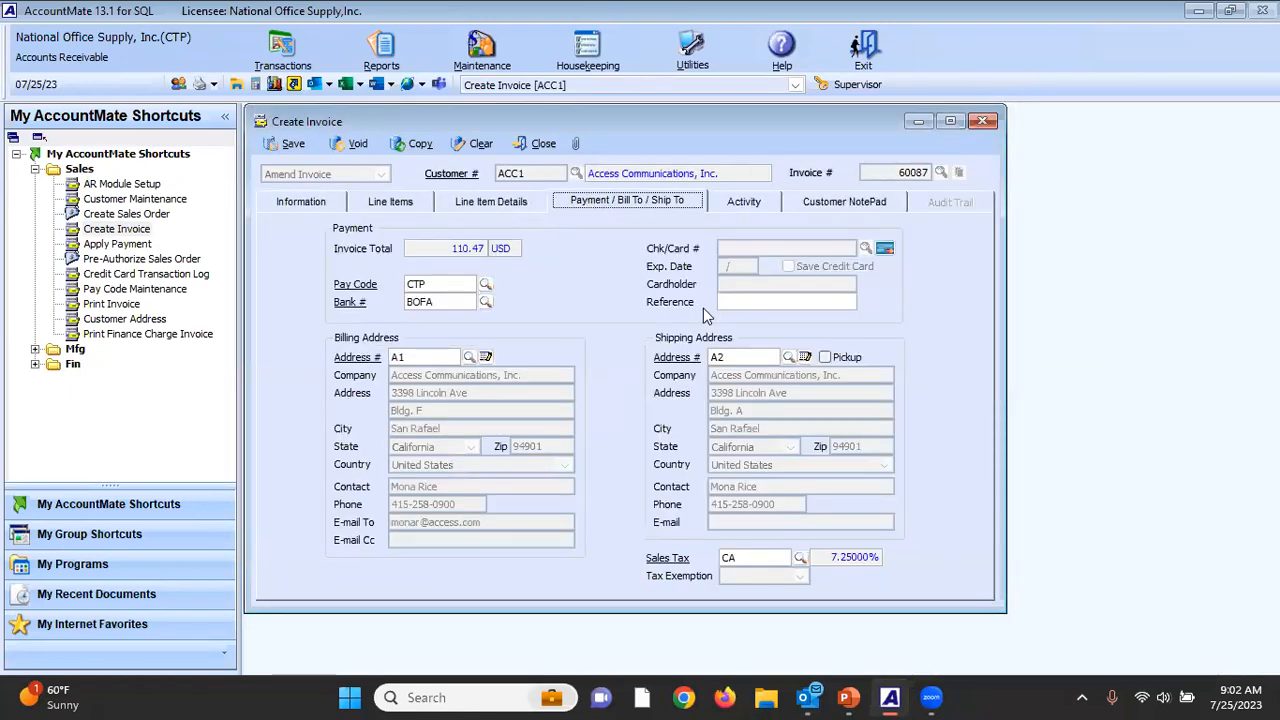
pyautogui.click(659, 561)
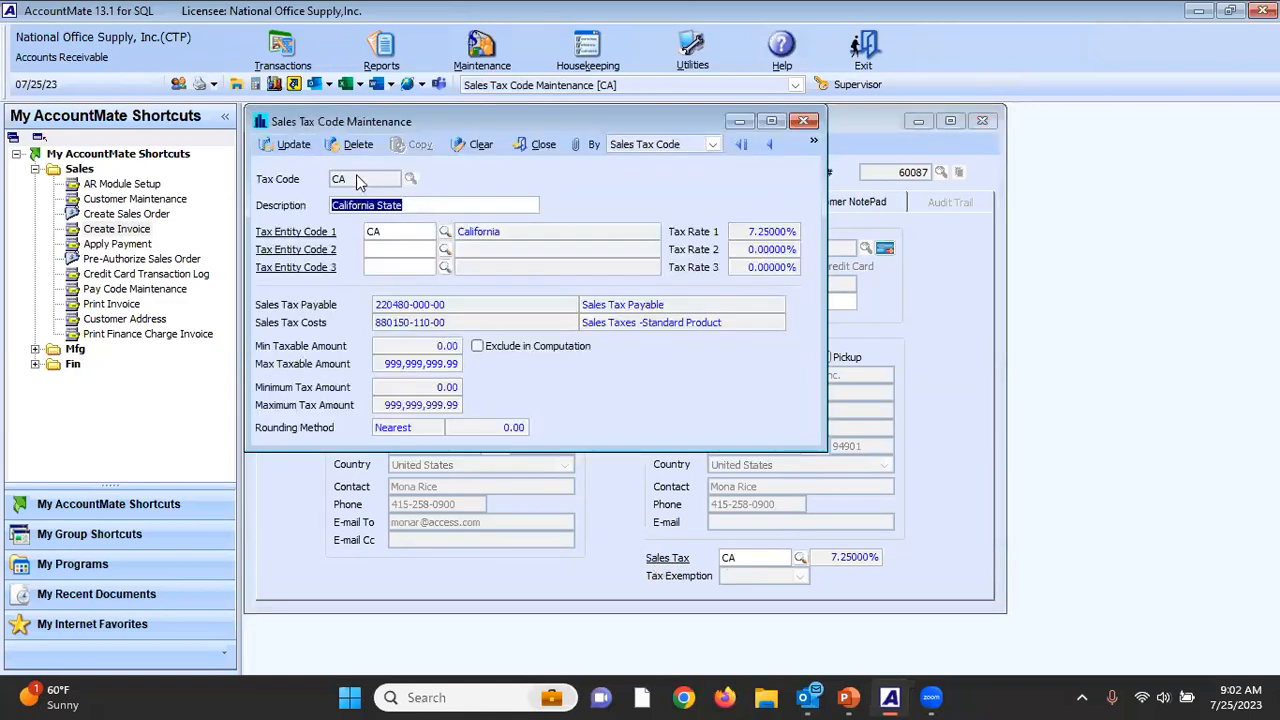
pyautogui.click(543, 144)
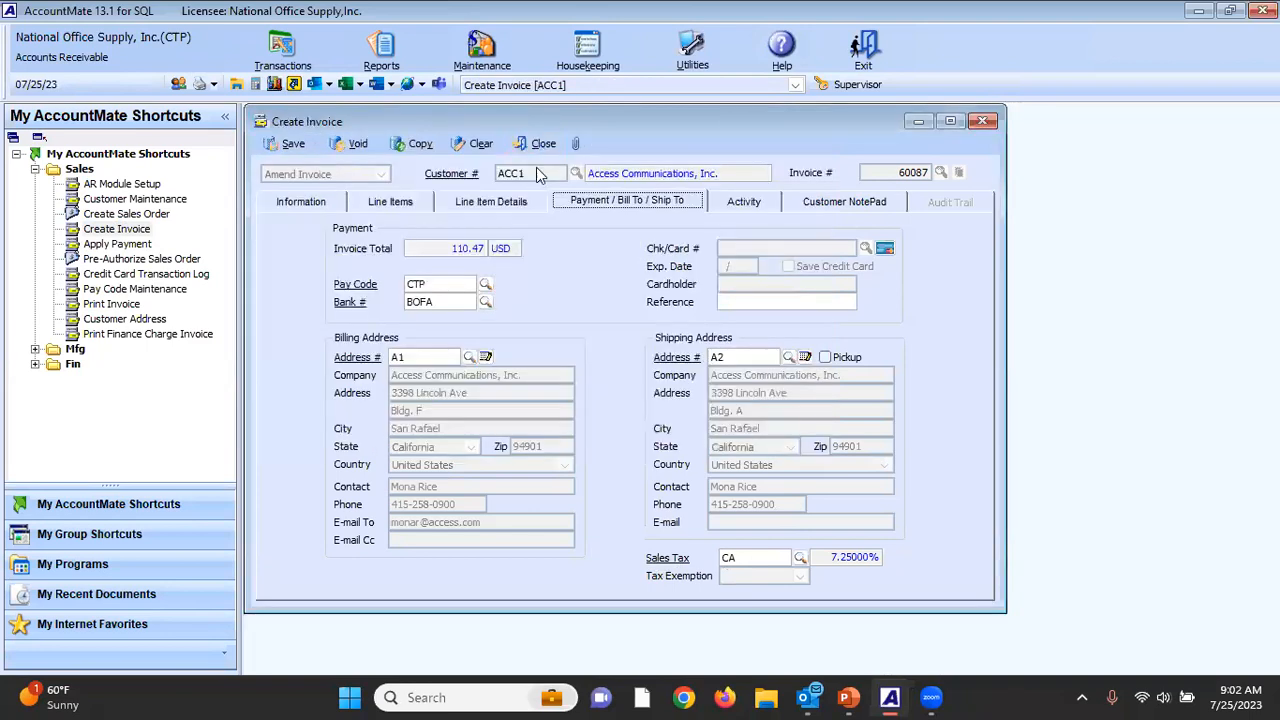
pyautogui.click(490, 146)
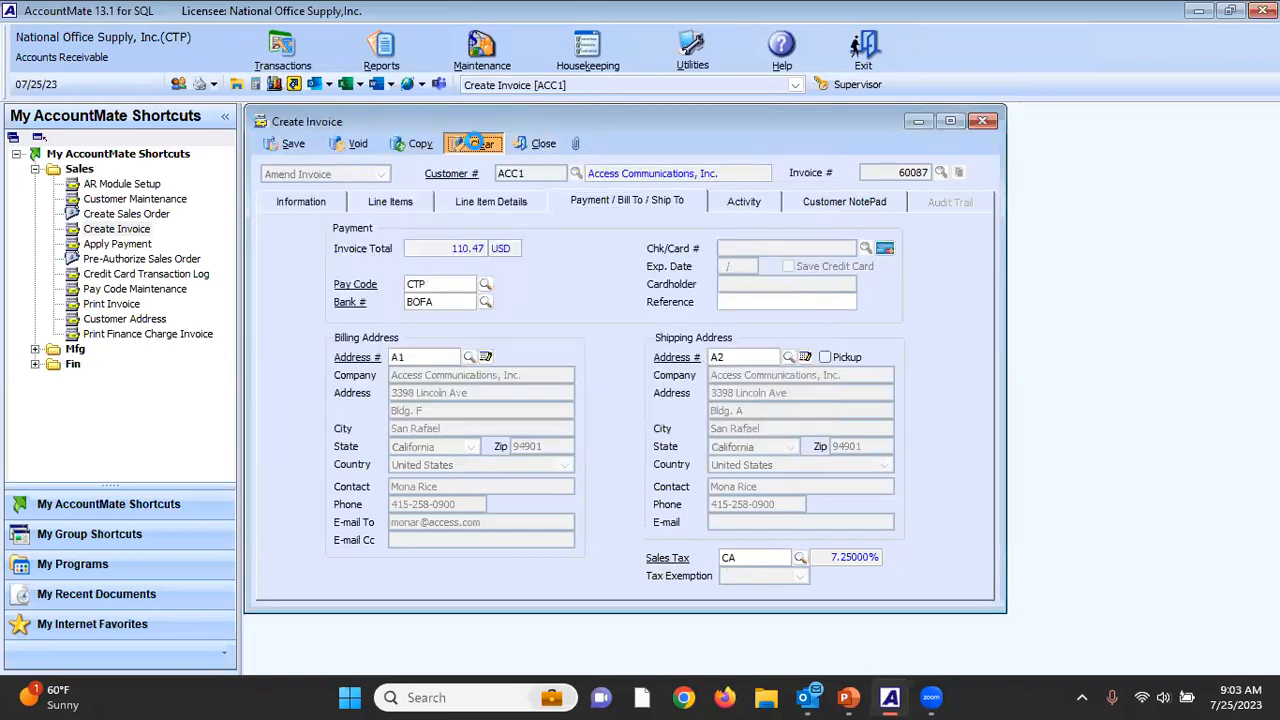
pyautogui.click(941, 174)
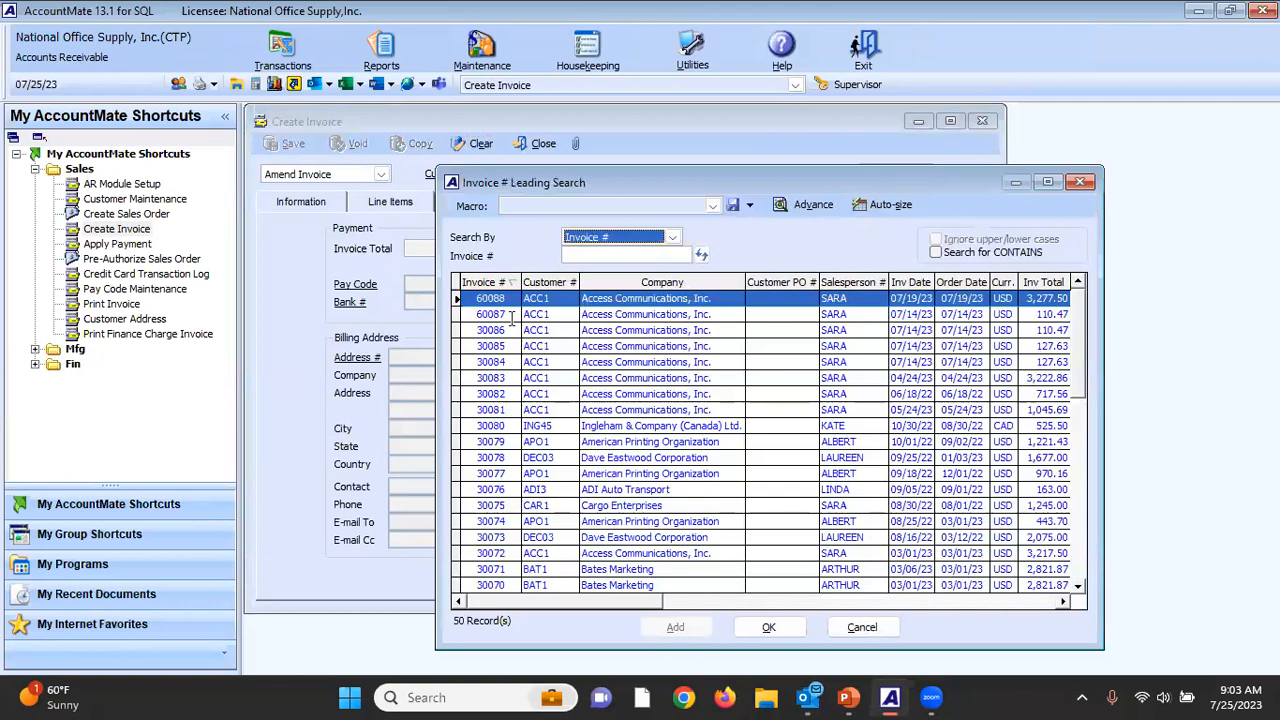
pyautogui.doubleClick(513, 314)
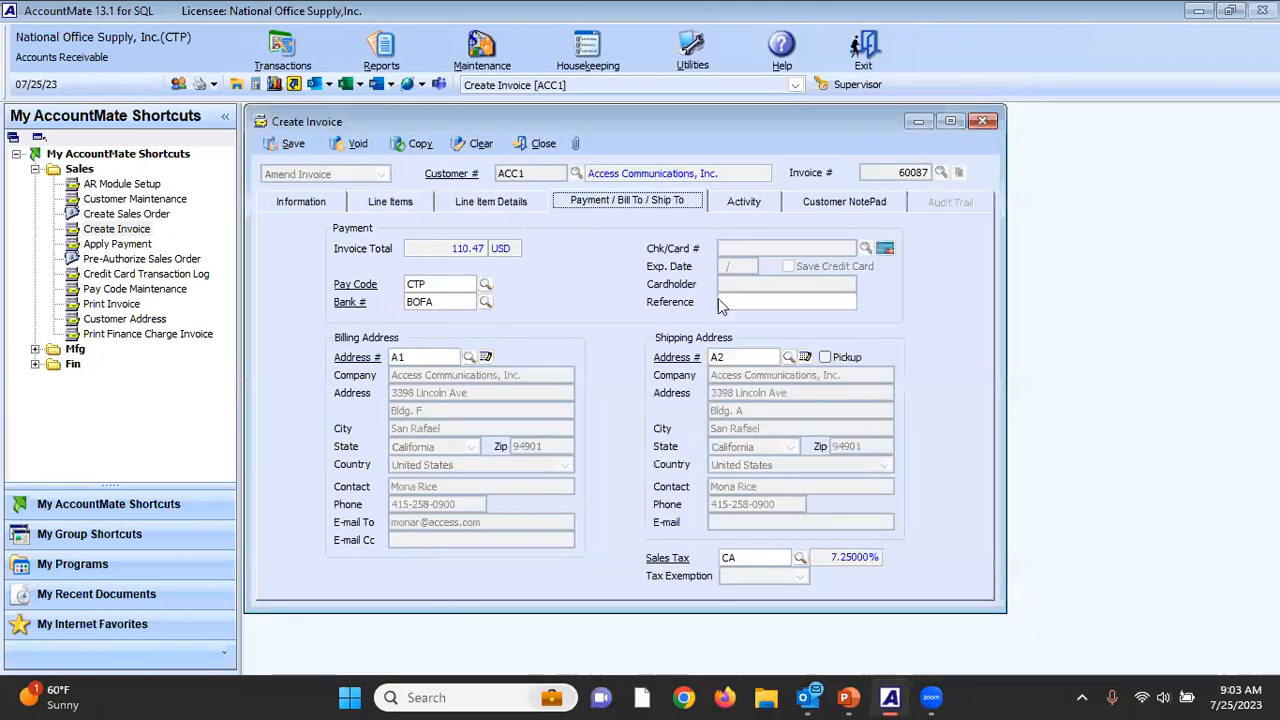
pyautogui.click(474, 146)
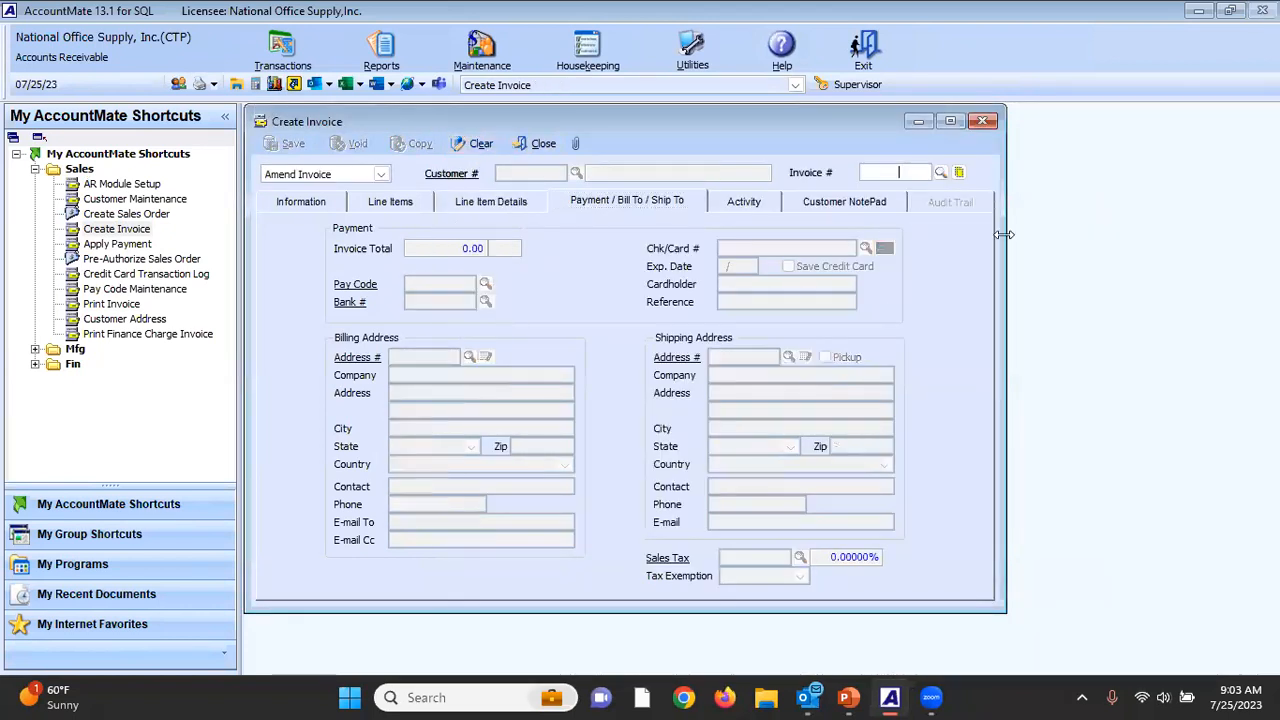
# Open invoice 60088 for amendment and display the record of its sales tax code.
pyautogui.click(941, 174)
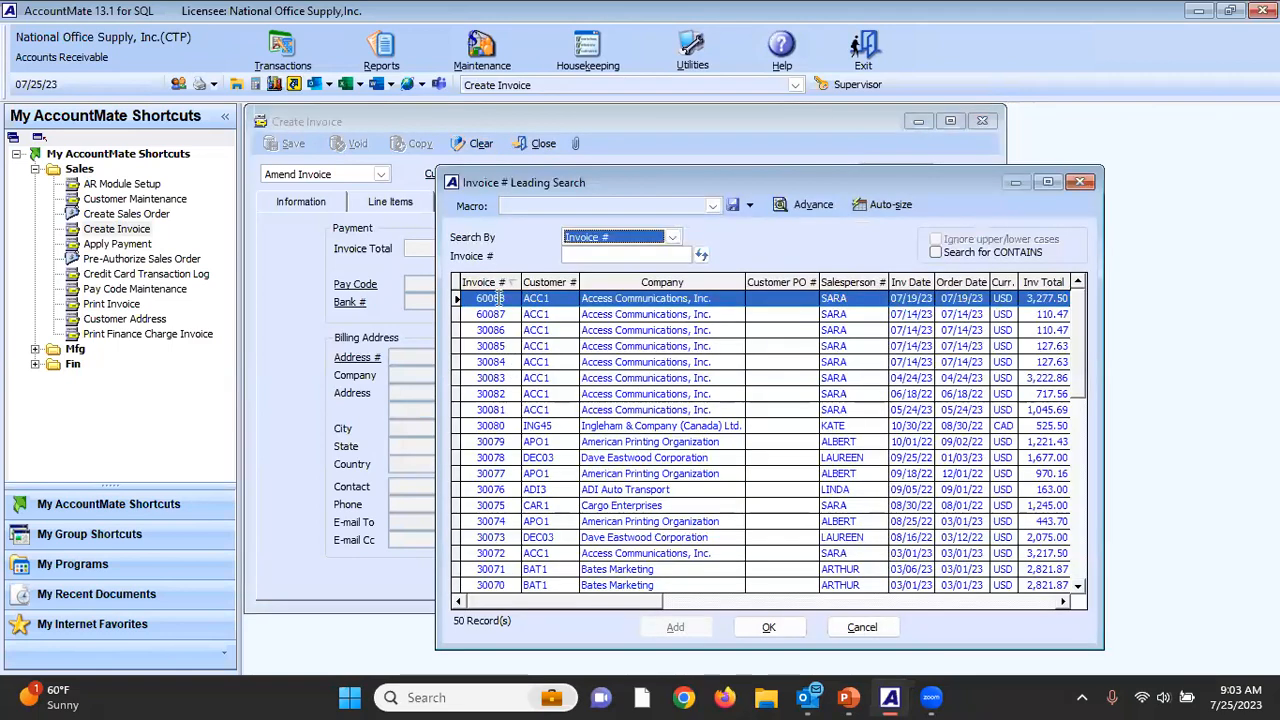
pyautogui.doubleClick(498, 297)
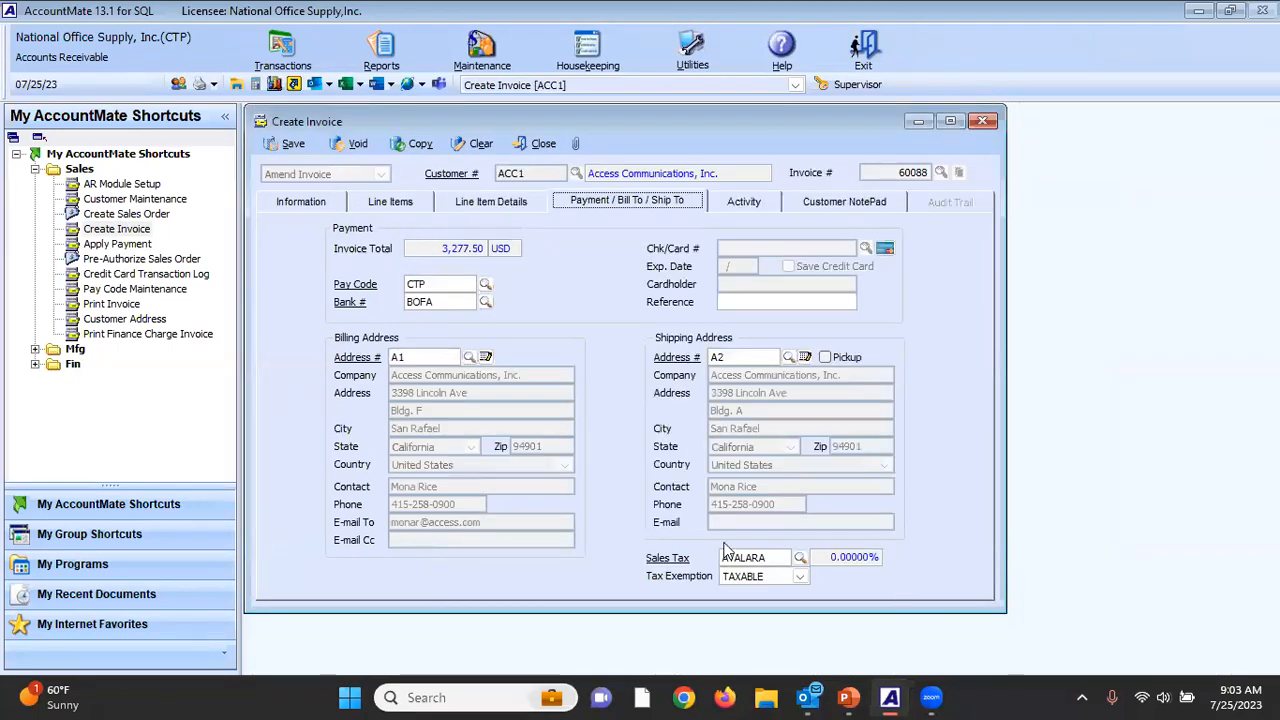
pyautogui.click(668, 560)
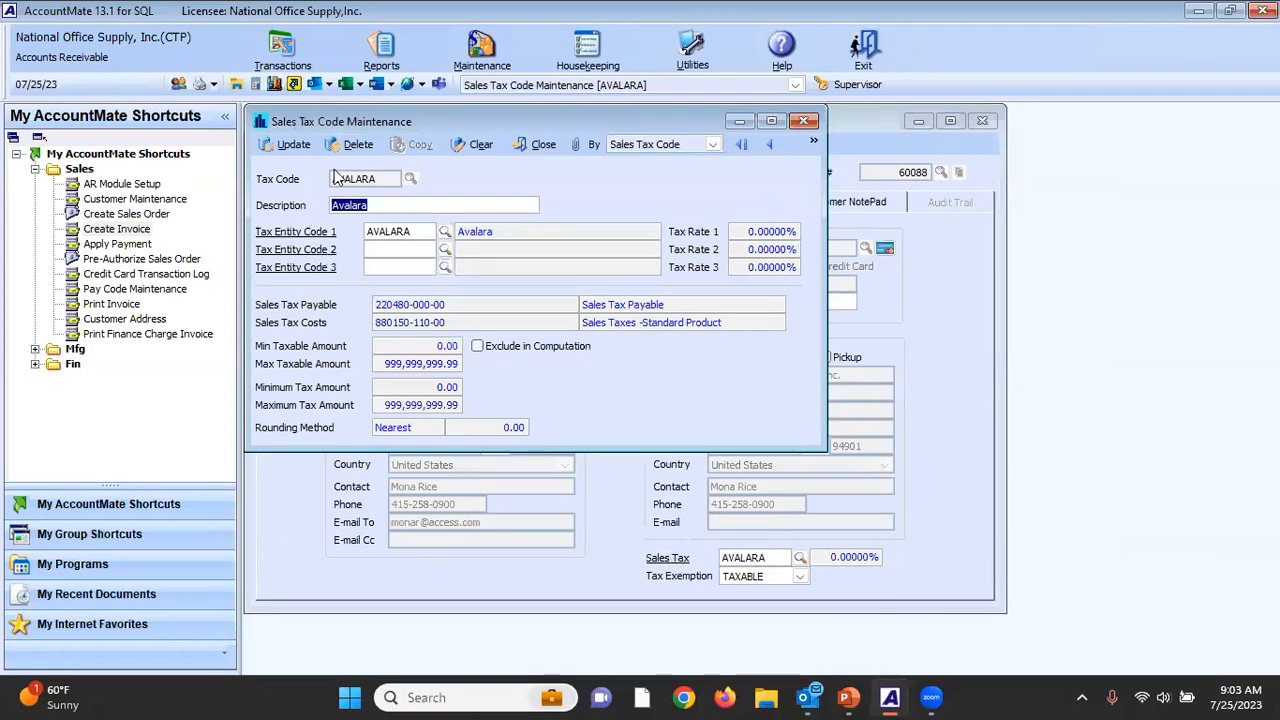
# Inspect the tax rate of the tax code's first tax entity, and close the tax entity and sales tax code records.
pyautogui.click(414, 232)
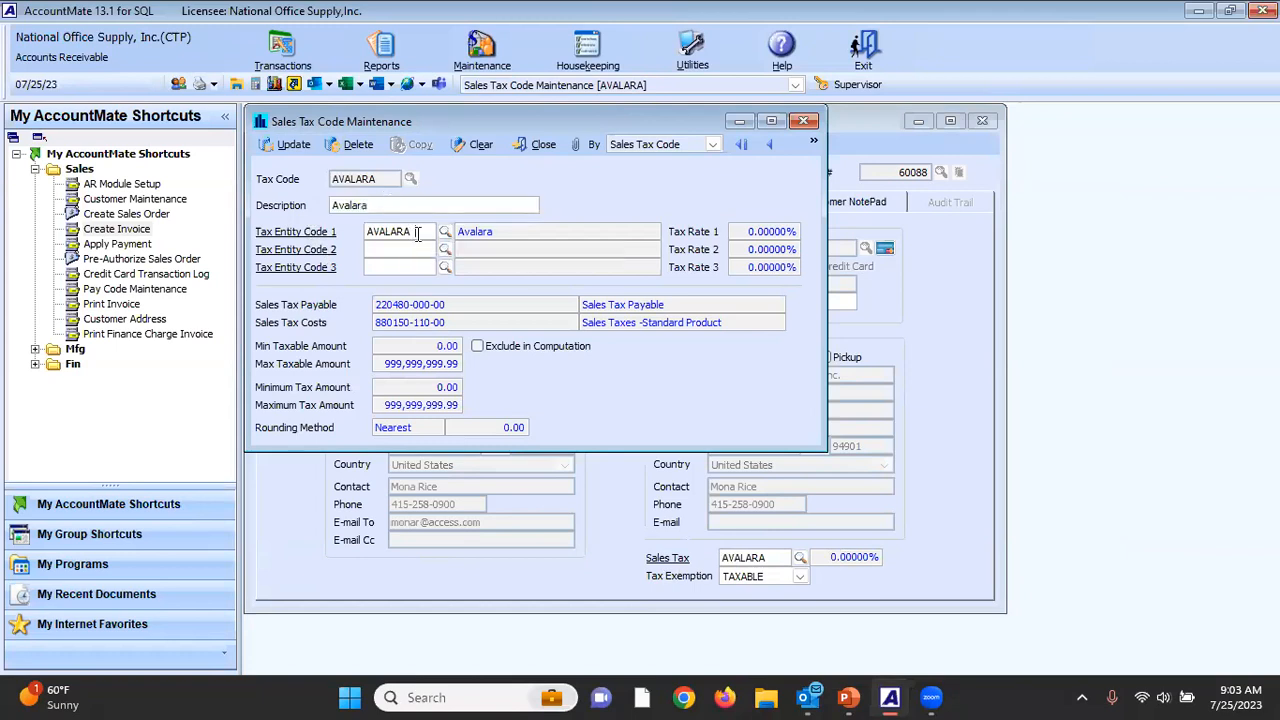
pyautogui.click(294, 233)
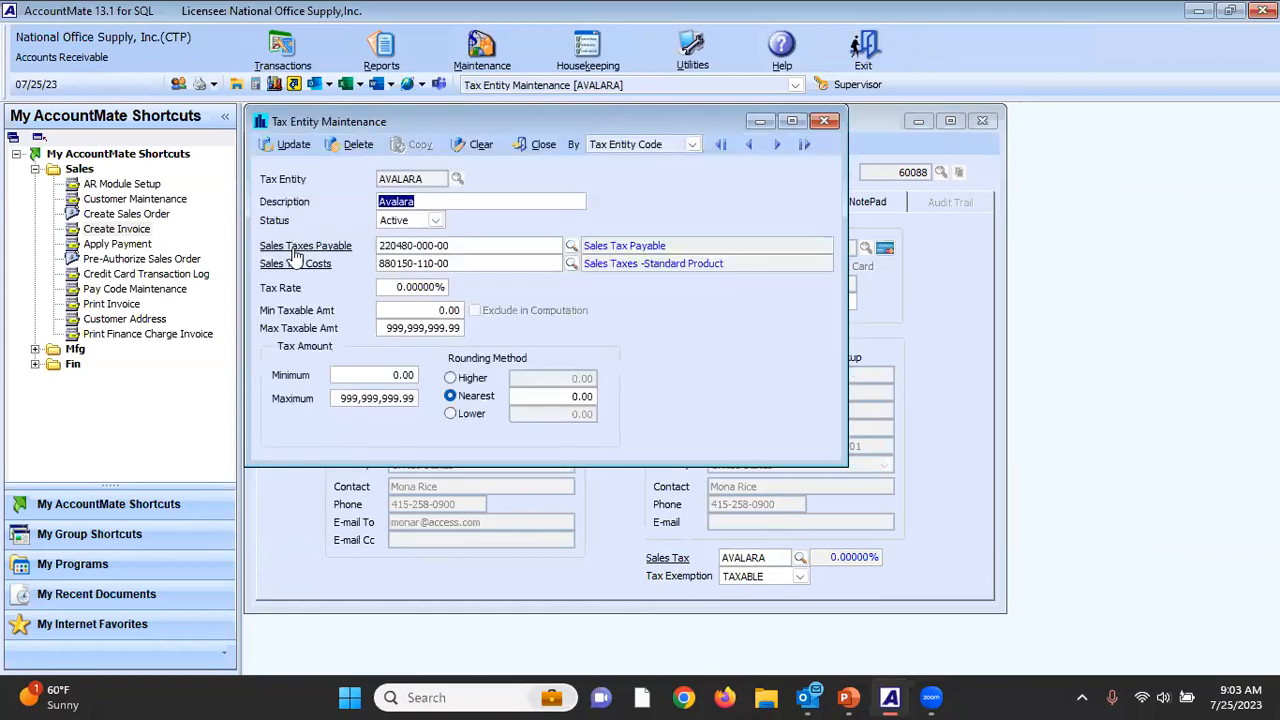
pyautogui.click(420, 288)
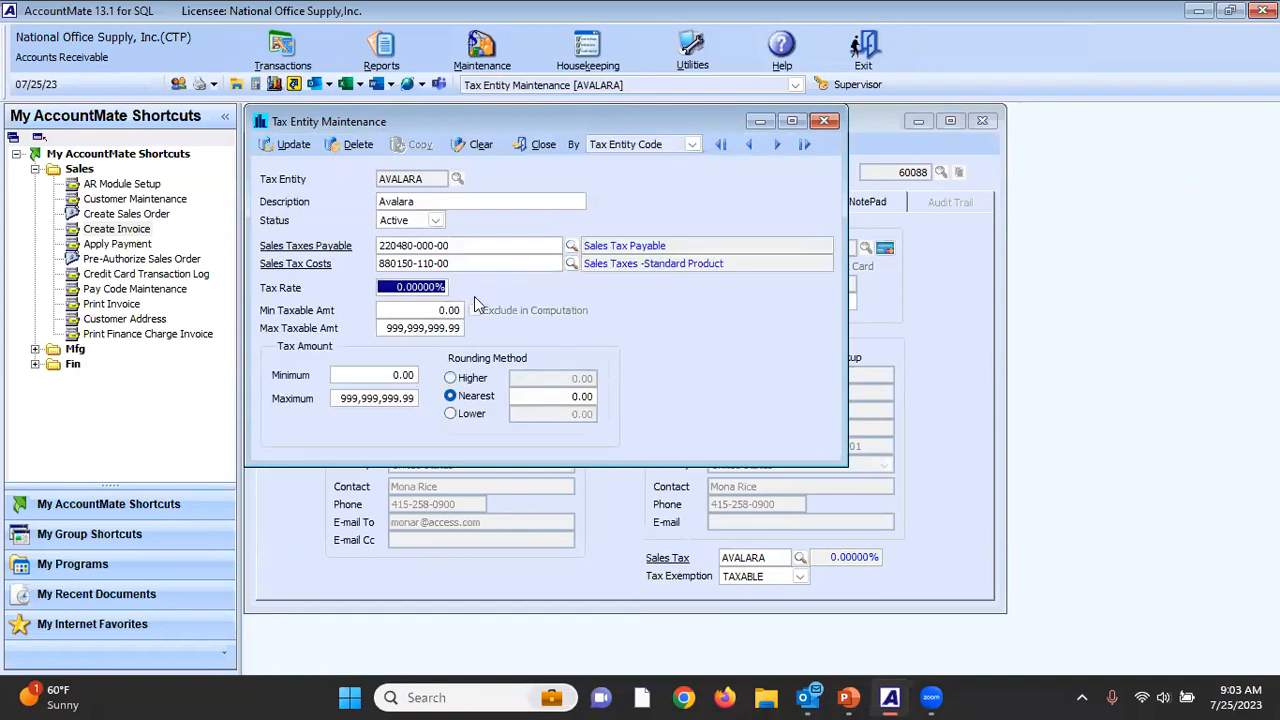
pyautogui.click(549, 144)
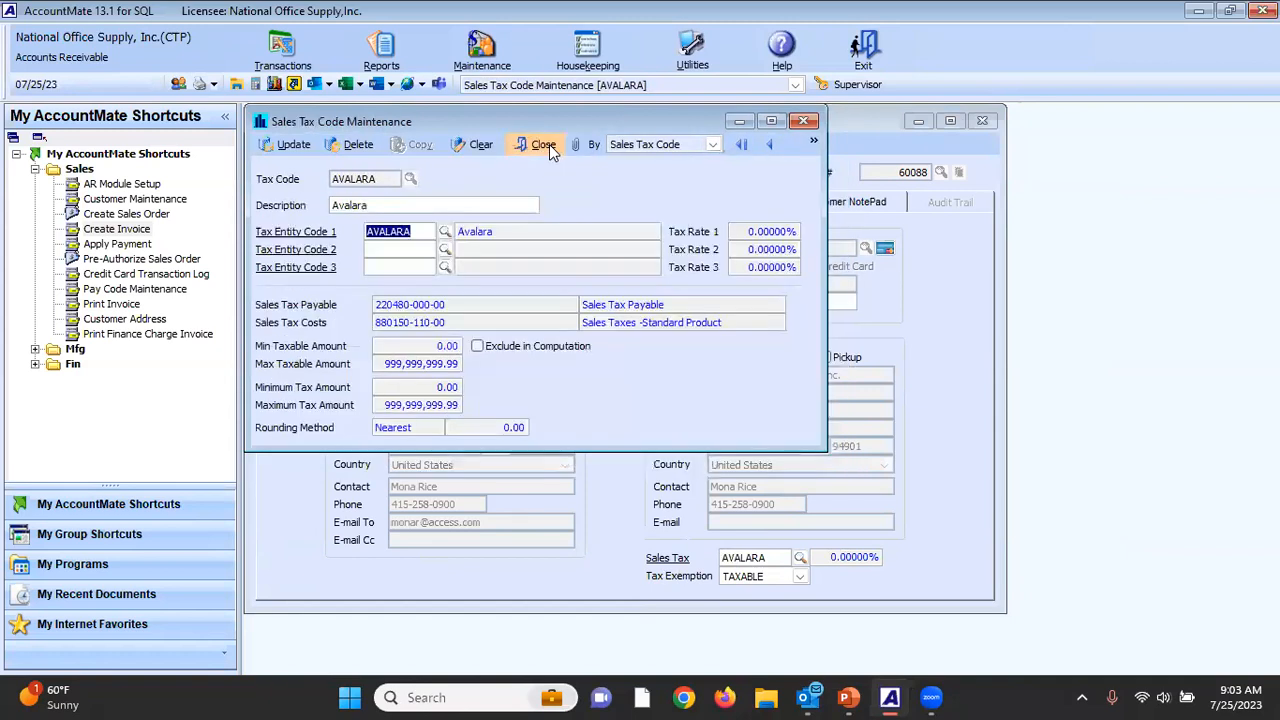
pyautogui.click(543, 144)
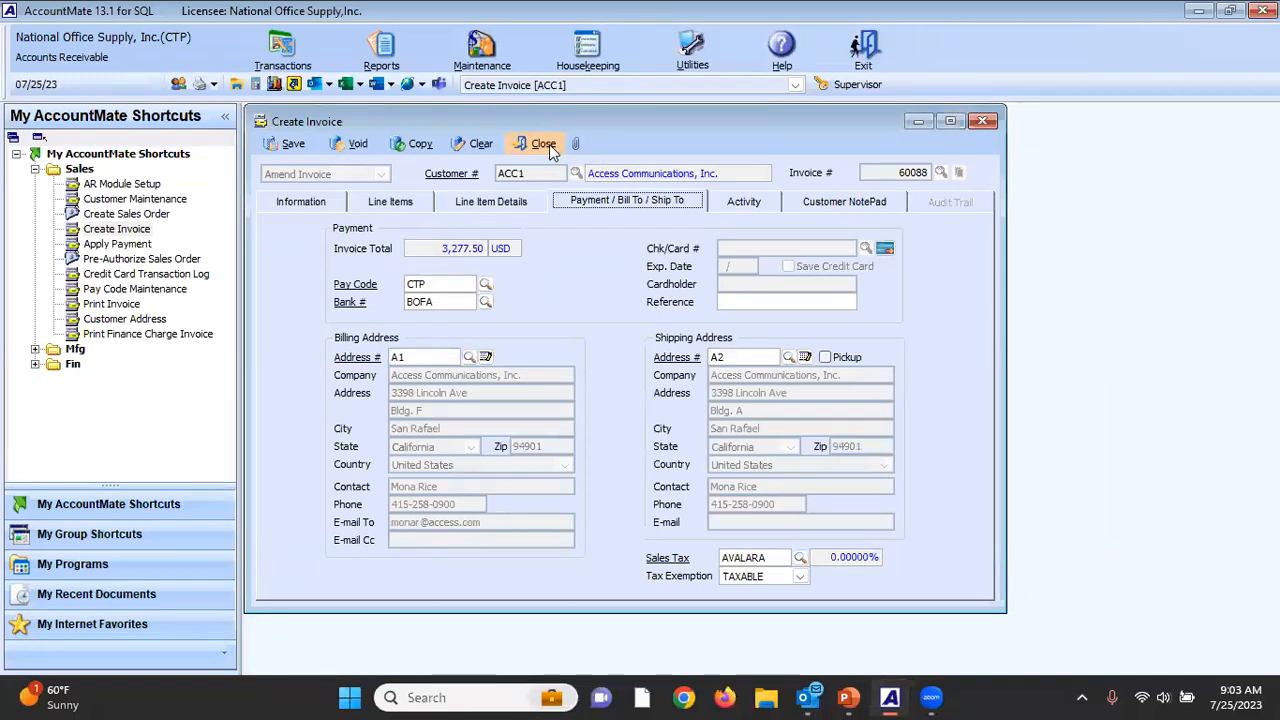
# Show the invoice's line items and open the inventory record of item CONFERENCE TABLE A11.
pyautogui.click(393, 205)
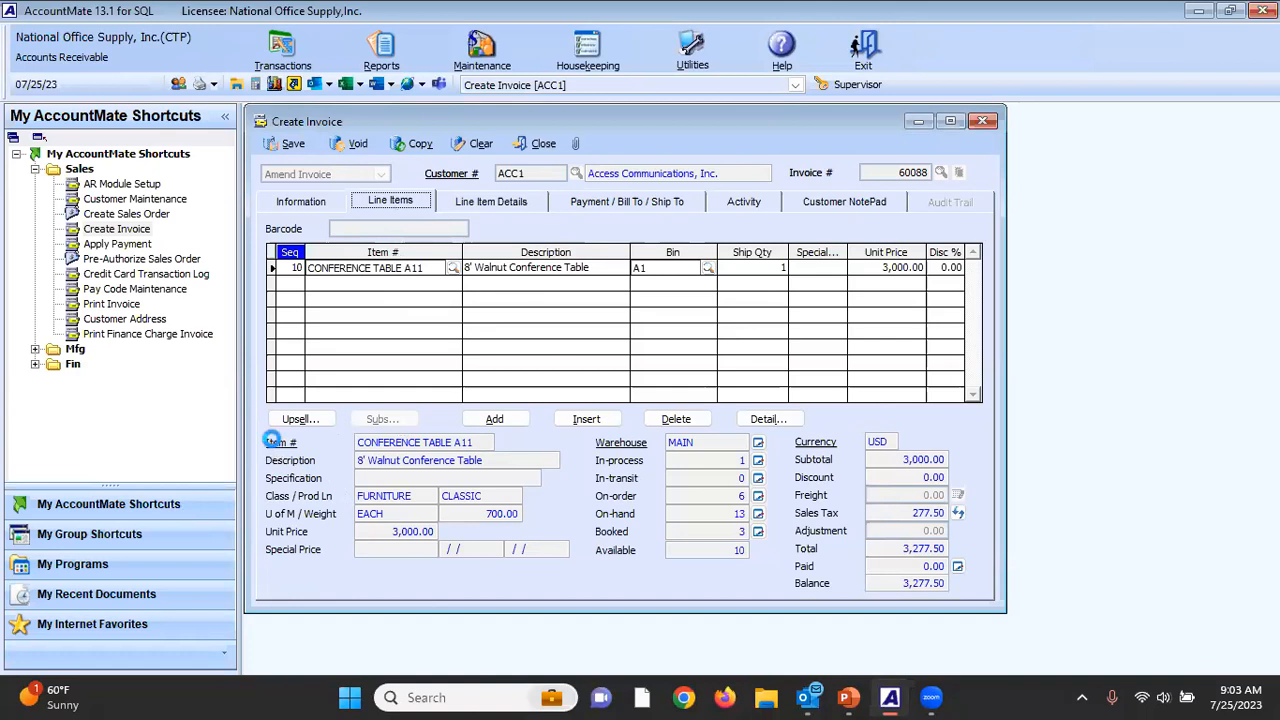
pyautogui.click(272, 441)
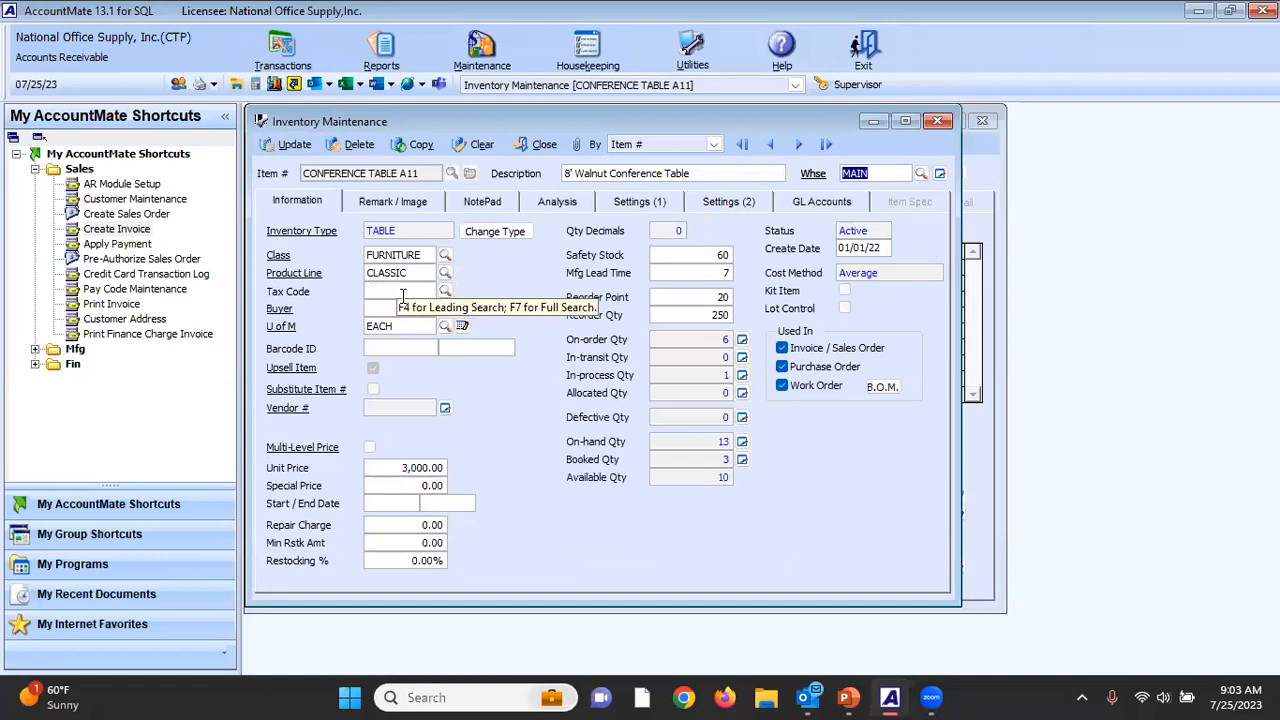
# Look up the available tax codes for the conference table item, then close the lookup and the inventory record.
pyautogui.click(445, 291)
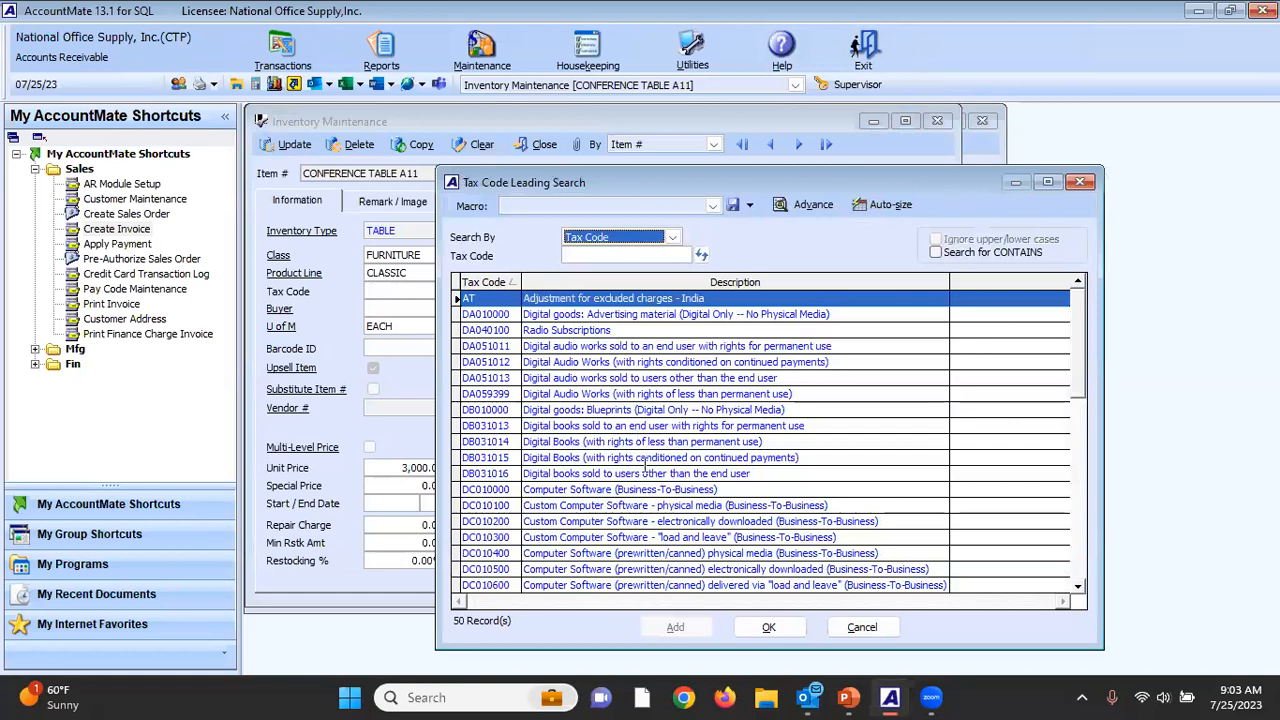
pyautogui.click(1080, 181)
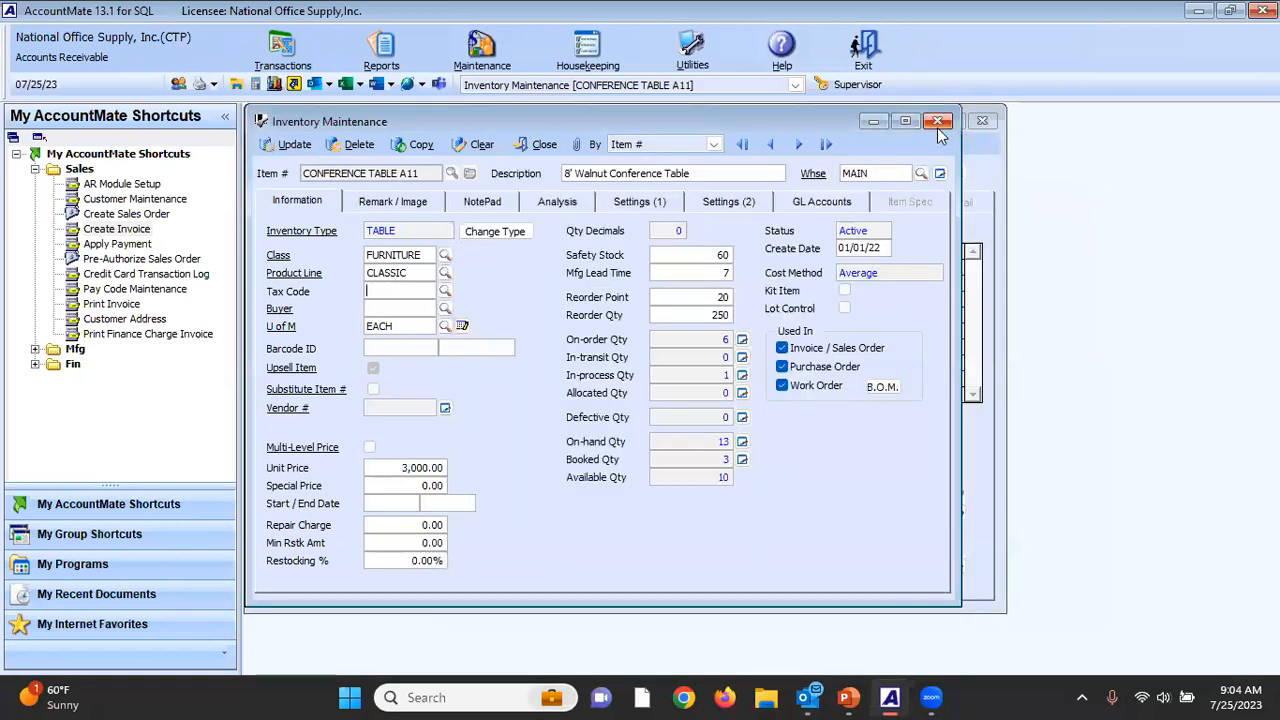
pyautogui.click(937, 122)
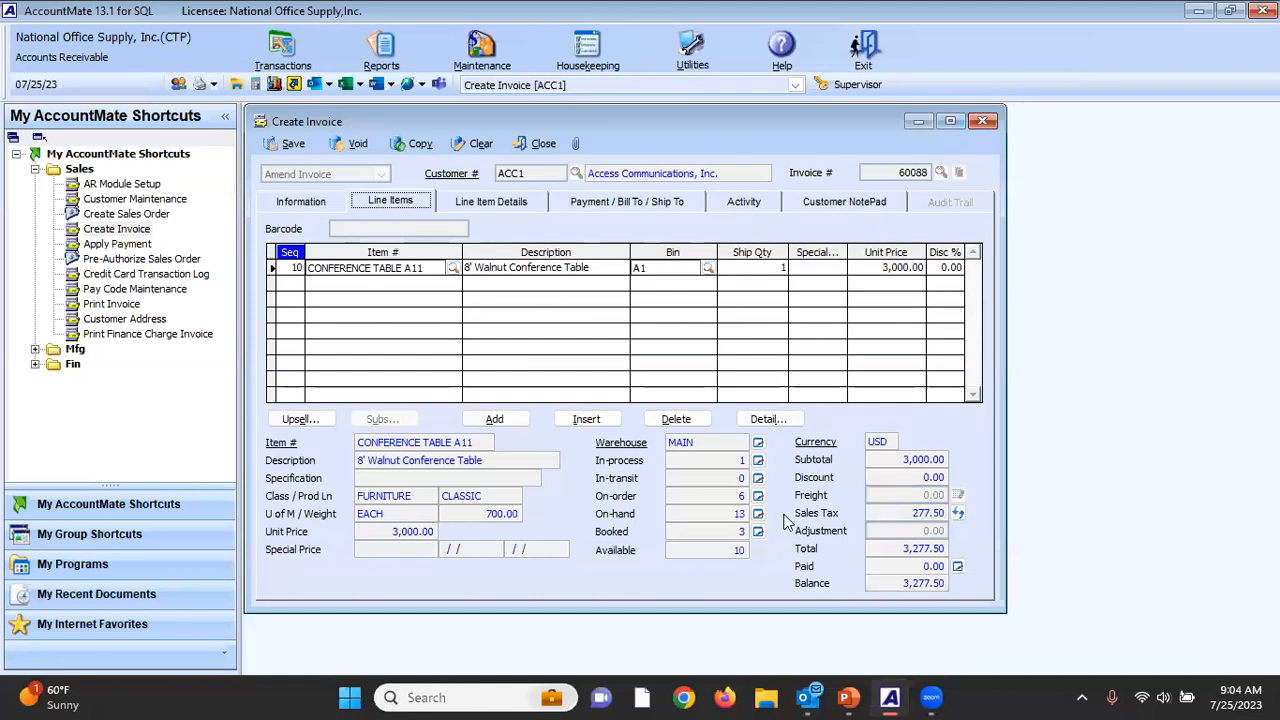
# Review the invoice's payment and shipping details and its line-item sales tax, and close the invoice without saving changes.
pyautogui.click(599, 204)
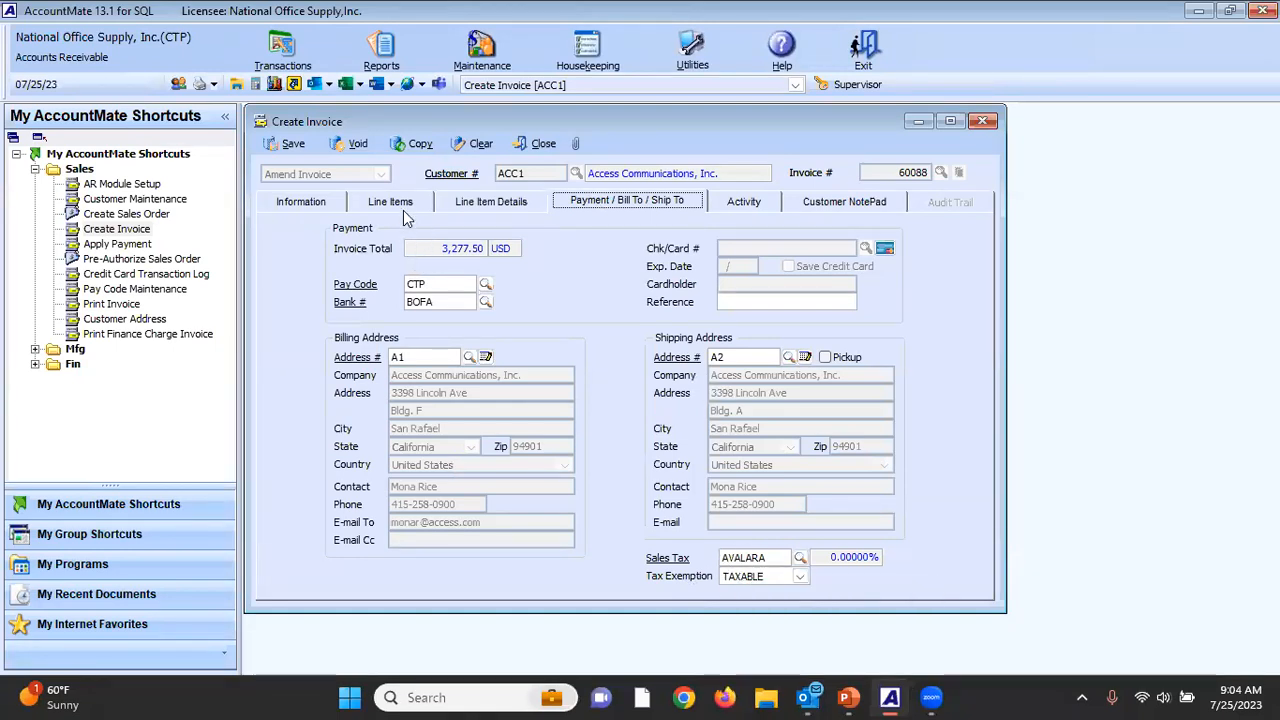
pyautogui.click(395, 204)
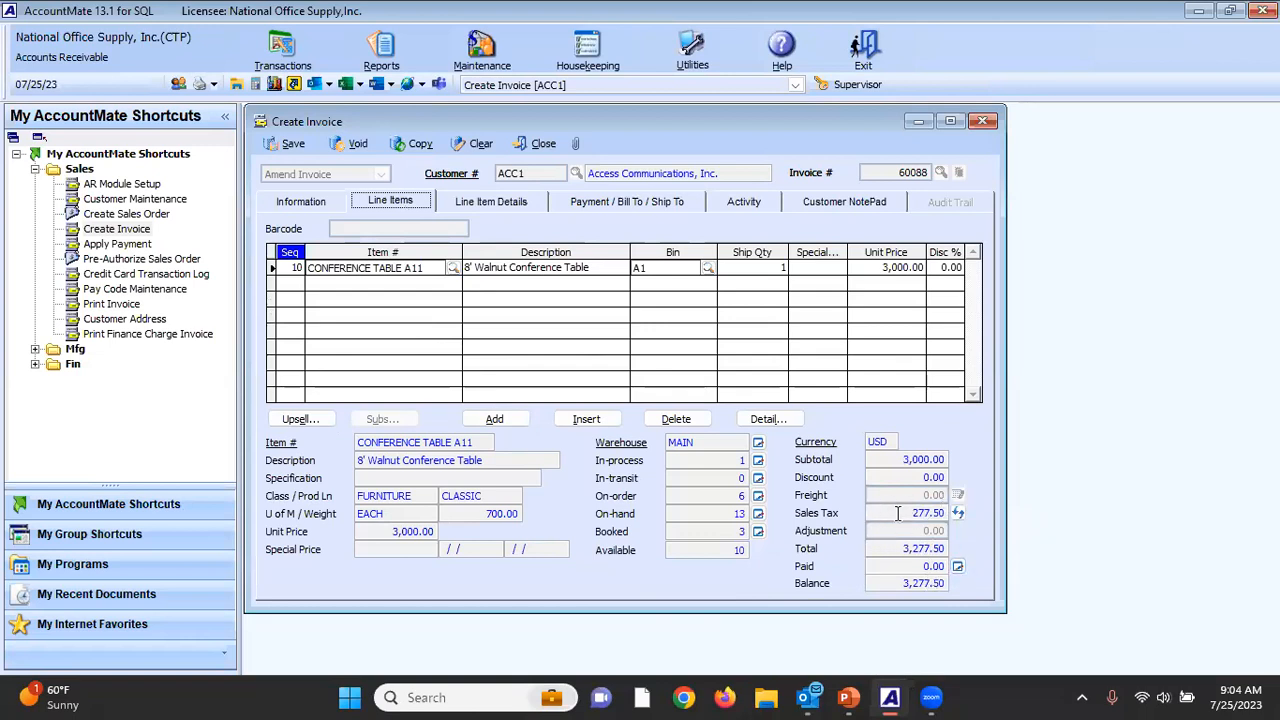
pyautogui.click(540, 143)
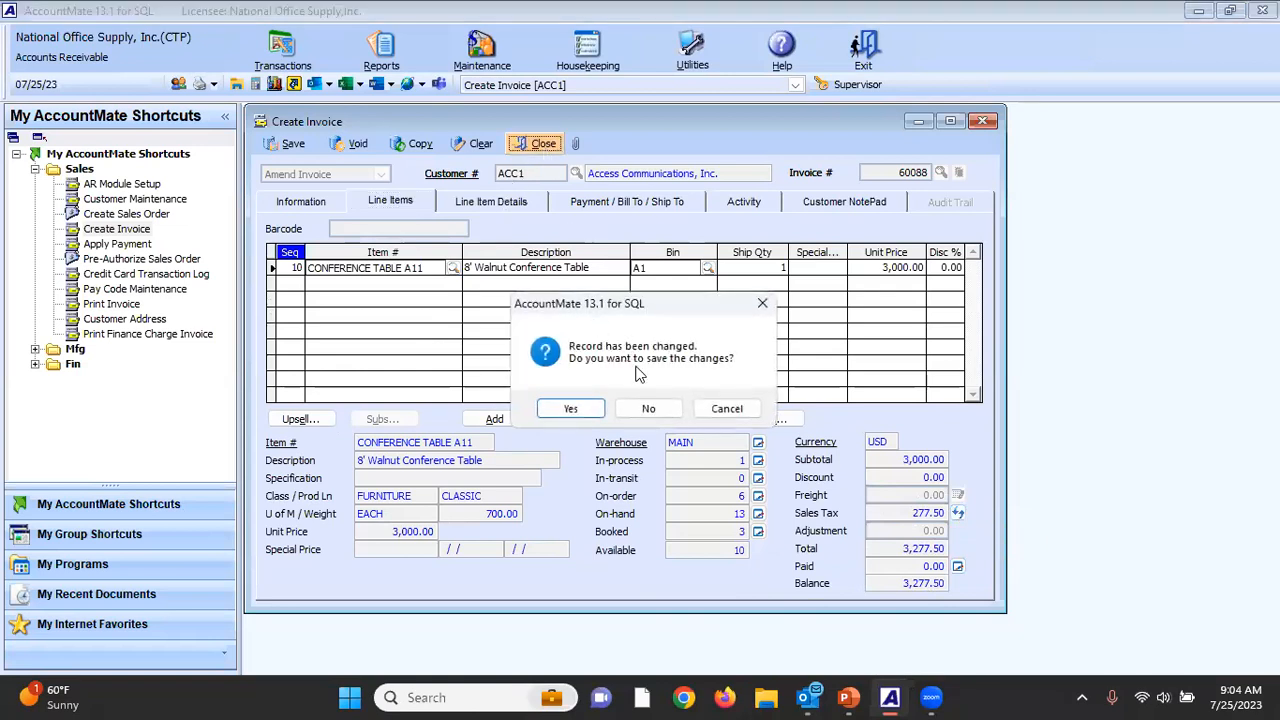
pyautogui.click(648, 410)
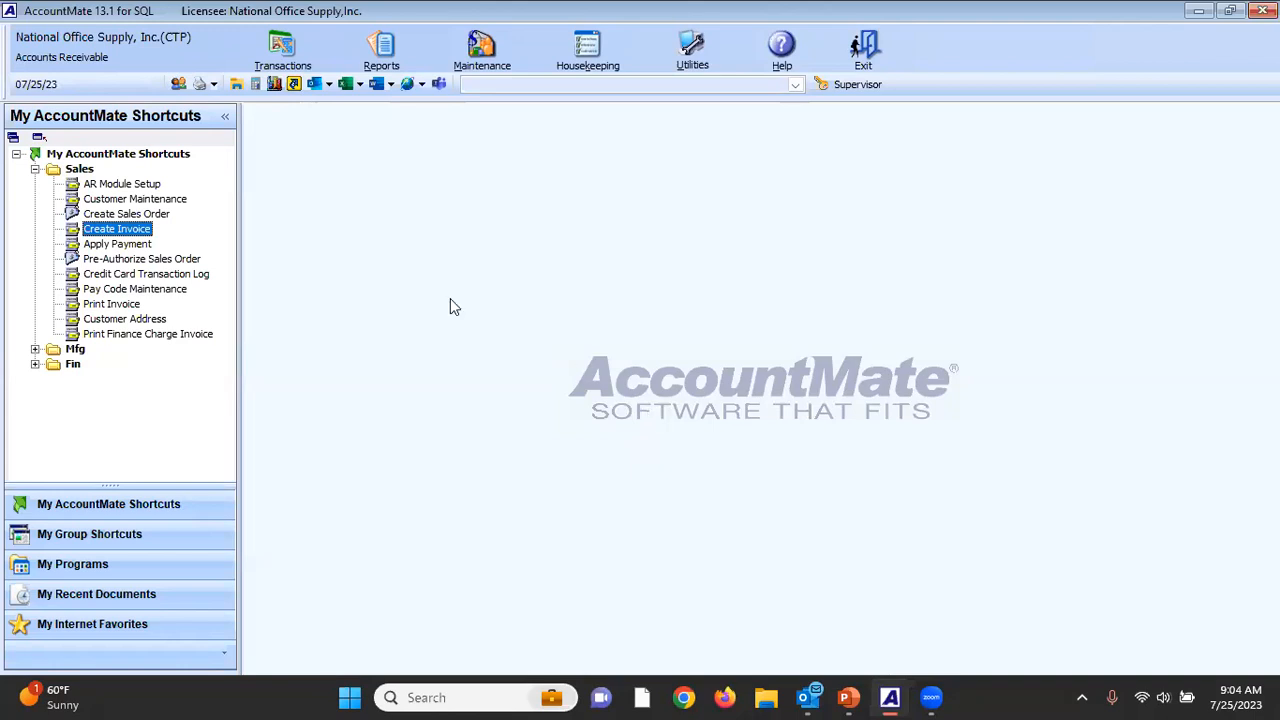
# Switch to company [999] National Office Supply, Inc. and display the integration settings of the AR Module Setup.
pyautogui.click(133, 45)
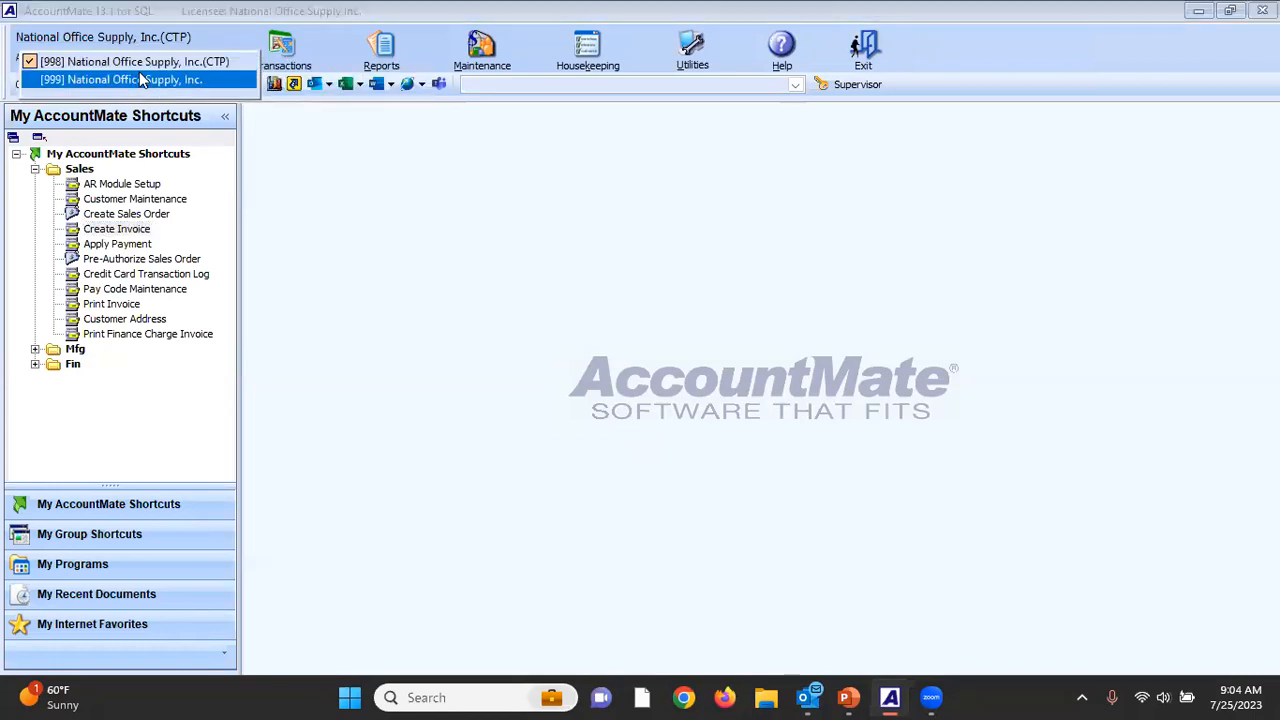
pyautogui.click(139, 74)
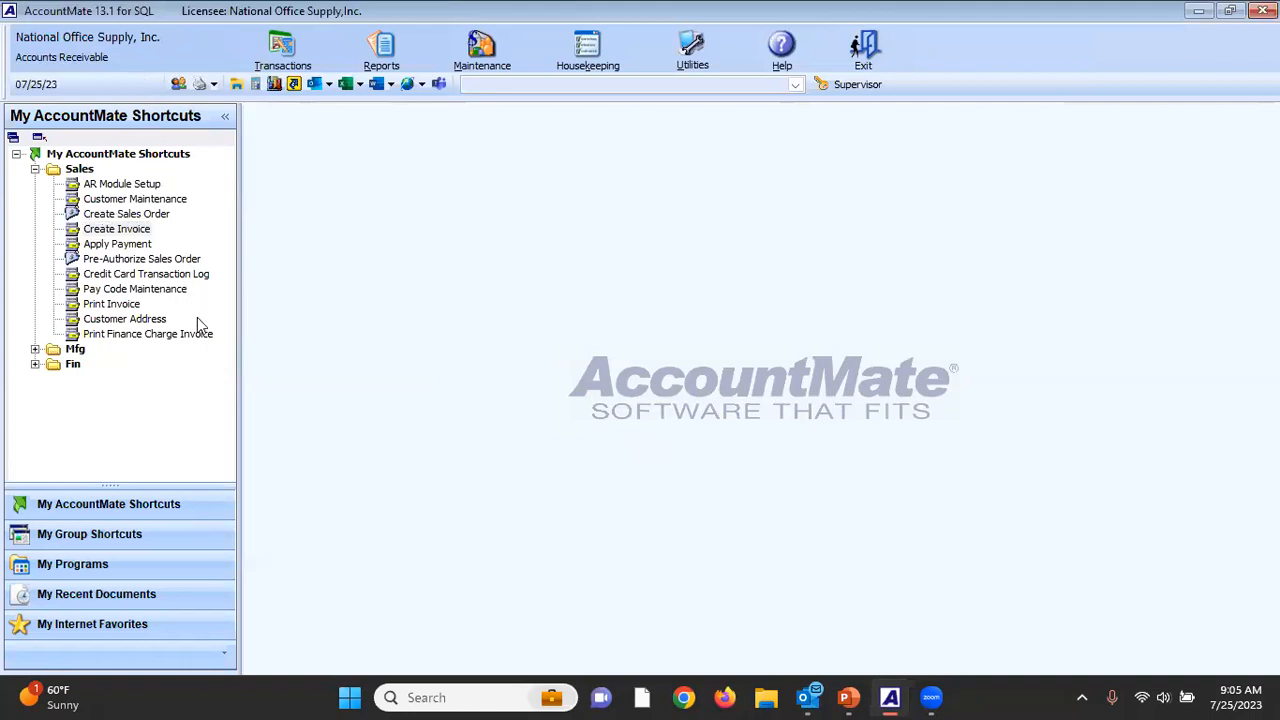
pyautogui.doubleClick(125, 184)
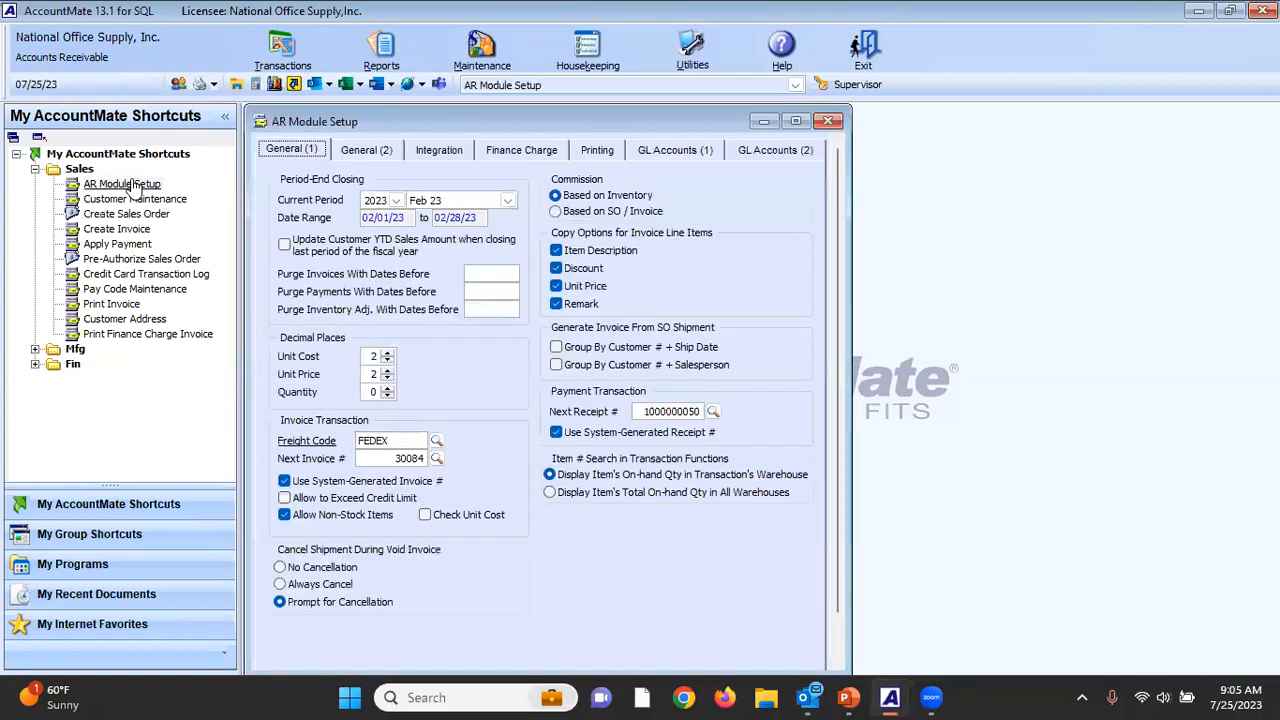
pyautogui.click(432, 152)
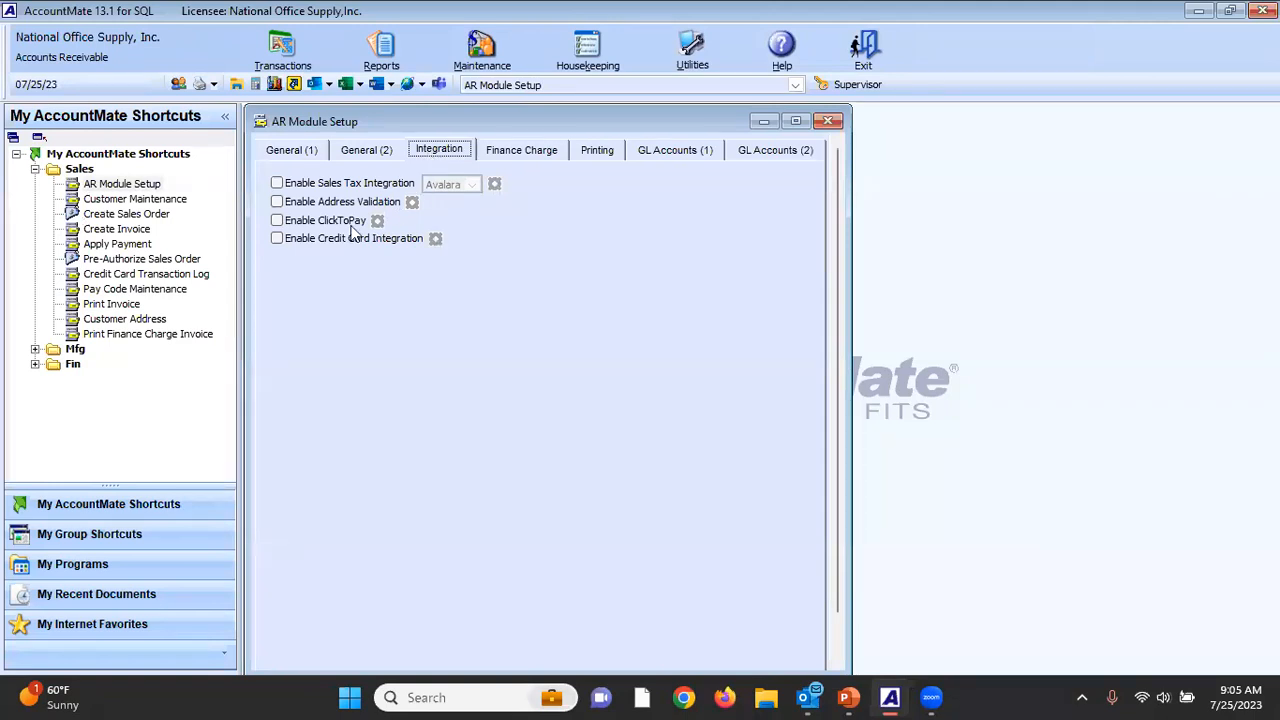
# Enable address validation, select Avalara AvaTax as the provider, inspect its connection fields, and cancel the setup.
pyautogui.click(278, 204)
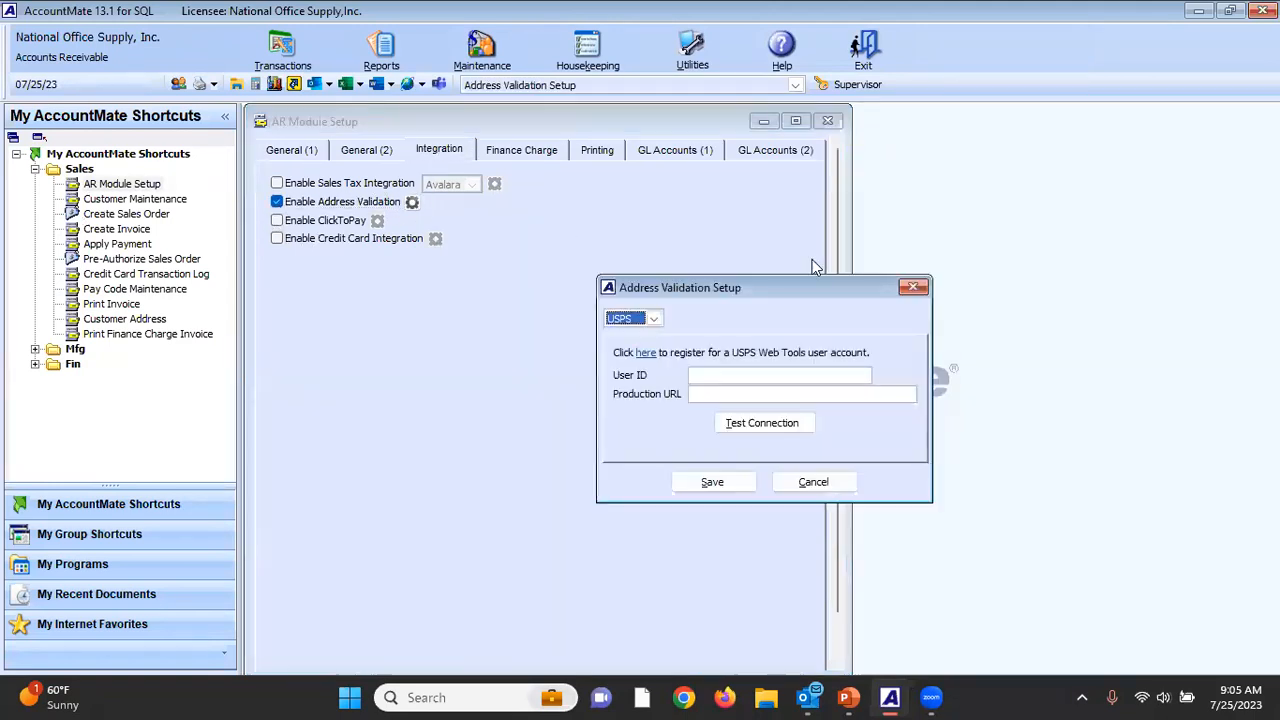
pyautogui.click(654, 318)
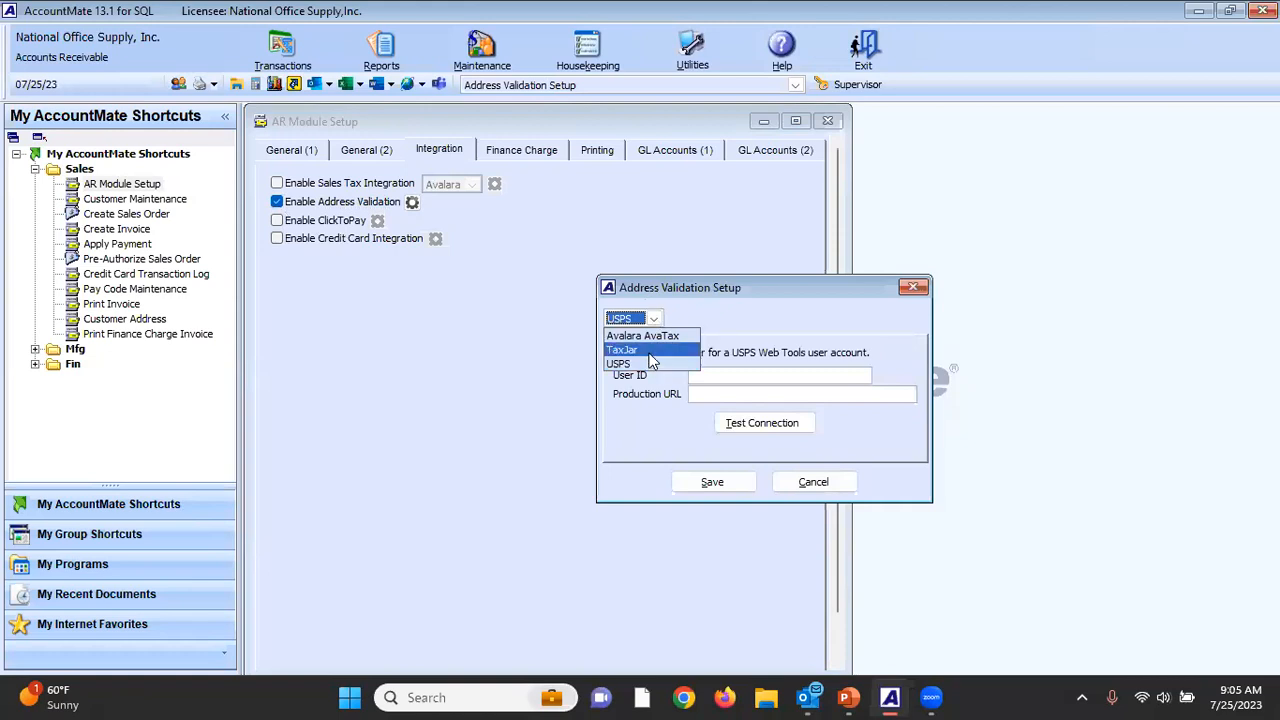
pyautogui.click(650, 336)
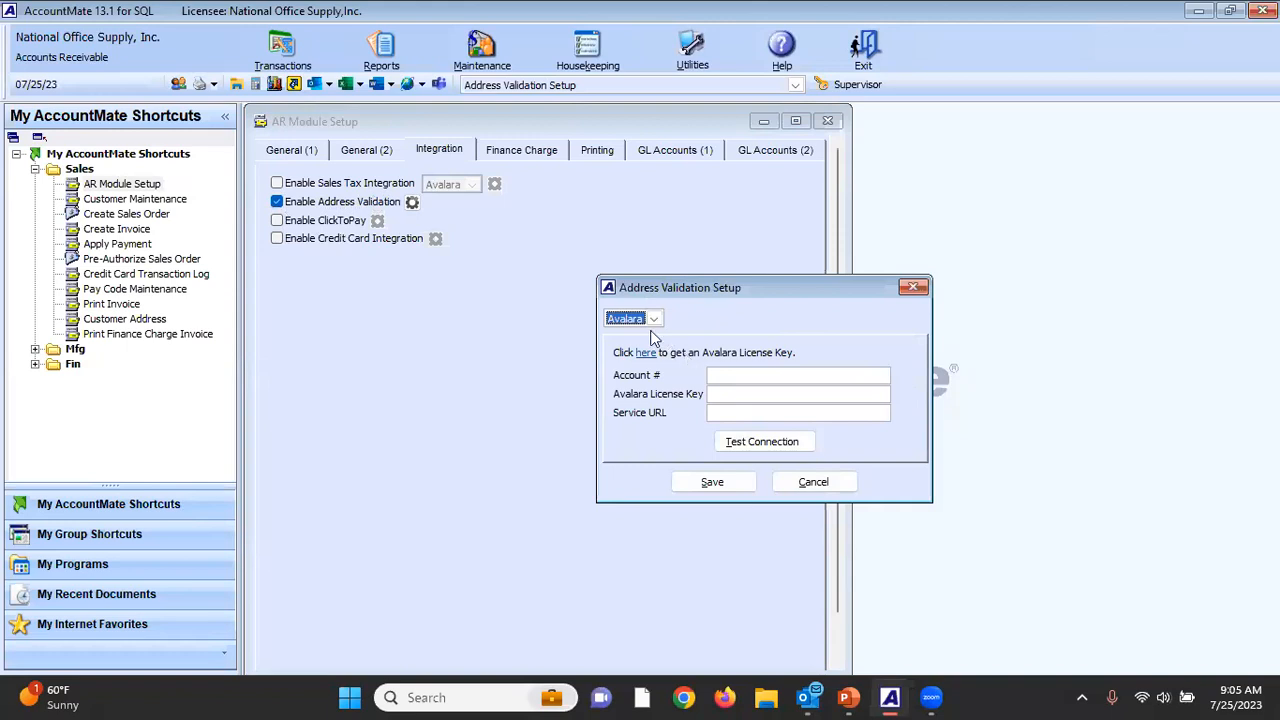
pyautogui.click(729, 380)
pyautogui.click(731, 394)
pyautogui.click(734, 410)
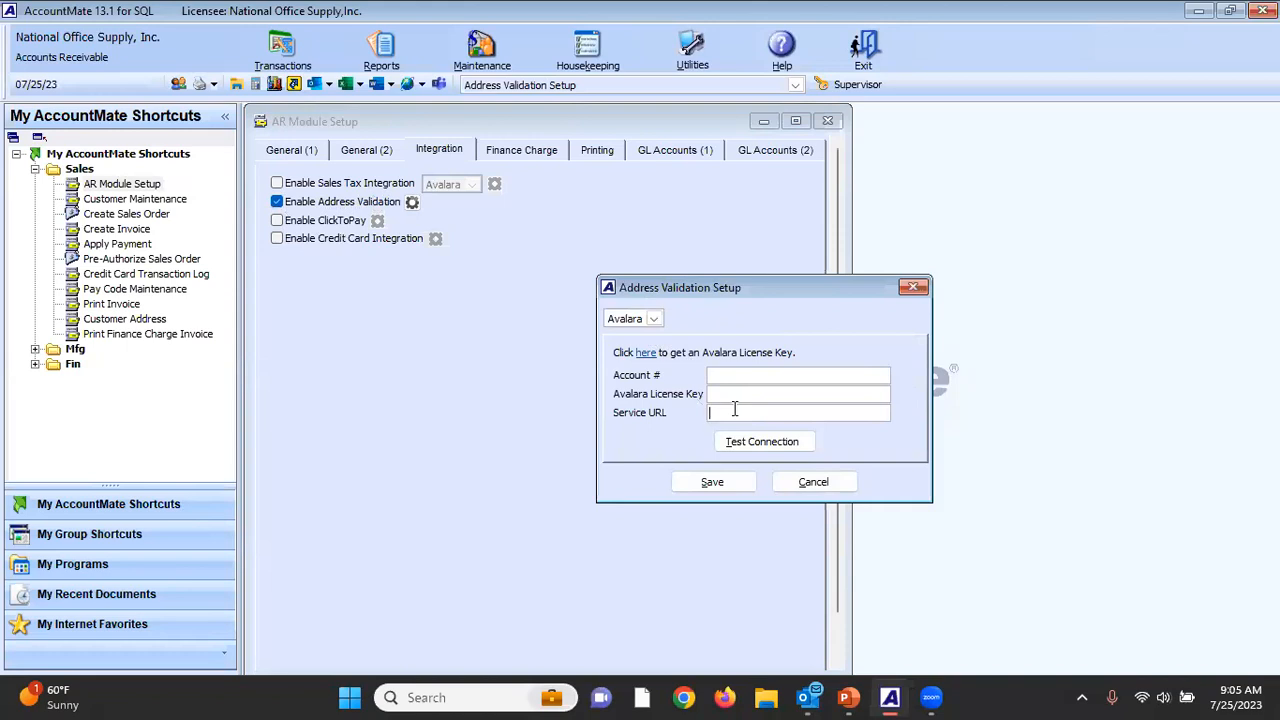
pyautogui.click(811, 484)
pyautogui.click(811, 484)
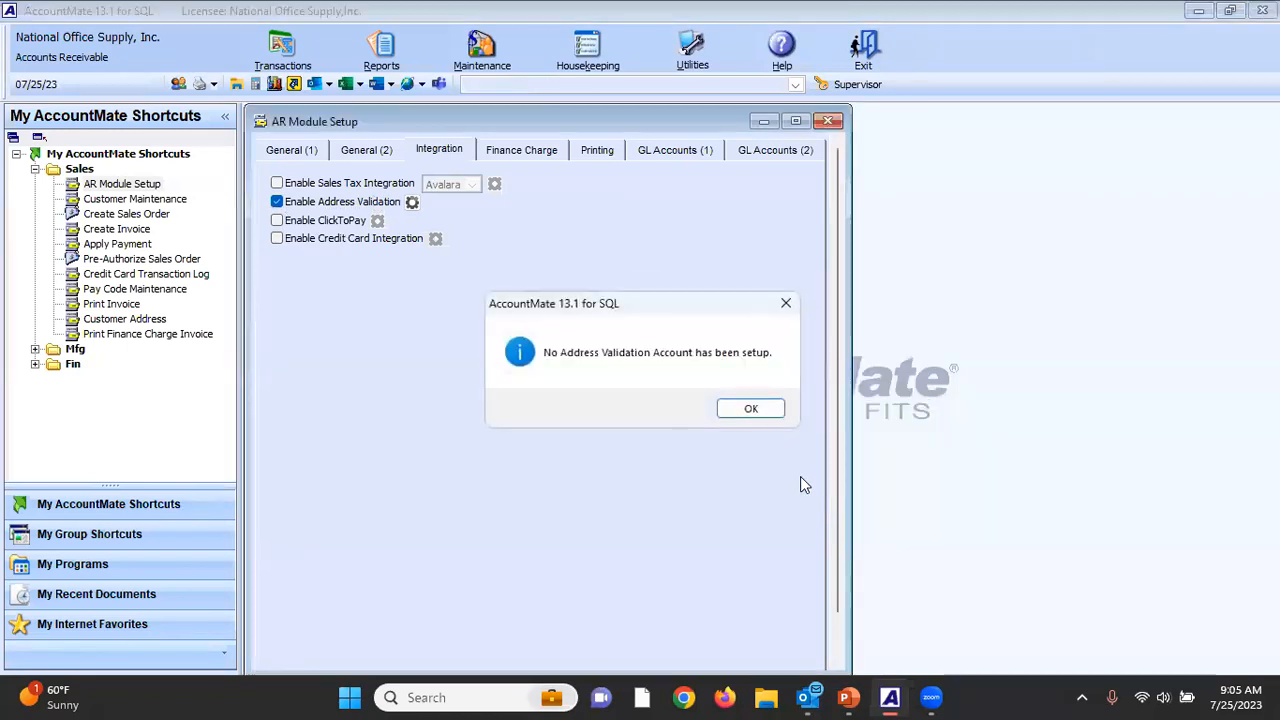
pyautogui.click(757, 408)
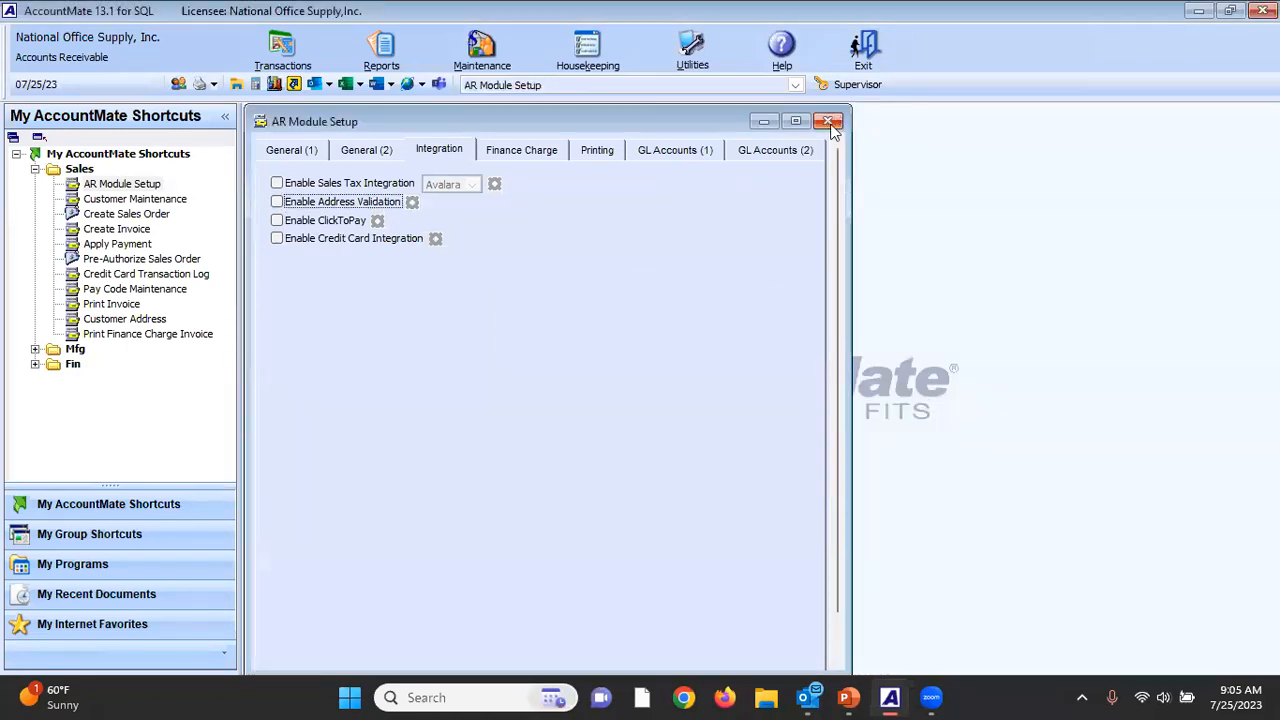
# Close the AR Module Setup and switch back to company [998] National Office Supply, Inc.(CTP).
pyautogui.click(828, 121)
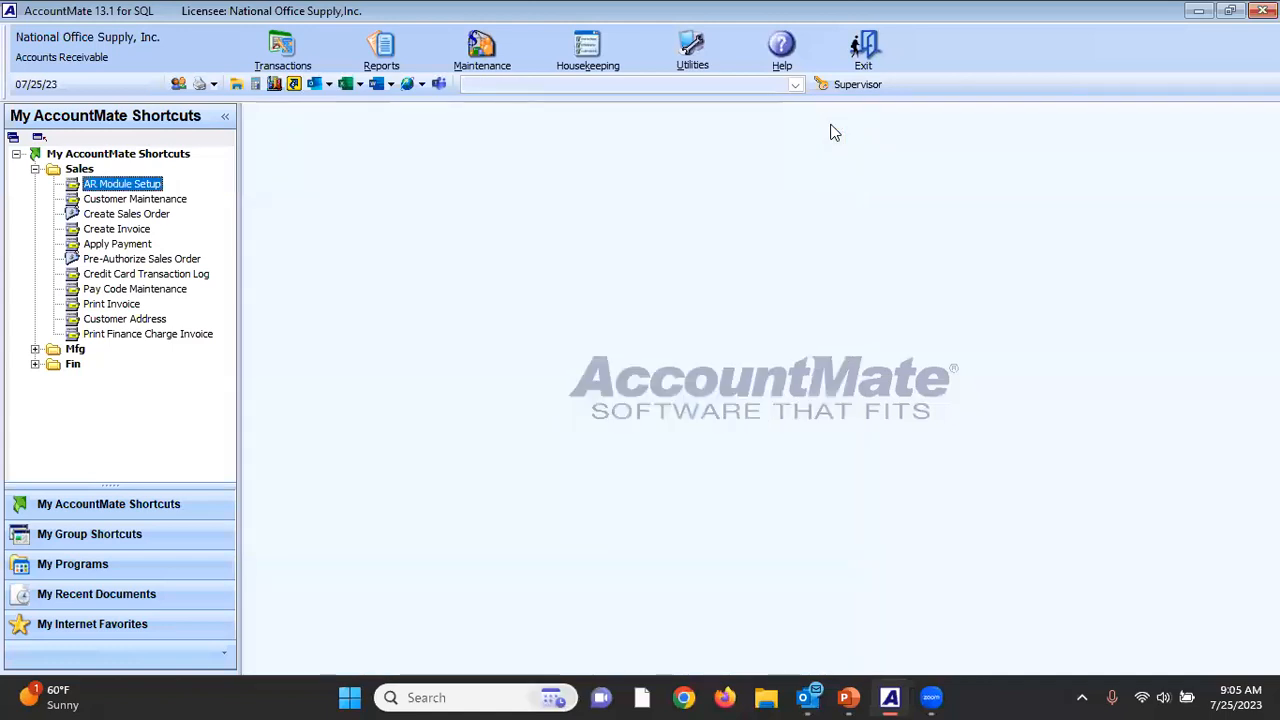
pyautogui.click(142, 38)
pyautogui.click(143, 61)
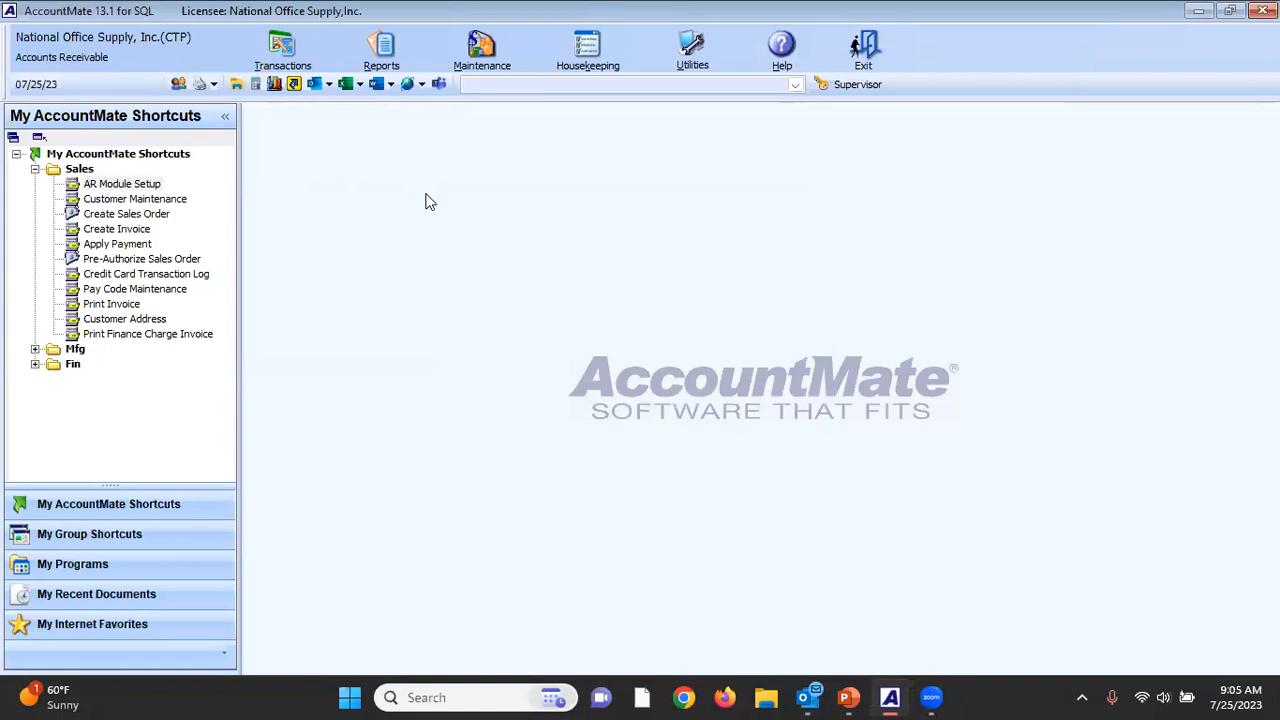
# Open address record A5 of customer Access Communications, Inc. in Customer Address Maintenance.
pyautogui.click(157, 319)
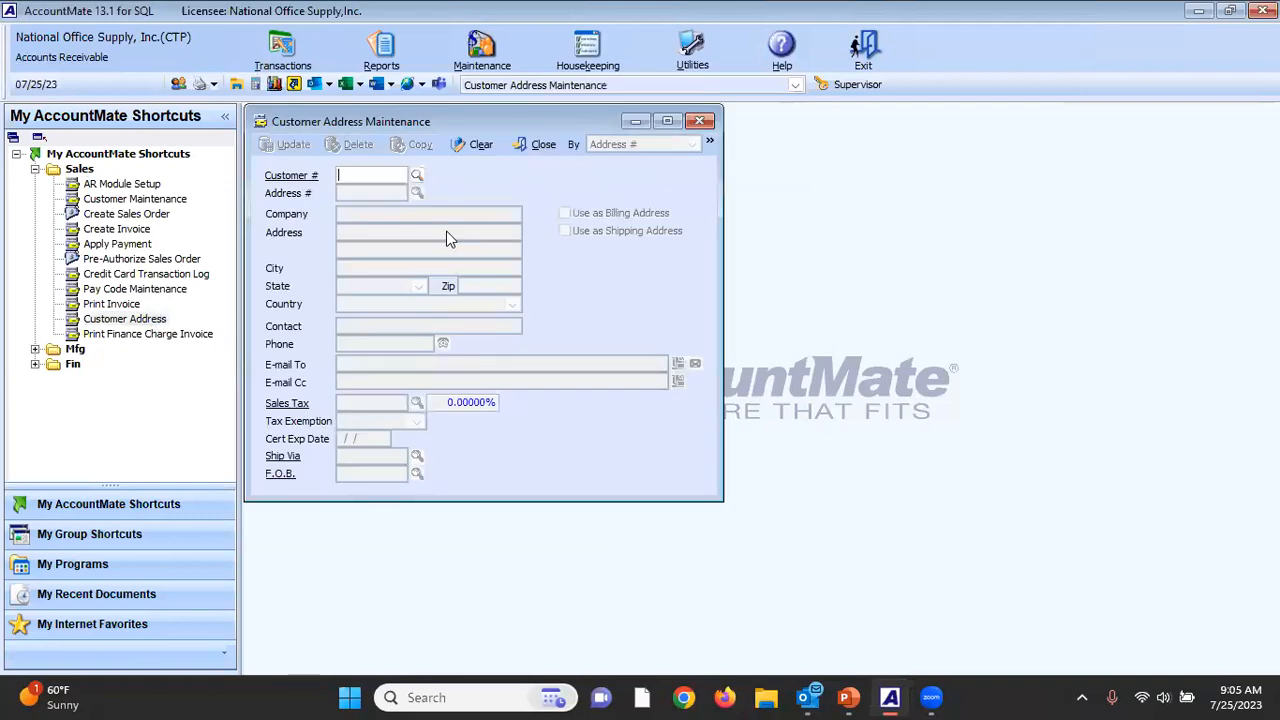
pyautogui.write('ACC1')
pyautogui.press('Tab')
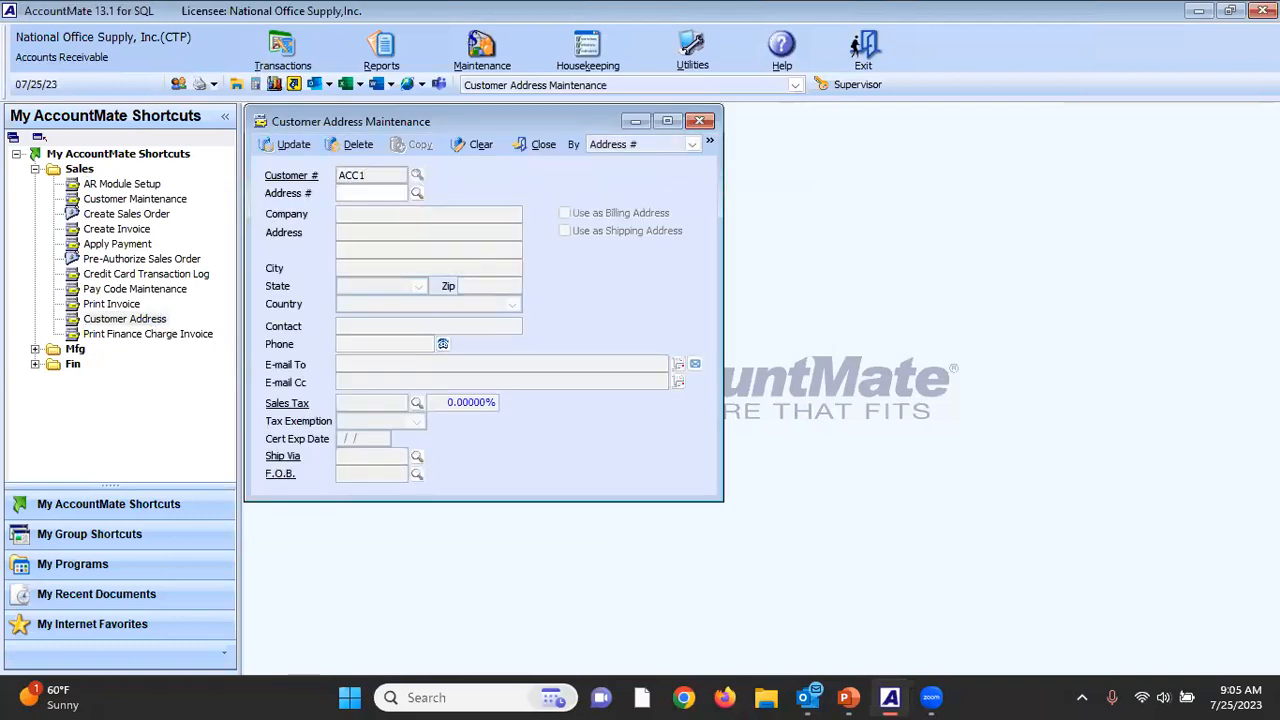
pyautogui.click(420, 195)
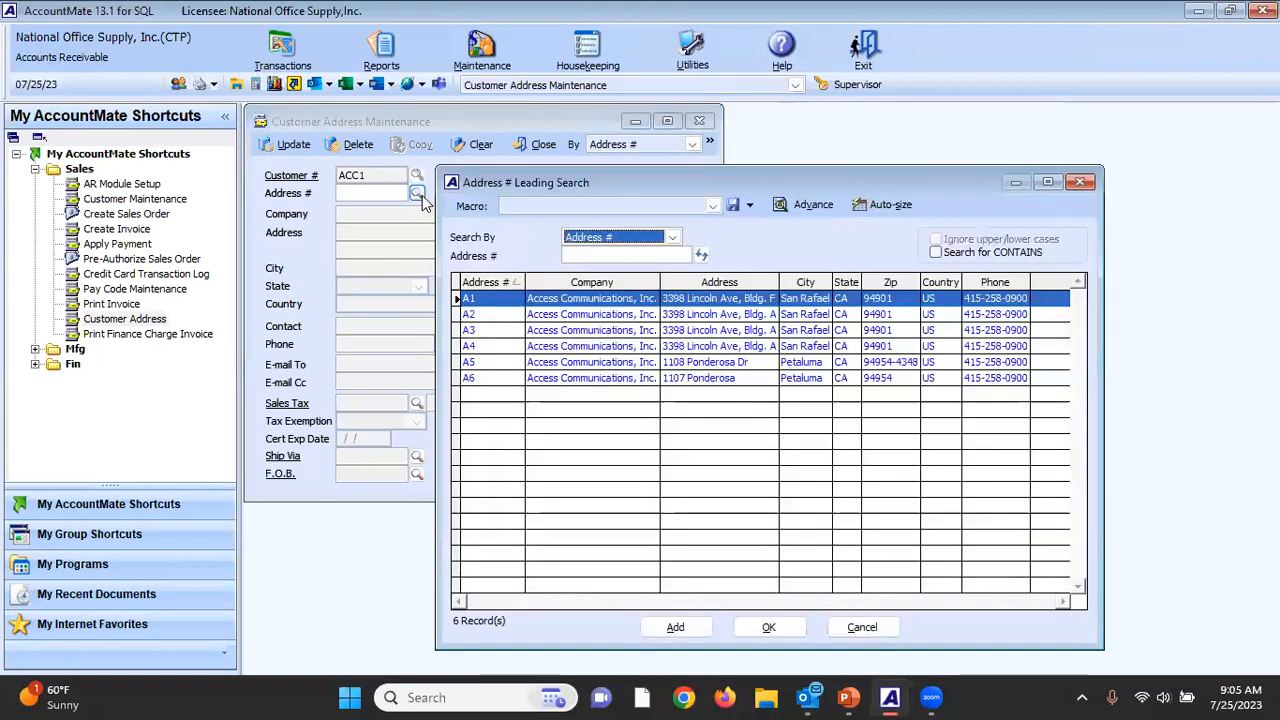
pyautogui.doubleClick(485, 362)
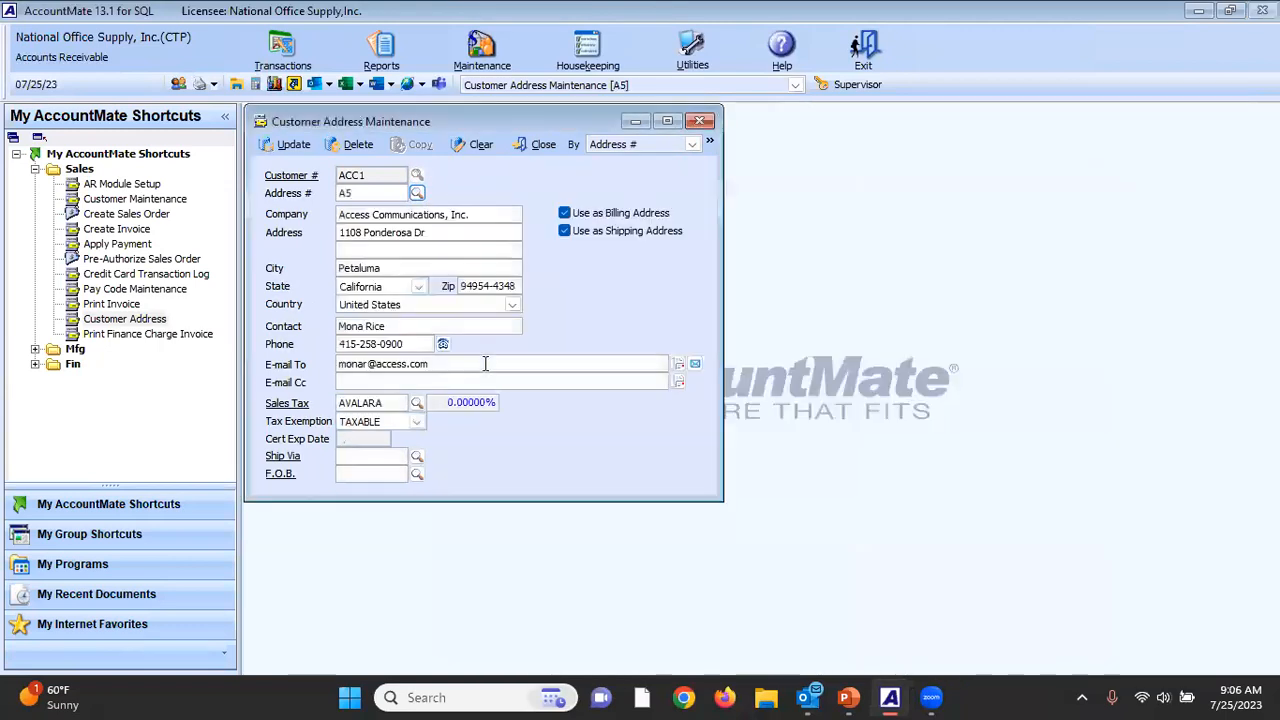
# Change the street suffix in the customer's address to St and run the address validation.
pyautogui.click(455, 232)
pyautogui.press('BackSpace')
pyautogui.press('BackSpace')
pyautogui.write('St')
pyautogui.press('Tab')
pyautogui.press('Tab')
pyautogui.press('Tab')
pyautogui.press('Tab')
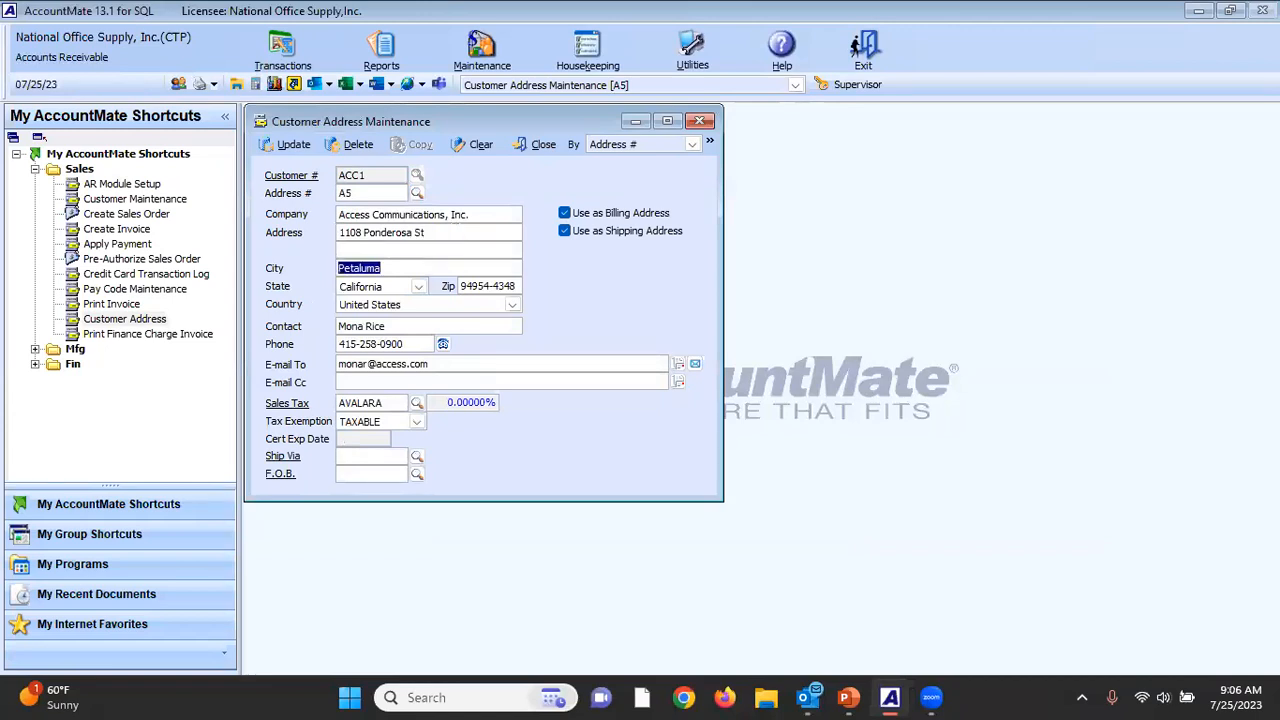
pyautogui.press('Tab')
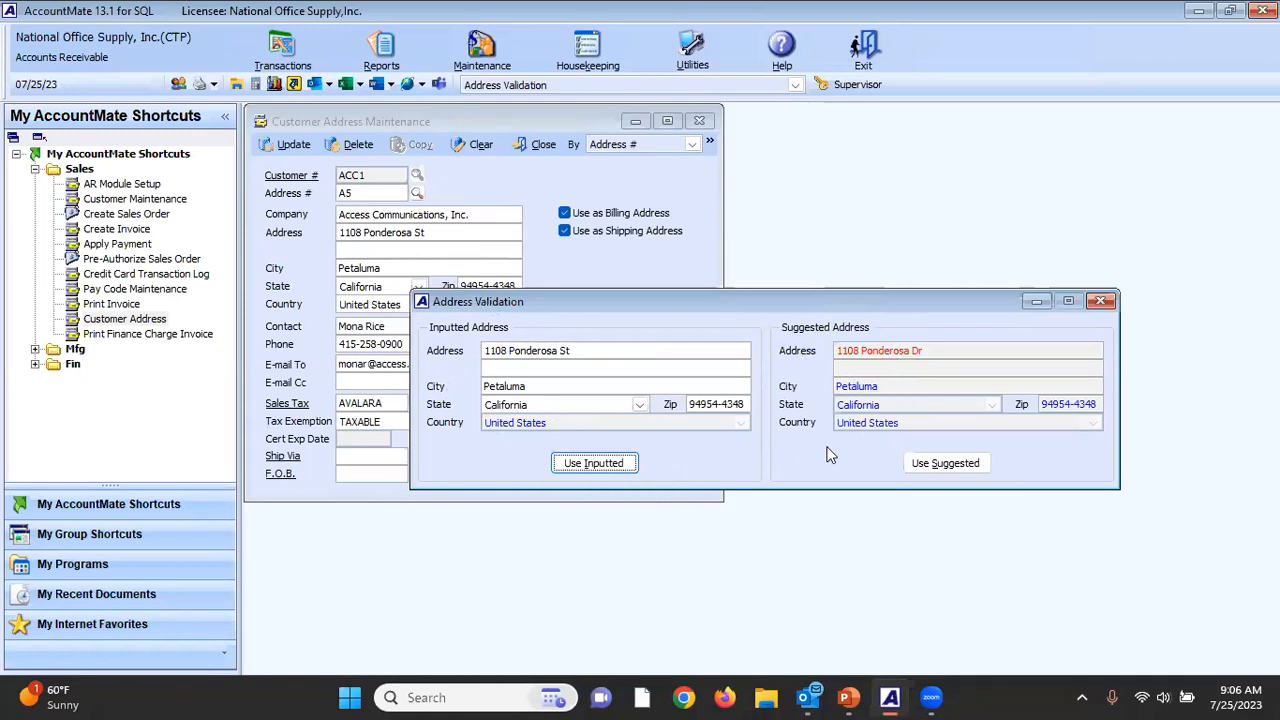
# Apply the suggested address from the validation and close the customer address record without saving.
pyautogui.click(945, 465)
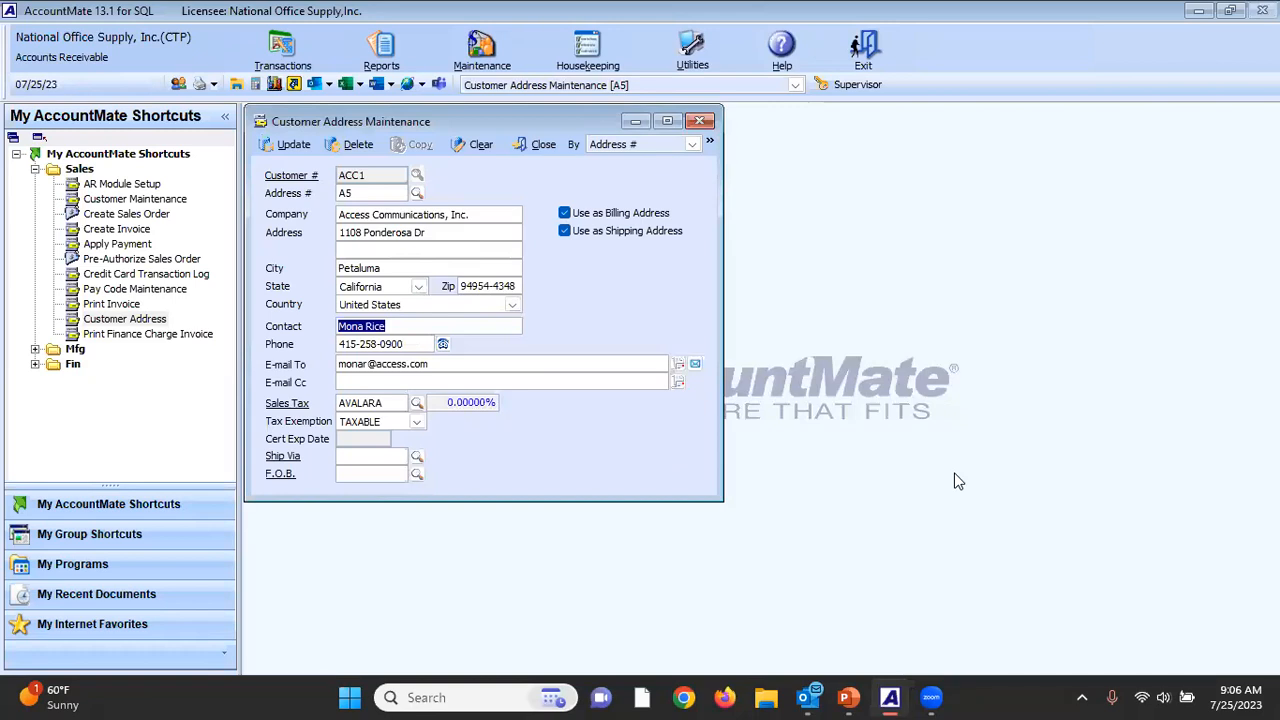
pyautogui.click(544, 152)
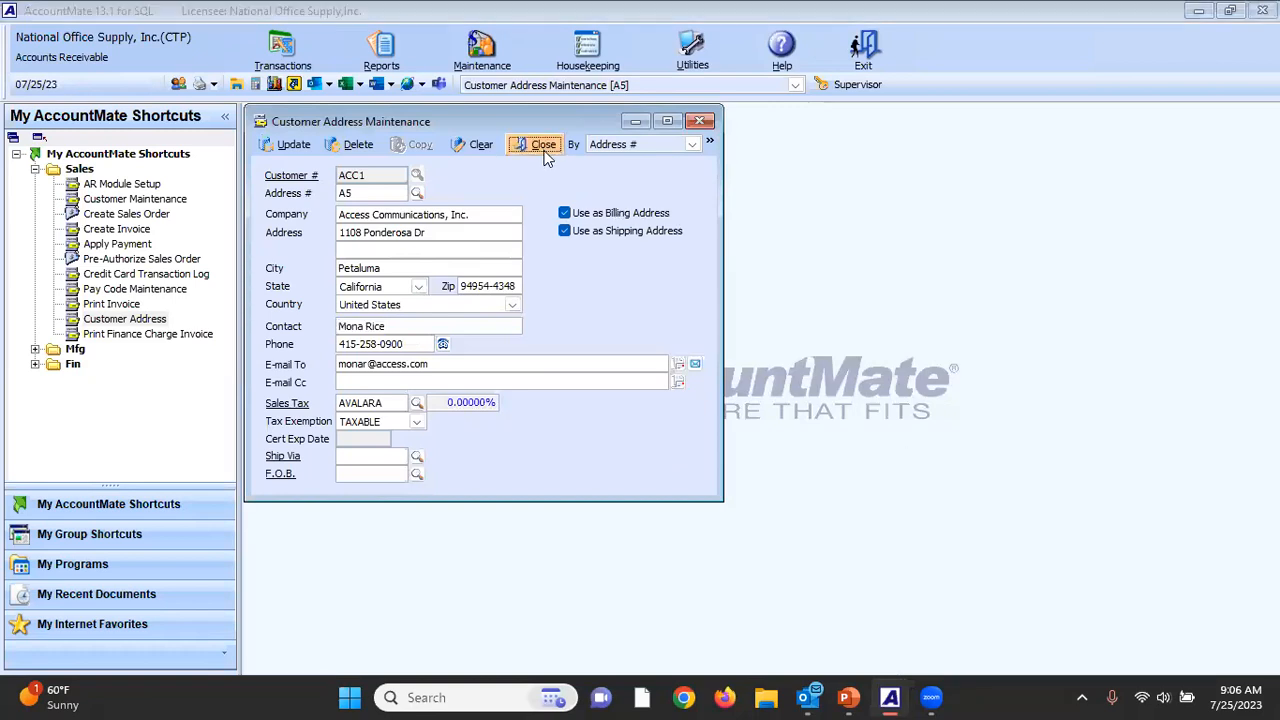
pyautogui.click(647, 410)
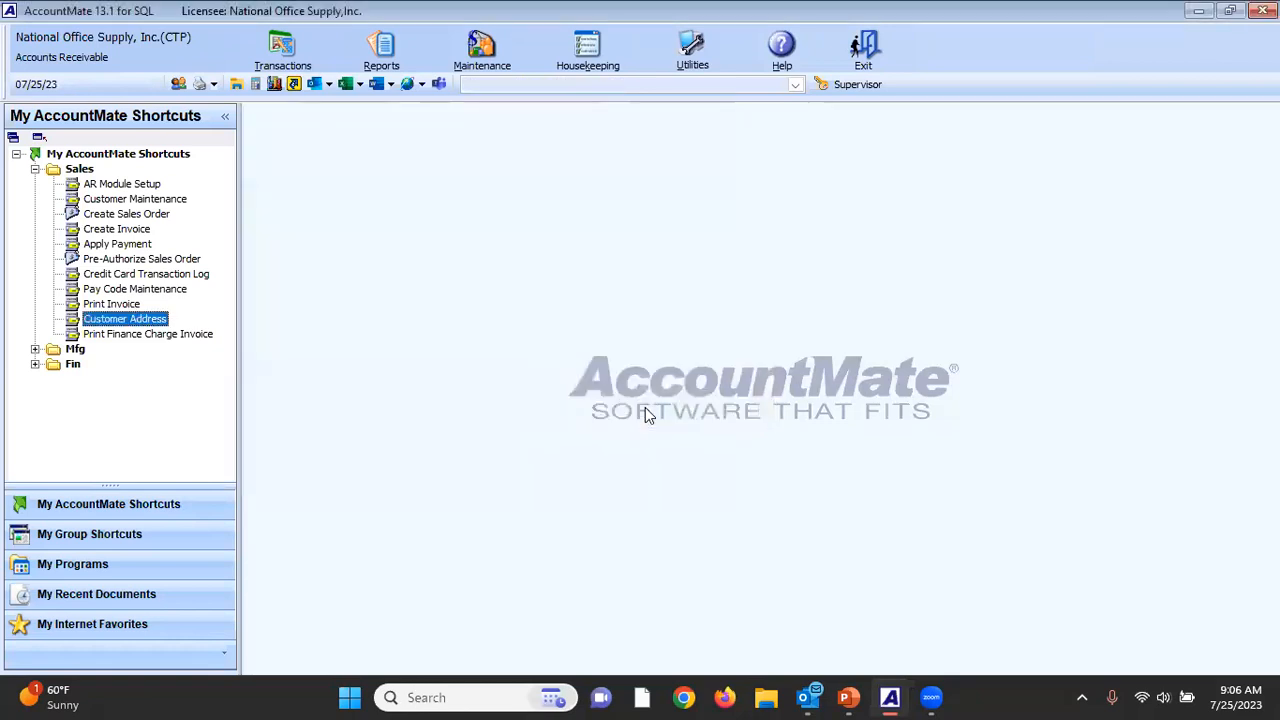
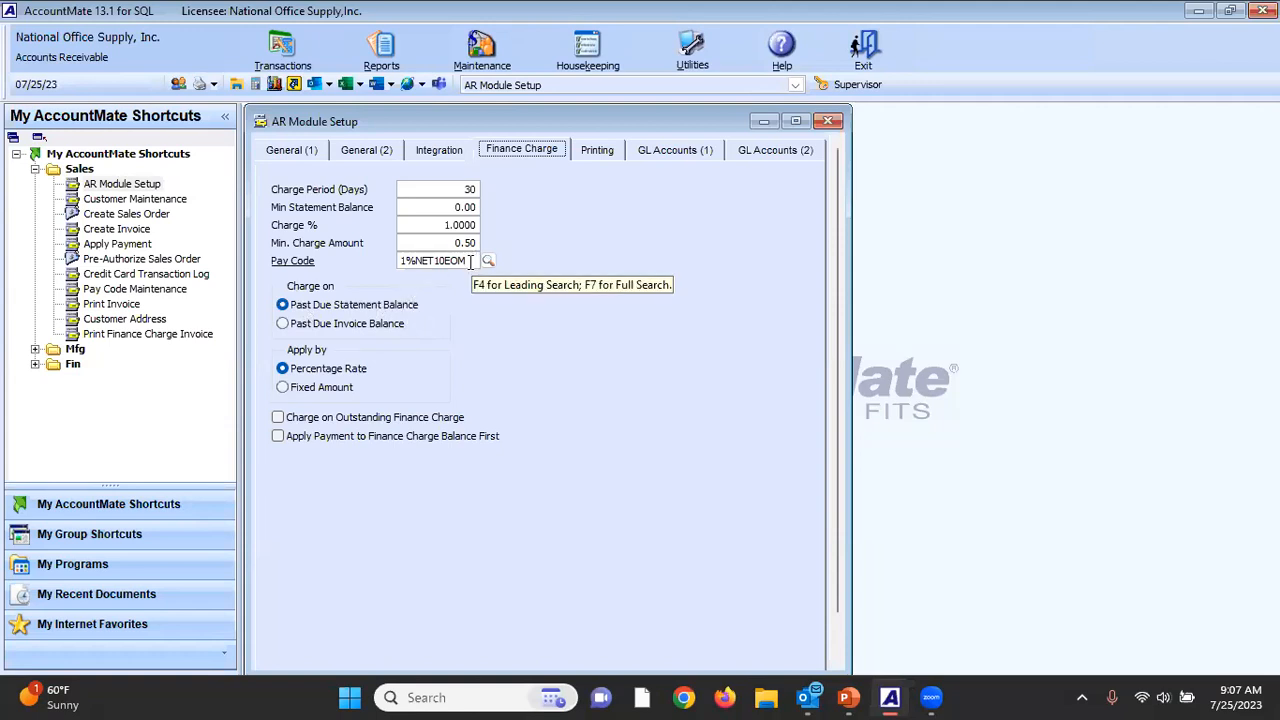
# Close the AR Module Setup and preview the finance charge invoice report with its default criteria, hiding the group tree.
pyautogui.click(470, 261)
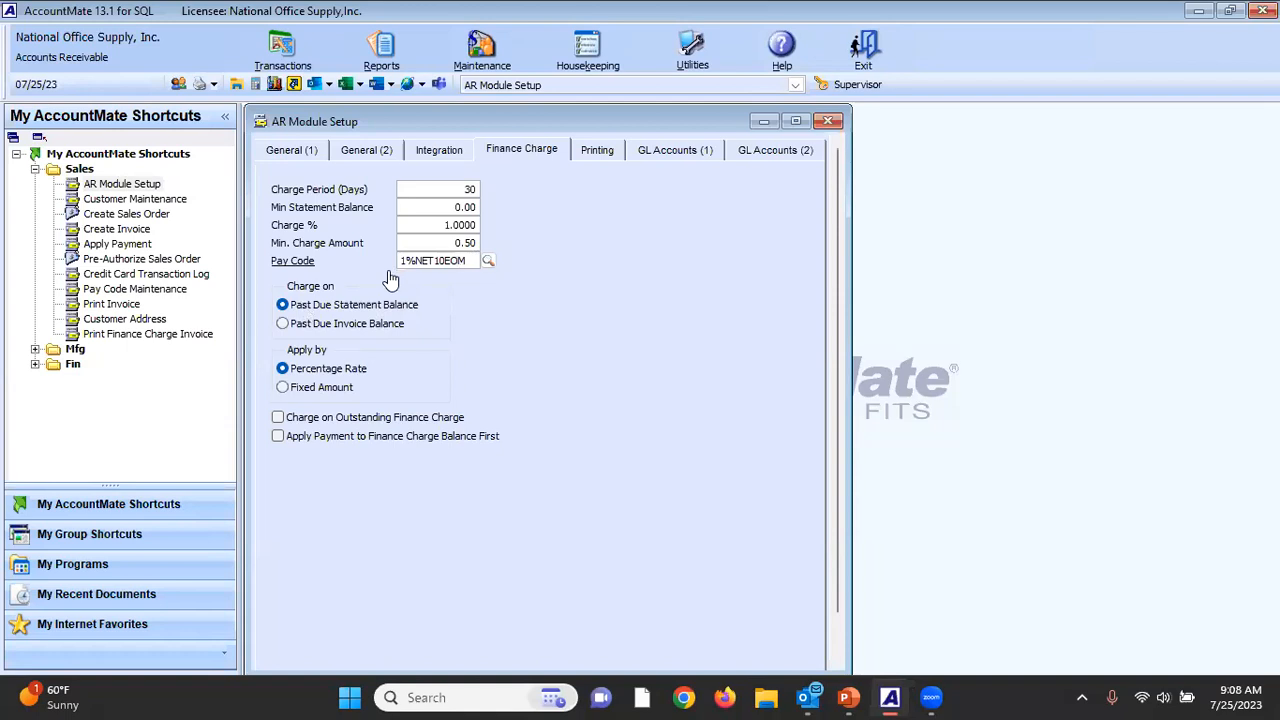
pyautogui.click(828, 122)
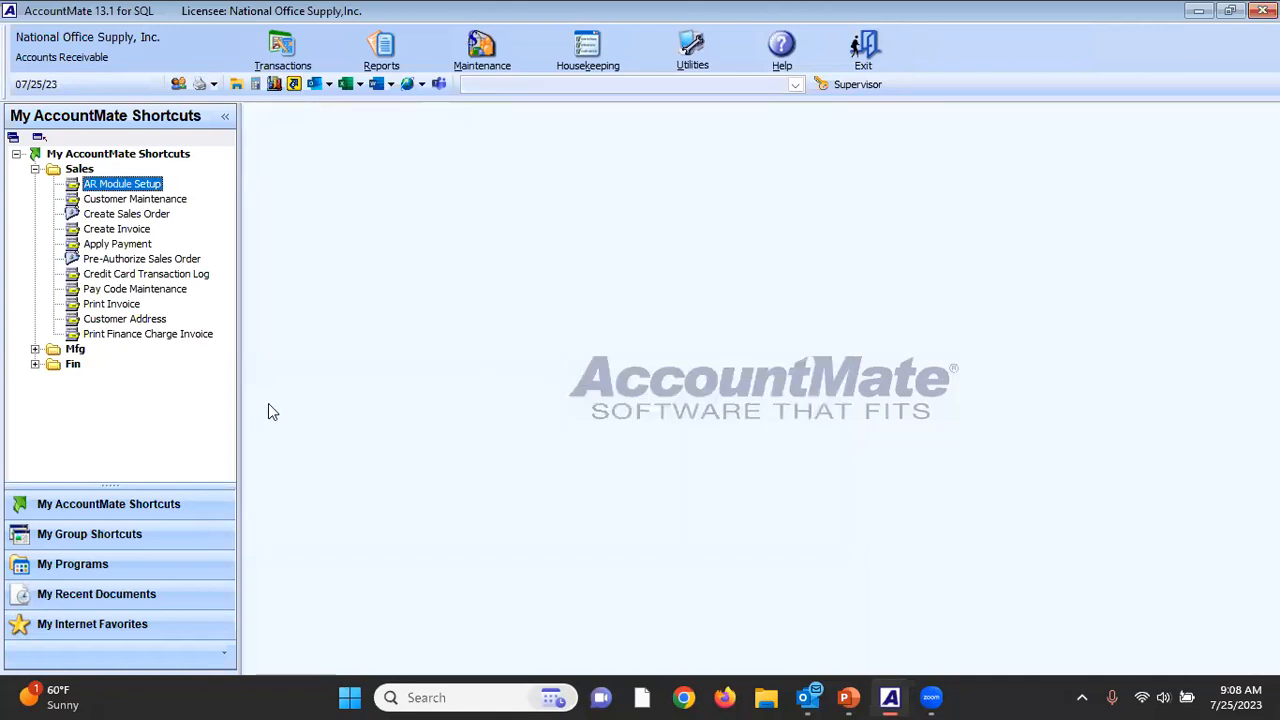
pyautogui.click(172, 338)
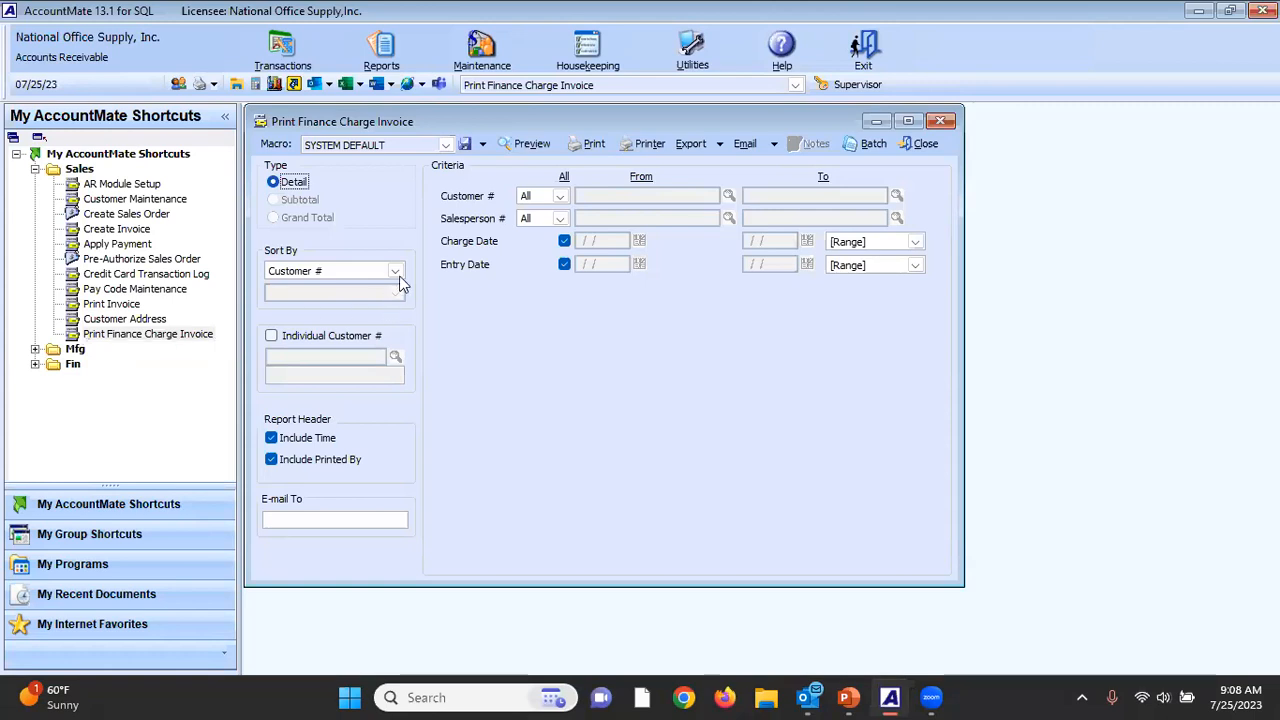
pyautogui.click(527, 146)
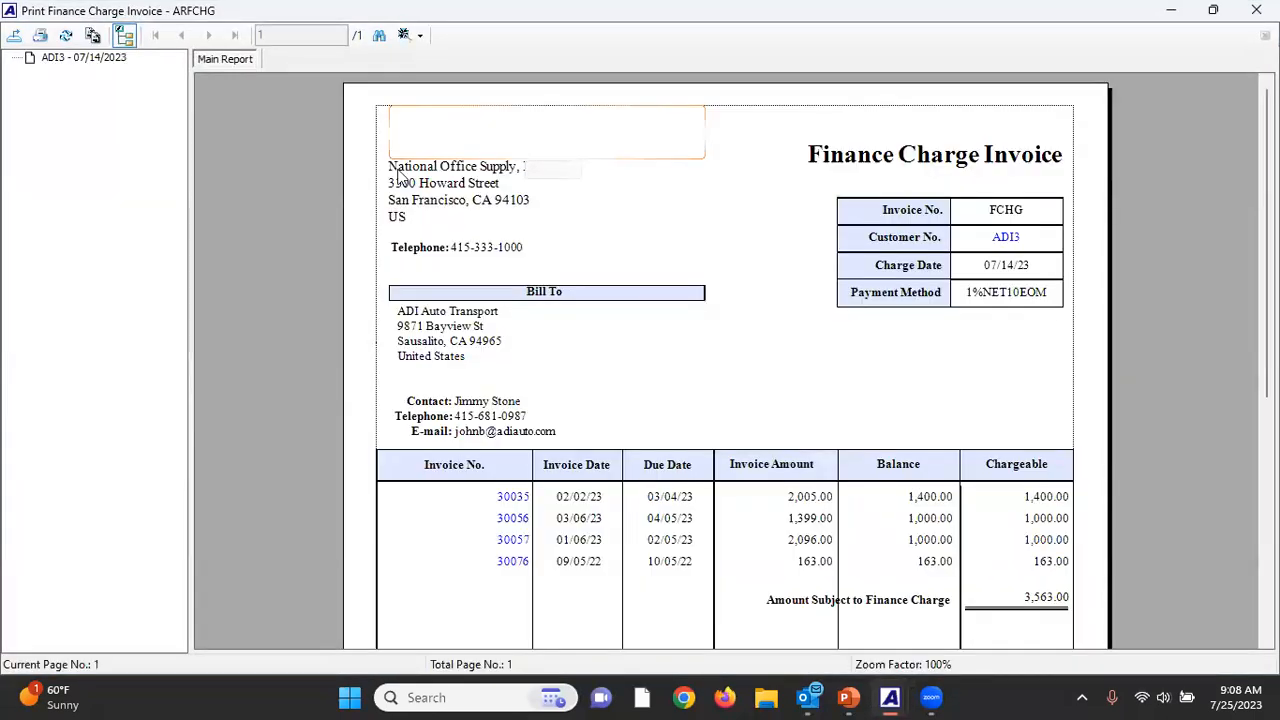
pyautogui.click(126, 42)
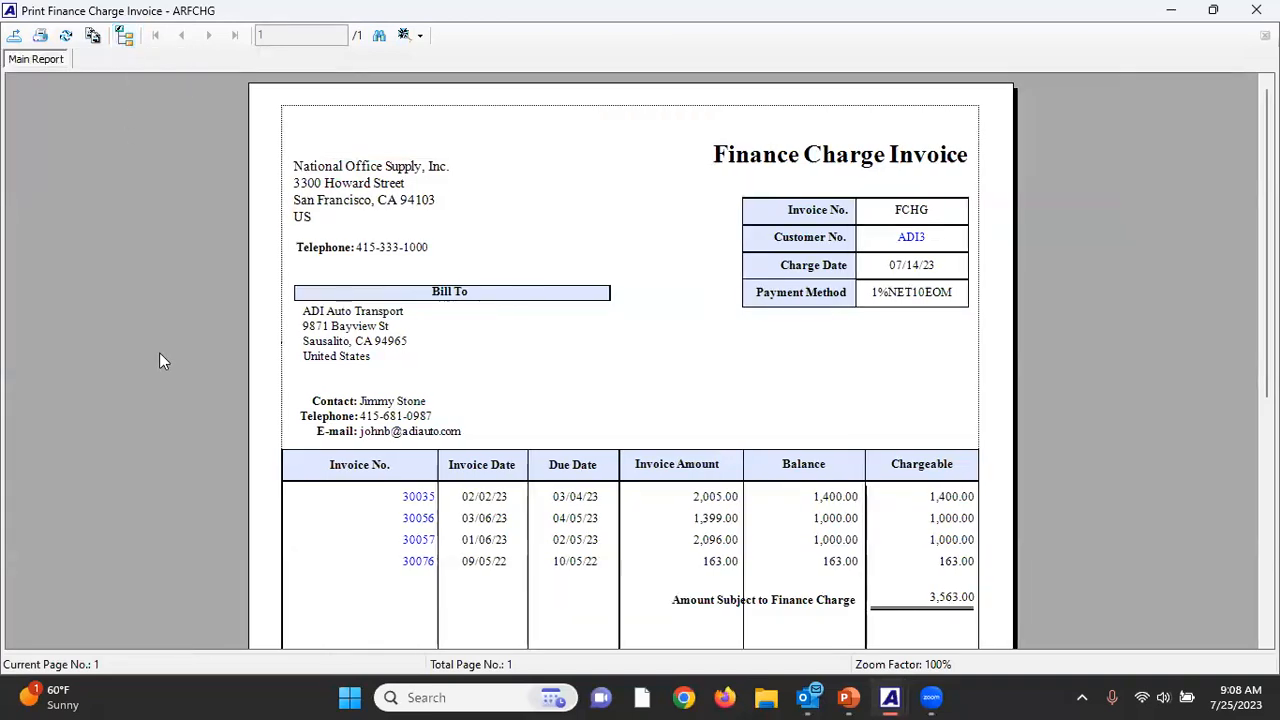
# Review the finance charge invoice from its chargeable invoices down to the invoice total, and close the preview and report window.
pyautogui.scroll(-1, 160, 355)
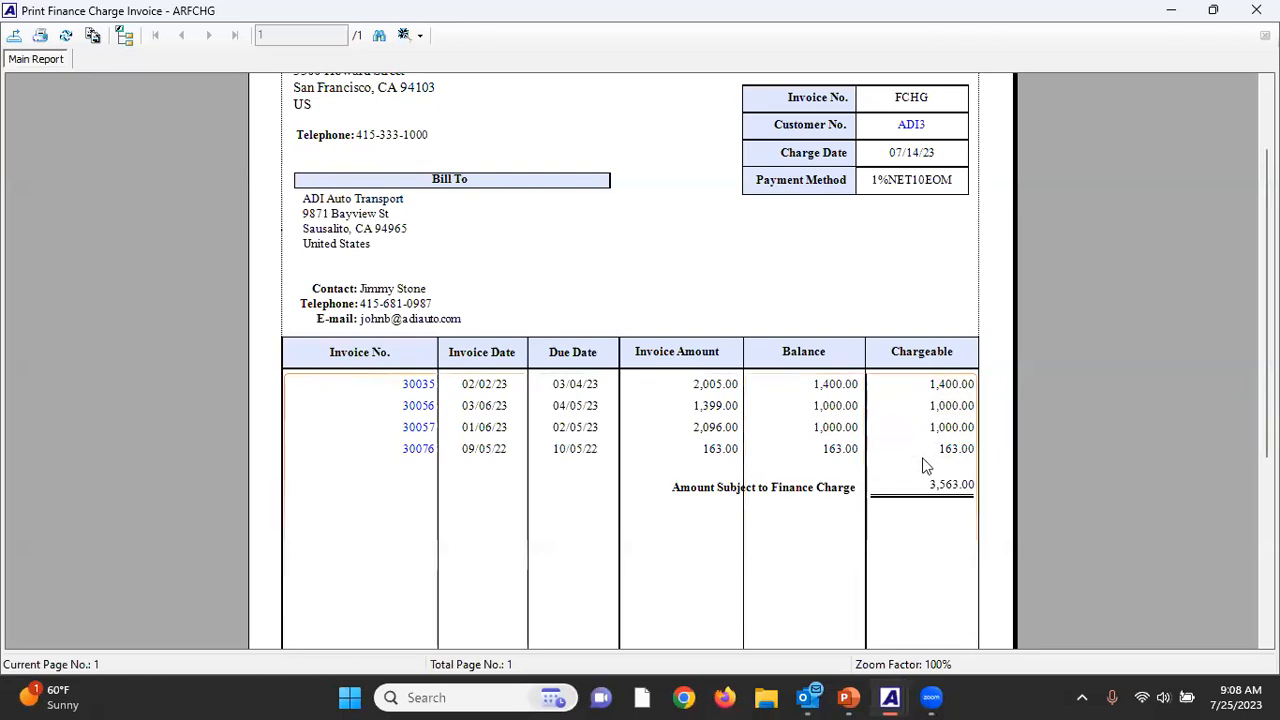
pyautogui.scroll(-5, 924, 466)
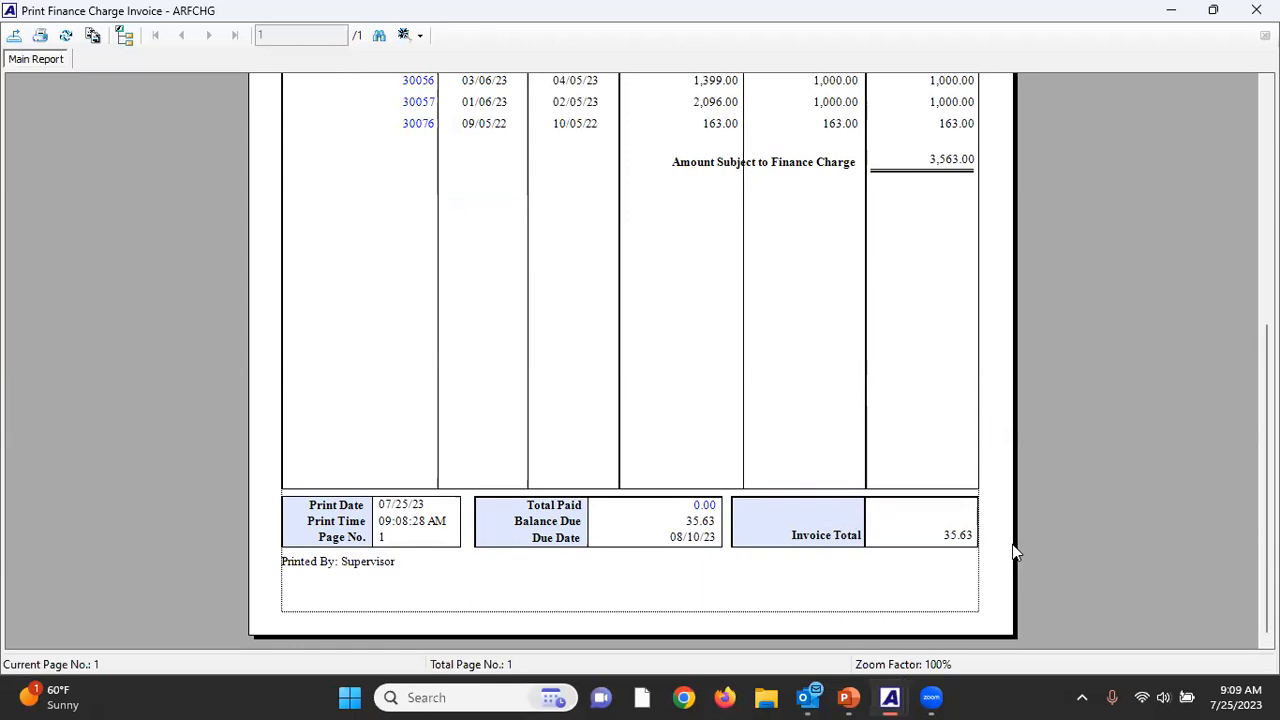
pyautogui.scroll(3, 1012, 544)
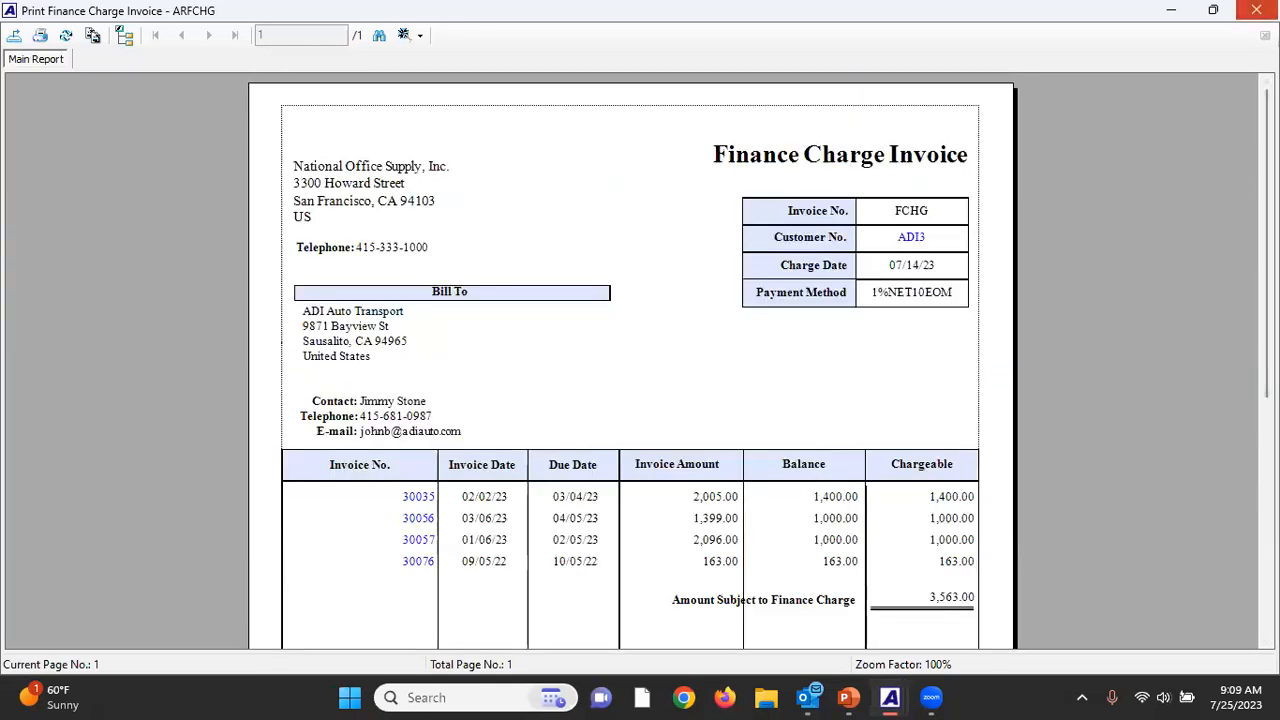
pyautogui.click(1257, 10)
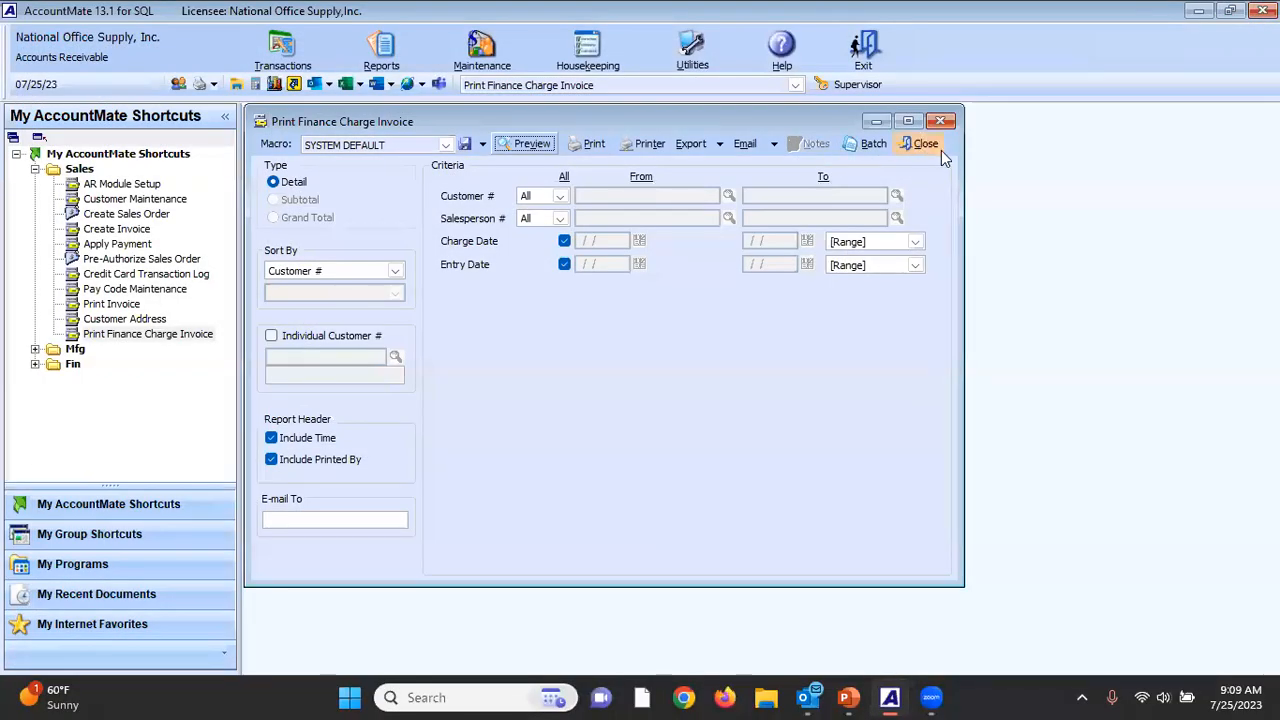
pyautogui.click(925, 143)
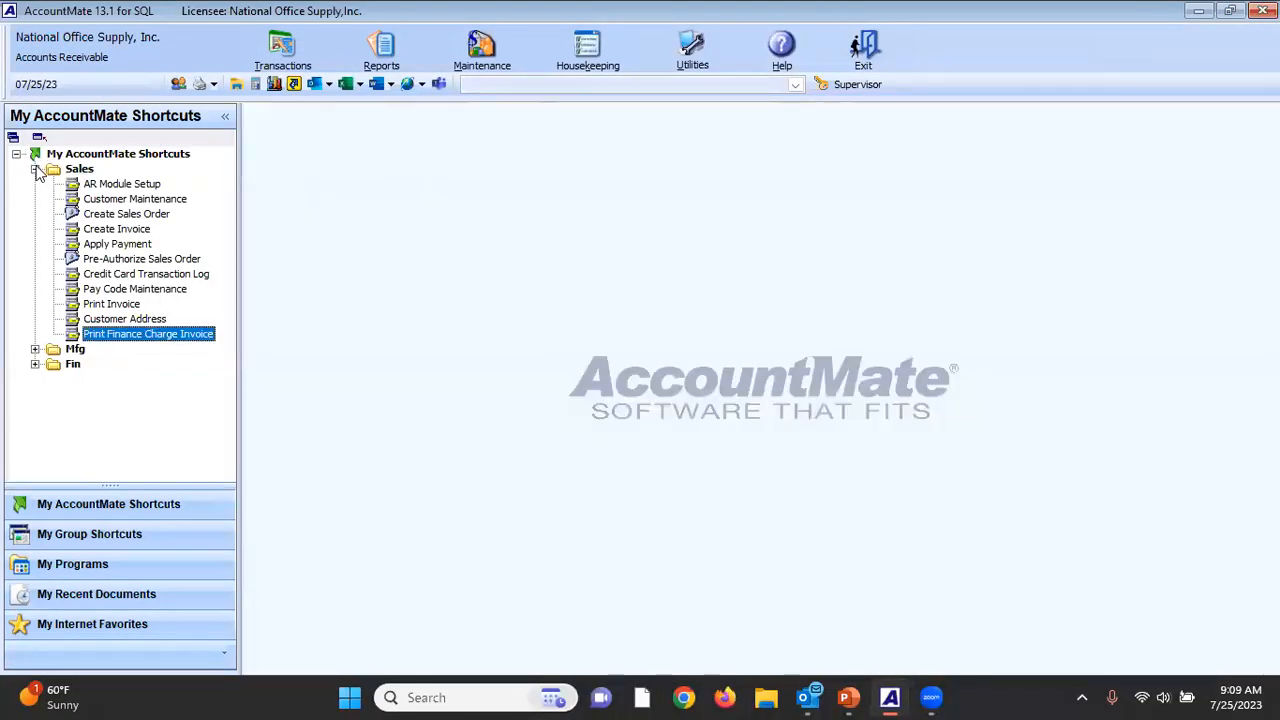
# Open Labor Maintenance from the Mfg shortcuts, view its labor attachment list, and close both windows.
pyautogui.click(35, 169)
pyautogui.click(35, 184)
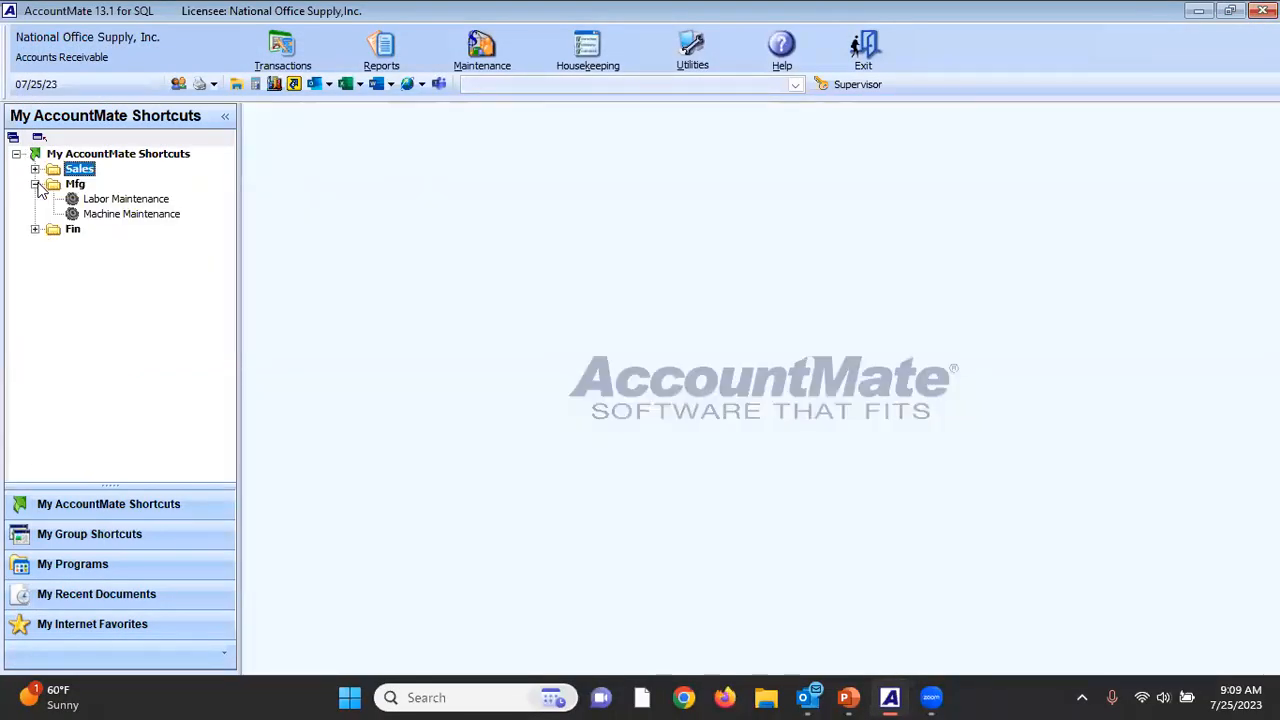
pyautogui.click(121, 200)
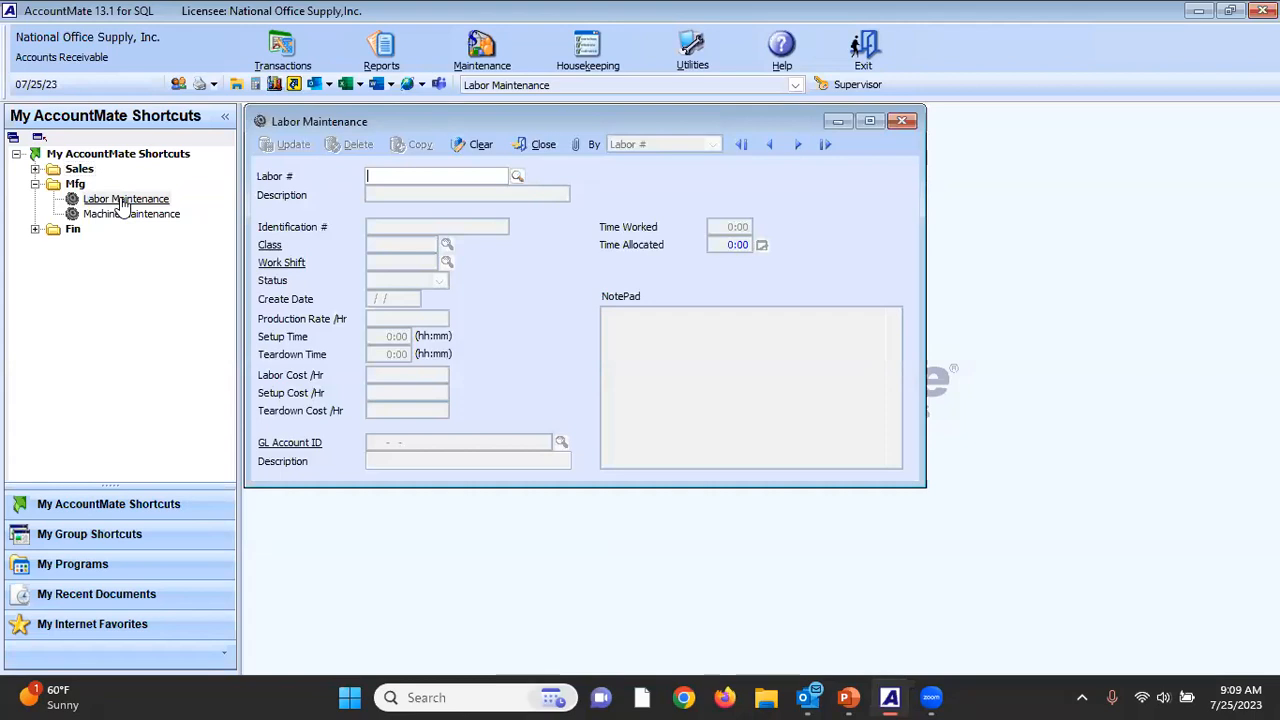
pyautogui.click(580, 145)
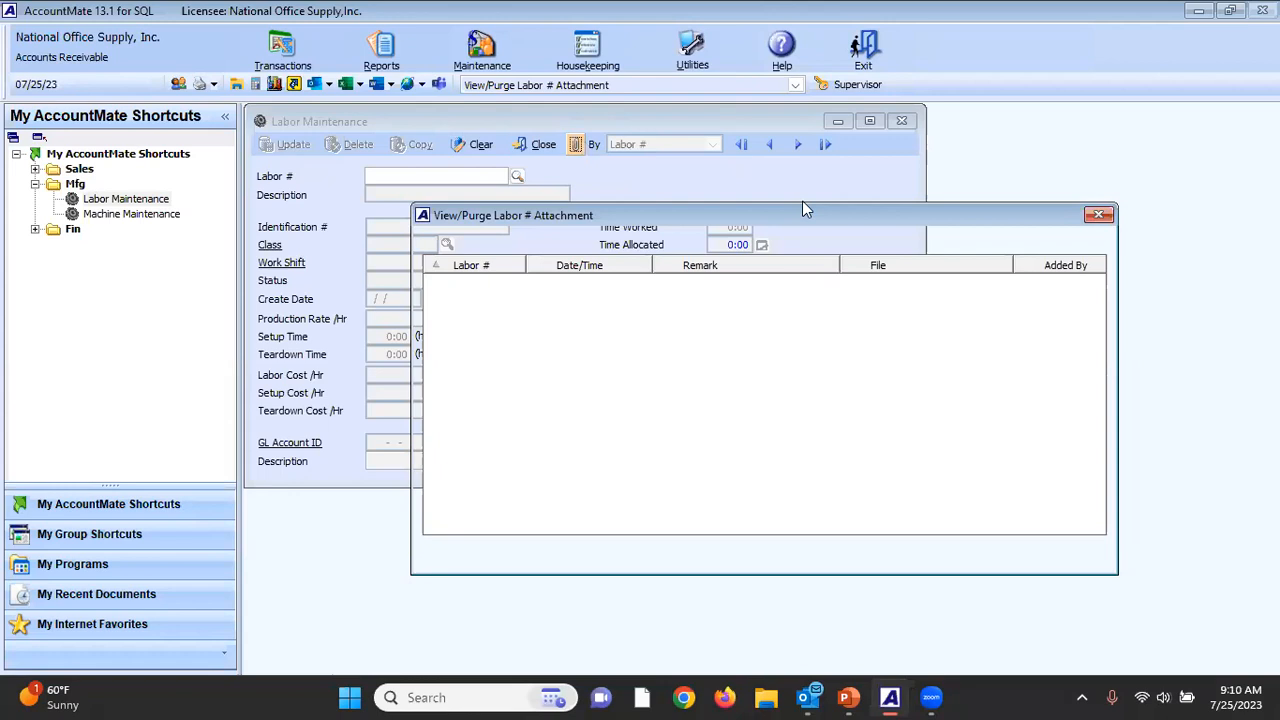
pyautogui.click(1098, 215)
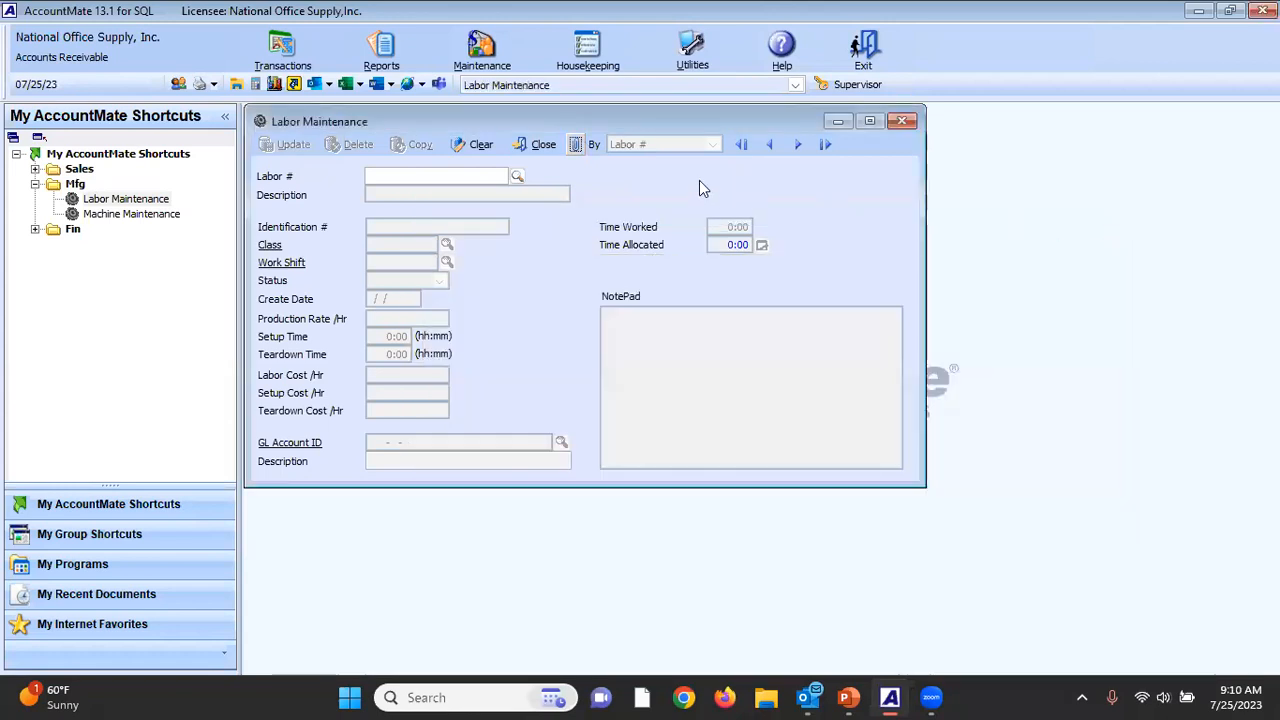
pyautogui.click(541, 146)
# Bring up the VIBRATING SANDER record in Machine Maintenance, view its Blueprint attachment, and close the record.
pyautogui.doubleClick(135, 214)
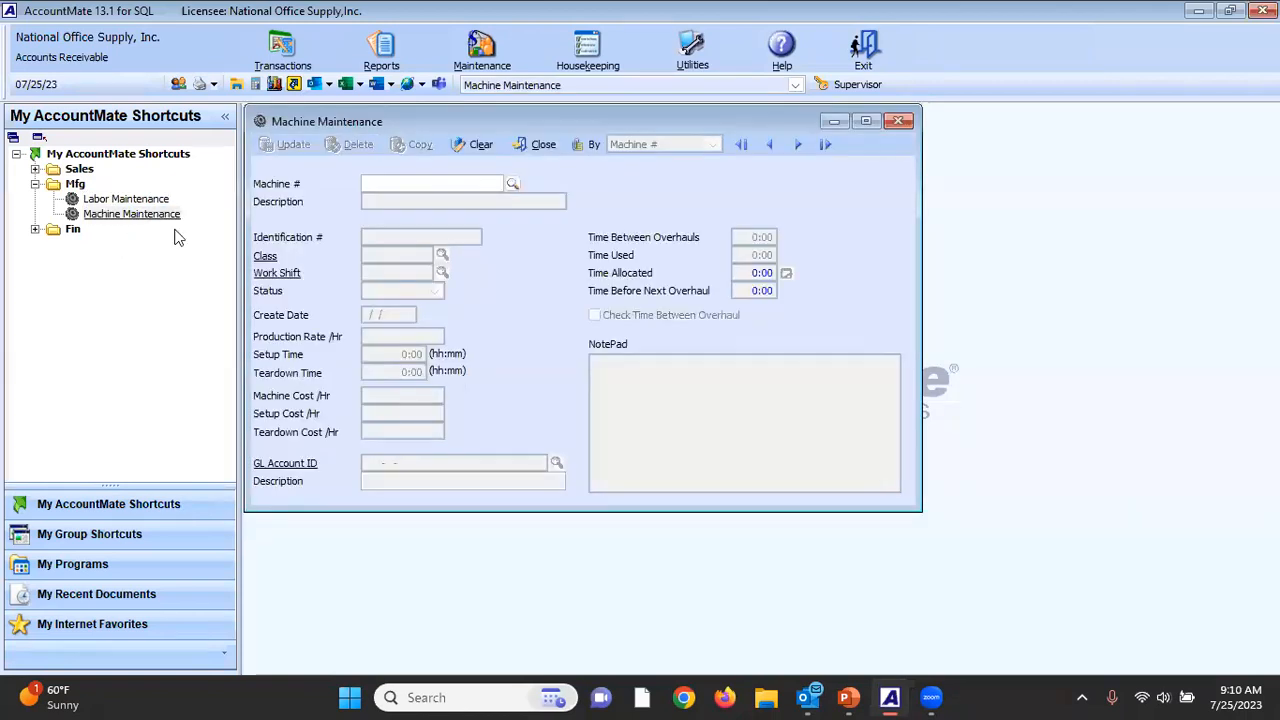
pyautogui.click(825, 145)
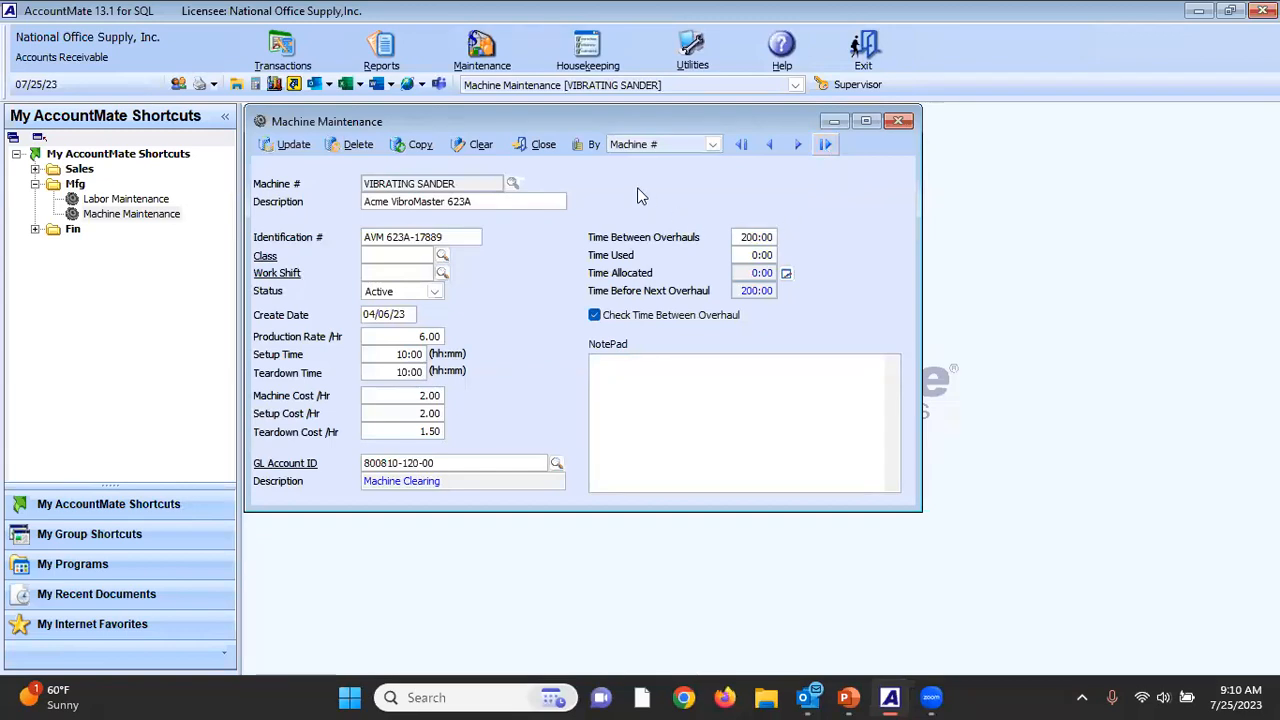
pyautogui.click(579, 147)
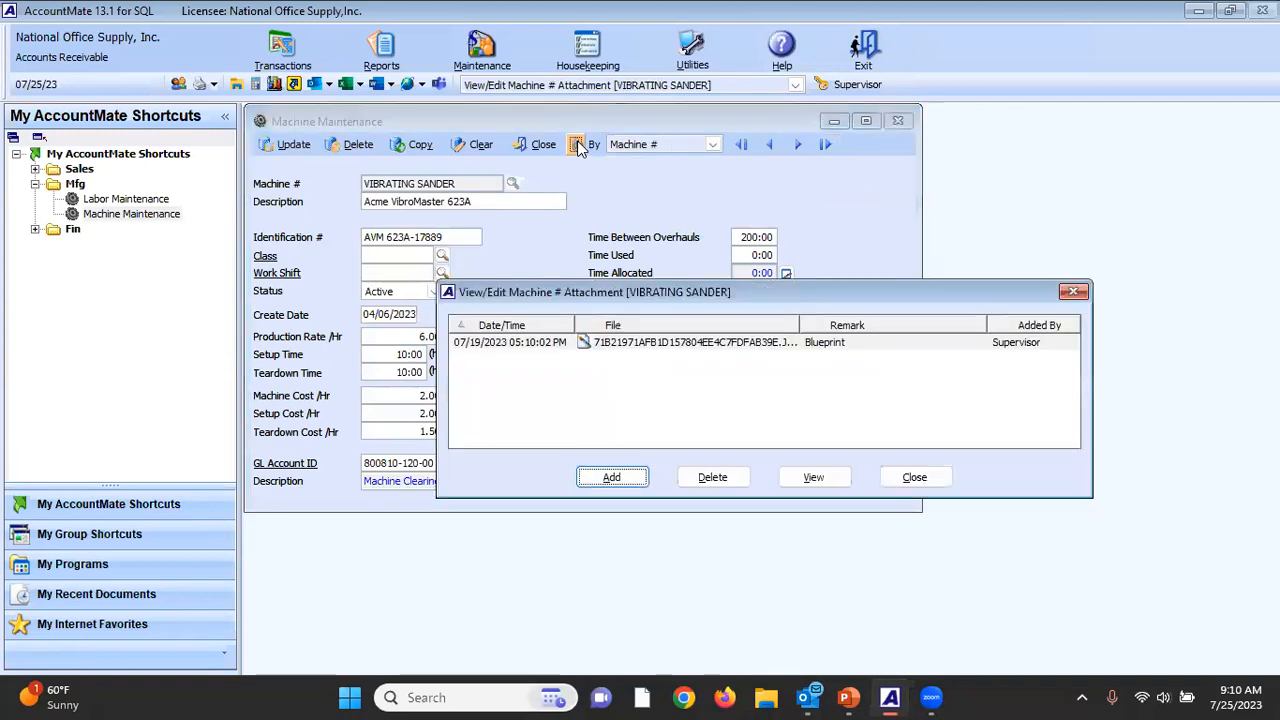
pyautogui.doubleClick(540, 345)
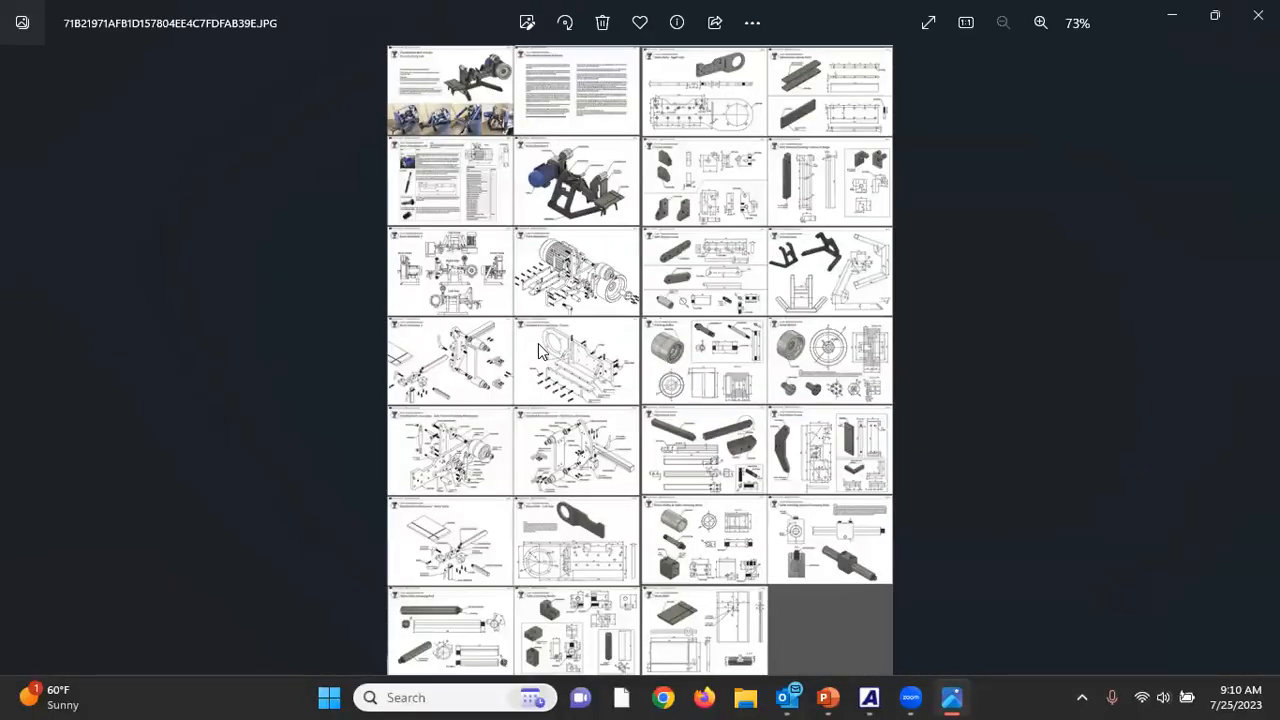
pyautogui.click(1257, 14)
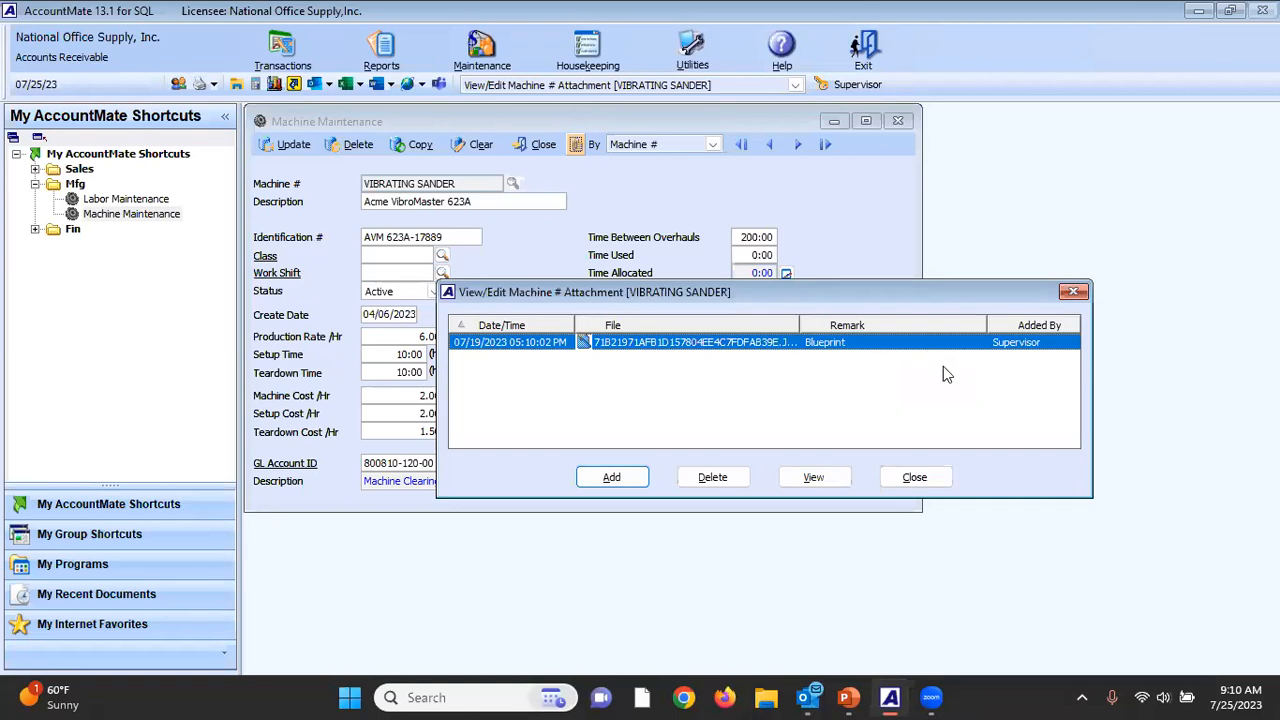
pyautogui.click(915, 478)
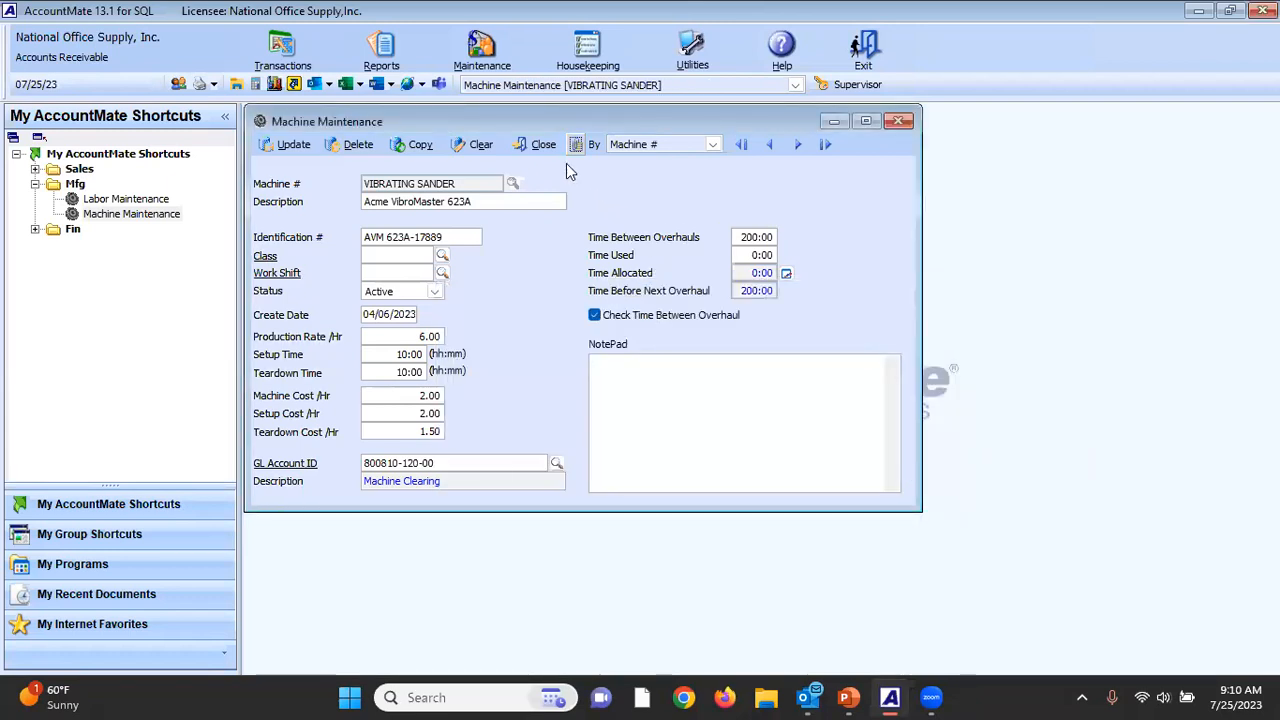
pyautogui.click(543, 147)
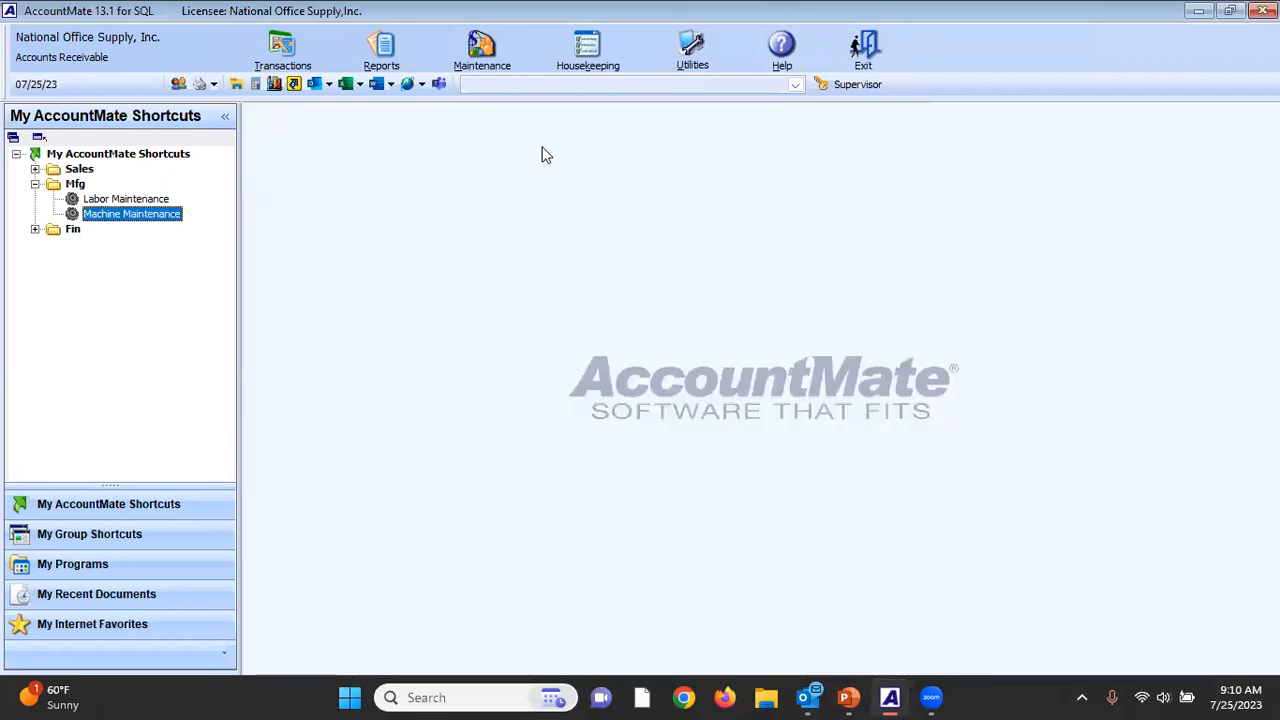
# Open Create JE from Recurring JE Template in the Fin shortcuts and load recurring batch 1088.
pyautogui.click(35, 184)
pyautogui.click(35, 200)
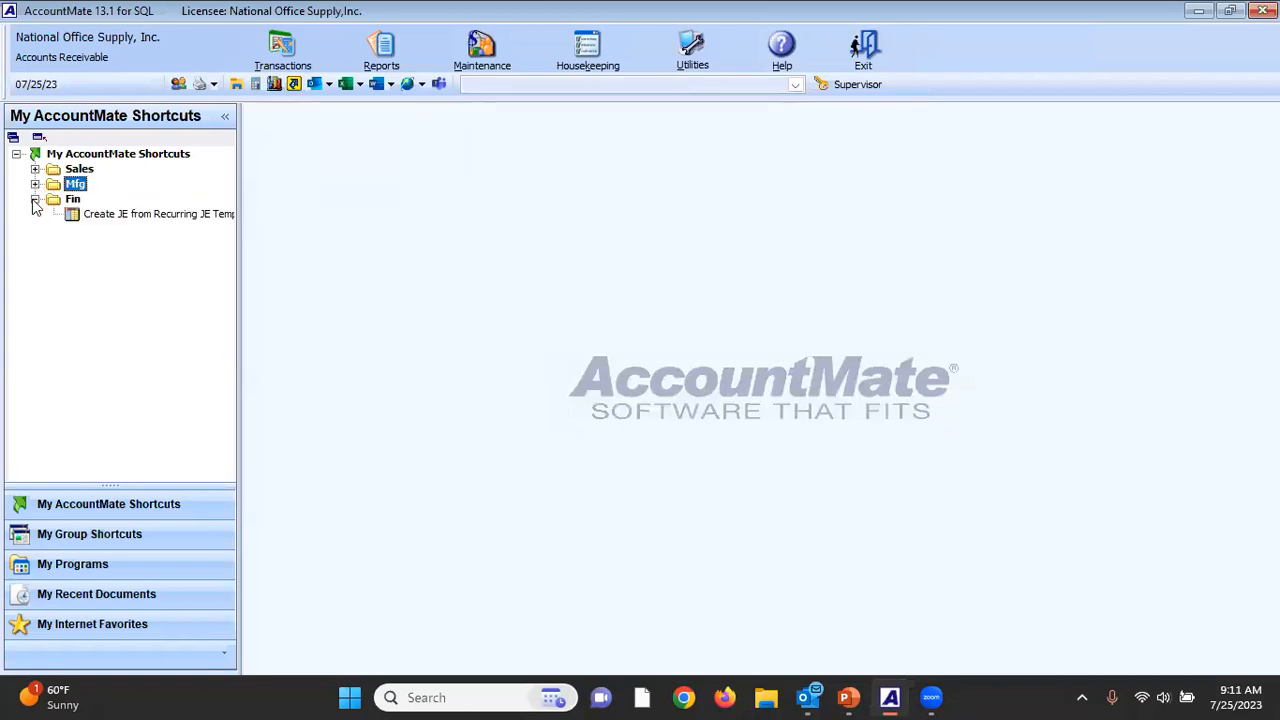
pyautogui.doubleClick(130, 222)
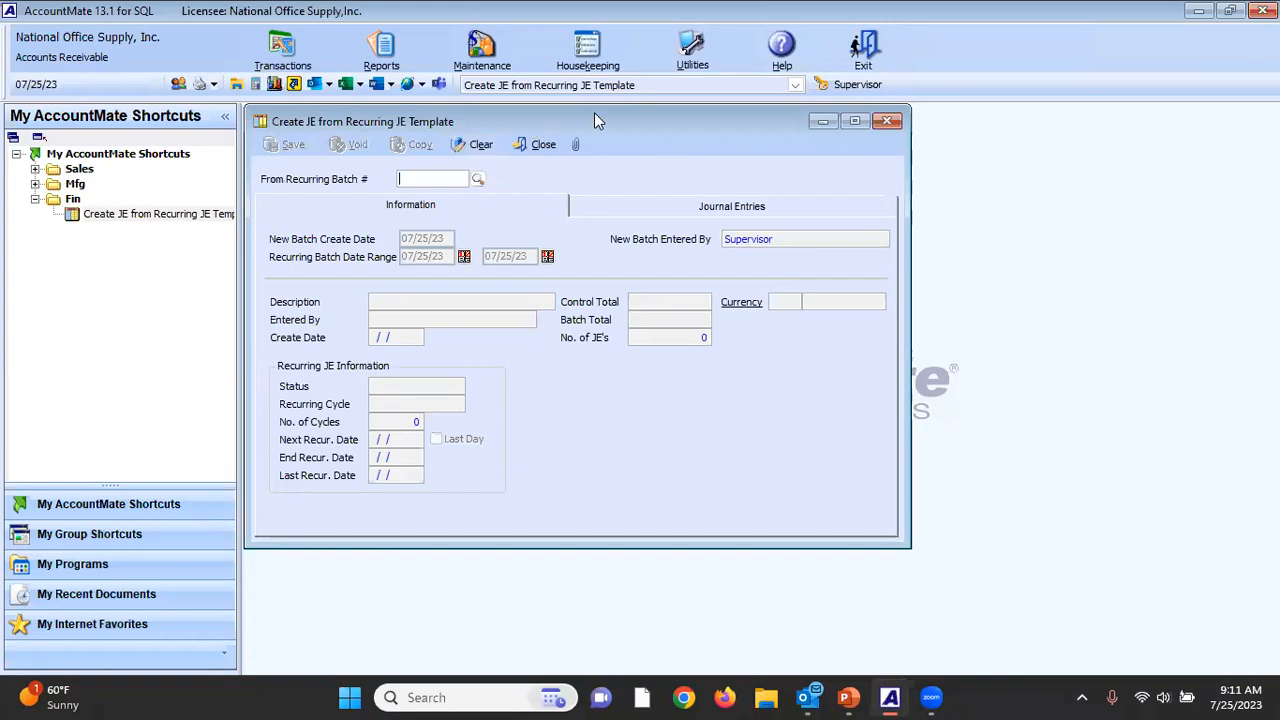
pyautogui.click(480, 181)
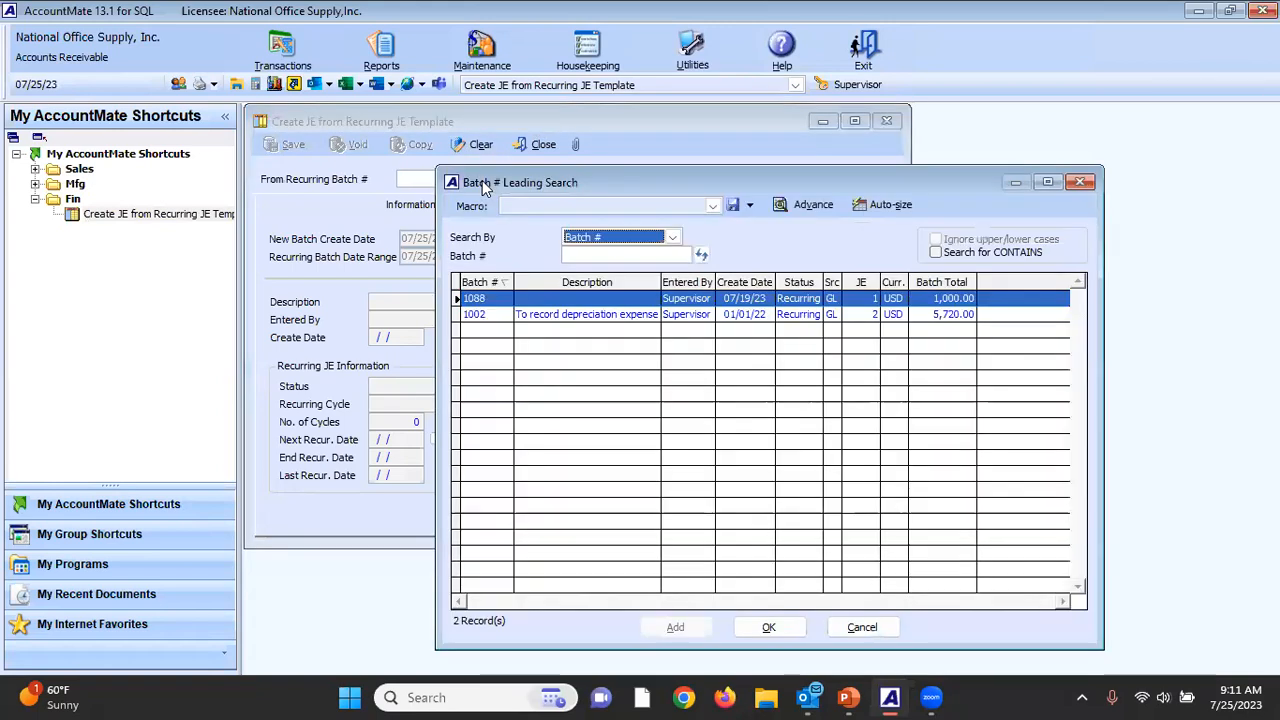
pyautogui.doubleClick(497, 298)
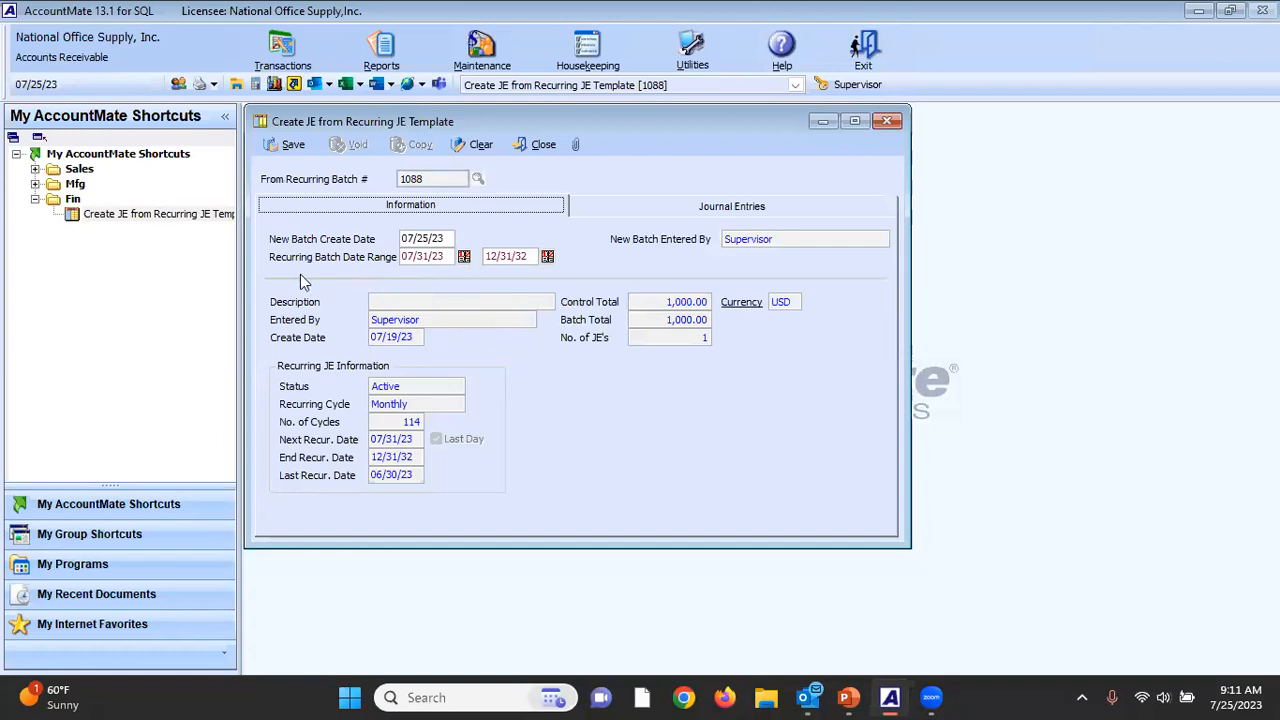
# Check the number of cycles and set the recurring batch date range to 07/01/23 through 09/01/23.
pyautogui.click(450, 256)
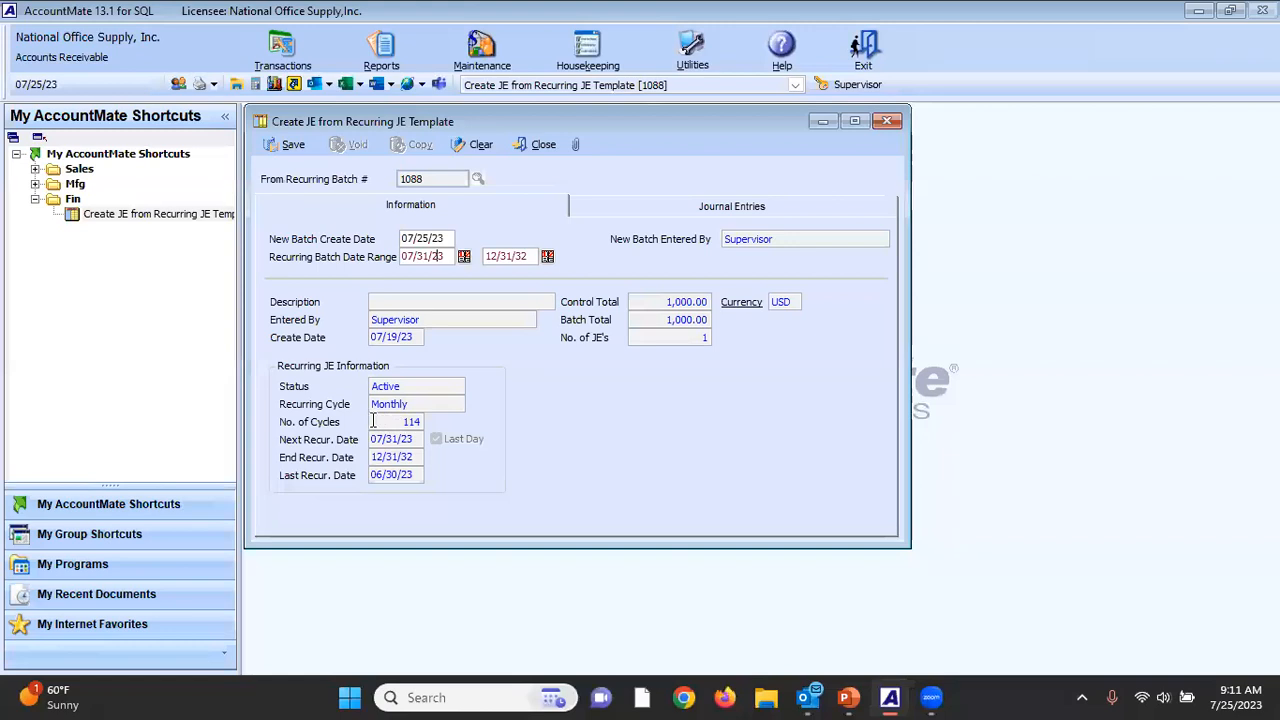
pyautogui.moveTo(373, 421); pyautogui.dragTo(444, 419)
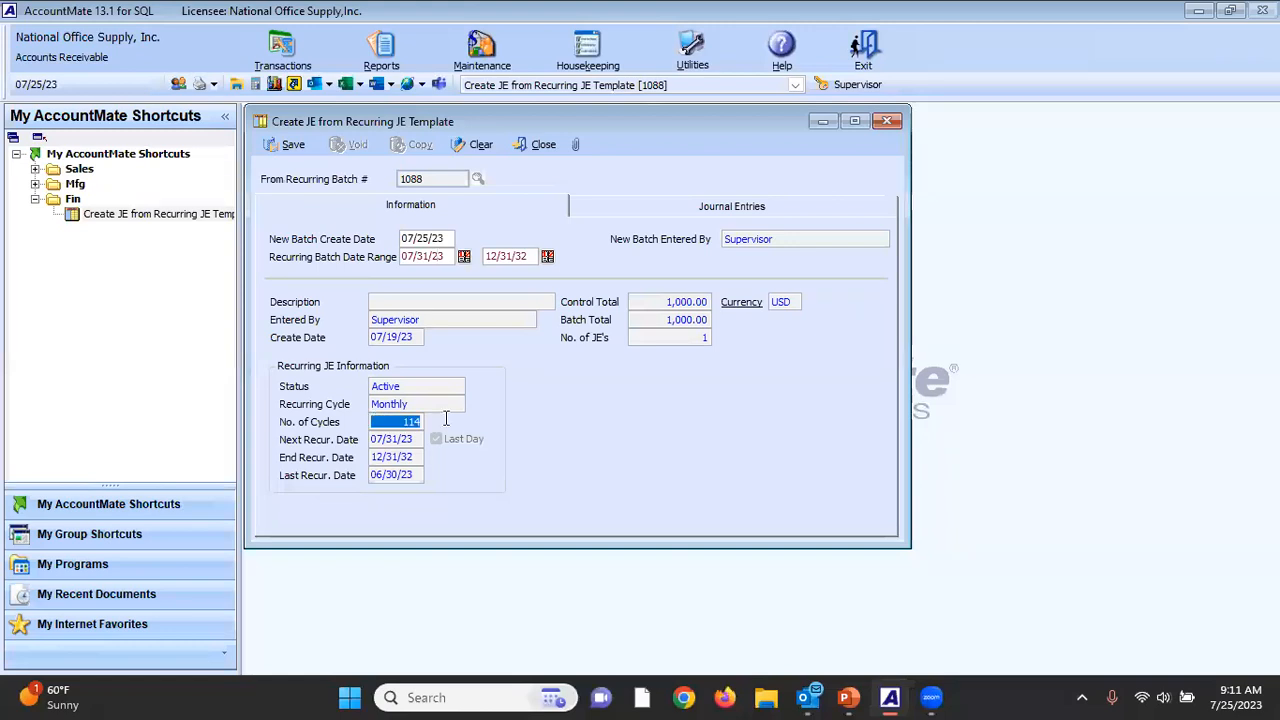
pyautogui.click(626, 416)
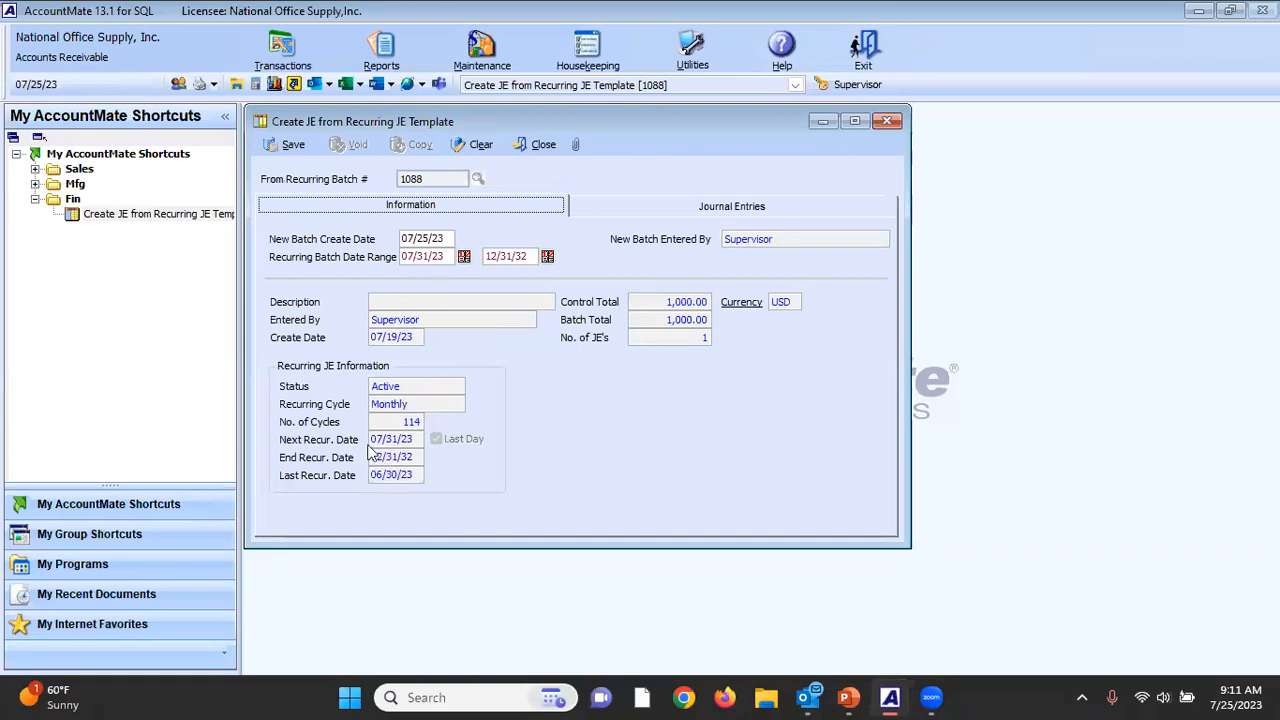
pyautogui.click(449, 258)
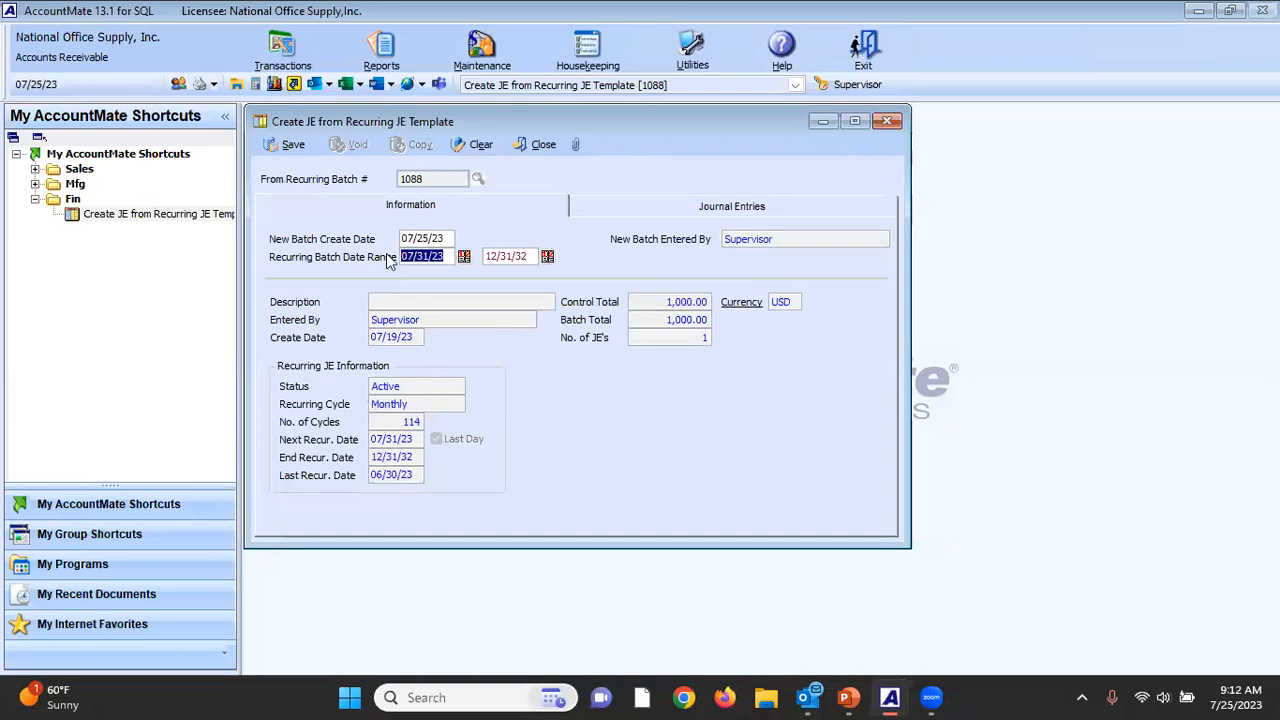
pyautogui.write('070123')
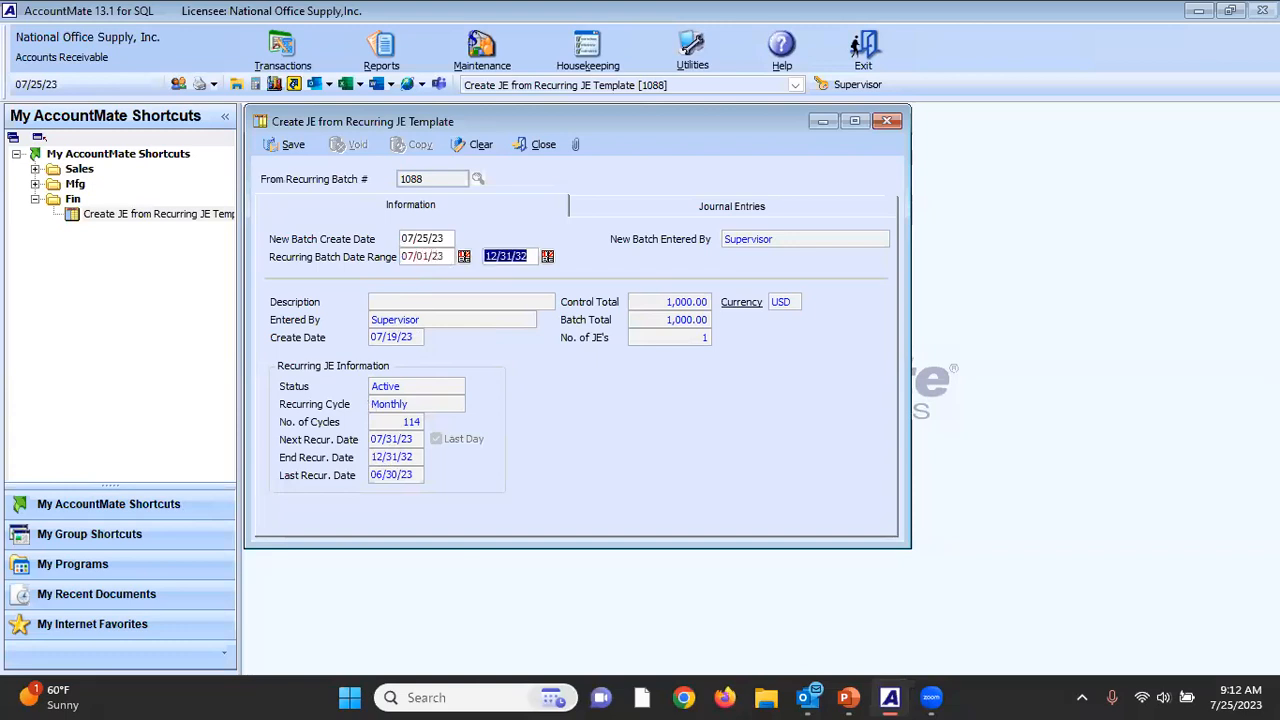
pyautogui.write('0')
pyautogui.write('90')
pyautogui.write('123')
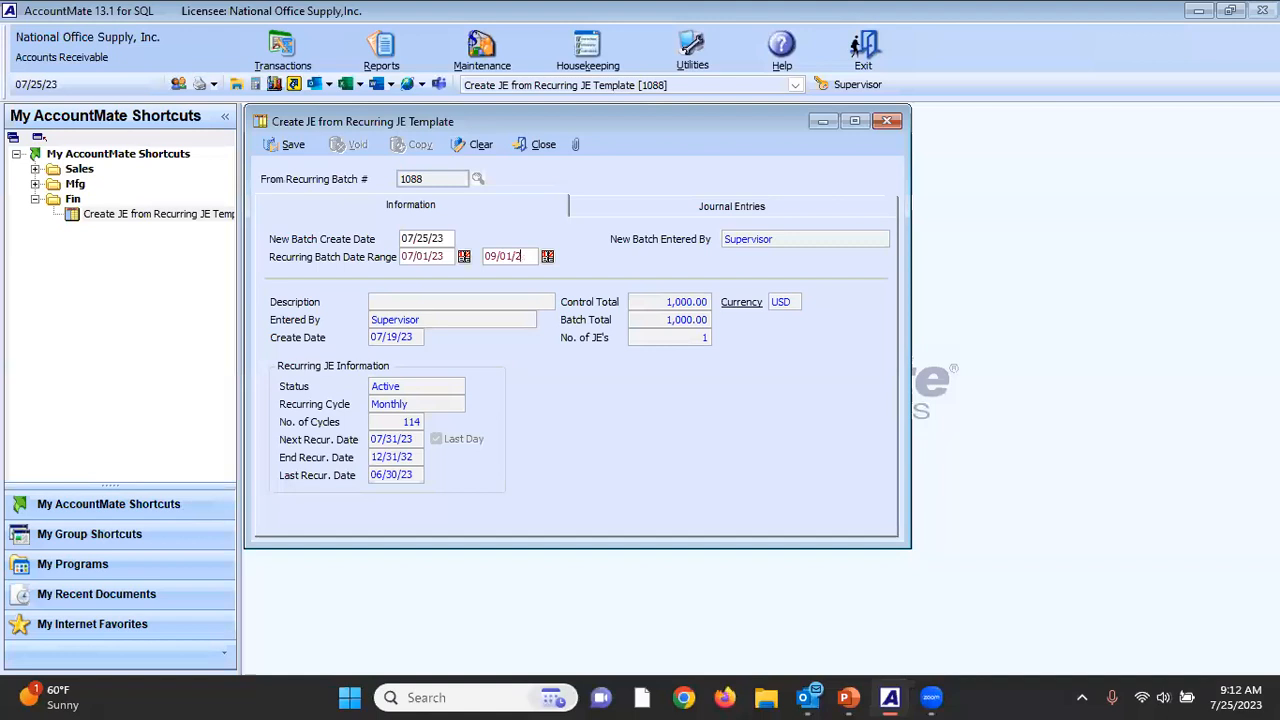
pyautogui.press('Tab')
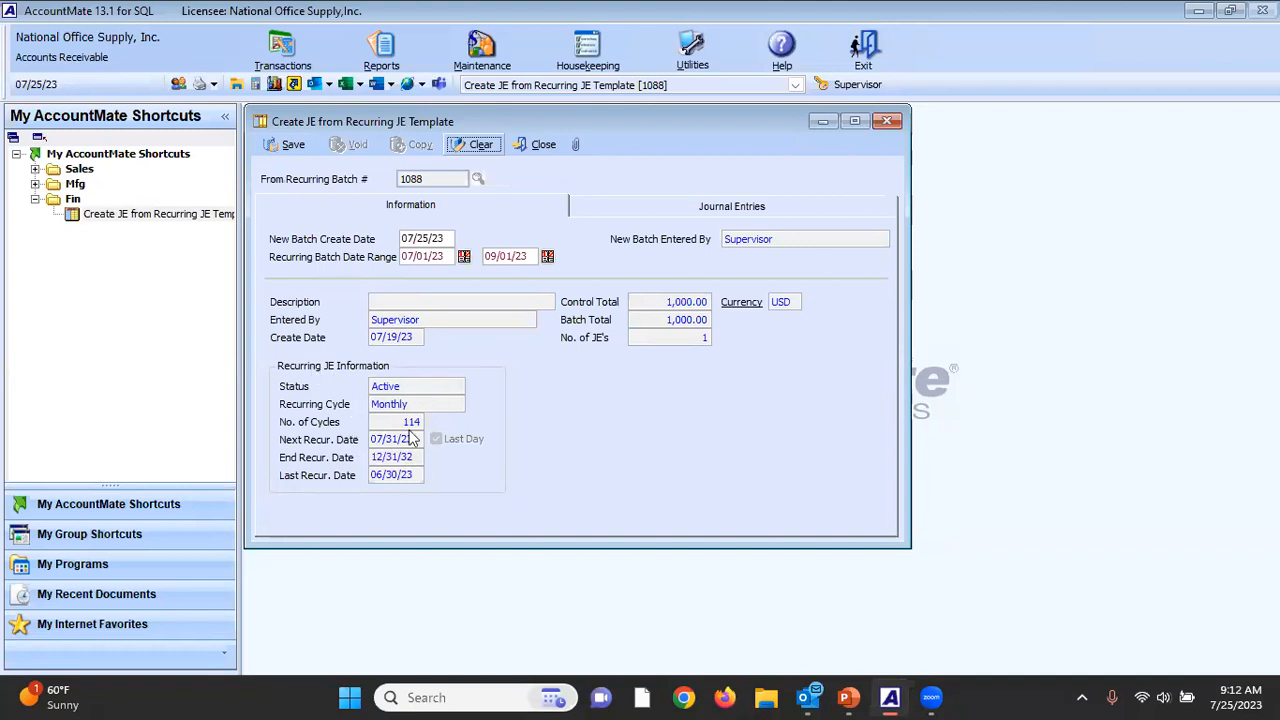
# Save the recurring journal entries as new batches and preview the Unposted Journal Entries report for them.
pyautogui.click(293, 146)
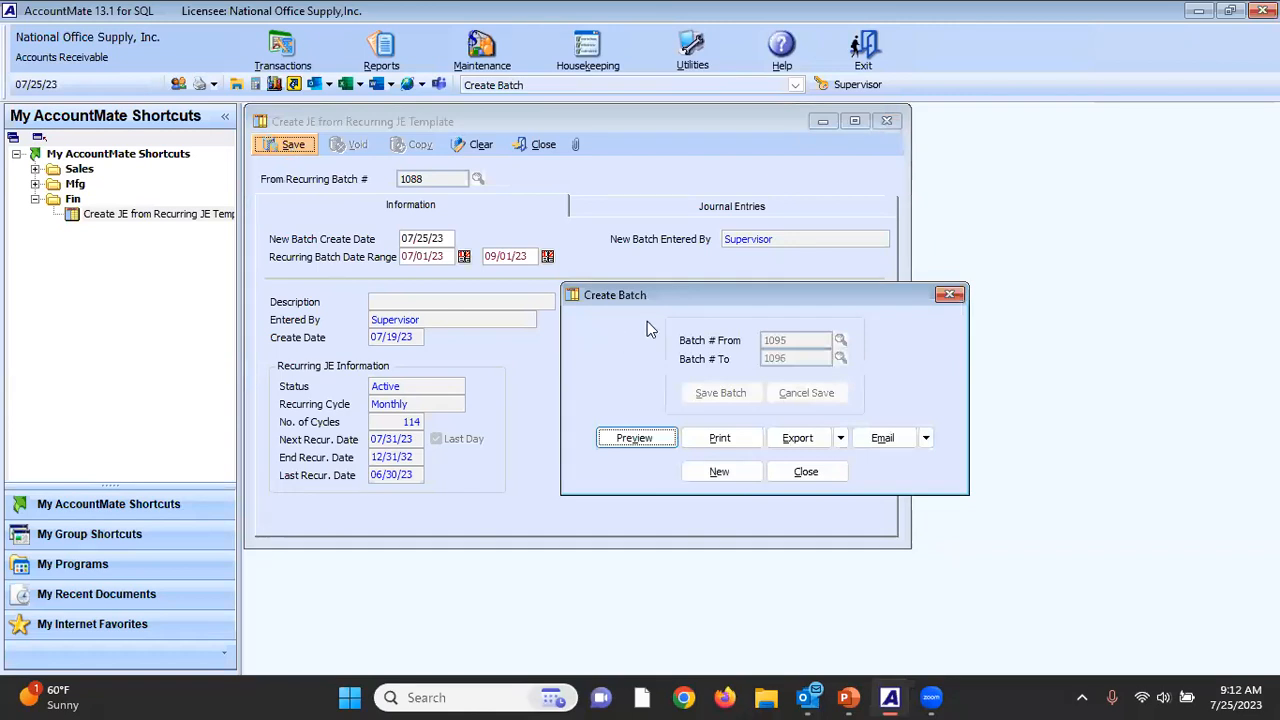
pyautogui.moveTo(643, 298); pyautogui.dragTo(585, 276)
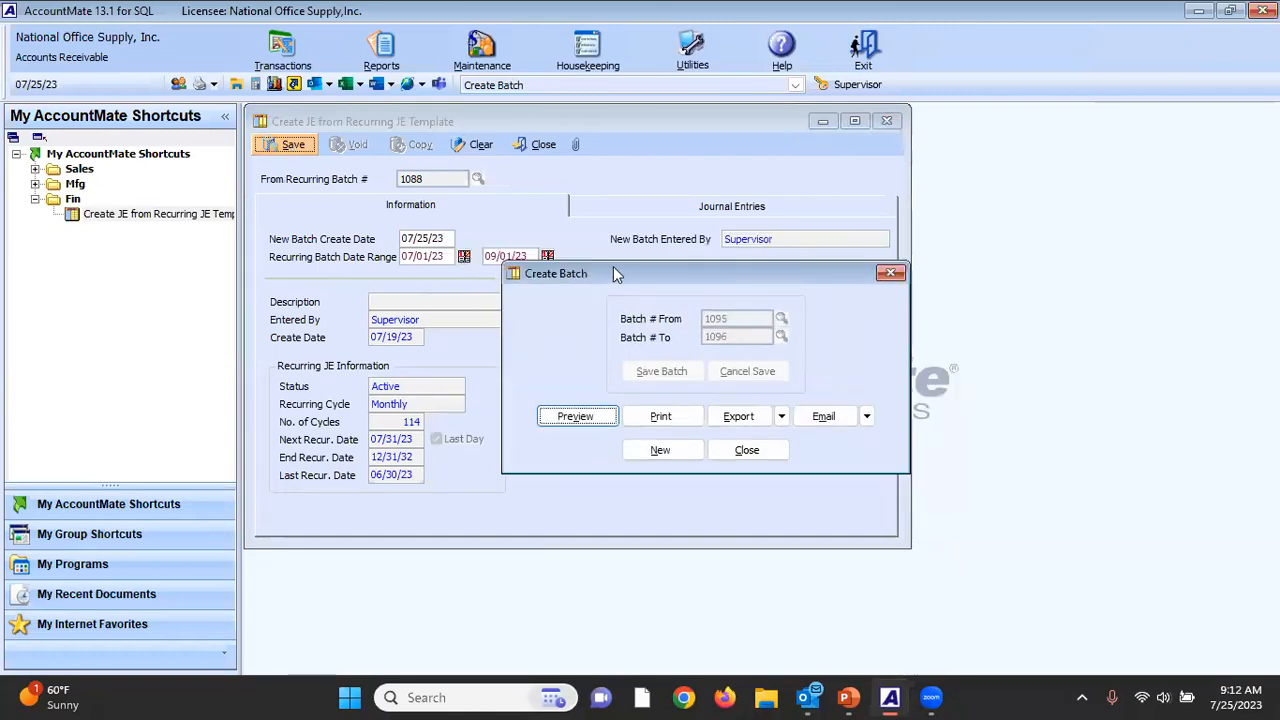
pyautogui.click(571, 418)
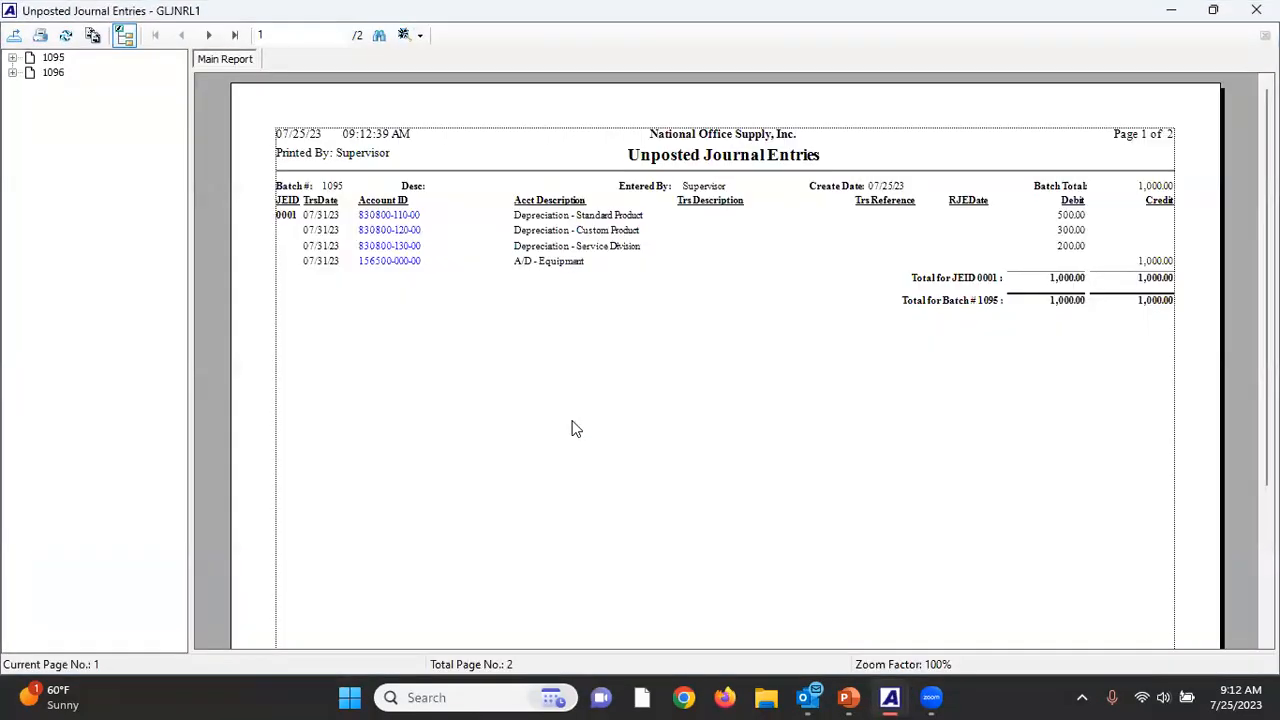
# Review batches 1095 and 1096 in the Unposted Journal Entries report, and close the report, the batch creation windows and the Fin shortcut group.
pyautogui.click(54, 59)
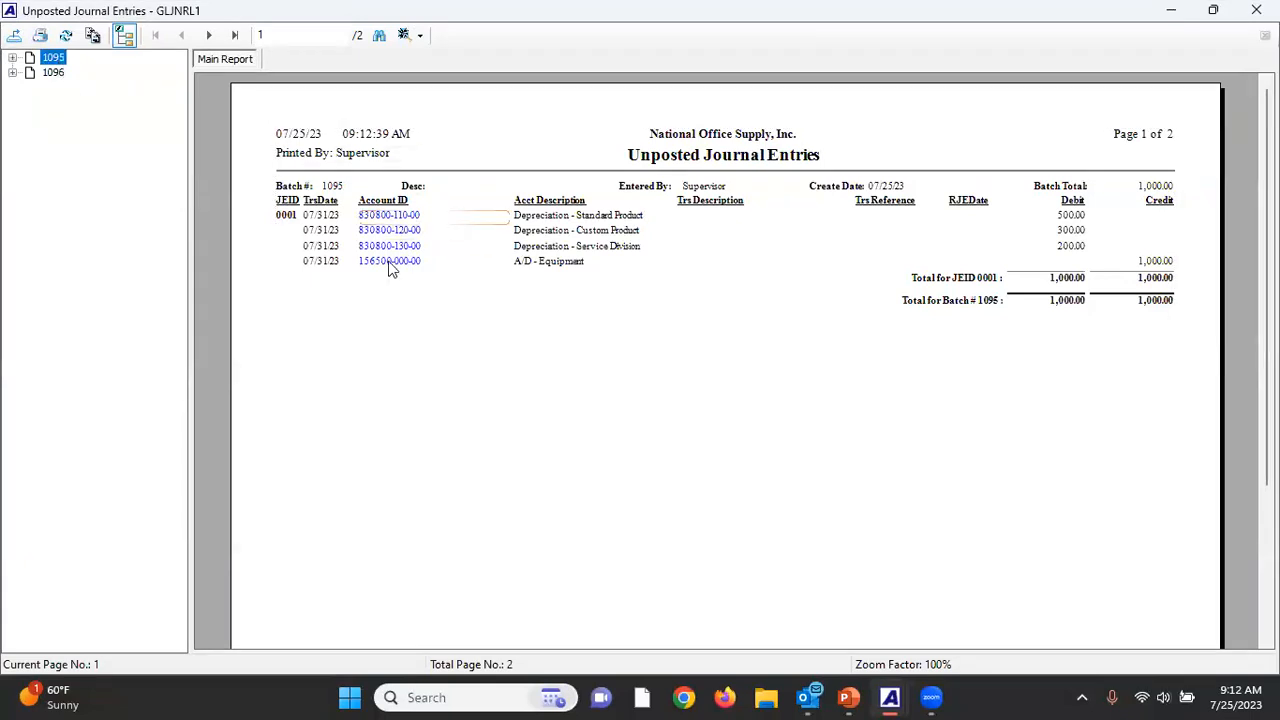
pyautogui.click(58, 75)
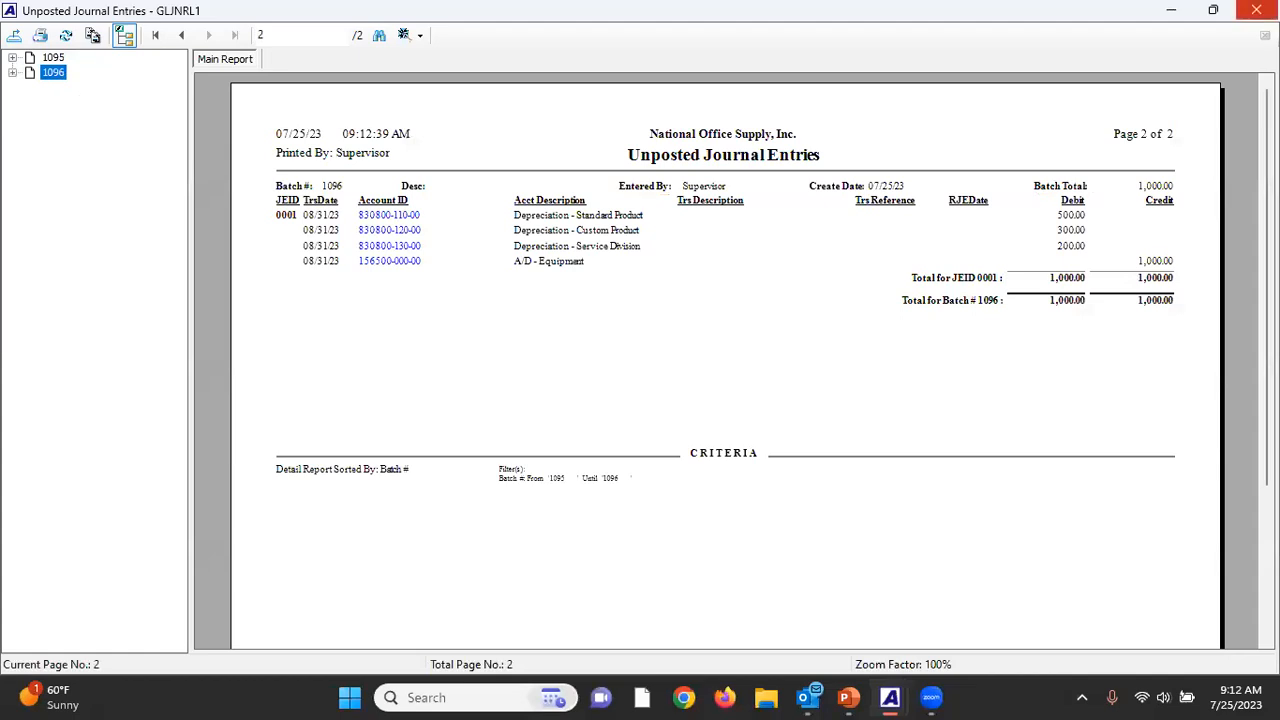
pyautogui.click(1256, 10)
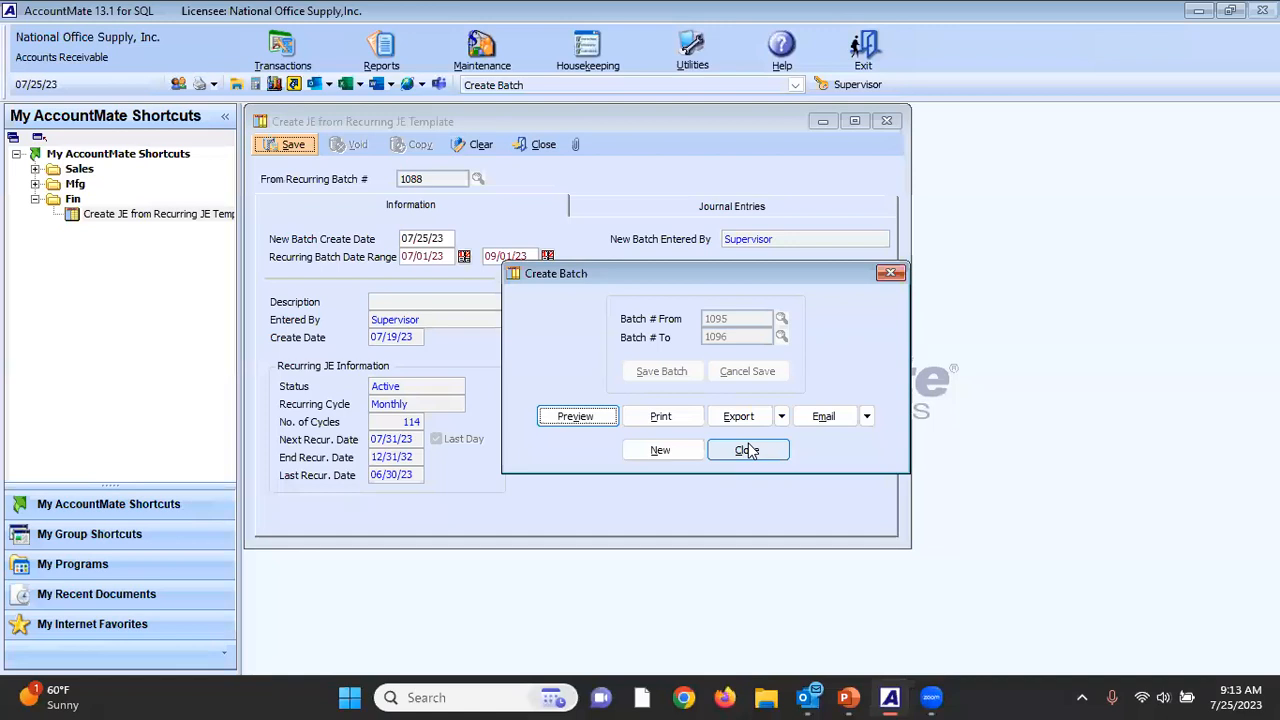
pyautogui.click(748, 450)
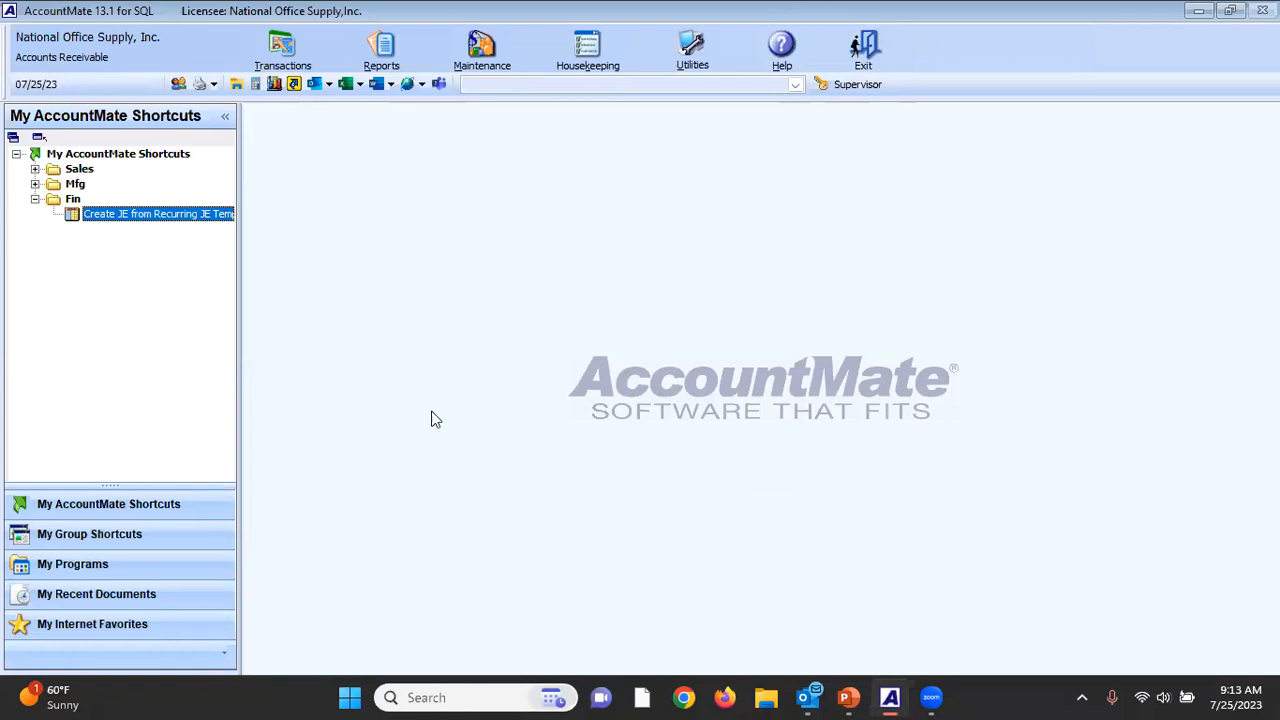
pyautogui.click(35, 200)
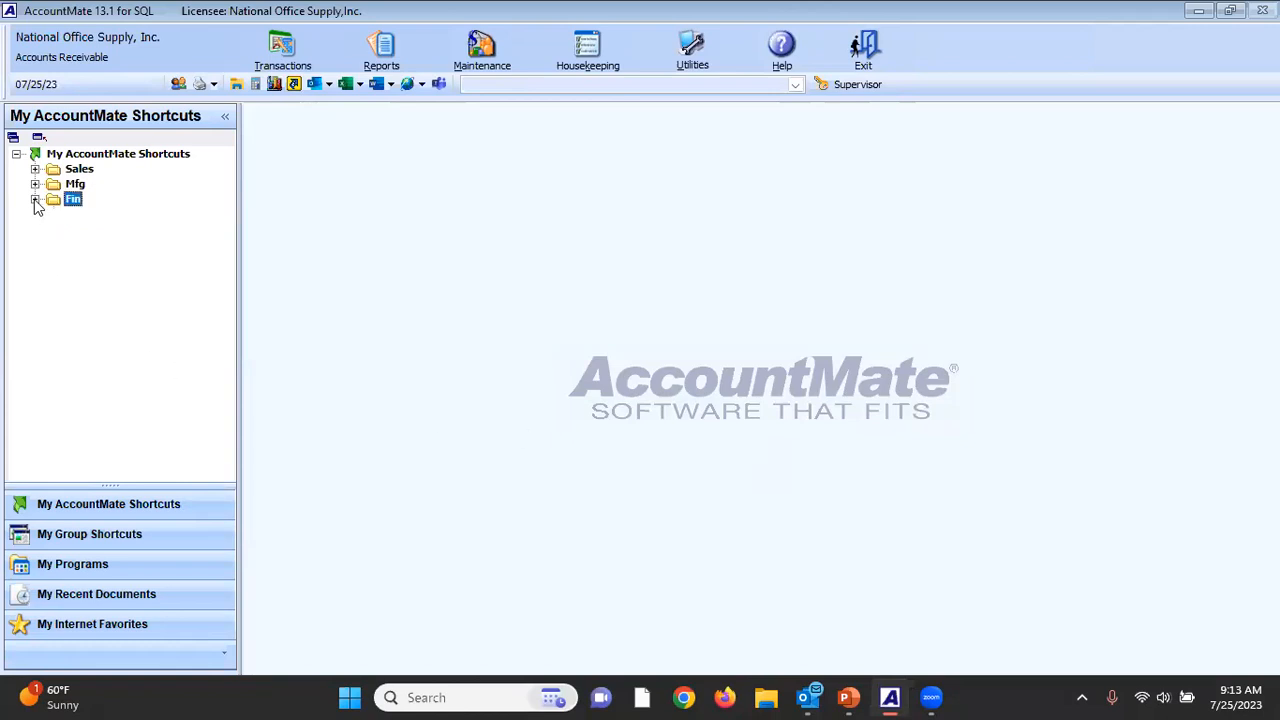
# Switch to the running PowerPoint slide show and advance from the credit card upload slide to the Questions slide.
pyautogui.hotkey('alt', 'Tab')
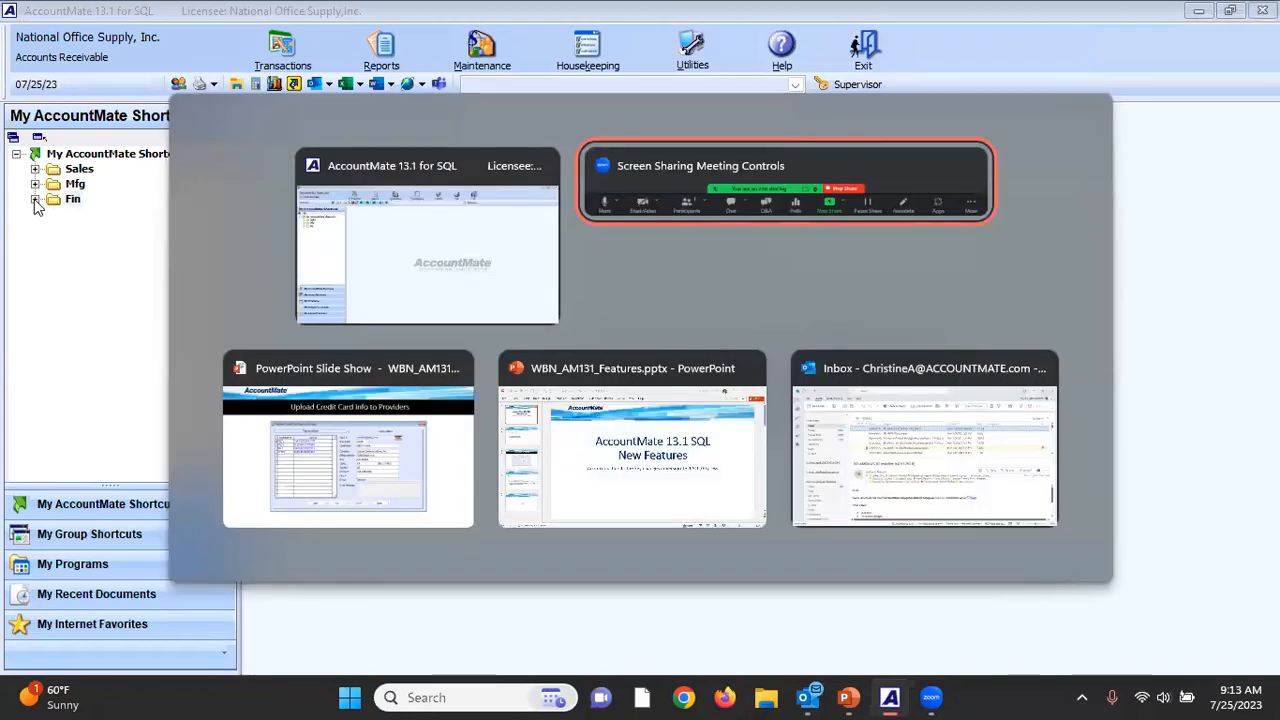
pyautogui.hotkey('alt', 'Tab')
pyautogui.hotkey('alt', 'Tab')
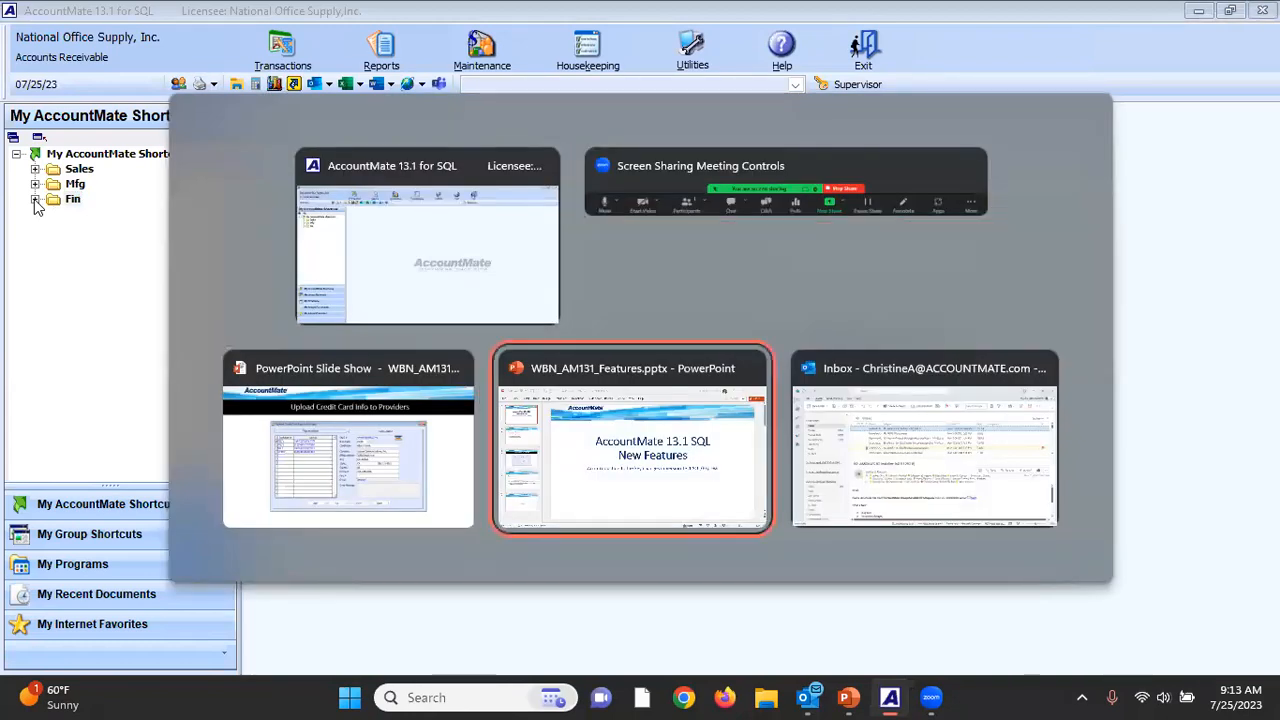
pyautogui.hotkey('alt', 'Tab')
pyautogui.hotkey('alt', 'Tab')
pyautogui.hotkey('alt', 'Tab')
pyautogui.hotkey('alt', 'Tab')
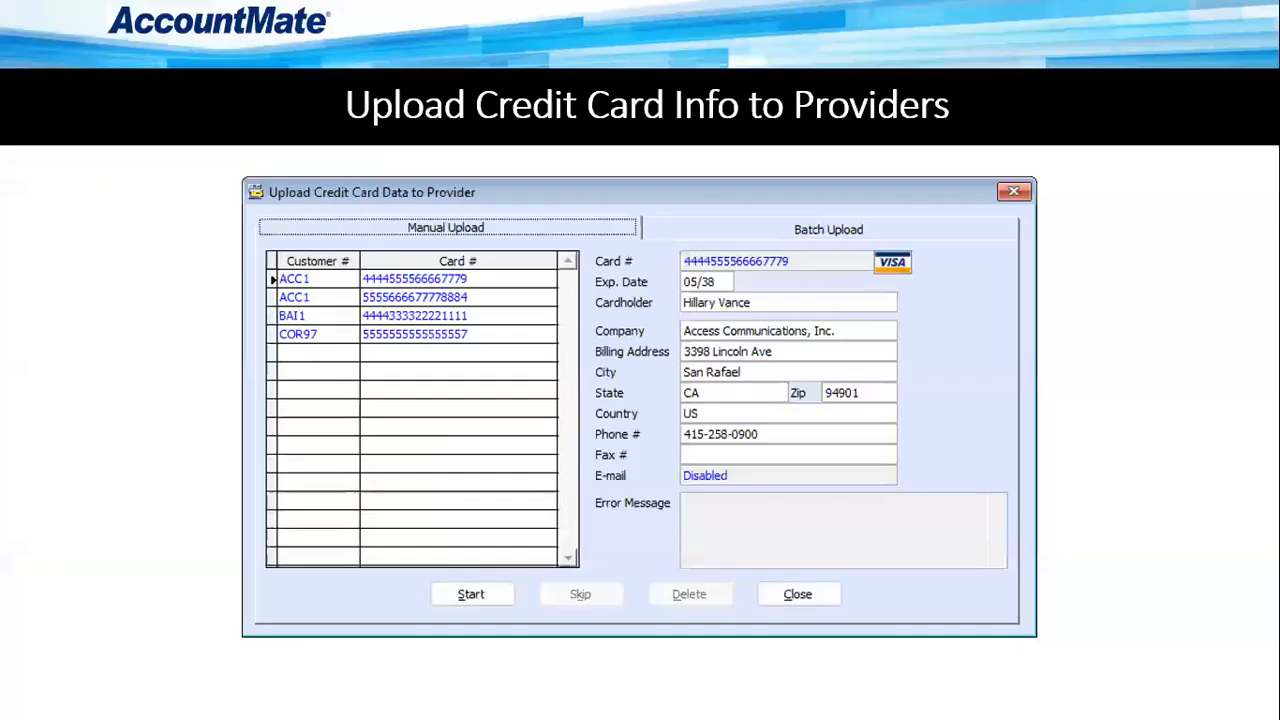
pyautogui.press('Right')
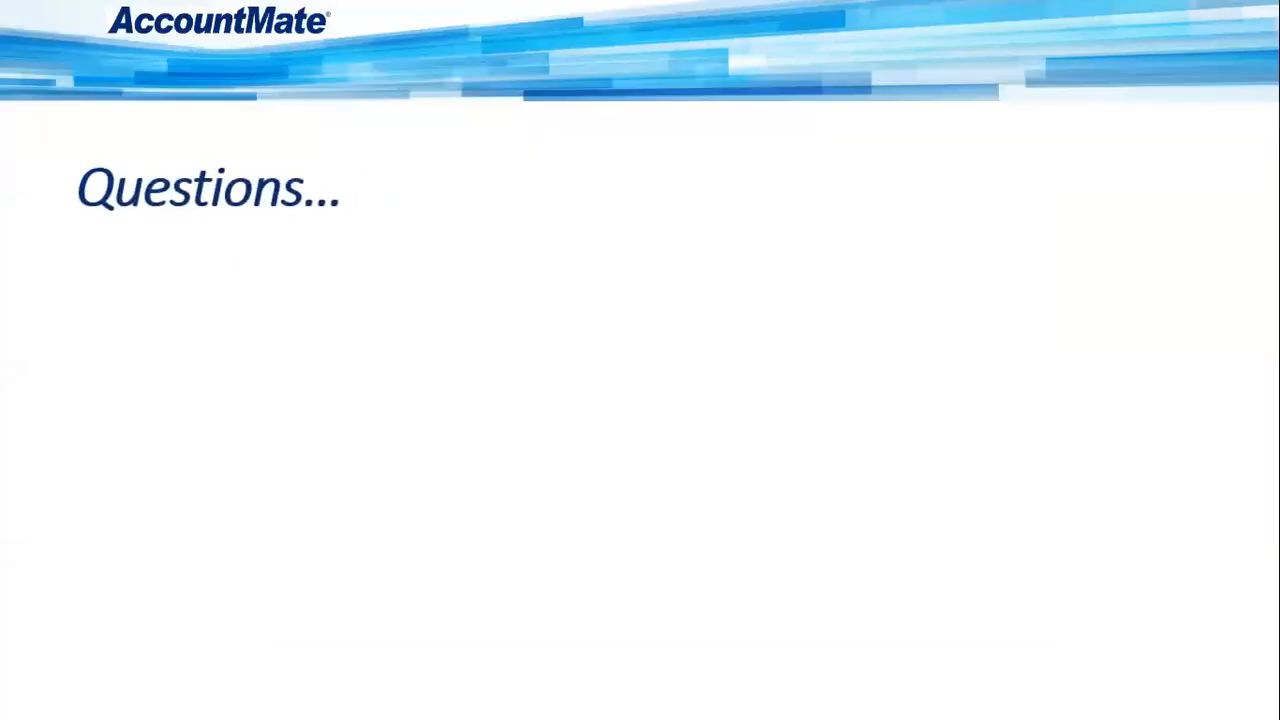